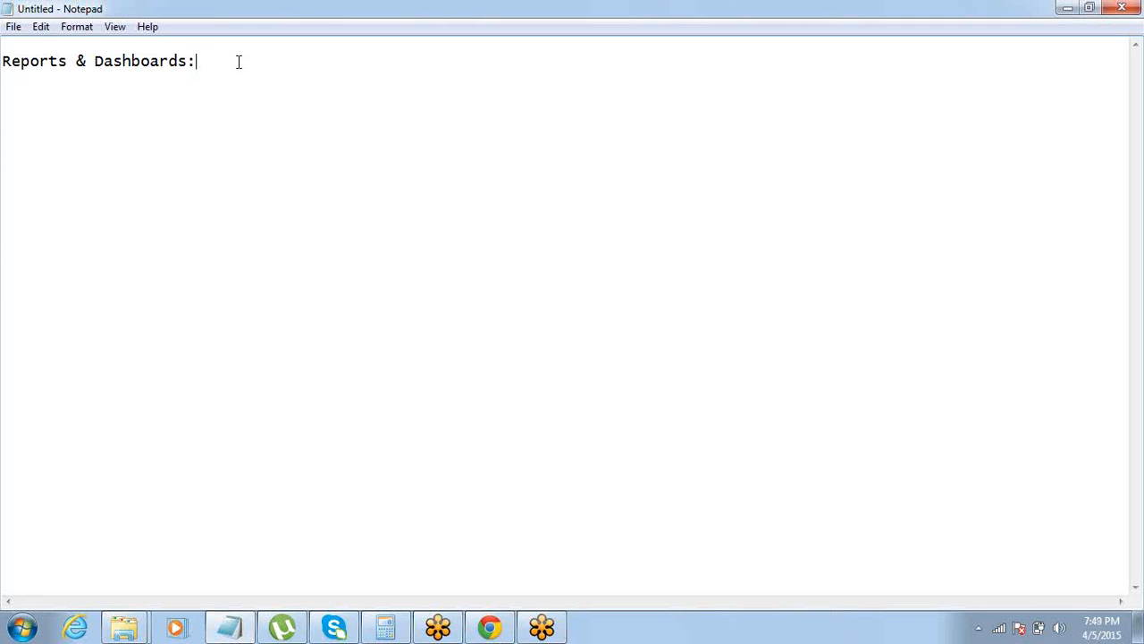
Add a "Report>" heading below the "Reports & Dashboards:" title and list "1> Fields" under it
{"action": "key", "text": "Return"}
{"action": "type", "text": "Repports"}
{"action": "key", "text": "BackSpace"}
{"action": "key", "text": "BackSpace"}
{"action": "key", "text": "BackSpace"}
{"action": "key", "text": "BackSpace"}
{"action": "key", "text": "BackSpace"}
{"action": "type", "text": "ort>"}
{"action": "key", "text": "Return"}
{"action": "type", "text": "1> Fields"}
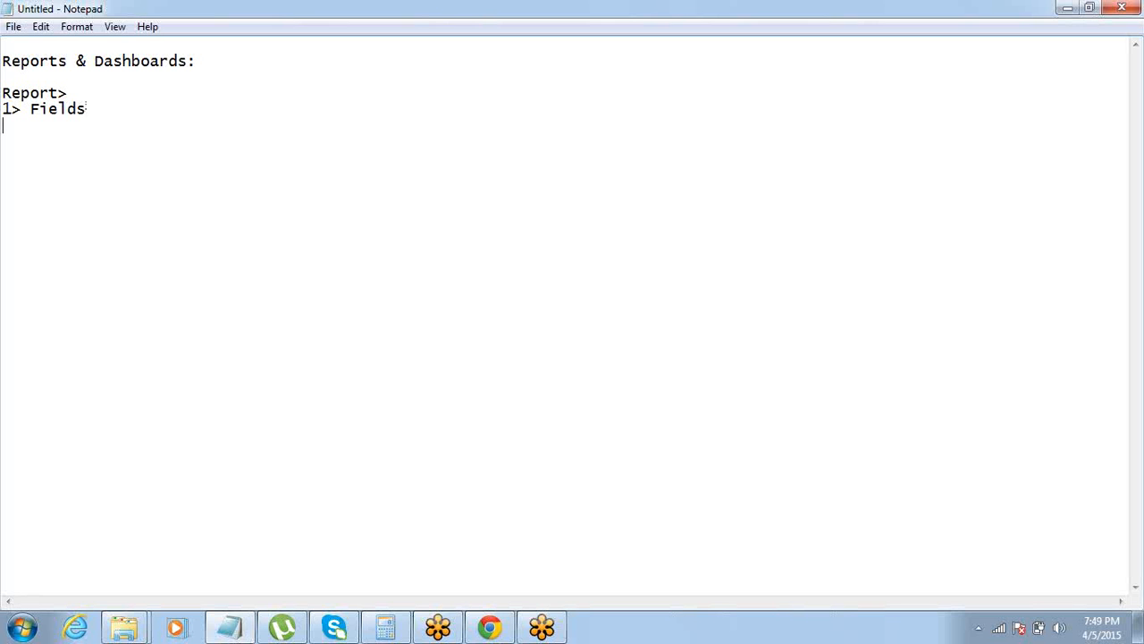
Add "2> Filters" as the second item of the Report list
{"action": "key", "text": "Return"}
{"action": "type", "text": "2> FIle"}
{"action": "key", "text": "BackSpace"}
{"action": "key", "text": "BackSpace"}
{"action": "key", "text": "BackSpace"}
{"action": "type", "text": "ilters"}
Add "3> Format" as the third item, with the indented sub-item "i> Tabular" beneath it
{"action": "key", "text": "Return"}
{"action": "type", "text": "3> Fo"}
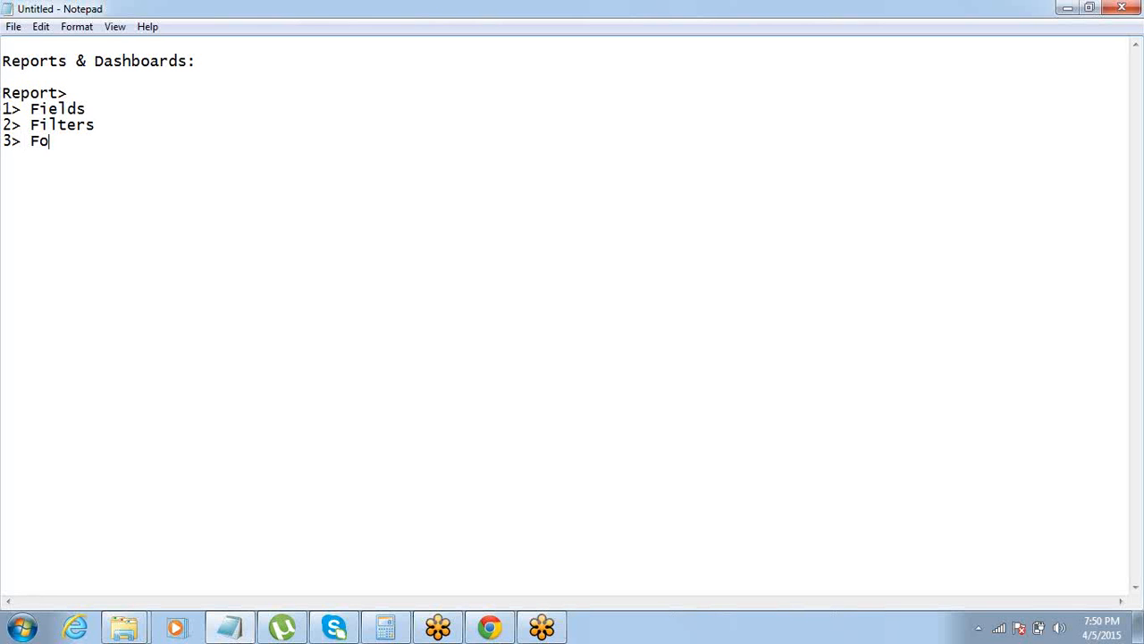
{"action": "type", "text": "m"}
{"action": "key", "text": "BackSpace"}
{"action": "type", "text": "rmat"}
{"action": "type", "text": "i"}
{"action": "type", "text": "> "}
{"action": "type", "text": "T"}
{"action": "type", "text": "abul"}
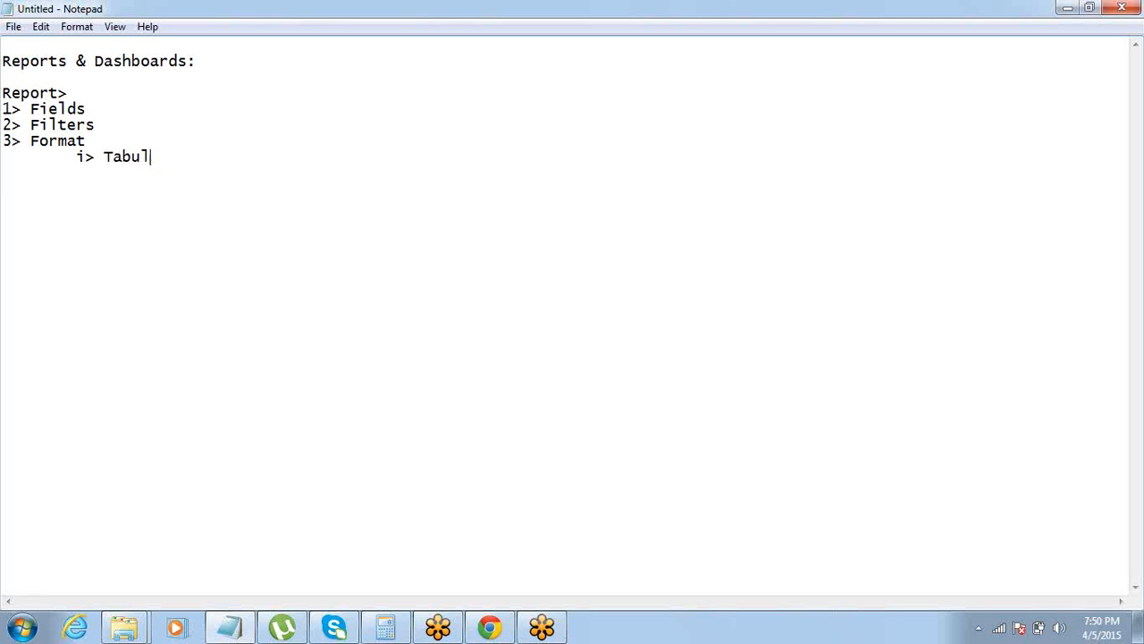
{"action": "type", "text": "ar R"}
Add the indented sub-item "ii> Summary" below Tabular
{"action": "key", "text": "BackSpace"}
{"action": "type", "text": "R"}
{"action": "key", "text": "BackSpace"}
{"action": "key", "text": "Return"}
{"action": "key", "text": "Tab"}
{"action": "type", "text": "ii> Summary"}
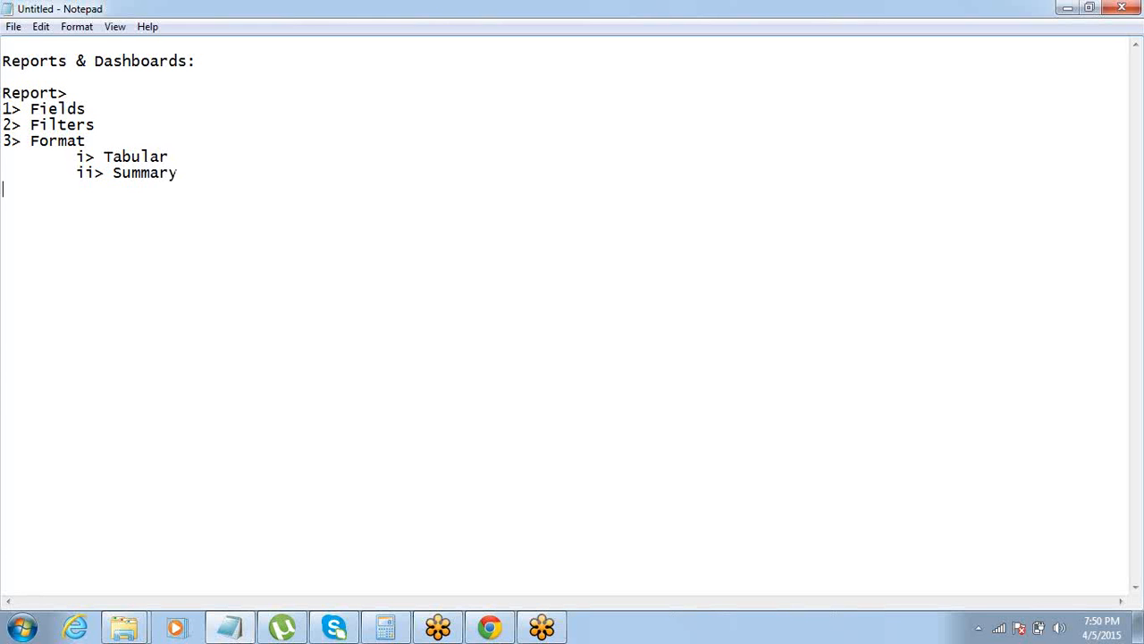
Add the indented sub-items "iii> Matrix" and "iv> Joined" under Format
{"action": "key", "text": "Tab"}
{"action": "type", "text": "iii> Matrix"}
{"action": "key", "text": "Return"}
{"action": "key", "text": "Tab"}
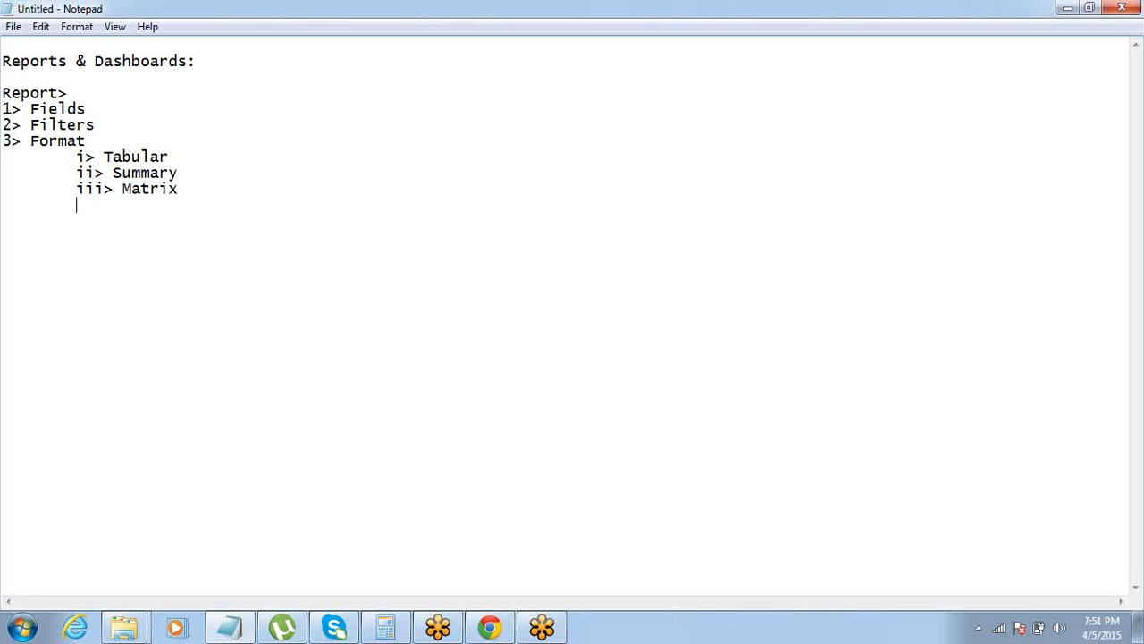
{"action": "type", "text": "iv>"}
{"action": "type", "text": "Joined"}
Review the Fields and Filters items and the four format sub-items by highlighting them in turn
{"action": "key", "text": "Up"}
{"action": "key", "text": "Up"}
{"action": "key", "text": "Up"}
{"action": "left_click_drag", "start_coordinate": [3, 157], "coordinate": [2, 218]}
{"action": "left_click", "coordinate": [2, 156]}
{"action": "left_click_drag", "start_coordinate": [4, 108], "coordinate": [3, 141]}
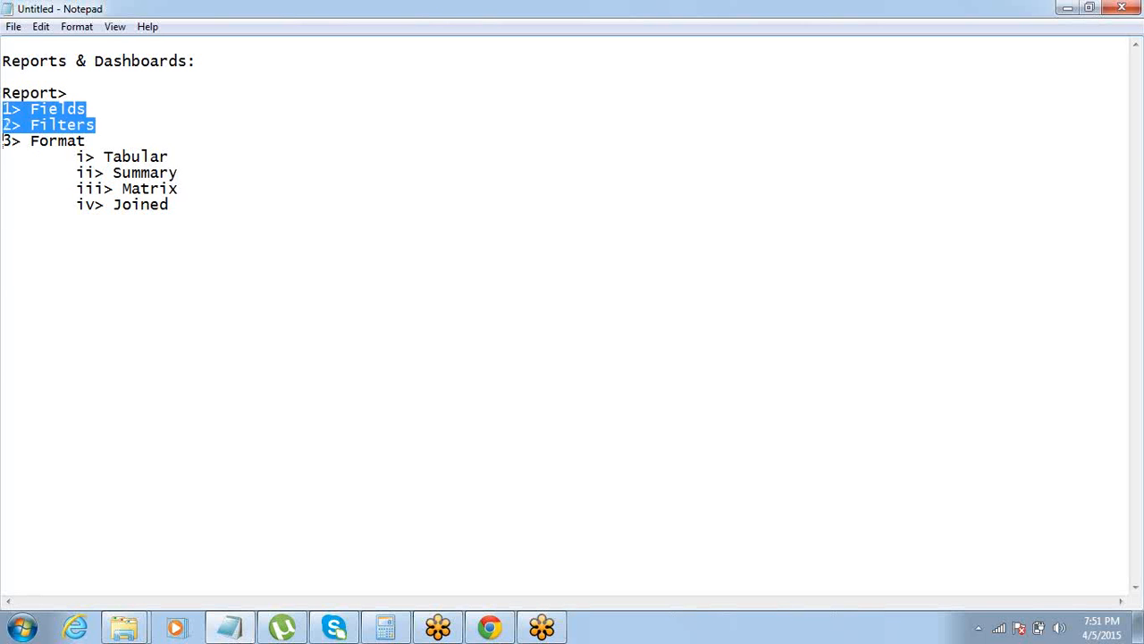
{"action": "left_click", "coordinate": [3, 140]}
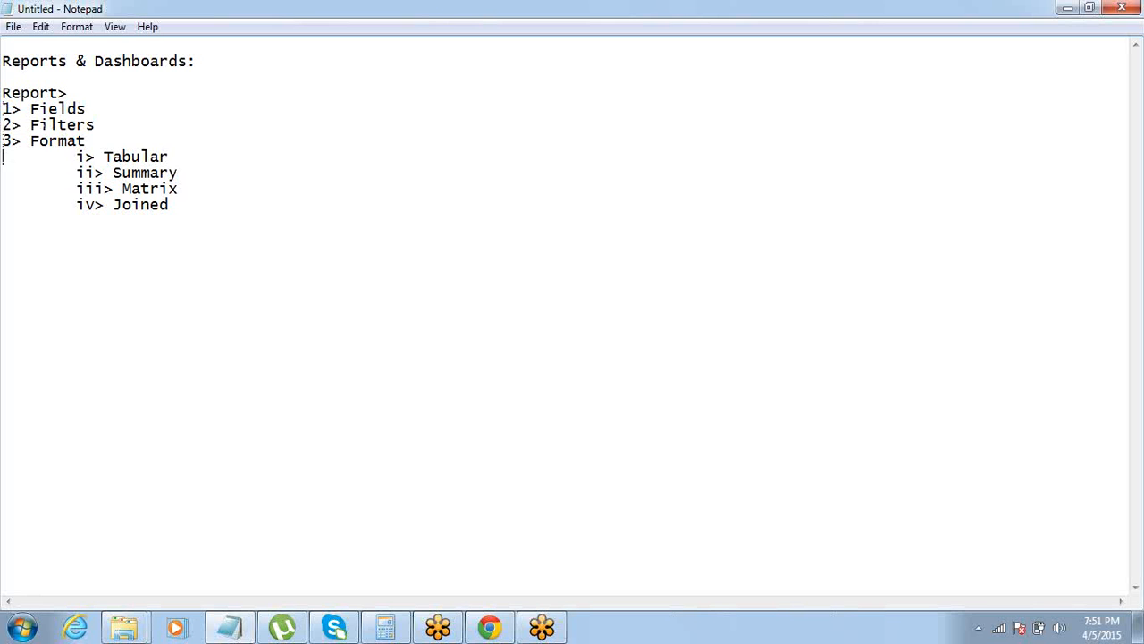
{"action": "left_click_drag", "start_coordinate": [3, 150], "coordinate": [3, 220]}
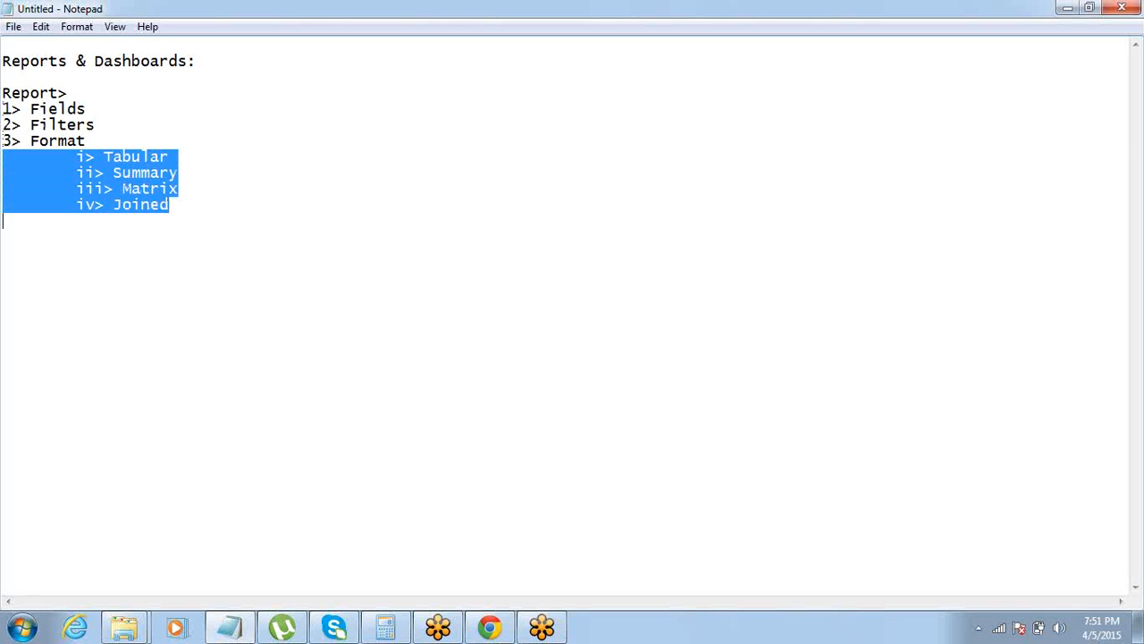
Add "4> Folder" as an unindented item below the format sub-items
{"action": "left_click", "coordinate": [3, 220]}
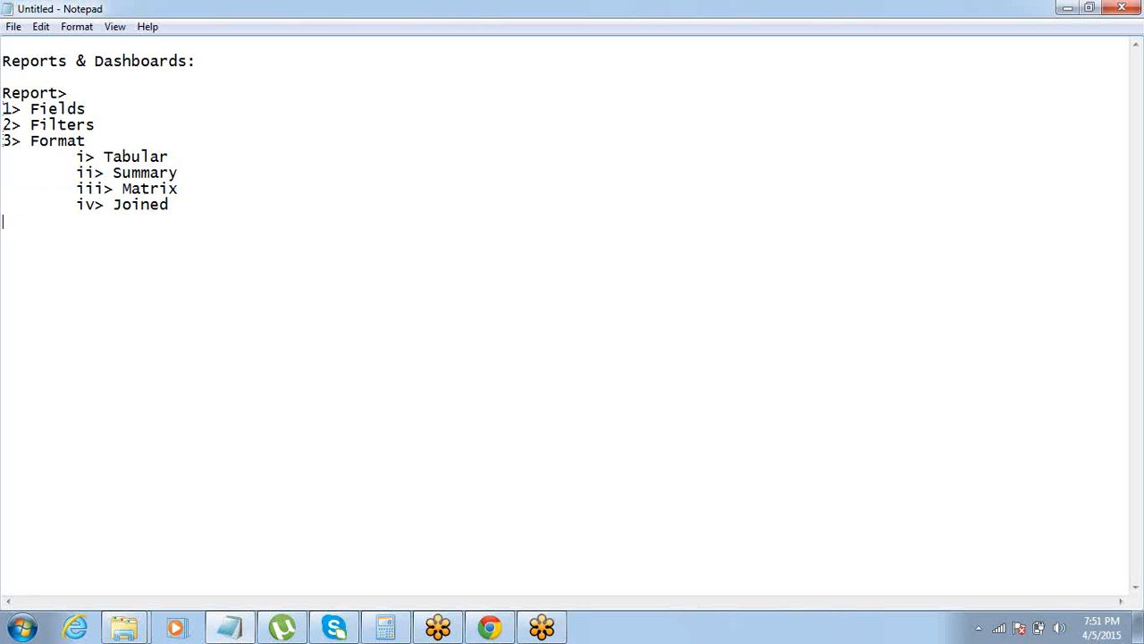
{"action": "type", "text": "4> Folder"}
{"action": "left_click_drag", "start_coordinate": [40, 220], "coordinate": [49, 220]}
{"action": "type", "text": "o"}
Go over the list from Fields to Folder, highlighting each group of items
{"action": "left_click", "coordinate": [86, 108]}
{"action": "left_click", "coordinate": [76, 95]}
{"action": "left_click_drag", "start_coordinate": [86, 109], "coordinate": [3, 143]}
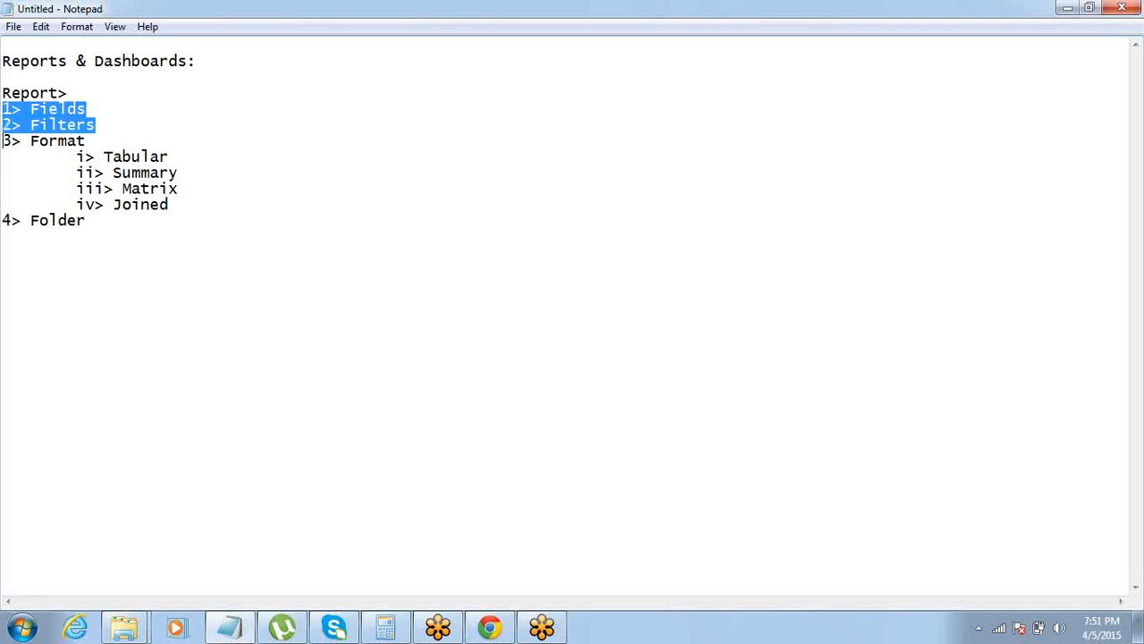
{"action": "left_click", "coordinate": [2, 141]}
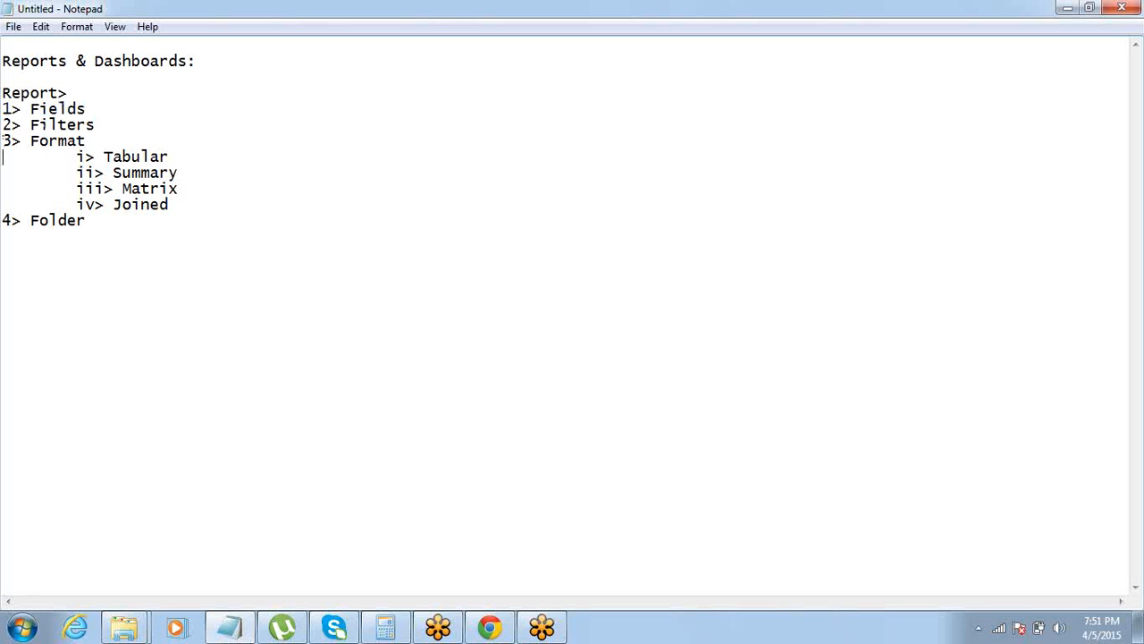
{"action": "left_click_drag", "start_coordinate": [3, 157], "coordinate": [3, 220]}
{"action": "left_click", "coordinate": [3, 221]}
{"action": "left_click_drag", "start_coordinate": [3, 221], "coordinate": [85, 221]}
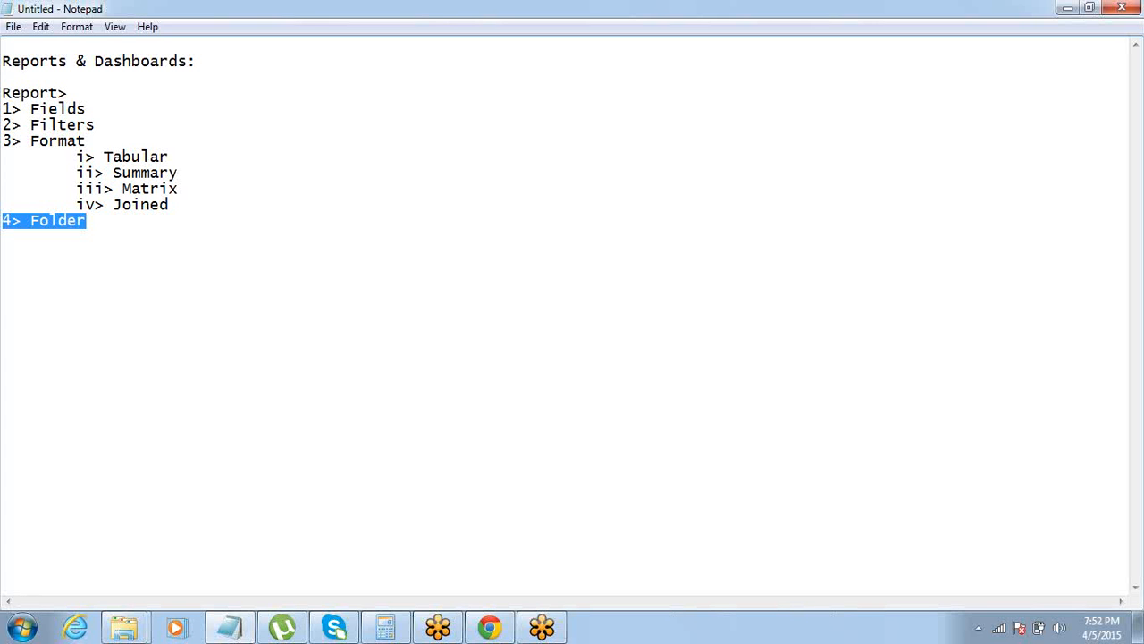
{"action": "left_click", "coordinate": [83, 189]}
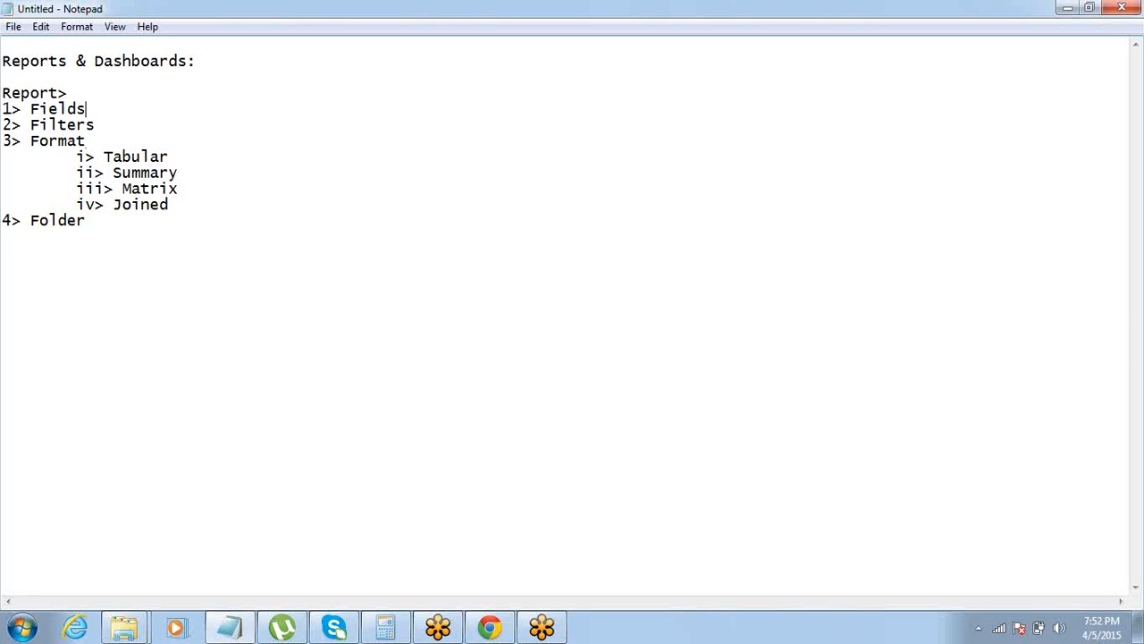
Insert a blank line below "Report>" and split Fields onto its own line beneath an empty "1>" item
{"action": "left_click", "coordinate": [77, 93]}
{"action": "key", "text": "Return"}
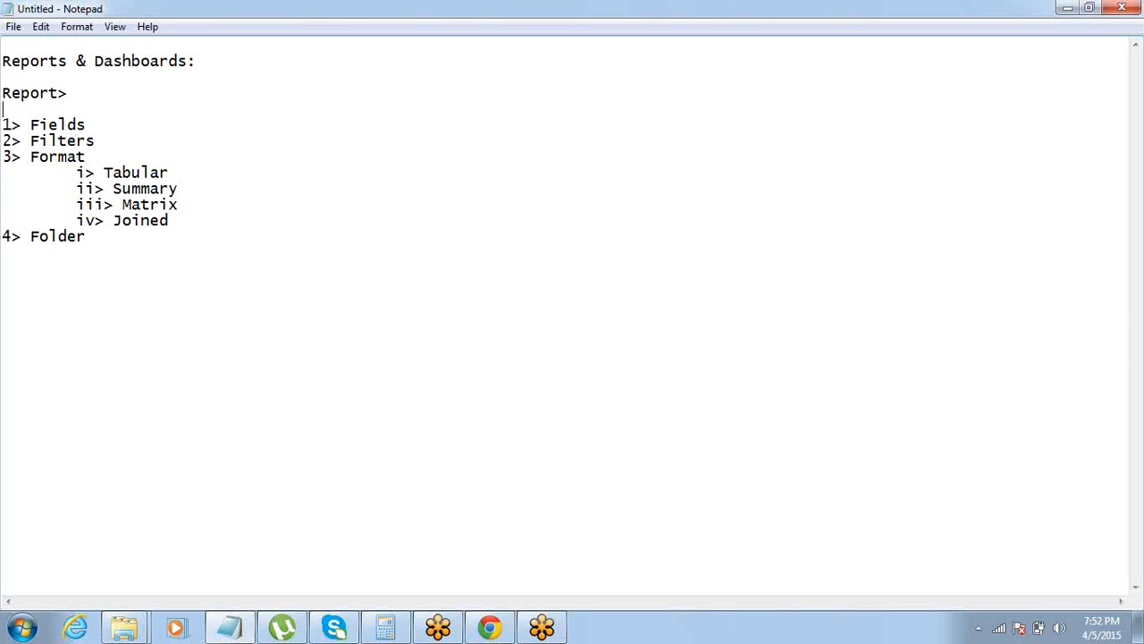
{"action": "left_click", "coordinate": [27, 125]}
{"action": "key", "text": "Return"}
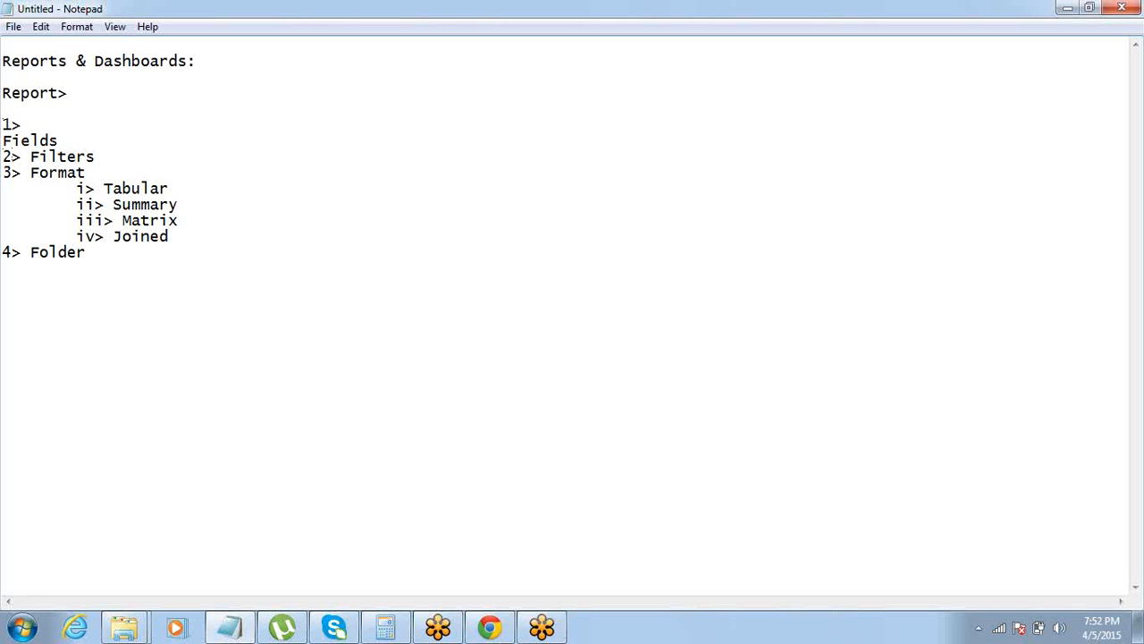
Renumber Fields as "2>", Filters as "3>" and Format as "4>", with a space after each number marker
{"action": "left_click_drag", "start_coordinate": [21, 158], "coordinate": [3, 157]}
{"action": "key", "text": "ctrl+c"}
{"action": "key", "text": "Delete"}
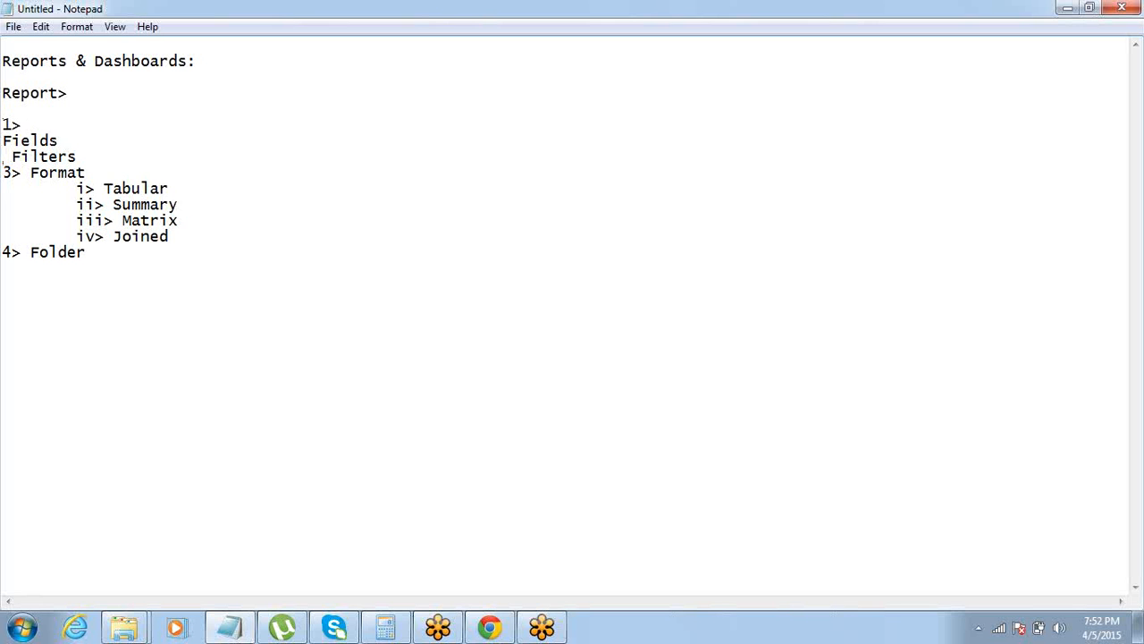
{"action": "key", "text": "ctrl+v"}
{"action": "left_click_drag", "start_coordinate": [31, 173], "coordinate": [2, 172]}
{"action": "key", "text": "ctrl+x"}
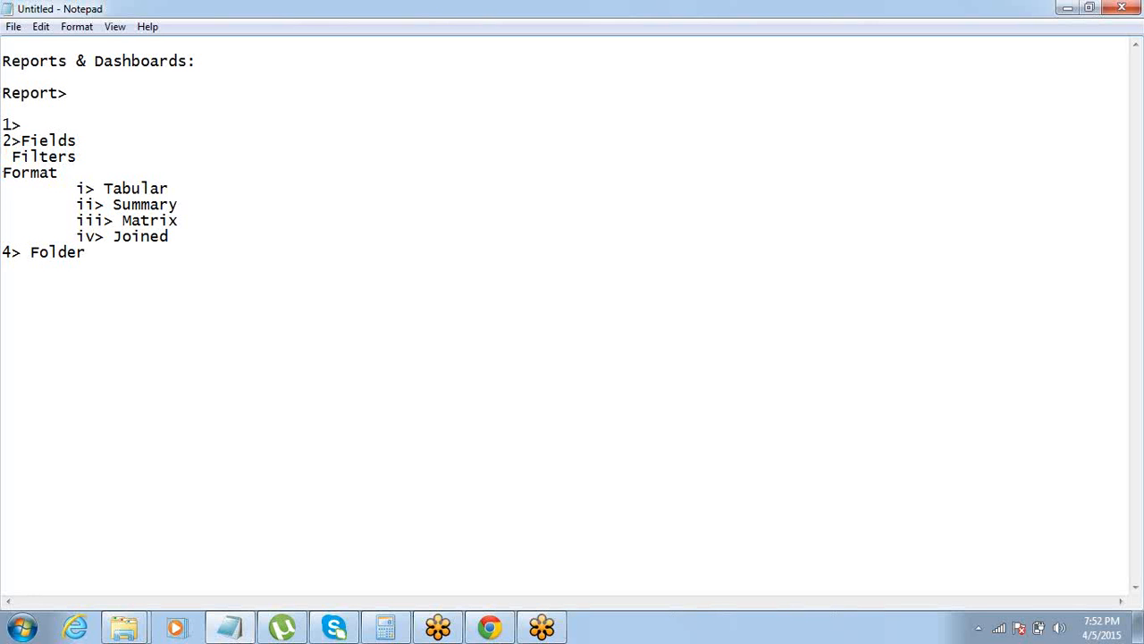
{"action": "key", "text": "ctrl+v"}
{"action": "key", "text": "Delete"}
{"action": "key", "text": "BackSpace"}
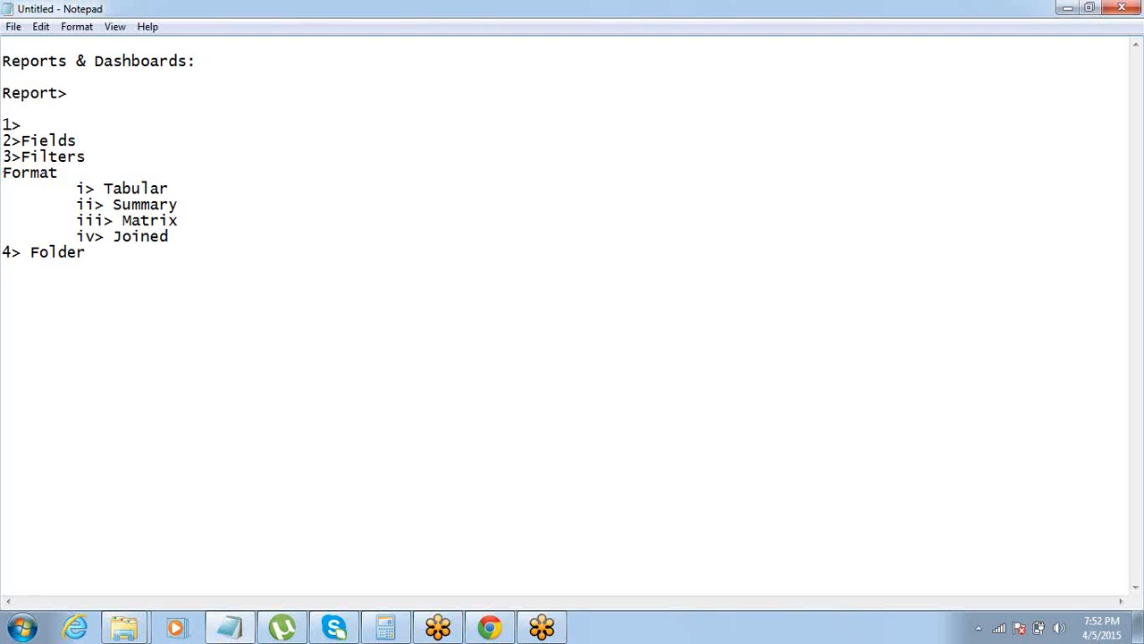
{"action": "left_click", "coordinate": [21, 141]}
{"action": "left_click", "coordinate": [21, 157]}
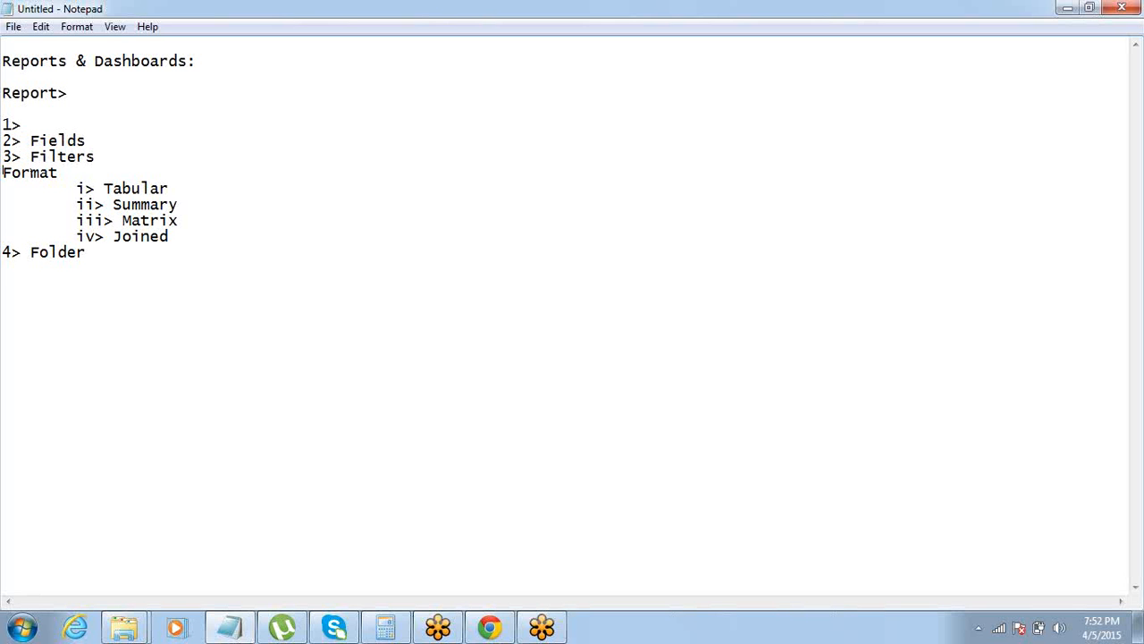
{"action": "type", "text": "4>"}
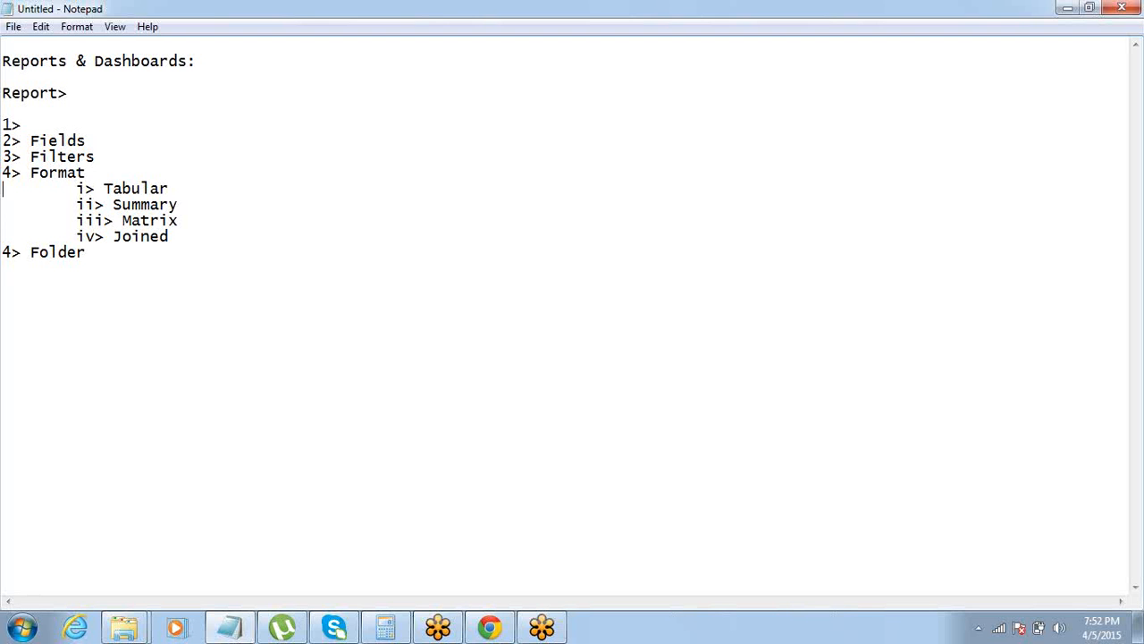
Renumber Folder as "5>" and enter "Report Type" as item 1
{"action": "key", "text": "Down"}
{"action": "key", "text": "Down"}
{"action": "key", "text": "Down"}
{"action": "key", "text": "Down"}
{"action": "key", "text": "shift+Right"}
{"action": "type", "text": "5"}
{"action": "type", "text": "Report Ty"}
{"action": "type", "text": "pe"}
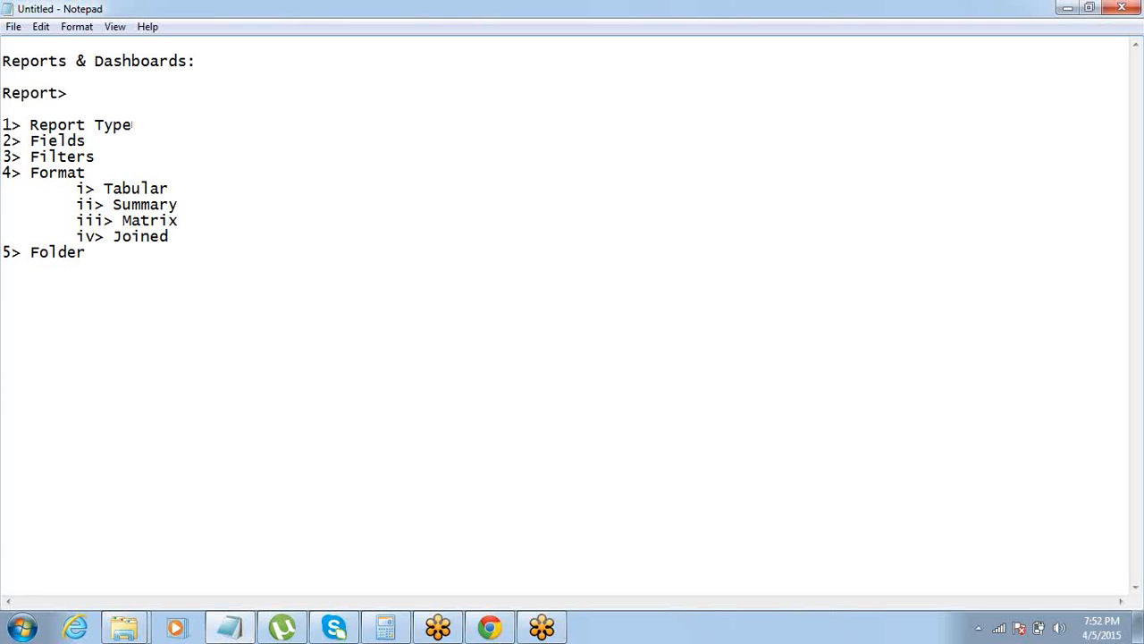
Review the completed report list, highlighting Report Type and the items through the format sub-items
{"action": "key", "text": "ctrl+shift+Left"}
{"action": "key", "text": "ctrl+shift+Left"}
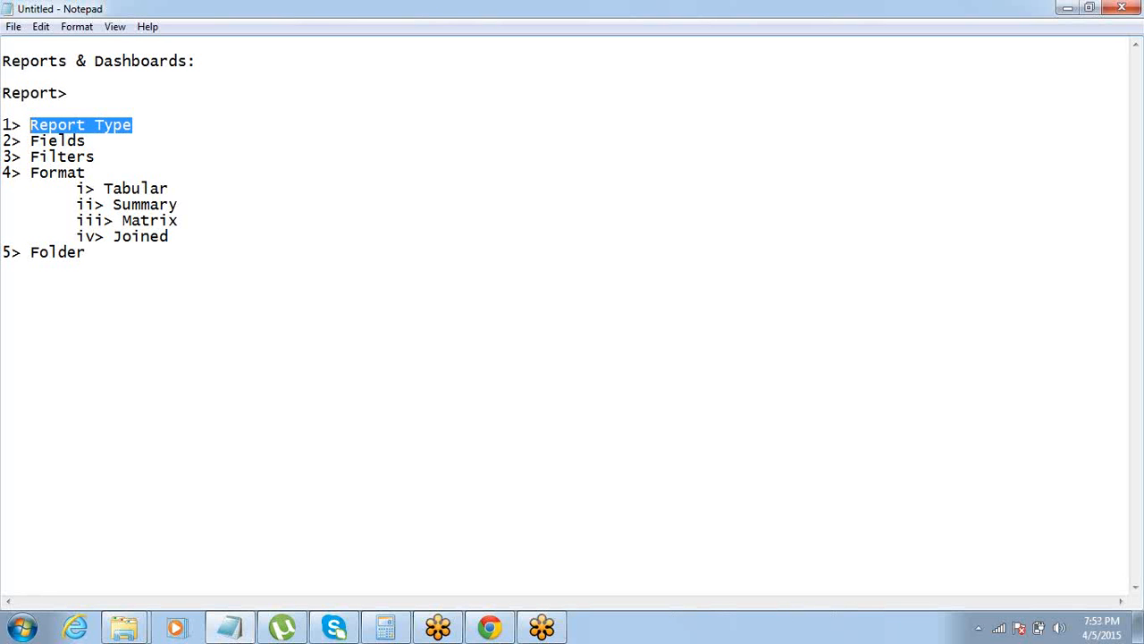
{"action": "left_click", "coordinate": [4, 108]}
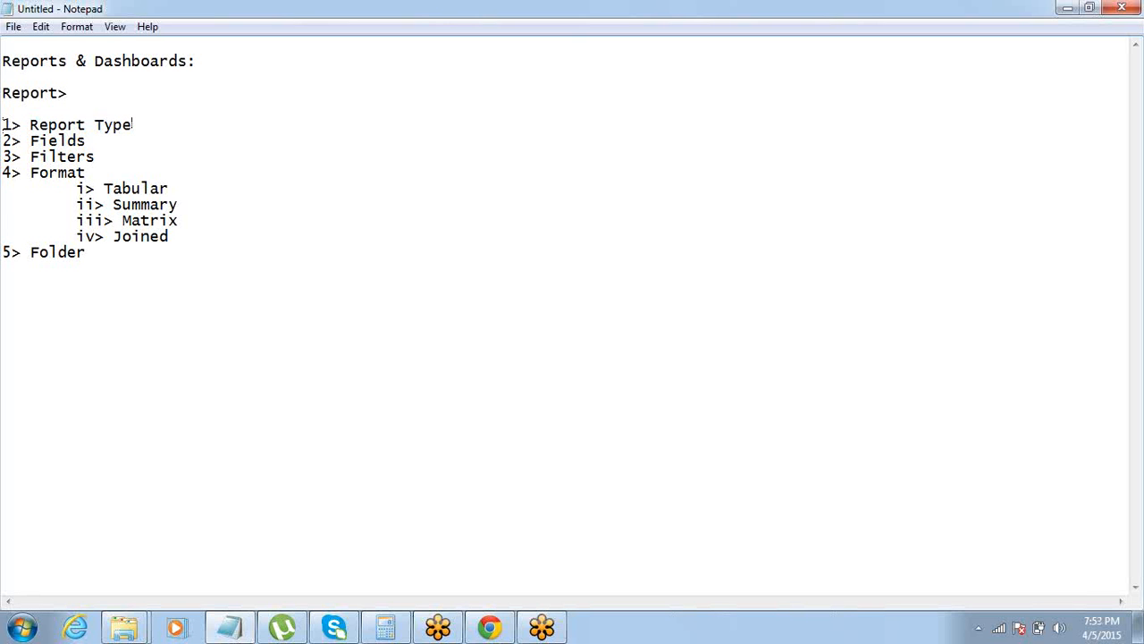
{"action": "left_click_drag", "start_coordinate": [132, 126], "coordinate": [29, 125]}
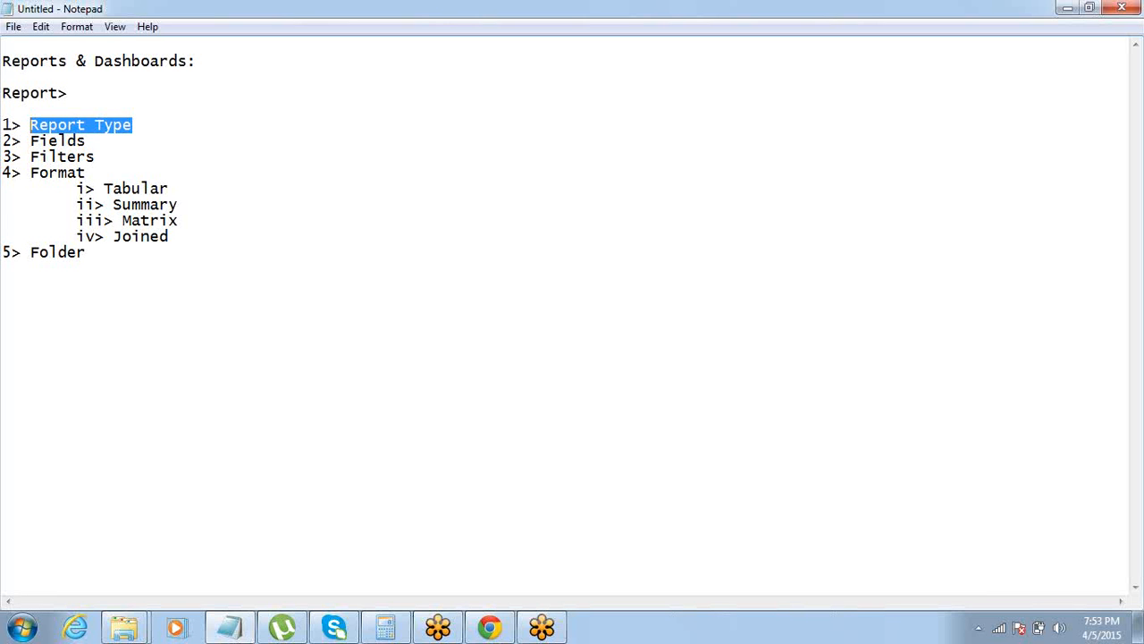
{"action": "key", "text": "Up"}
{"action": "key", "text": "Down"}
{"action": "key", "text": "shift+Down"}
{"action": "key", "text": "shift+Down"}
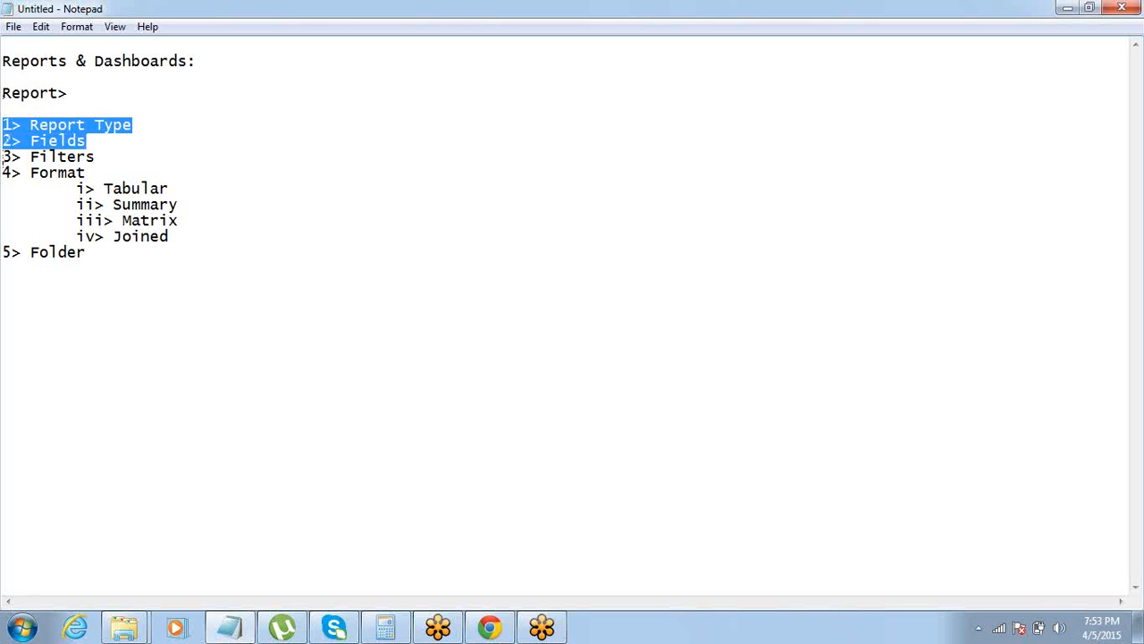
{"action": "key", "text": "shift+Down"}
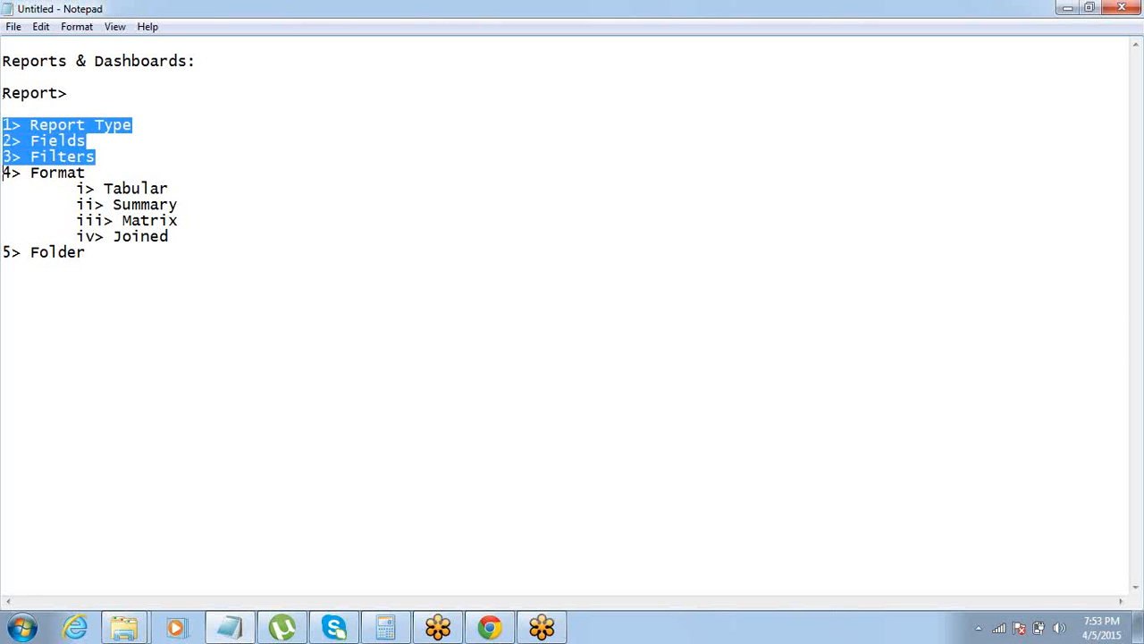
{"action": "key", "text": "shift+Down"}
{"action": "key", "text": "shift+Down"}
{"action": "key", "text": "shift+Down"}
{"action": "key", "text": "shift+Down"}
{"action": "key", "text": "shift+Down"}
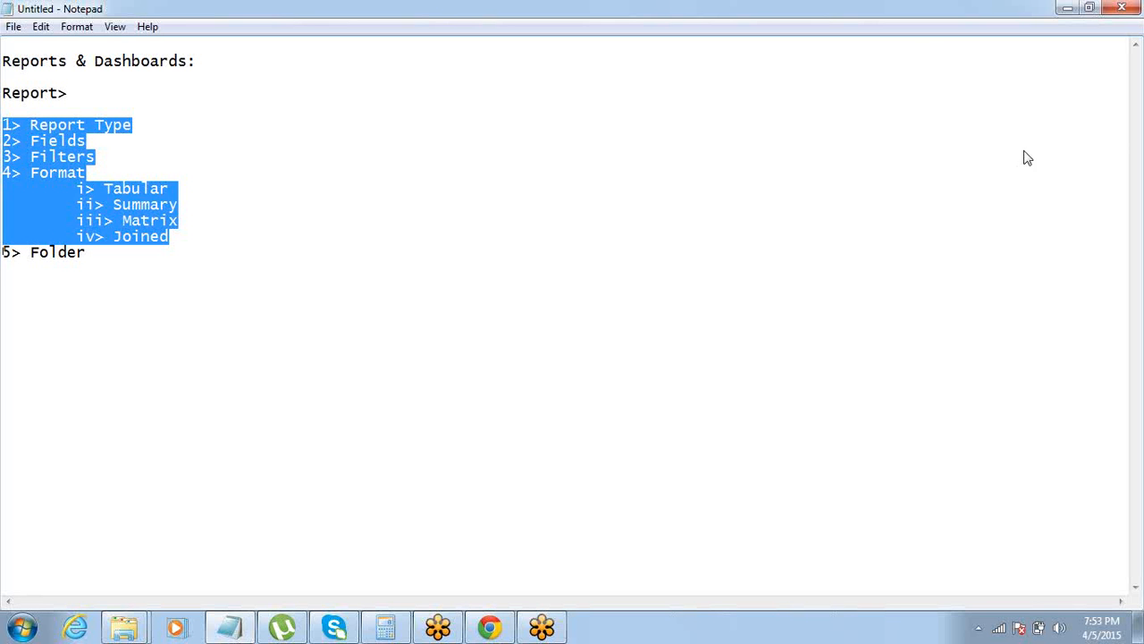
{"action": "left_click", "coordinate": [936, 162]}
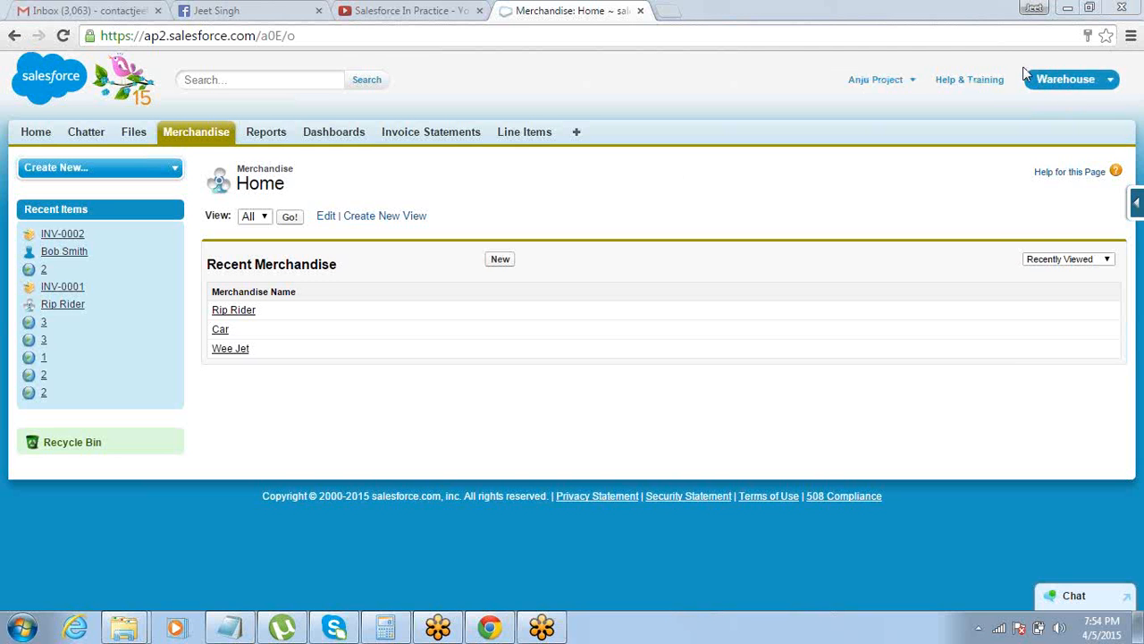
In Salesforce, change from the Warehouse app to the Sales app and start a new report from Reports
{"action": "left_click", "coordinate": [1042, 82]}
{"action": "left_click", "coordinate": [1011, 136]}
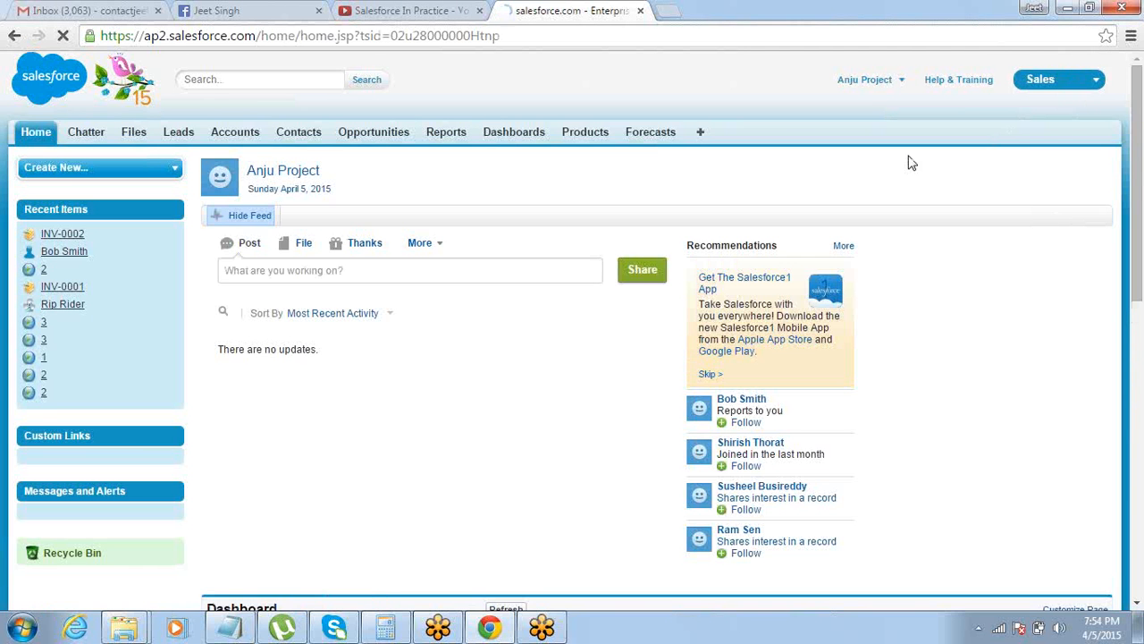
{"action": "left_click", "coordinate": [436, 139]}
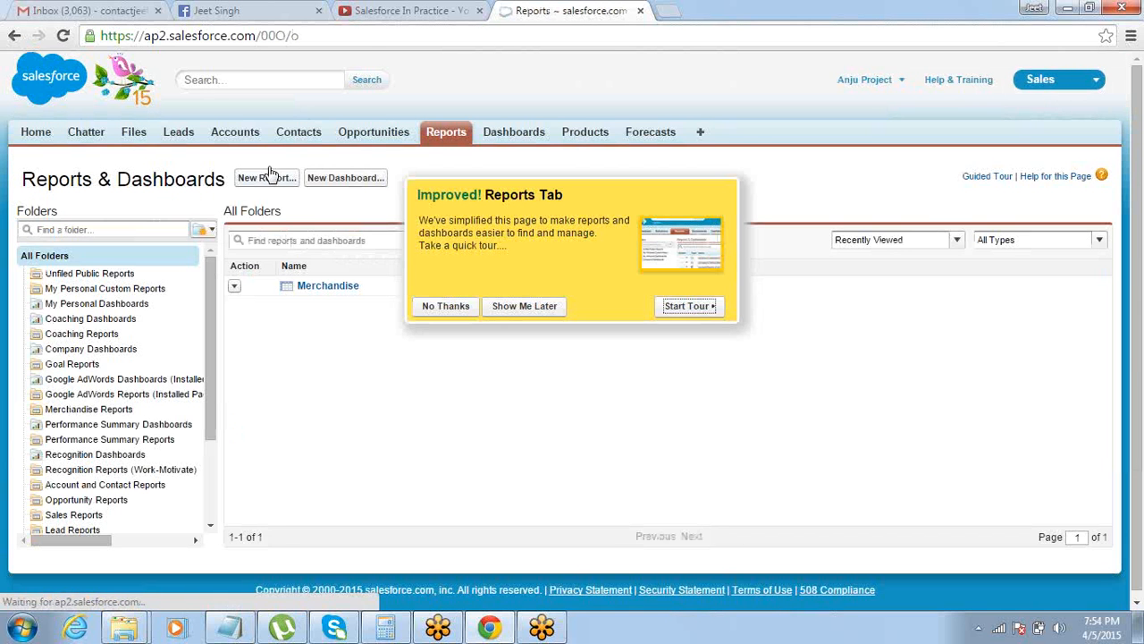
{"action": "left_click", "coordinate": [266, 177]}
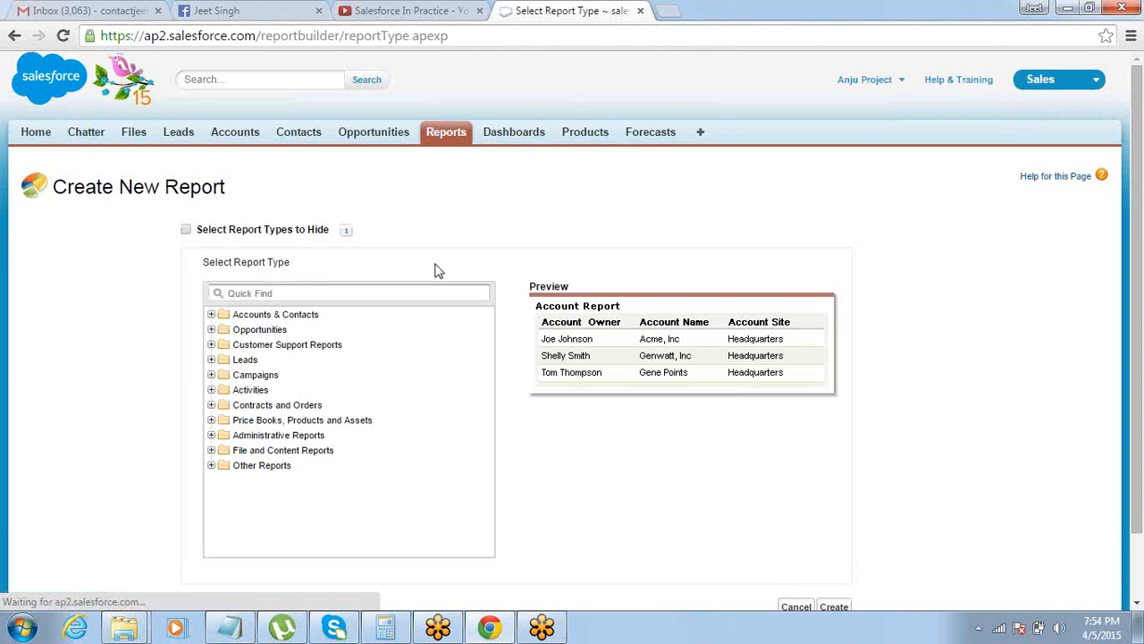
Expand the Accounts & Contacts folder to examine its available report types
{"action": "left_click", "coordinate": [211, 315]}
{"action": "left_click", "coordinate": [211, 314]}
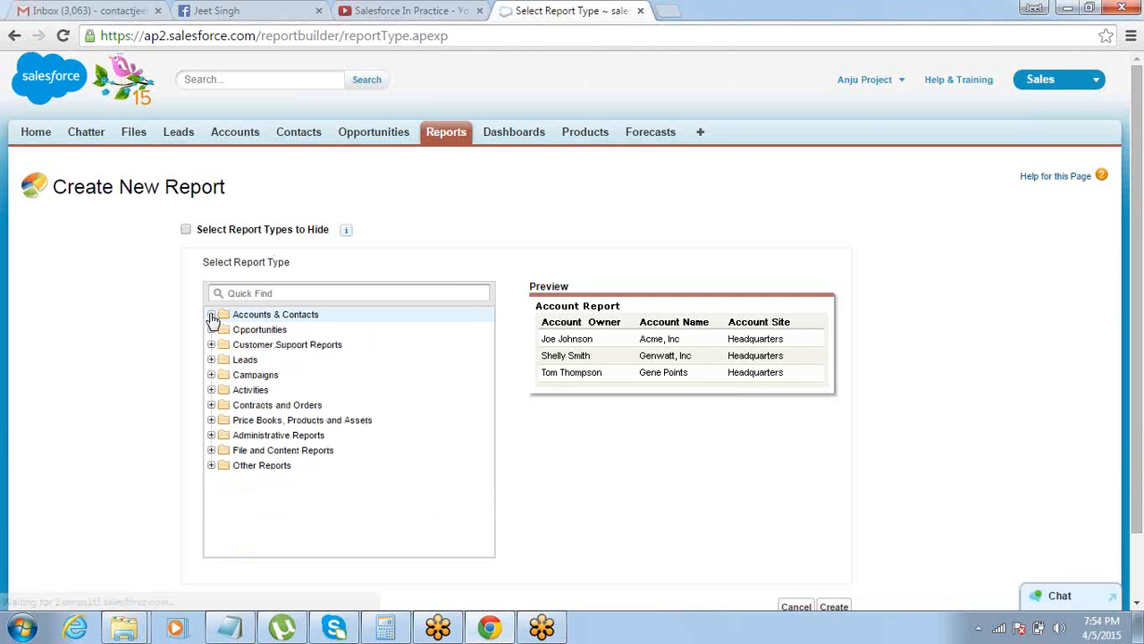
{"action": "left_click", "coordinate": [211, 314]}
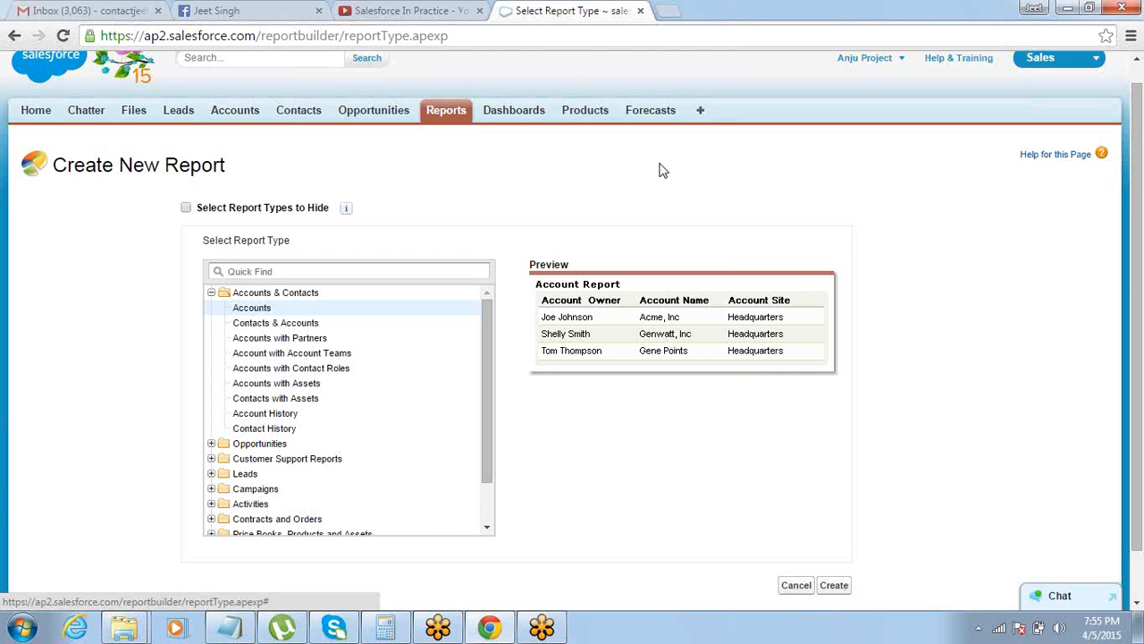
Return to the Reports & Dashboards page, postpone the guided tour and start a new report again
{"action": "left_click", "coordinate": [438, 107]}
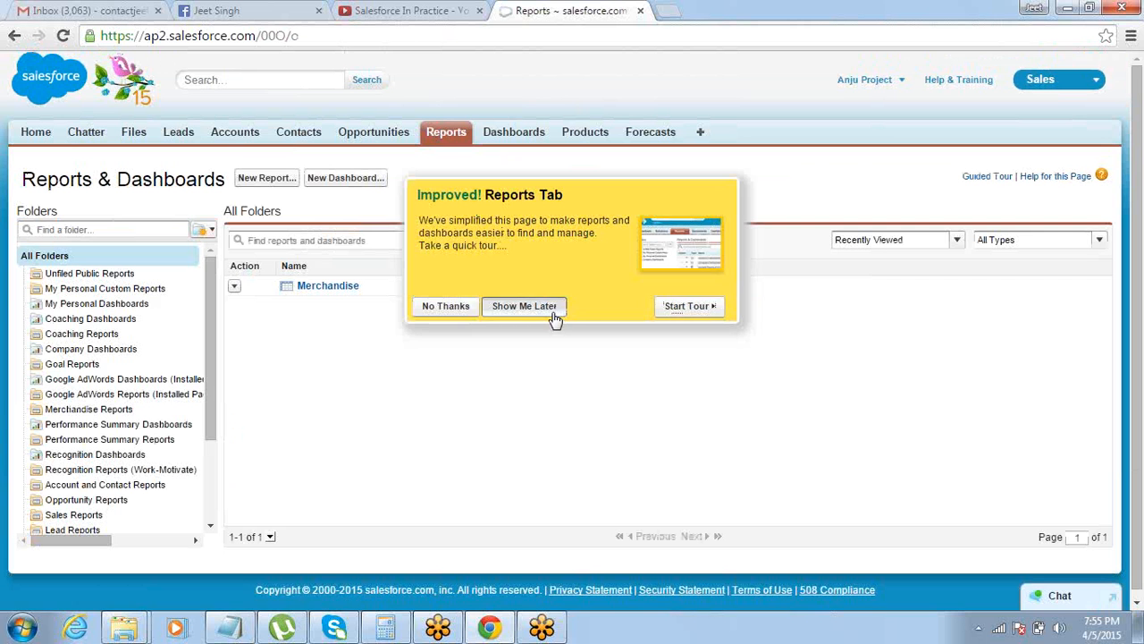
{"action": "left_click", "coordinate": [547, 307]}
{"action": "left_click", "coordinate": [250, 177]}
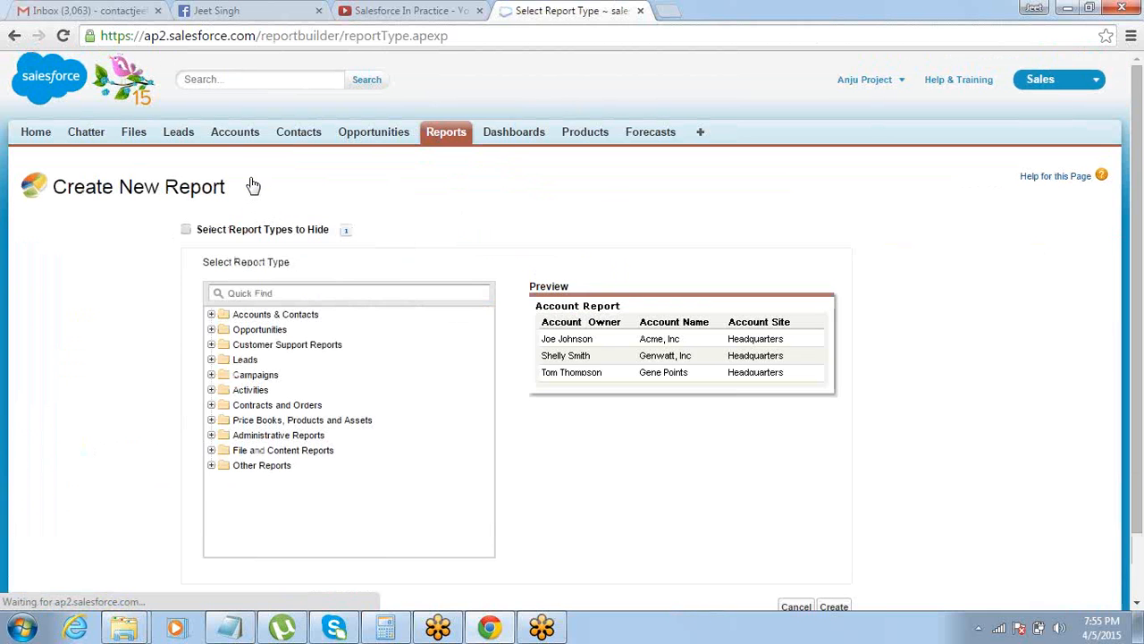
Expand the Accounts & Contacts and Opportunities folders, select the Accounts report type and create the report
{"action": "left_click", "coordinate": [212, 314]}
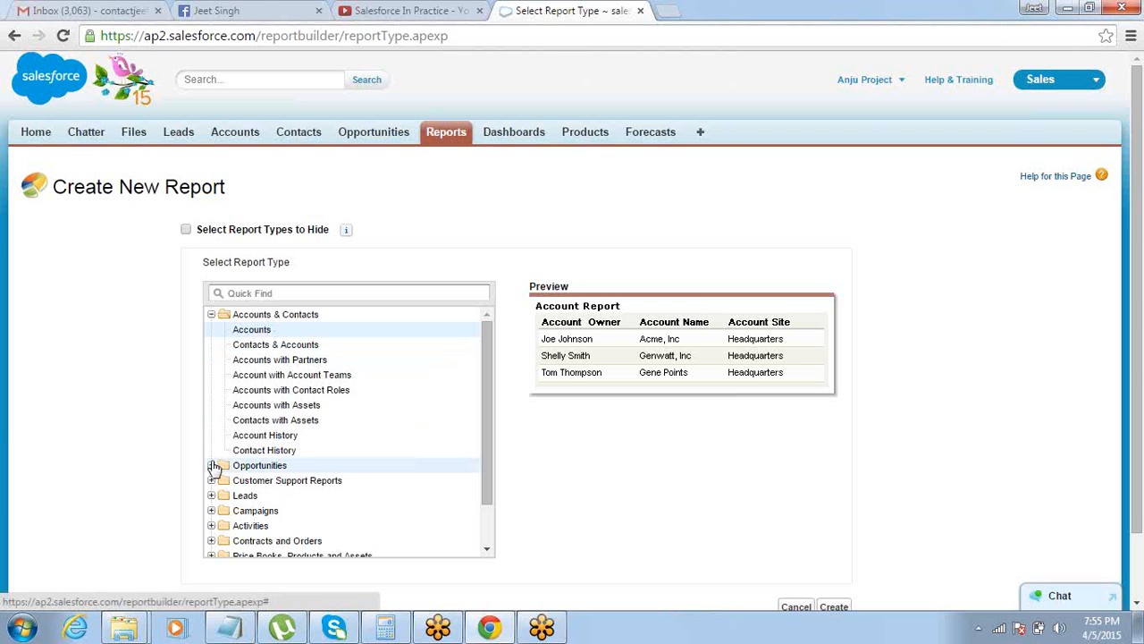
{"action": "left_click", "coordinate": [212, 465]}
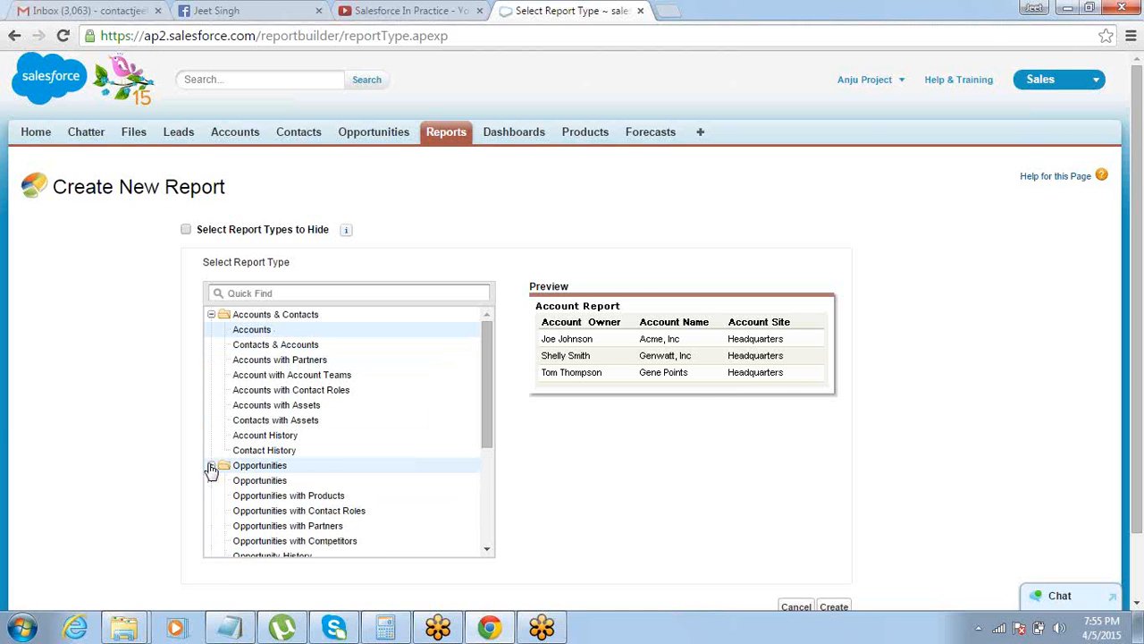
{"action": "left_click", "coordinate": [286, 483]}
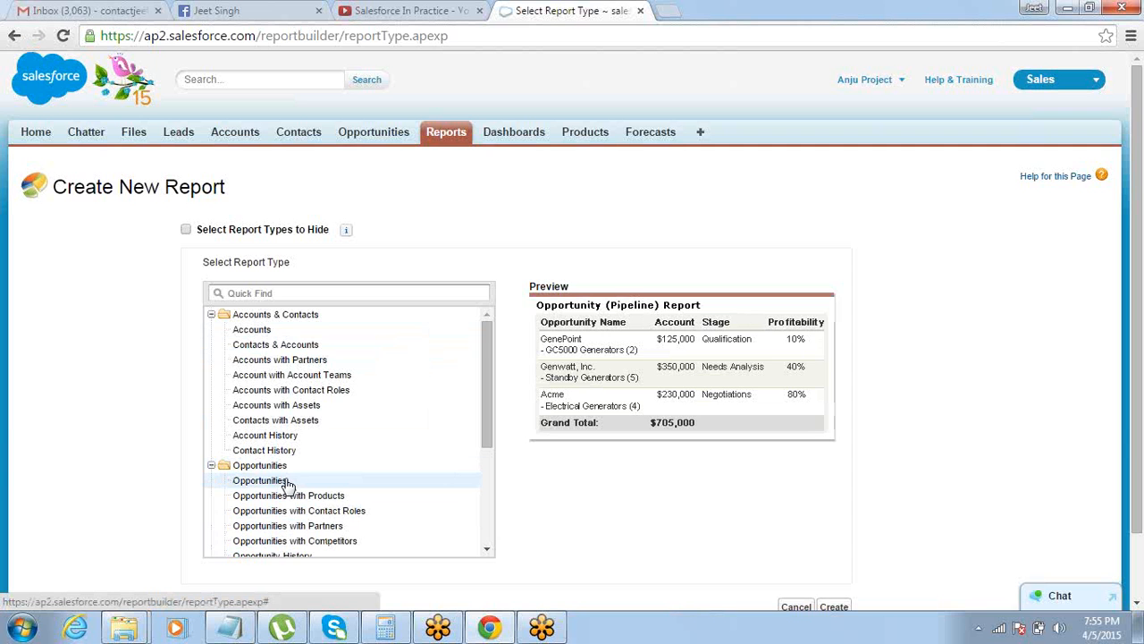
{"action": "left_click", "coordinate": [273, 329]}
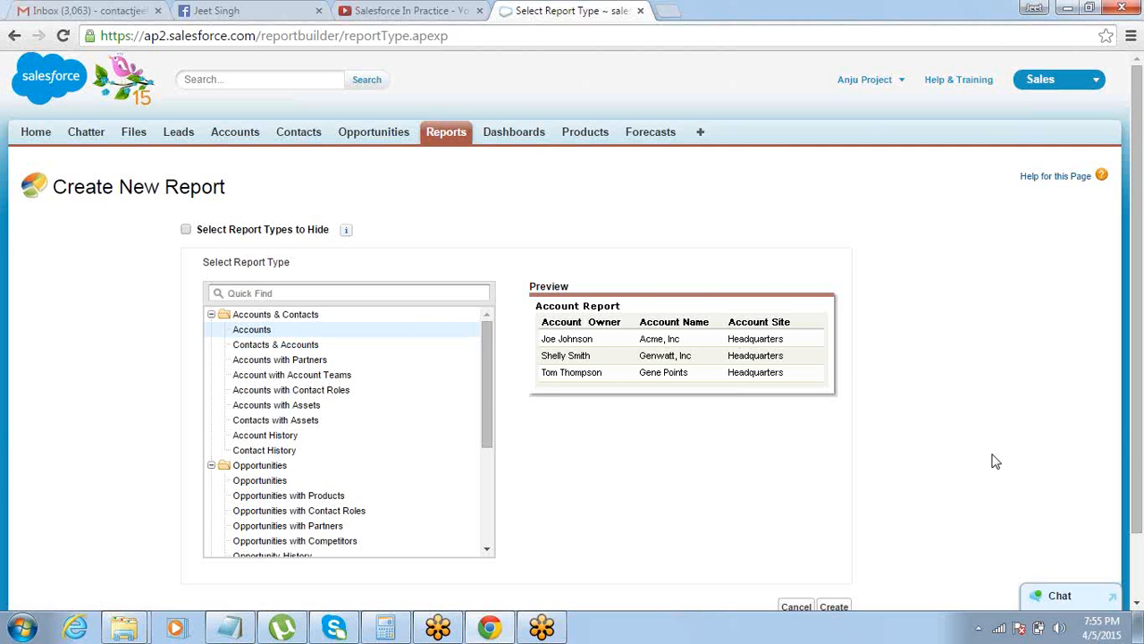
{"action": "left_click_drag", "start_coordinate": [1140, 465], "coordinate": [1140, 527]}
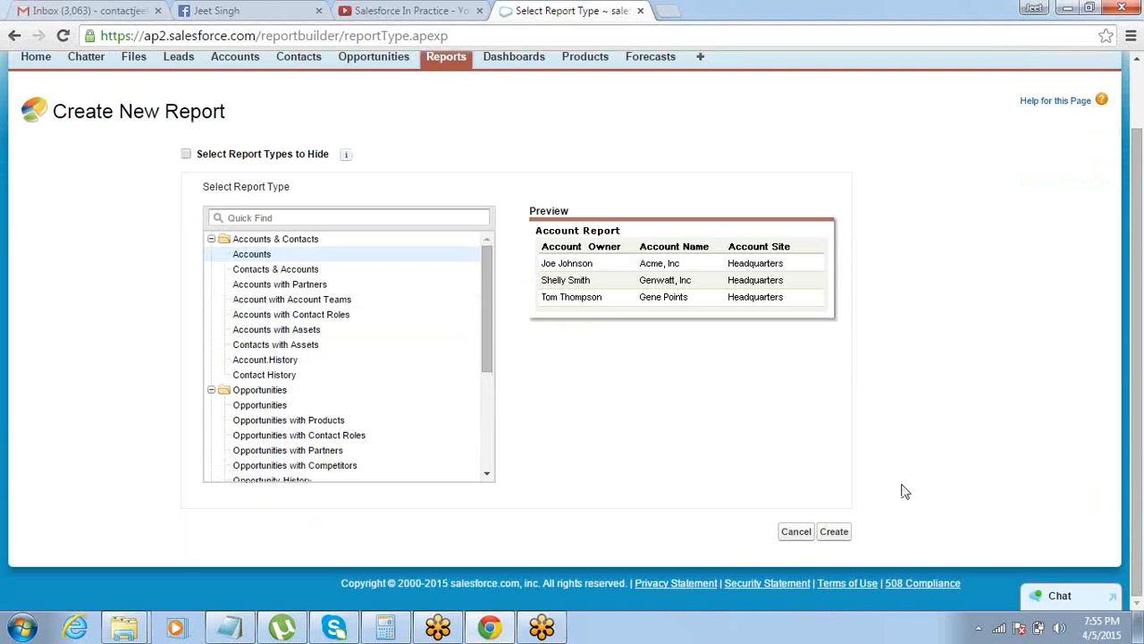
{"action": "left_click", "coordinate": [835, 532]}
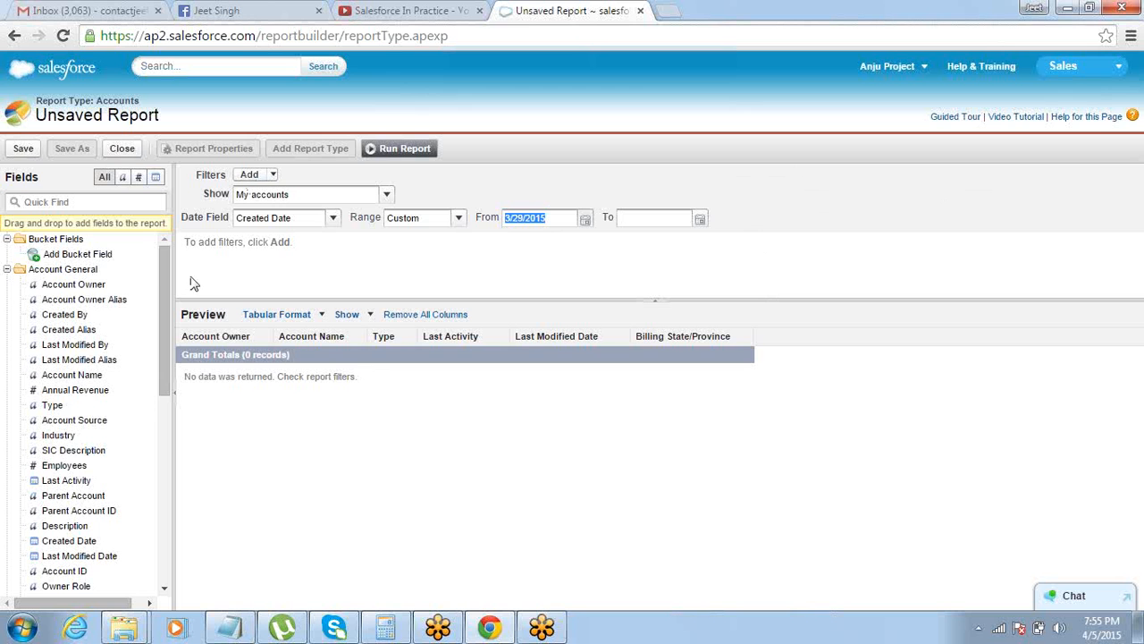
Examine the report builder's Fields and Filters areas and the available report formats
{"action": "mouse_move", "coordinate": [158, 272]}
{"action": "left_mouse_down"}
{"action": "mouse_move", "coordinate": [160, 291]}
{"action": "mouse_move", "coordinate": [167, 257]}
{"action": "left_mouse_up"}
{"action": "double_click", "coordinate": [15, 181]}
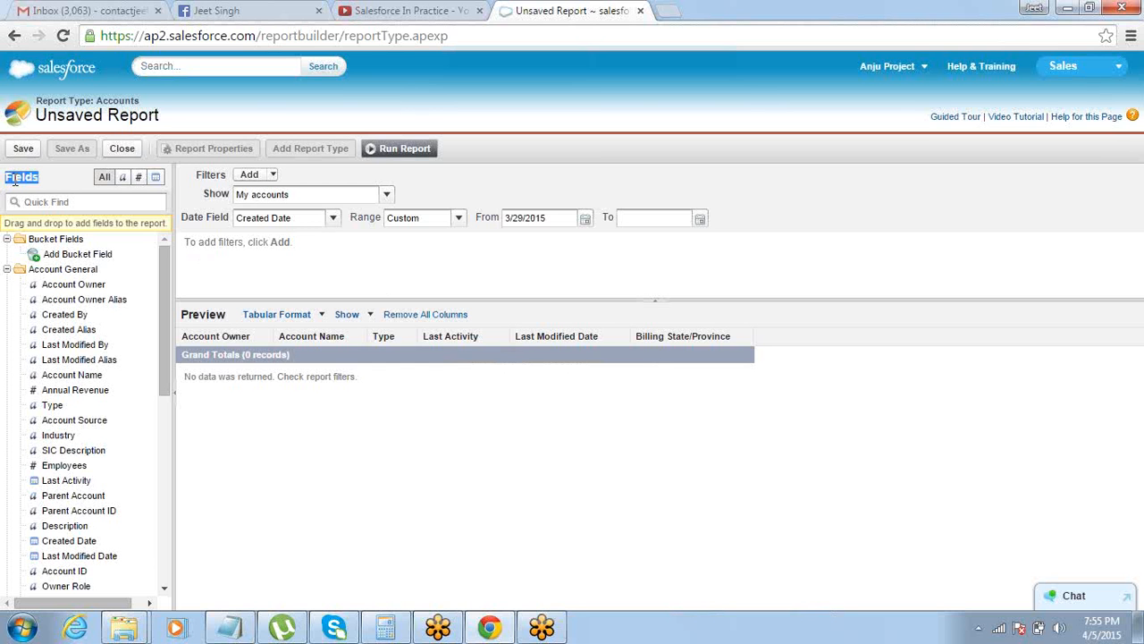
{"action": "double_click", "coordinate": [204, 171]}
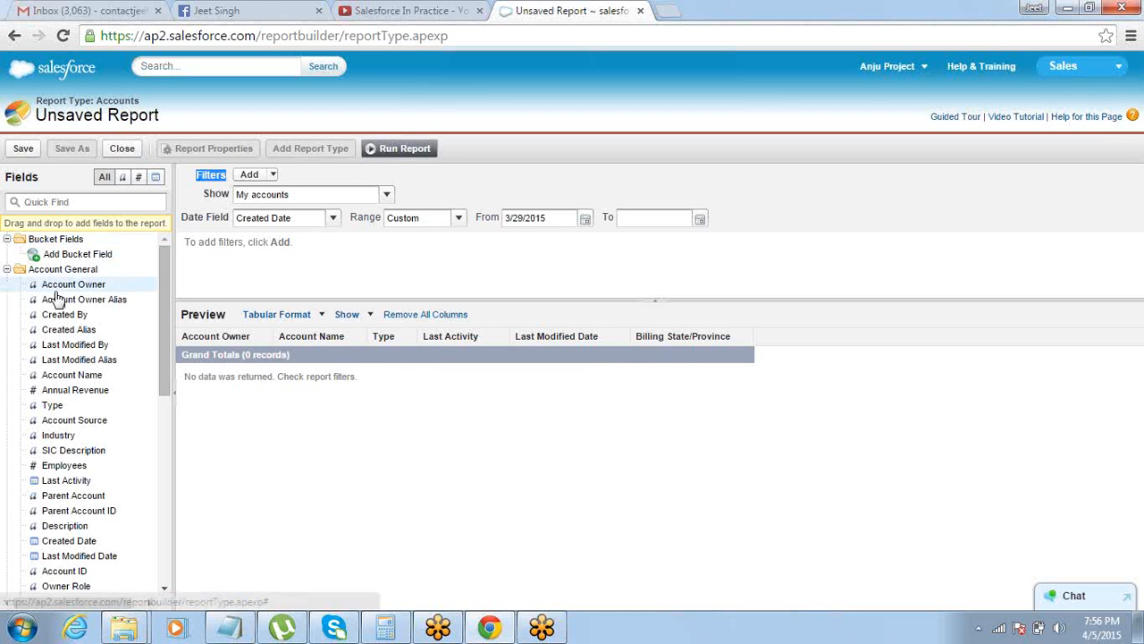
{"action": "double_click", "coordinate": [207, 177]}
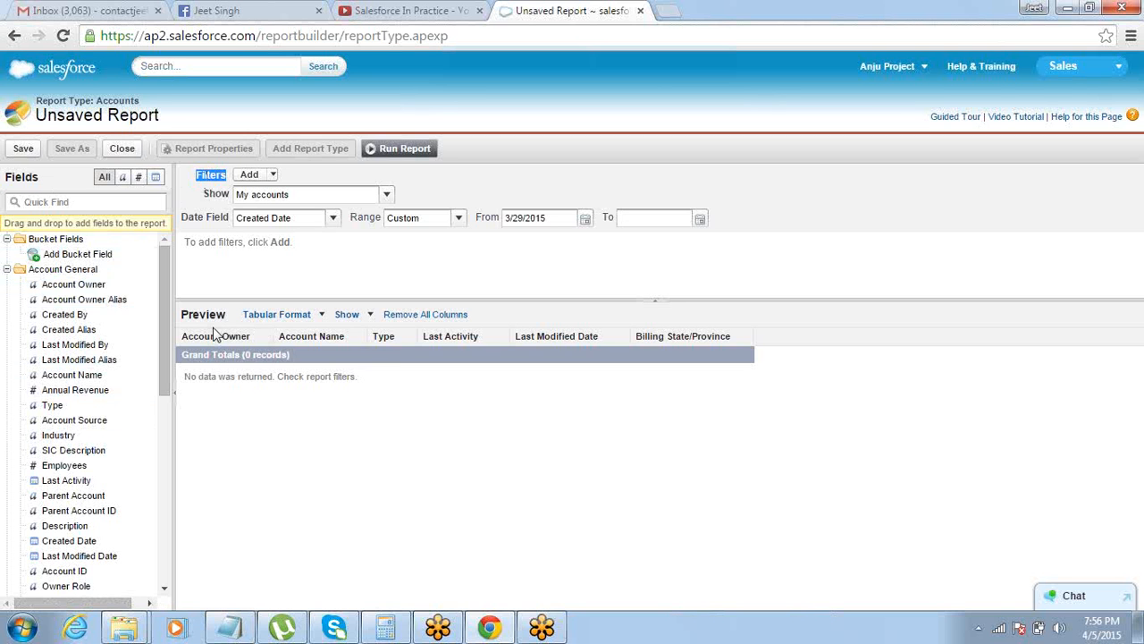
{"action": "left_click", "coordinate": [273, 317]}
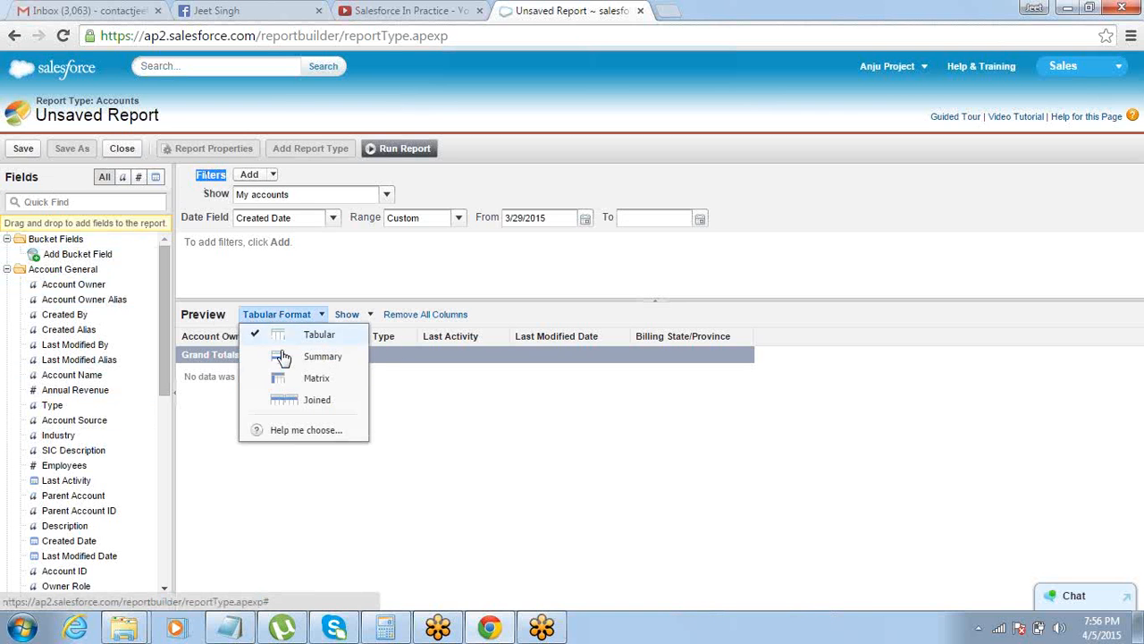
{"action": "left_click", "coordinate": [293, 288]}
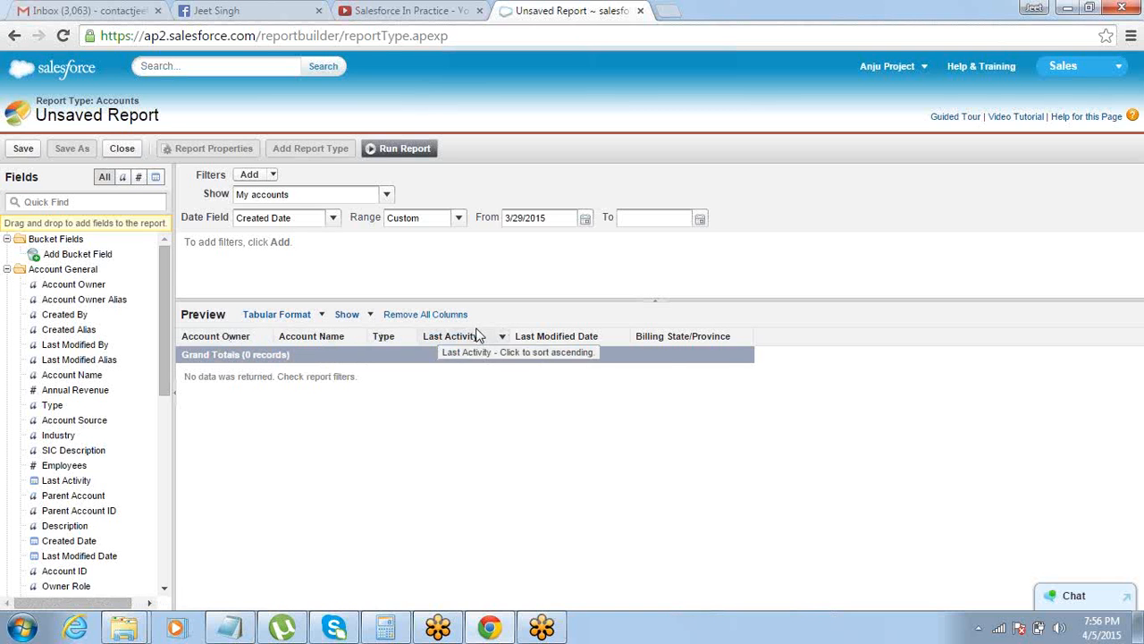
Replace all default report columns with Account Name, Type, Industry, Employees and Annual Revenue
{"action": "left_click", "coordinate": [426, 315]}
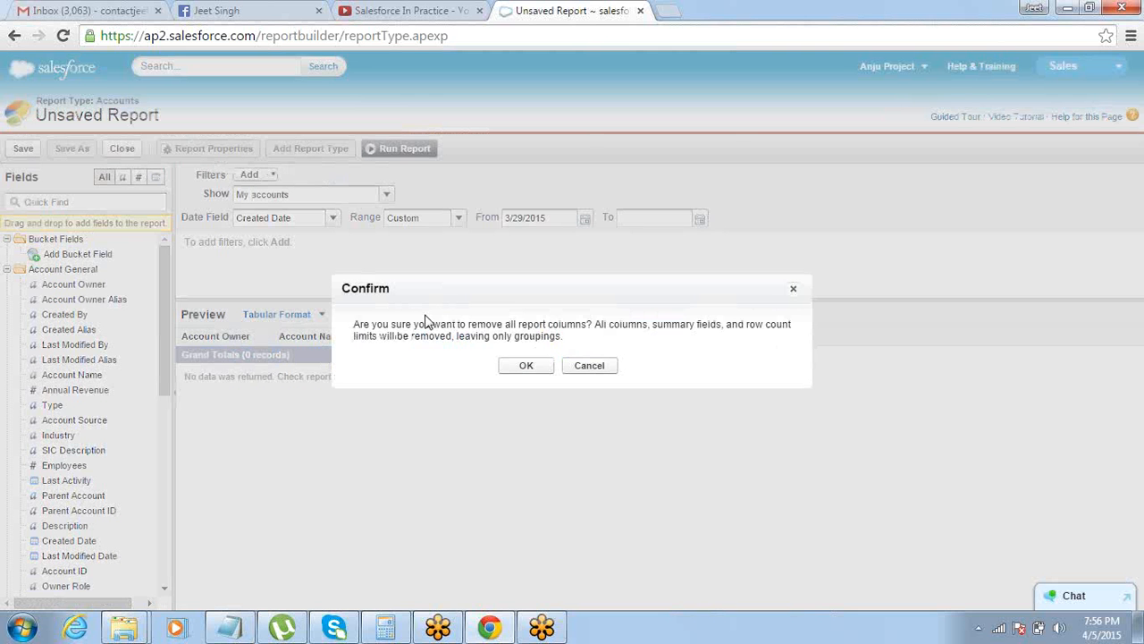
{"action": "left_click", "coordinate": [518, 368]}
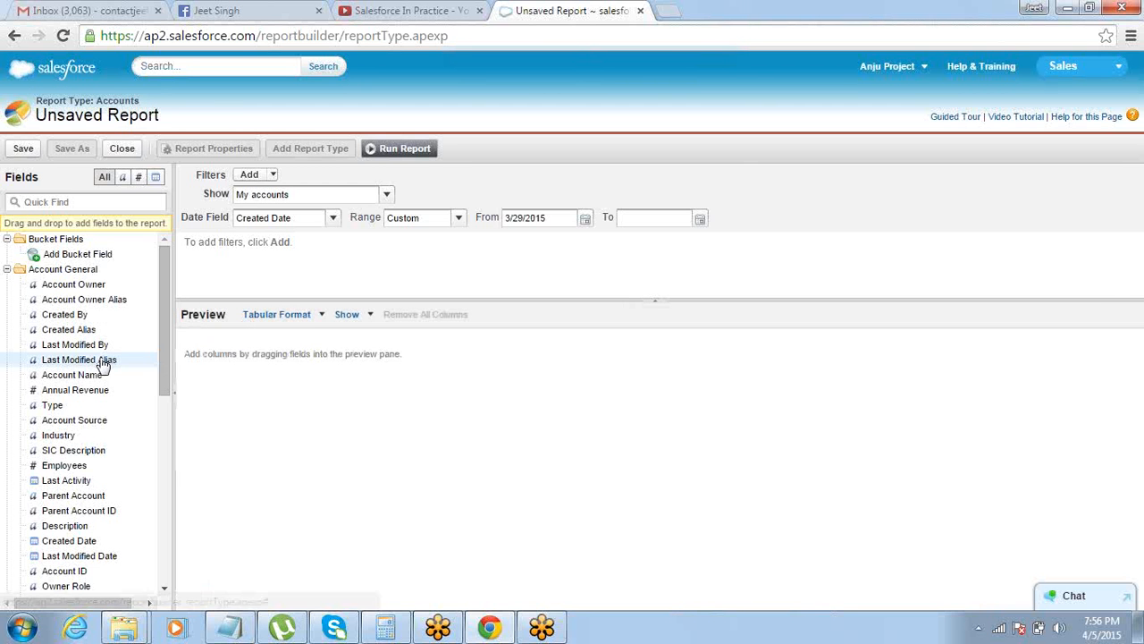
{"action": "left_click_drag", "start_coordinate": [87, 377], "coordinate": [246, 358]}
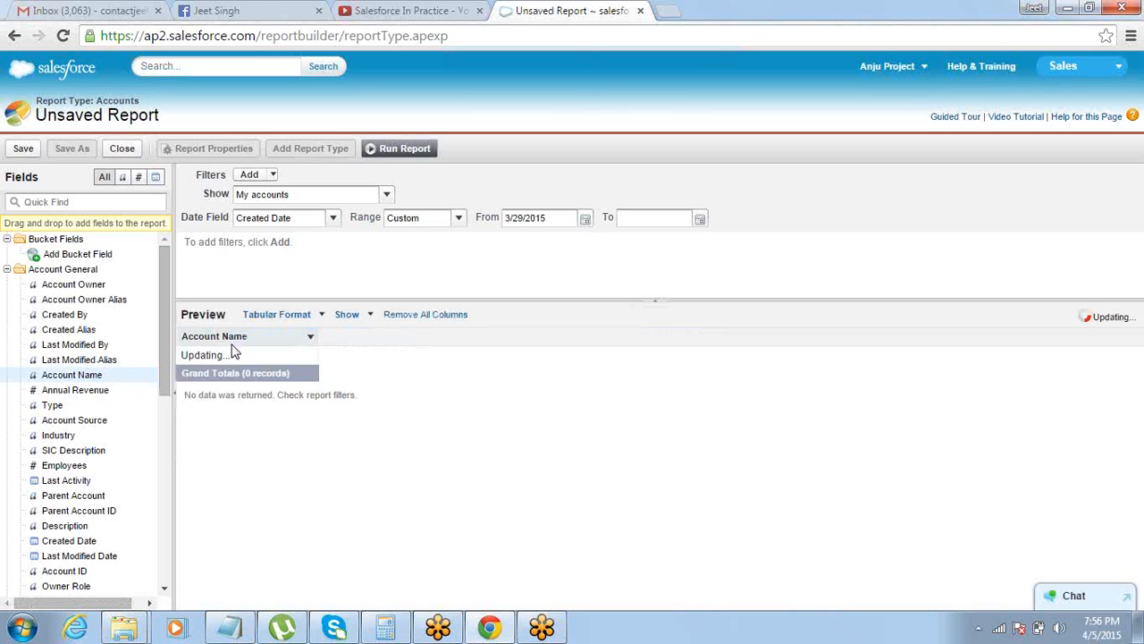
{"action": "left_click_drag", "start_coordinate": [83, 410], "coordinate": [266, 365]}
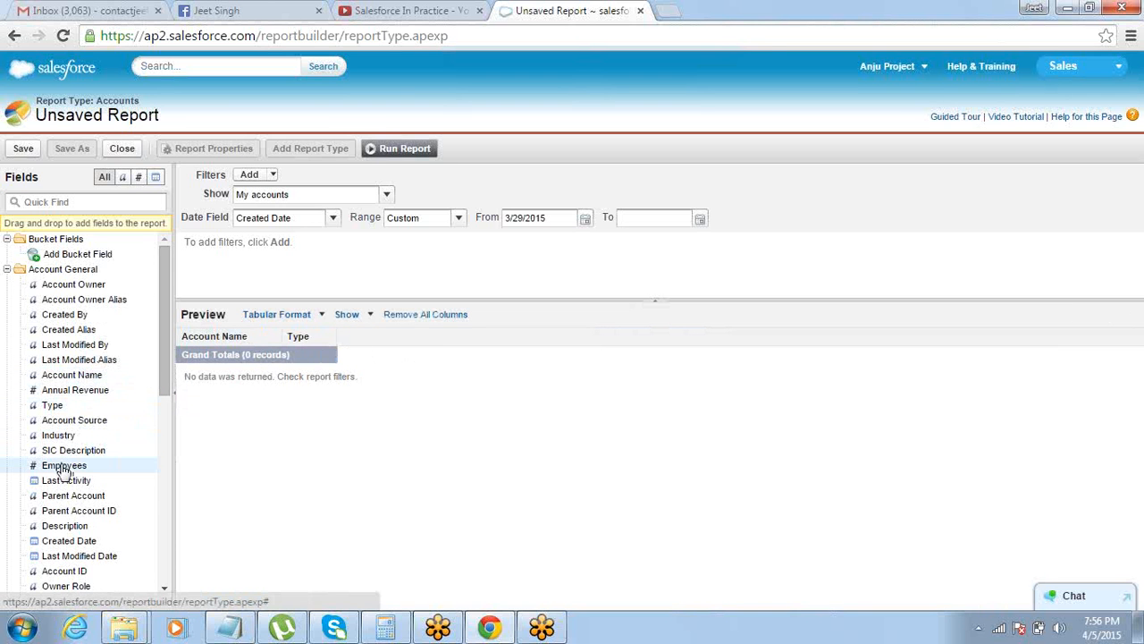
{"action": "left_click_drag", "start_coordinate": [69, 441], "coordinate": [429, 348]}
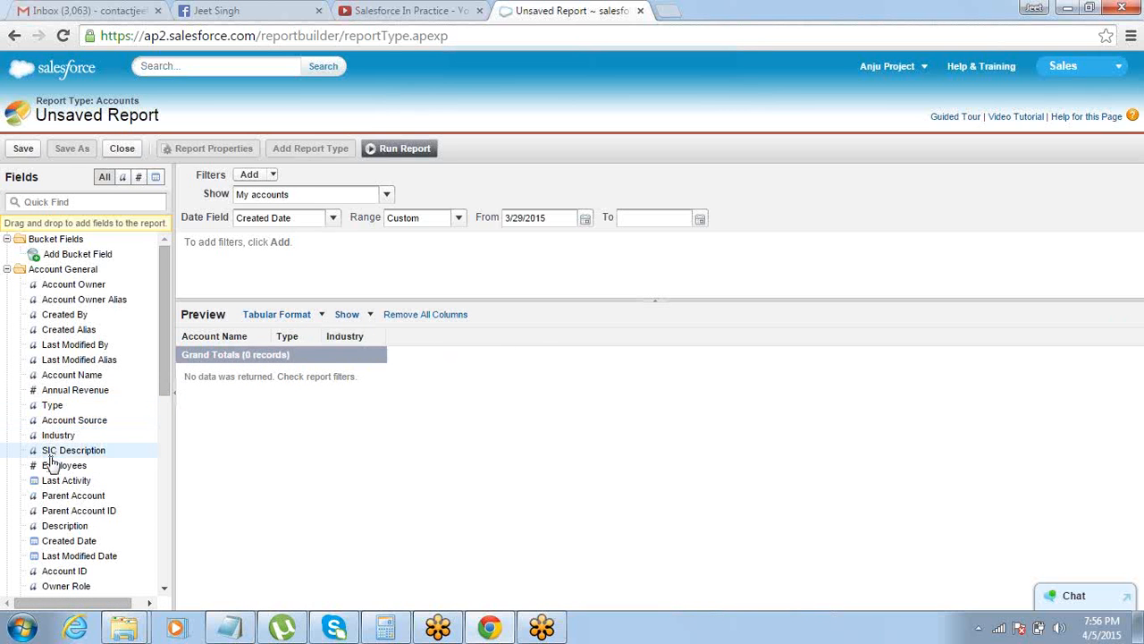
{"action": "left_click_drag", "start_coordinate": [49, 464], "coordinate": [445, 340]}
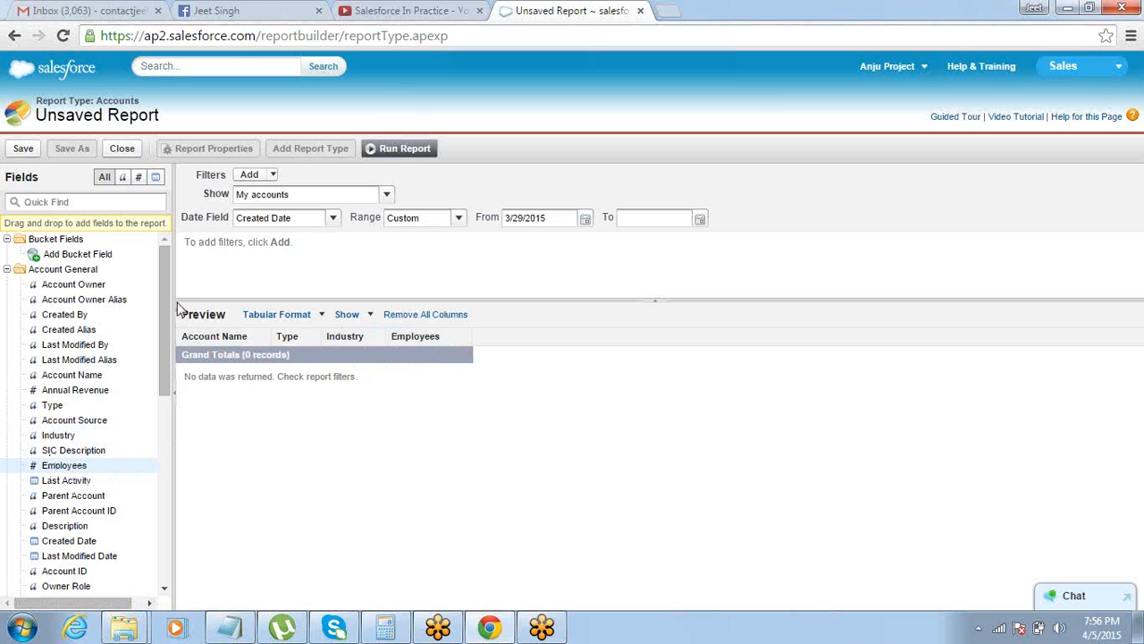
{"action": "left_click_drag", "start_coordinate": [170, 295], "coordinate": [165, 322]}
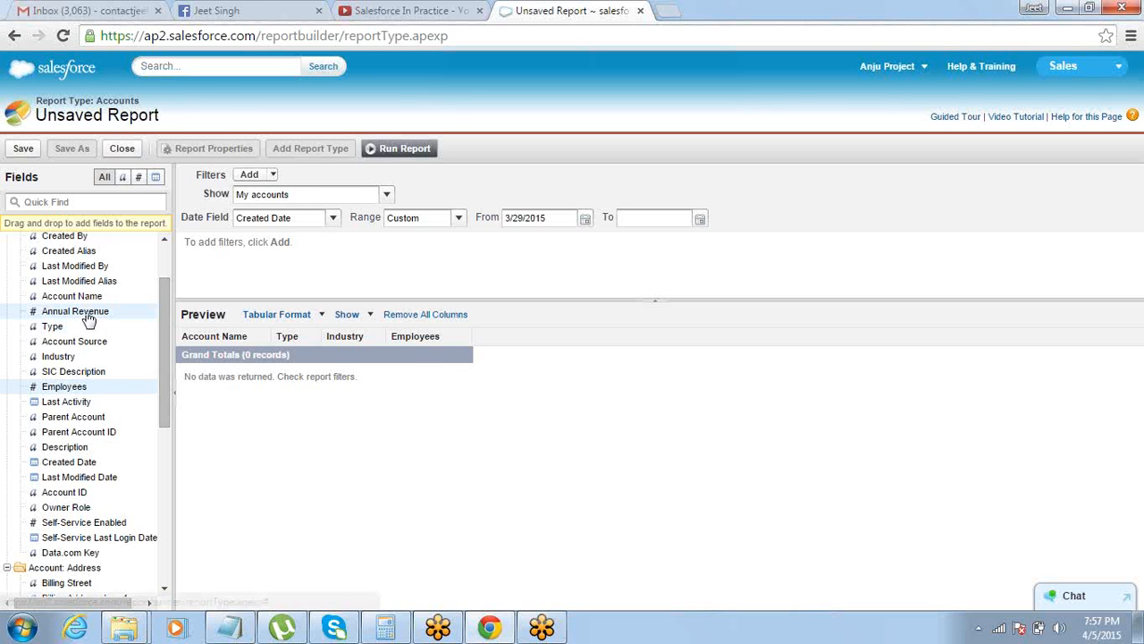
{"action": "left_click_drag", "start_coordinate": [83, 318], "coordinate": [526, 340]}
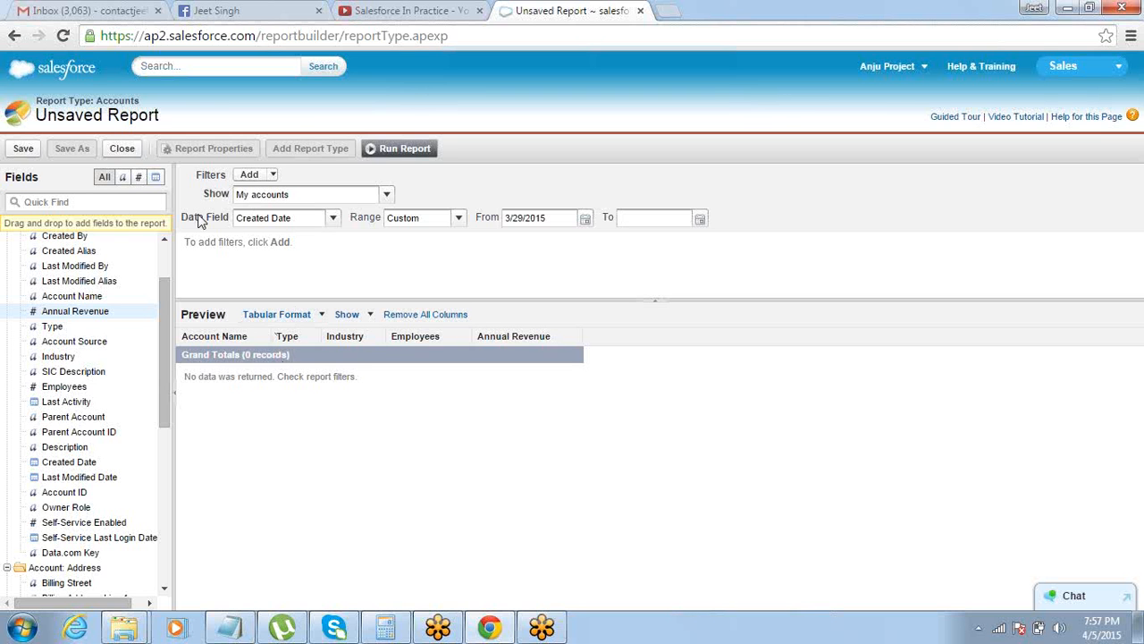
Set the Created Date range to All Time and make the report show All accounts
{"action": "left_click_drag", "start_coordinate": [182, 217], "coordinate": [230, 229]}
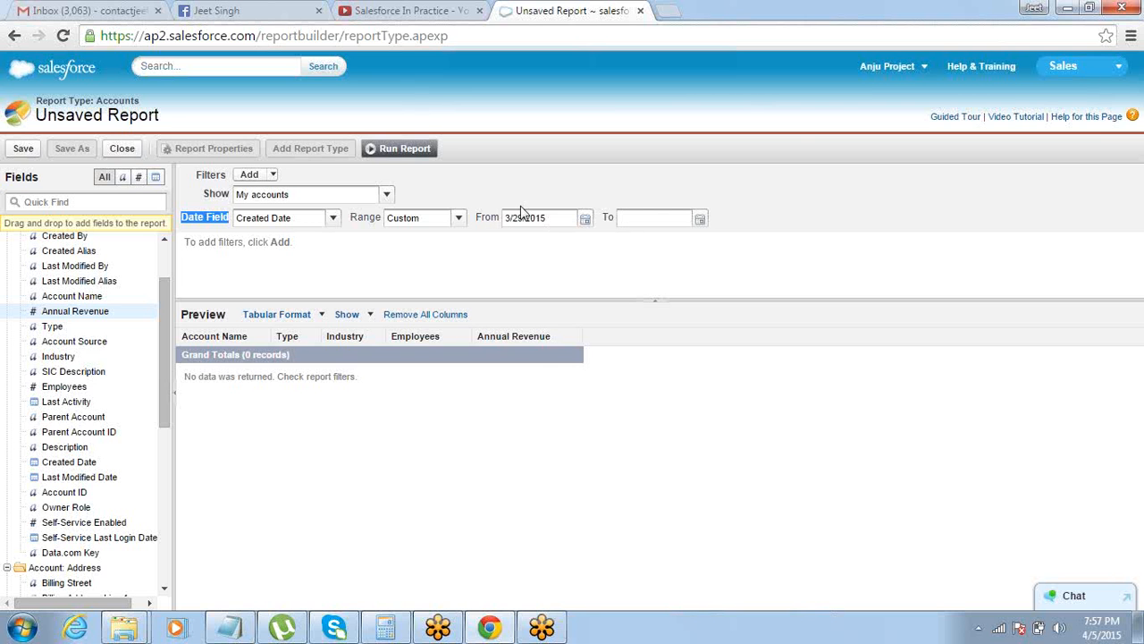
{"action": "left_click", "coordinate": [457, 219]}
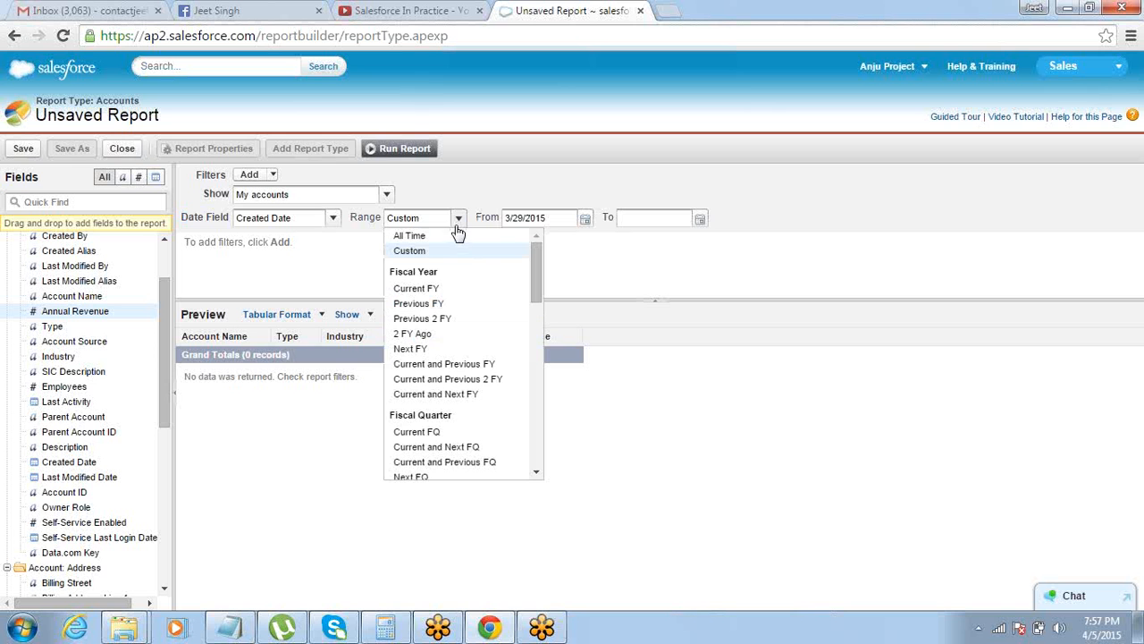
{"action": "left_click", "coordinate": [441, 236]}
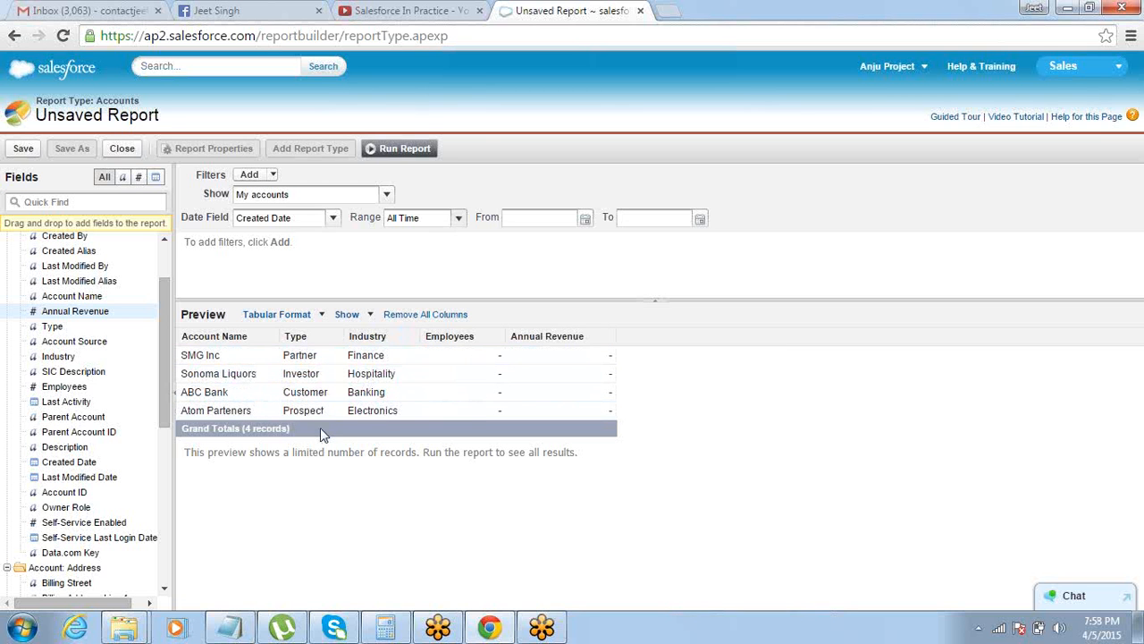
{"action": "left_click", "coordinate": [386, 194]}
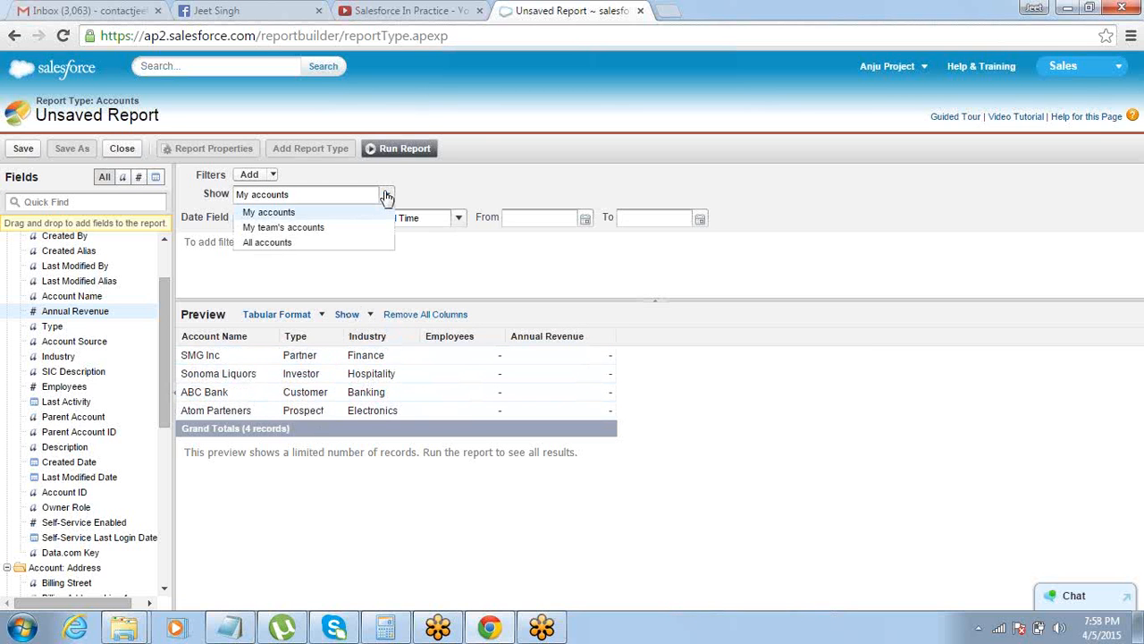
{"action": "left_click", "coordinate": [341, 244]}
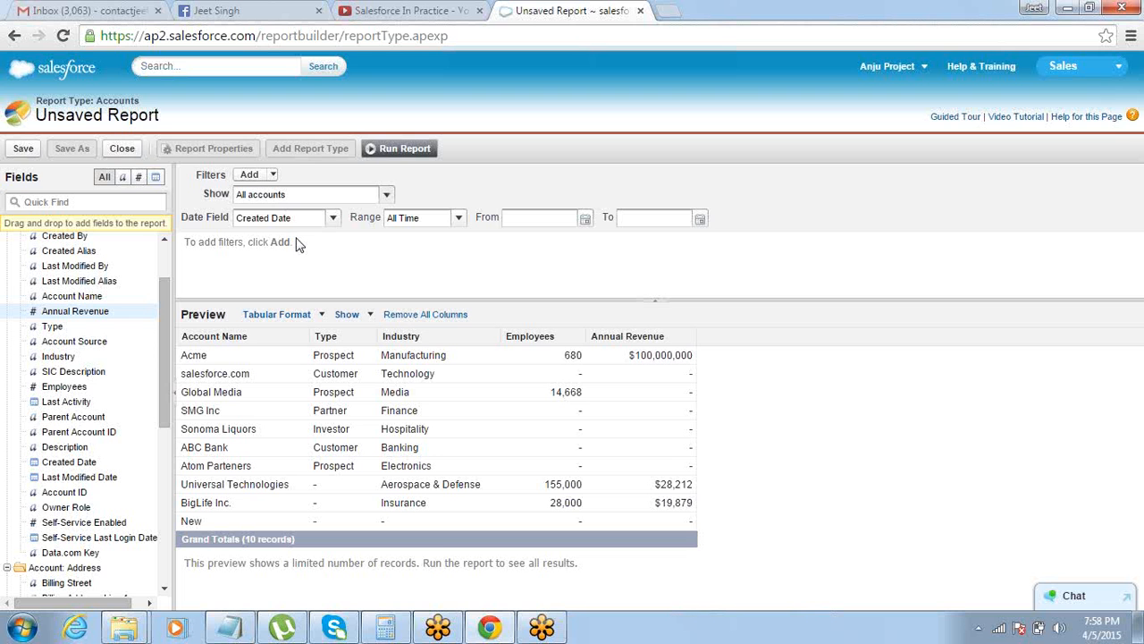
Add a field filter to the report where Type equals Prospect, choosing the value through the picklist lookup
{"action": "left_click", "coordinate": [273, 175]}
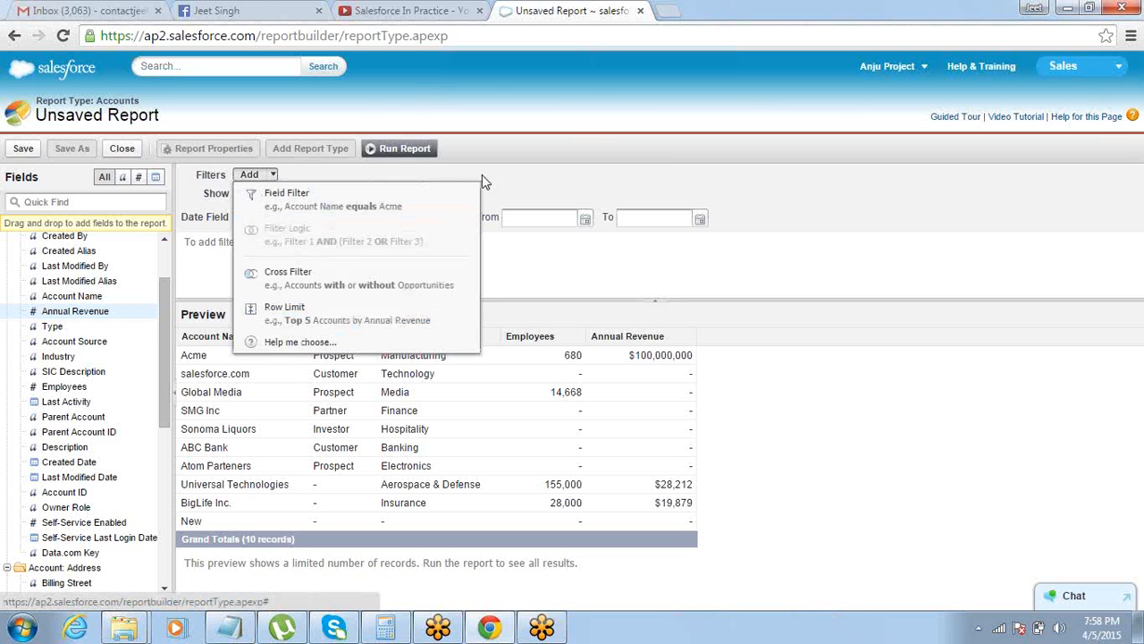
{"action": "left_click", "coordinate": [598, 100]}
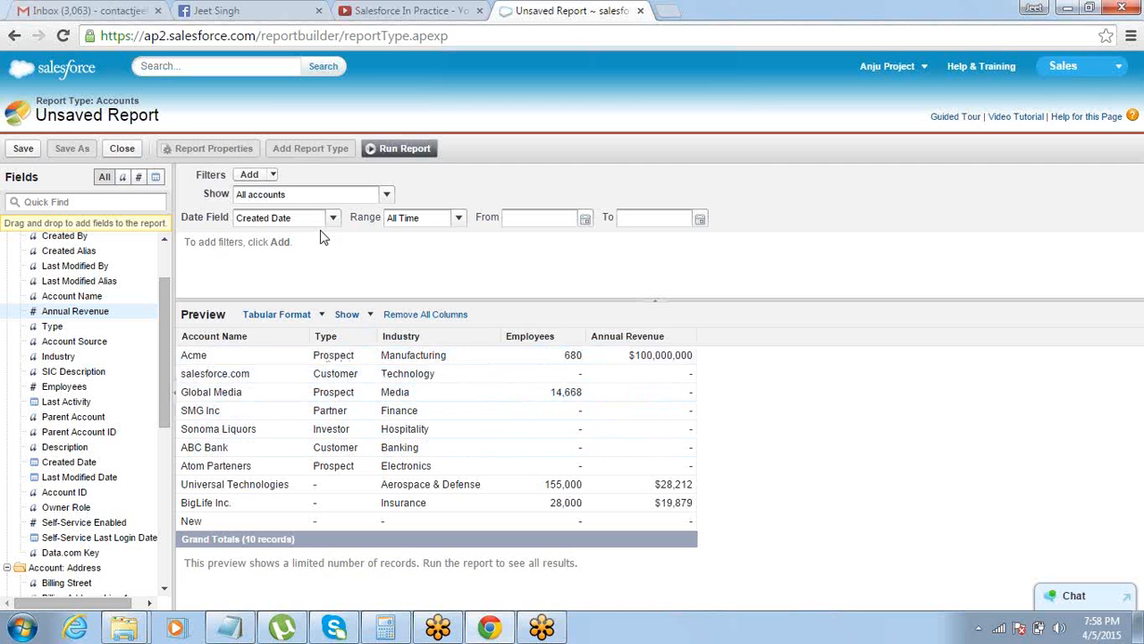
{"action": "left_click", "coordinate": [271, 176]}
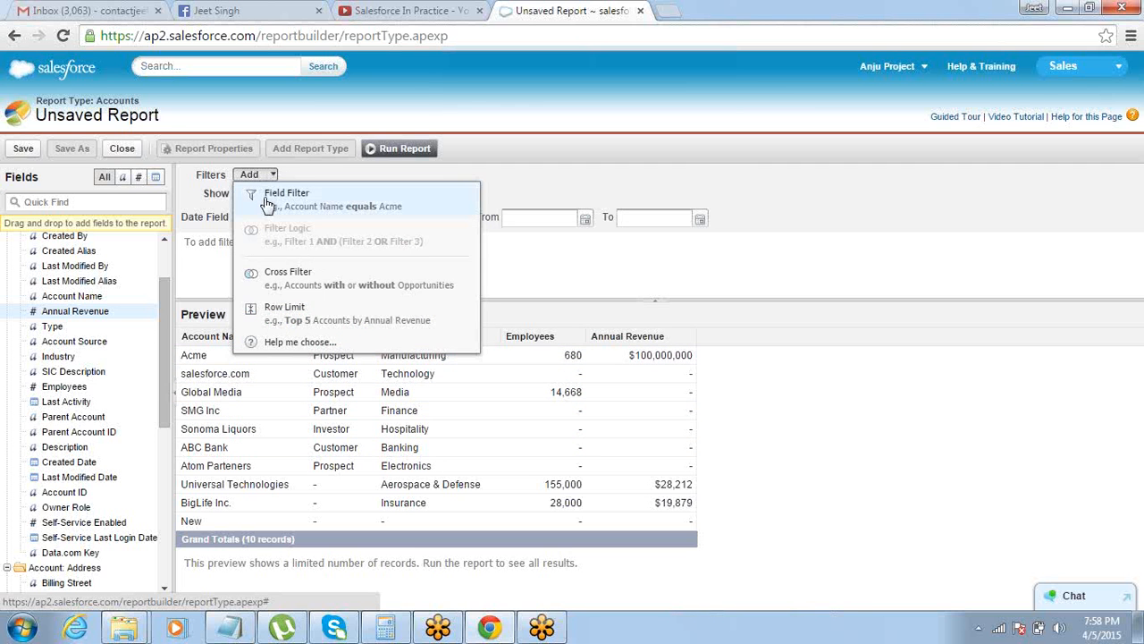
{"action": "left_click", "coordinate": [267, 195]}
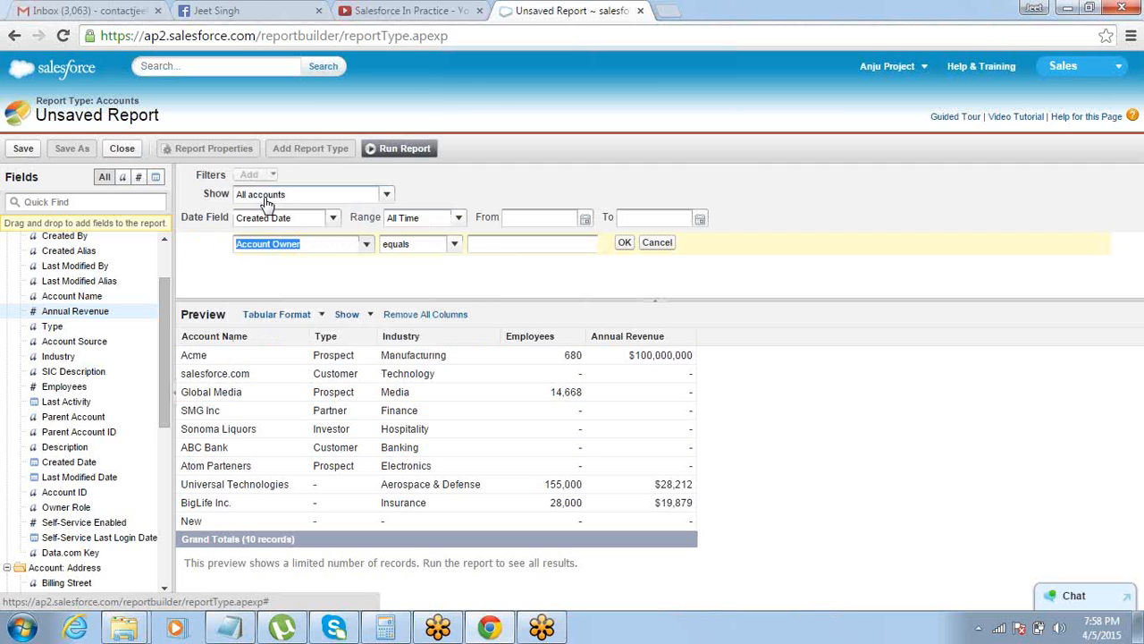
{"action": "left_click", "coordinate": [366, 245]}
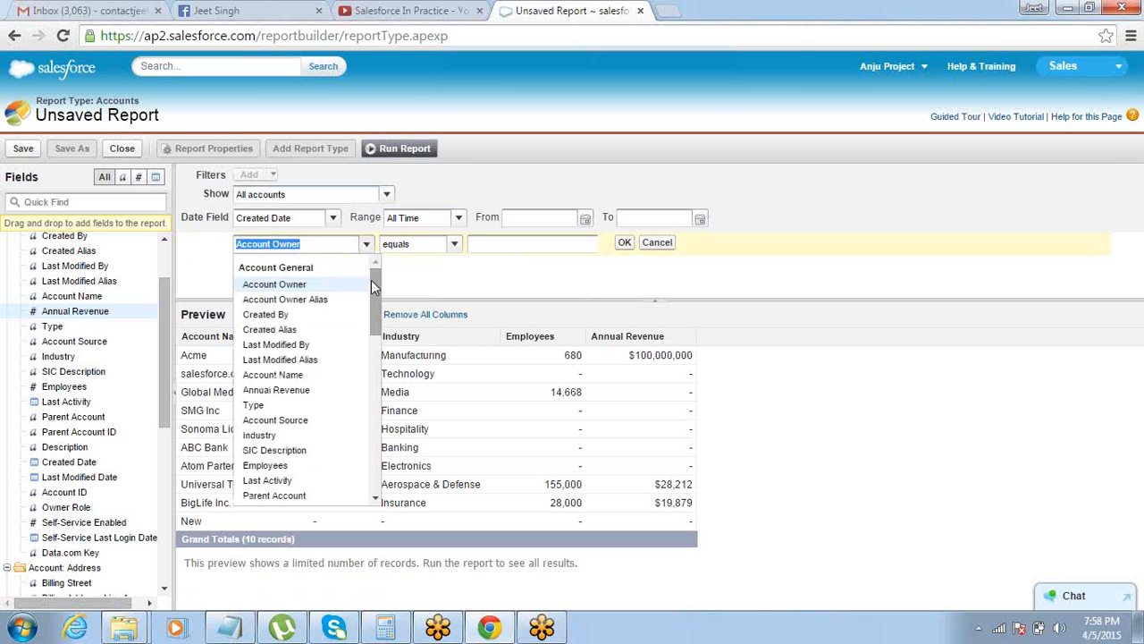
{"action": "left_click", "coordinate": [293, 404]}
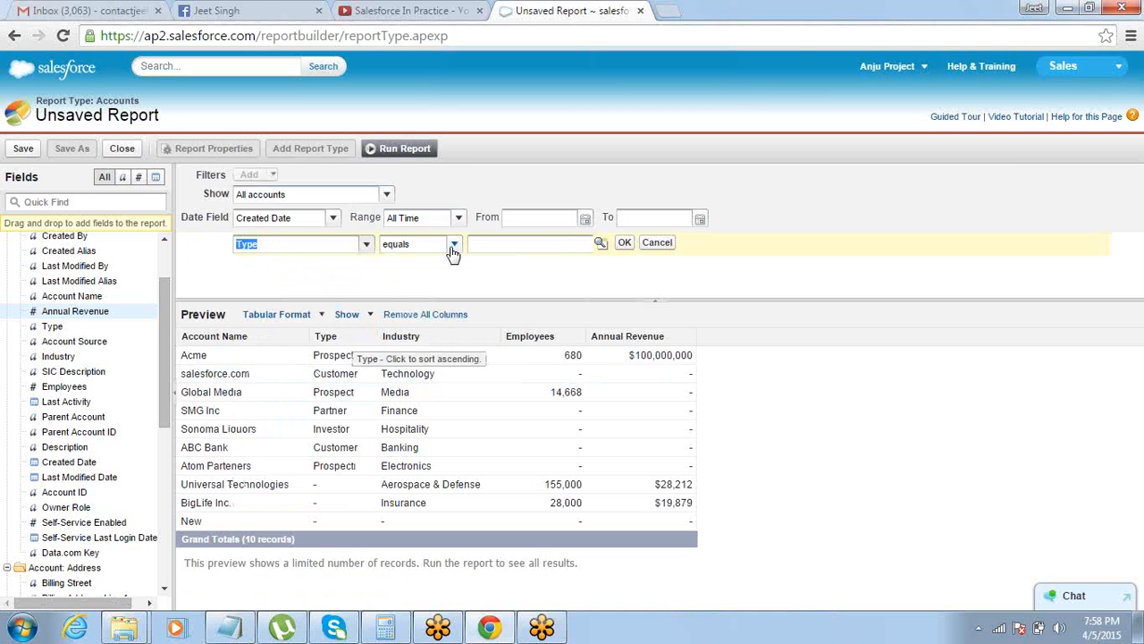
{"action": "left_click", "coordinate": [600, 243]}
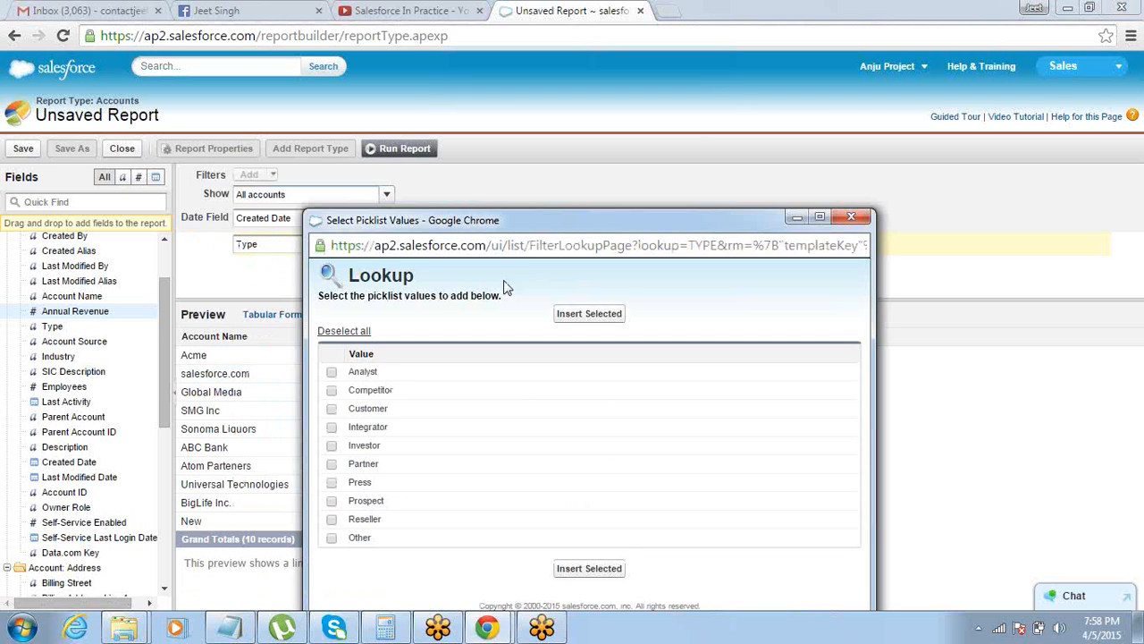
{"action": "left_click", "coordinate": [331, 500]}
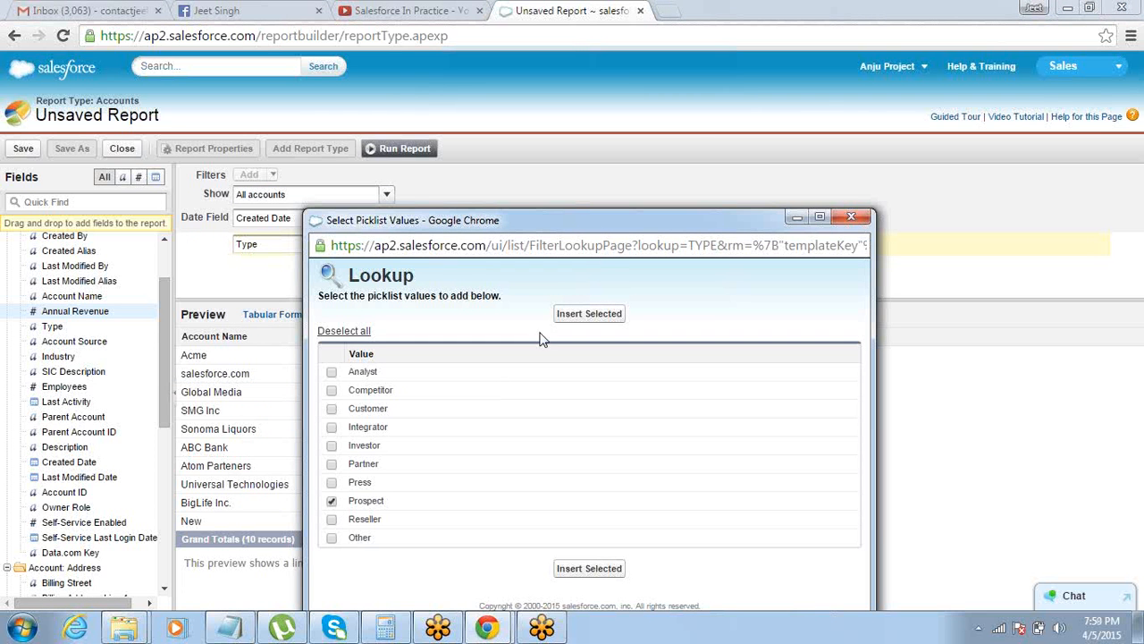
{"action": "left_click", "coordinate": [597, 313]}
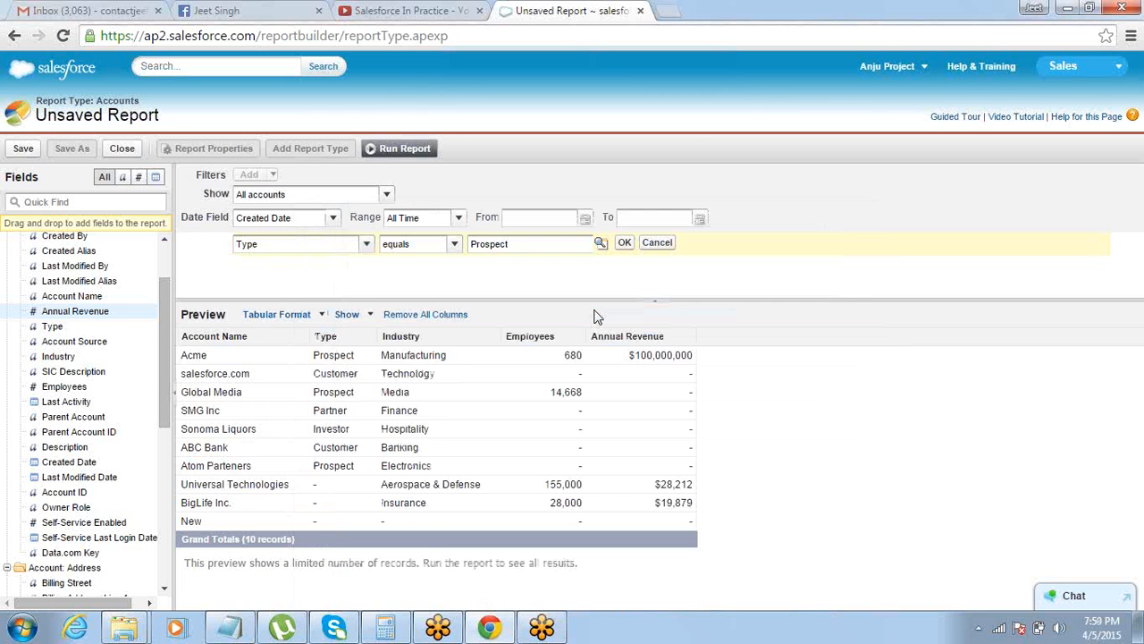
{"action": "left_click", "coordinate": [624, 243]}
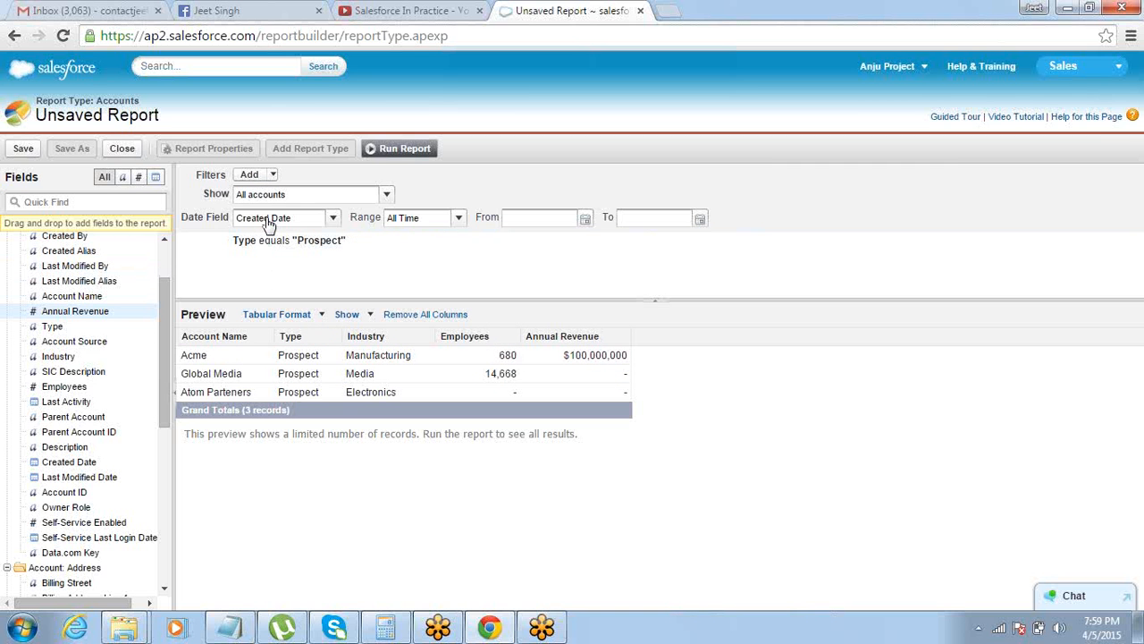
{"action": "left_click", "coordinate": [273, 176]}
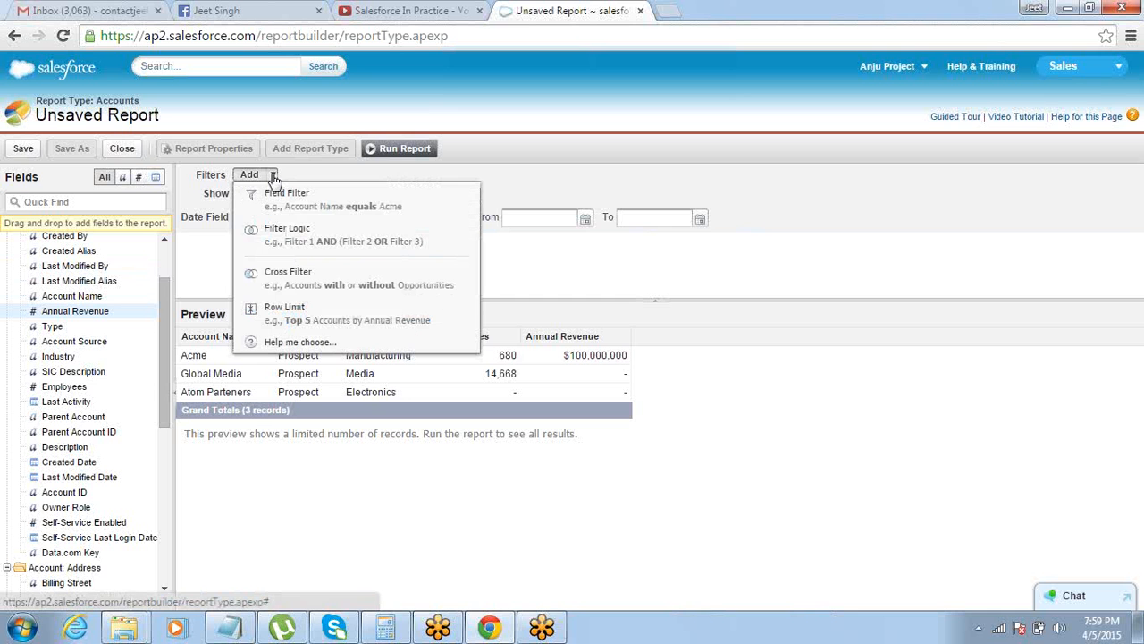
{"action": "left_click", "coordinate": [219, 260]}
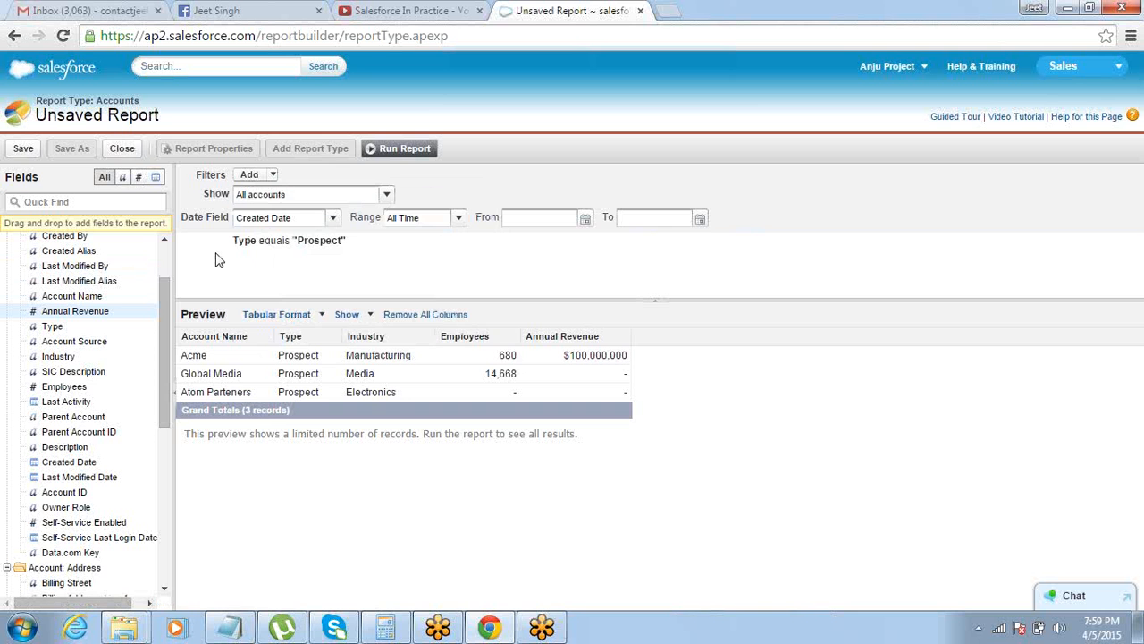
{"action": "left_click", "coordinate": [271, 175]}
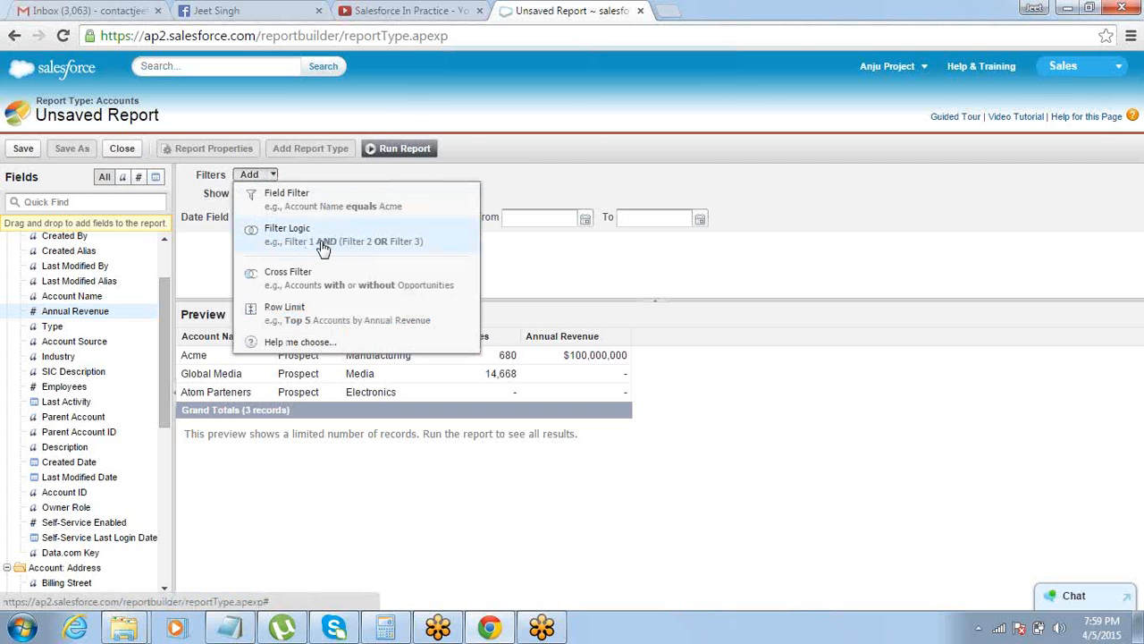
{"action": "left_click", "coordinate": [466, 100]}
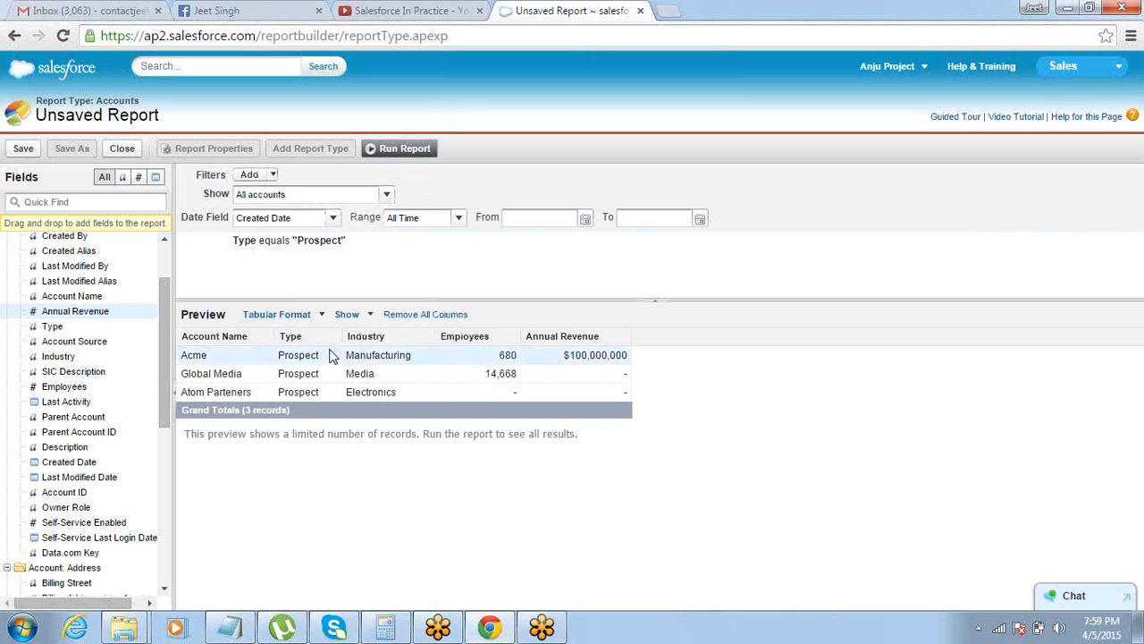
{"action": "left_click", "coordinate": [385, 196]}
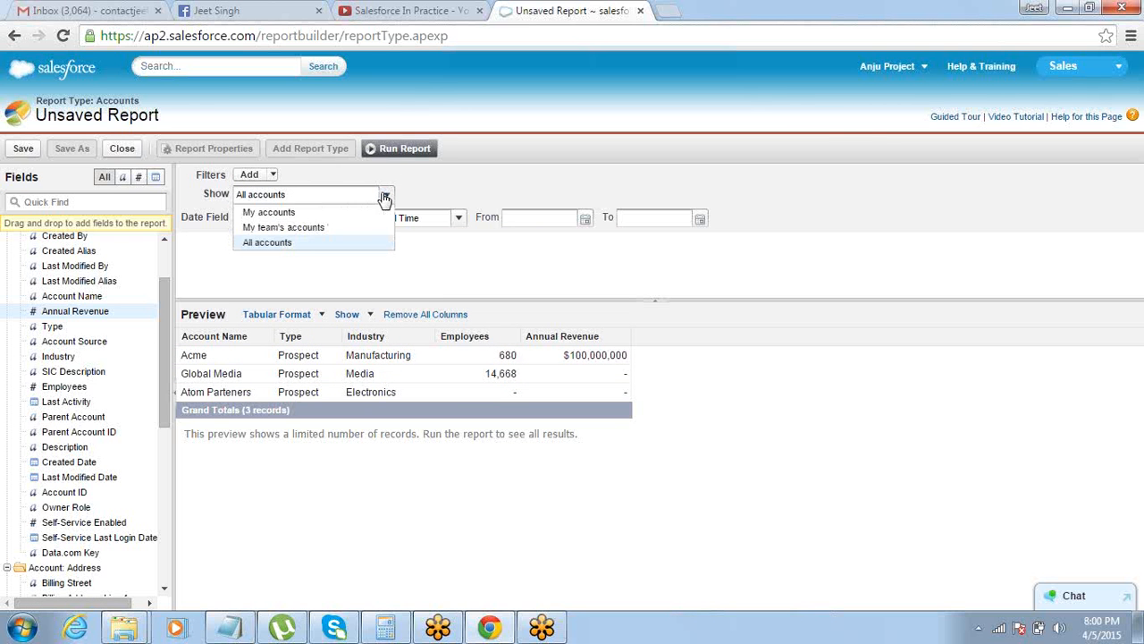
Add a second field filter to the report where Industry equals Manufacturing, choosing the value through the picklist lookup
{"action": "left_click", "coordinate": [250, 174]}
{"action": "left_click", "coordinate": [250, 174]}
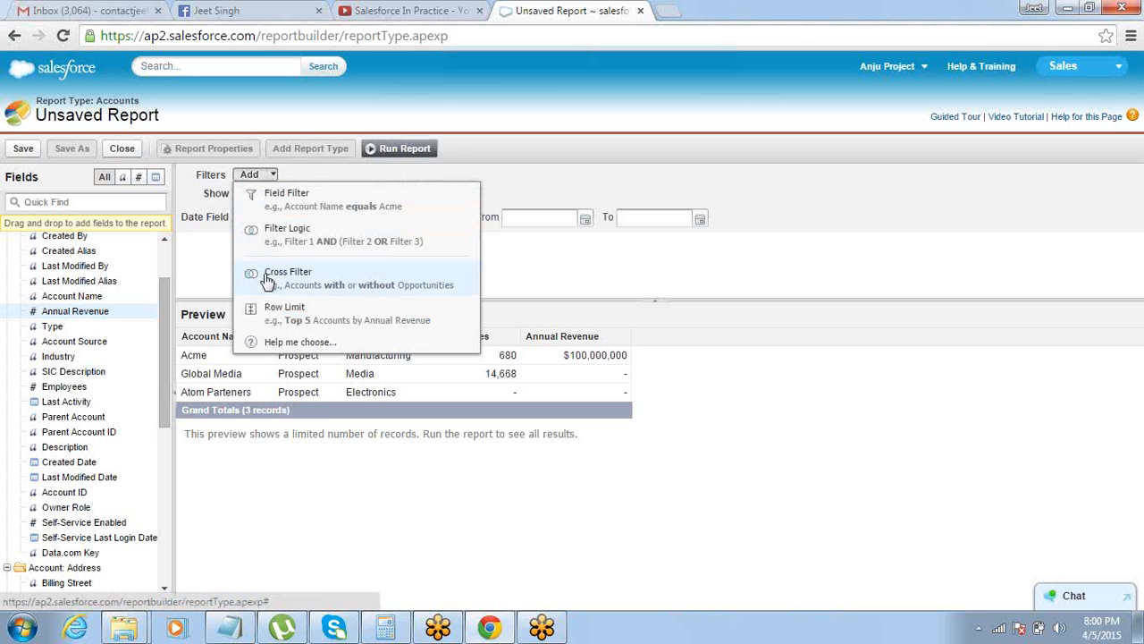
{"action": "left_click", "coordinate": [286, 205]}
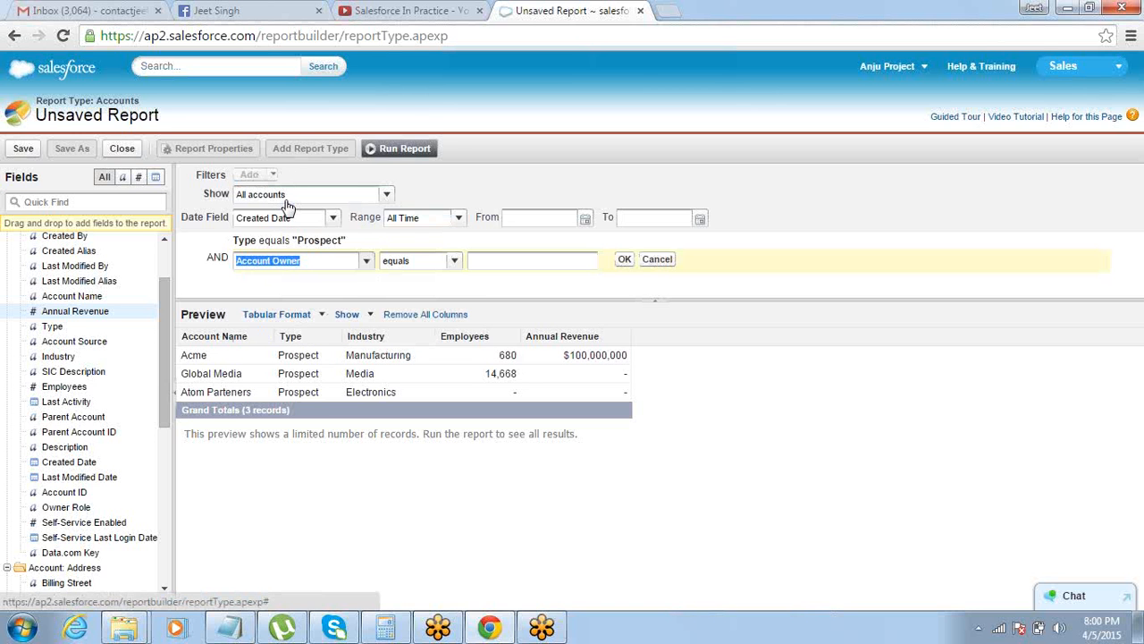
{"action": "left_click", "coordinate": [365, 262]}
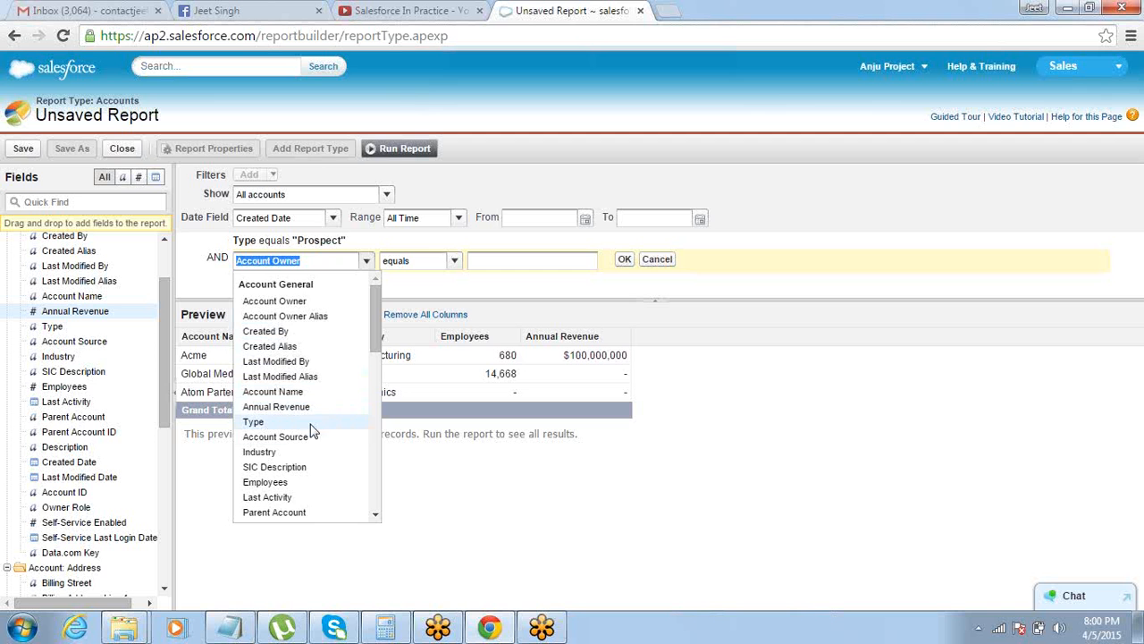
{"action": "left_click", "coordinate": [302, 451]}
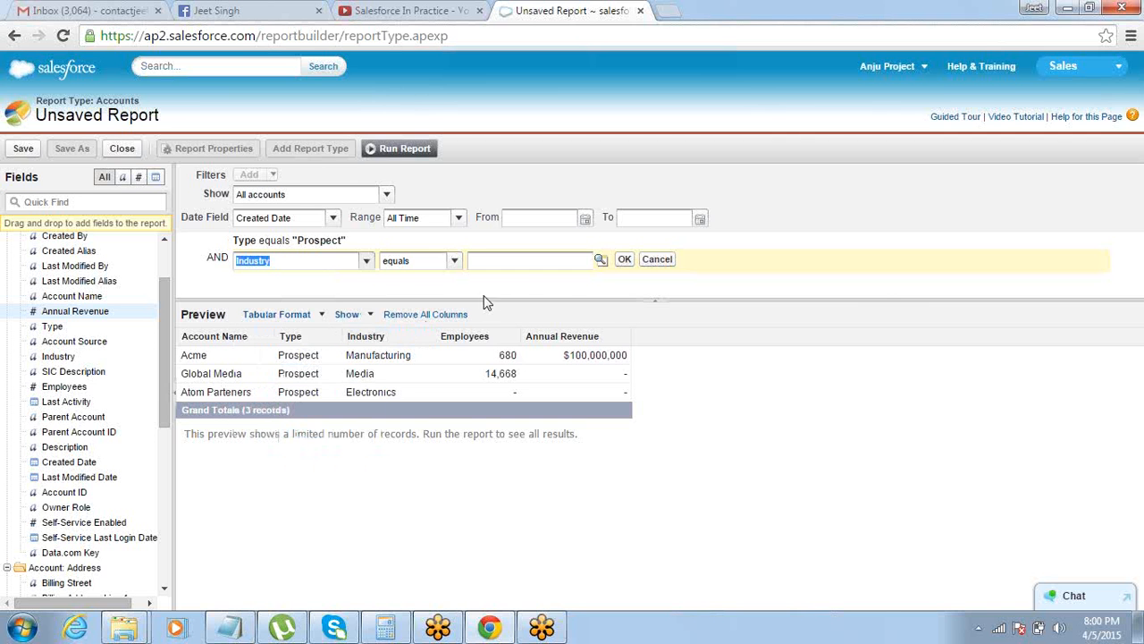
{"action": "left_click", "coordinate": [601, 259]}
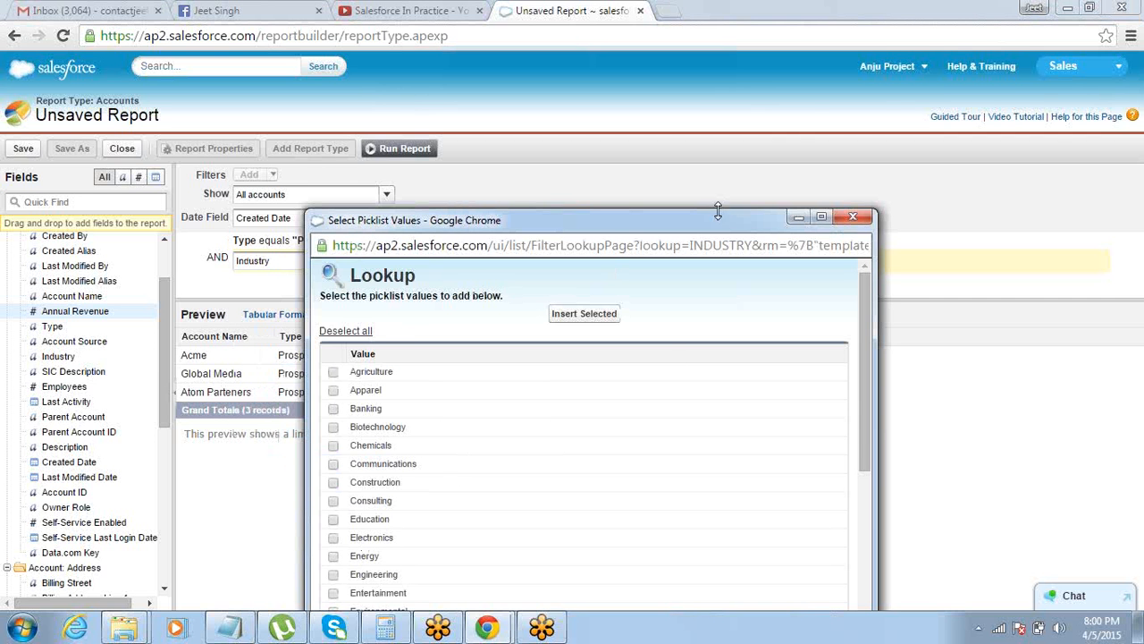
{"action": "left_click_drag", "start_coordinate": [716, 216], "coordinate": [778, 16]}
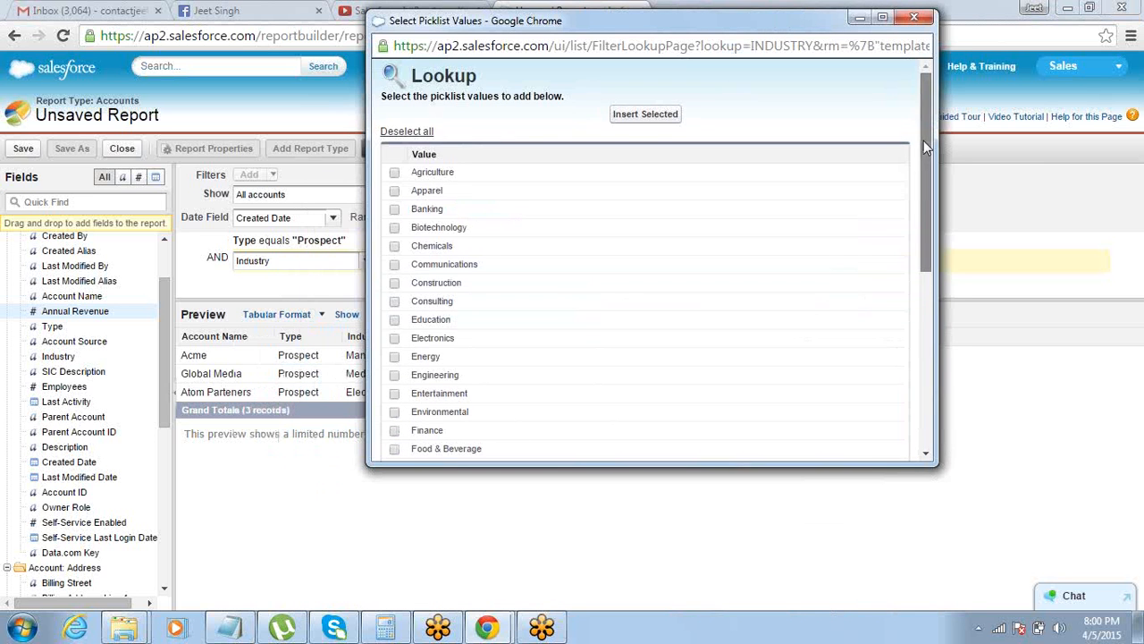
{"action": "left_click_drag", "start_coordinate": [925, 148], "coordinate": [921, 284]}
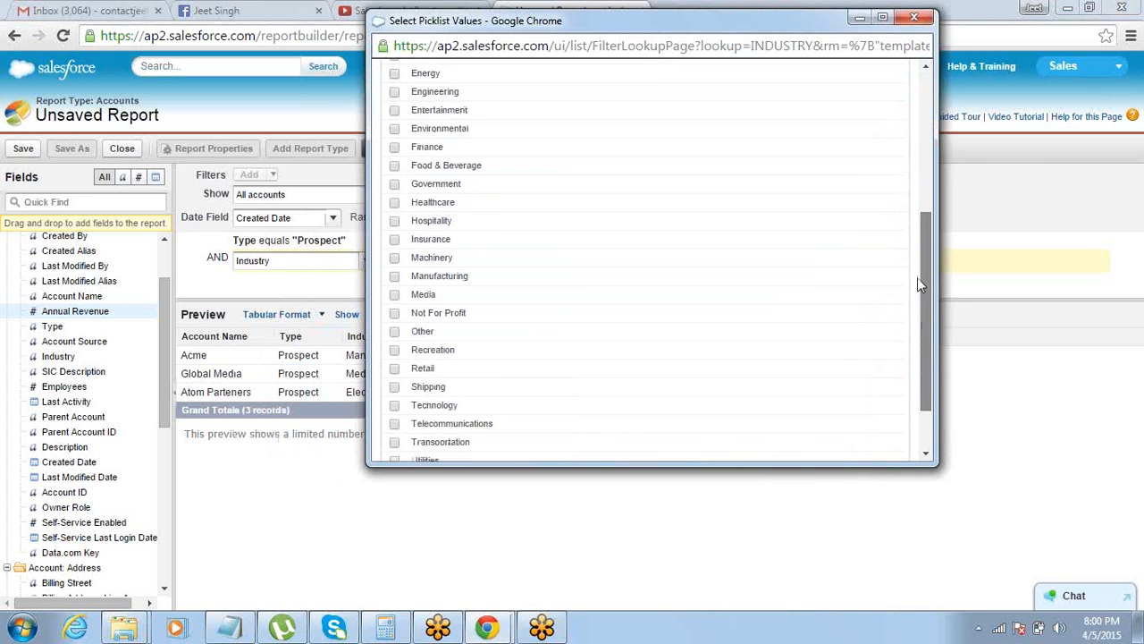
{"action": "left_click", "coordinate": [394, 277]}
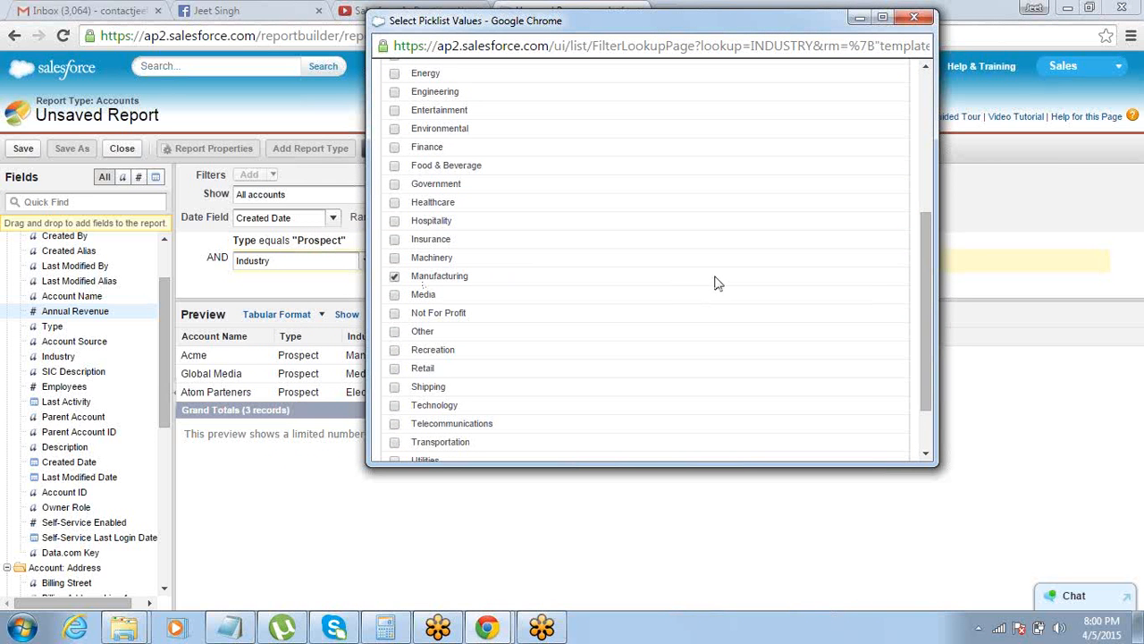
{"action": "left_click_drag", "start_coordinate": [928, 279], "coordinate": [930, 128]}
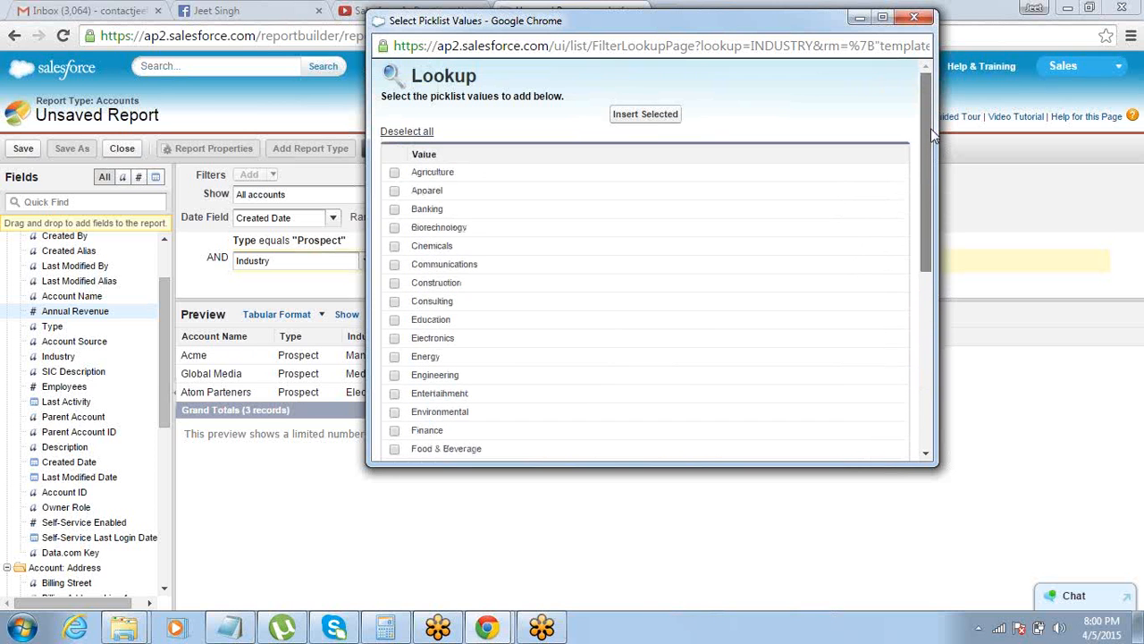
{"action": "left_click", "coordinate": [648, 118]}
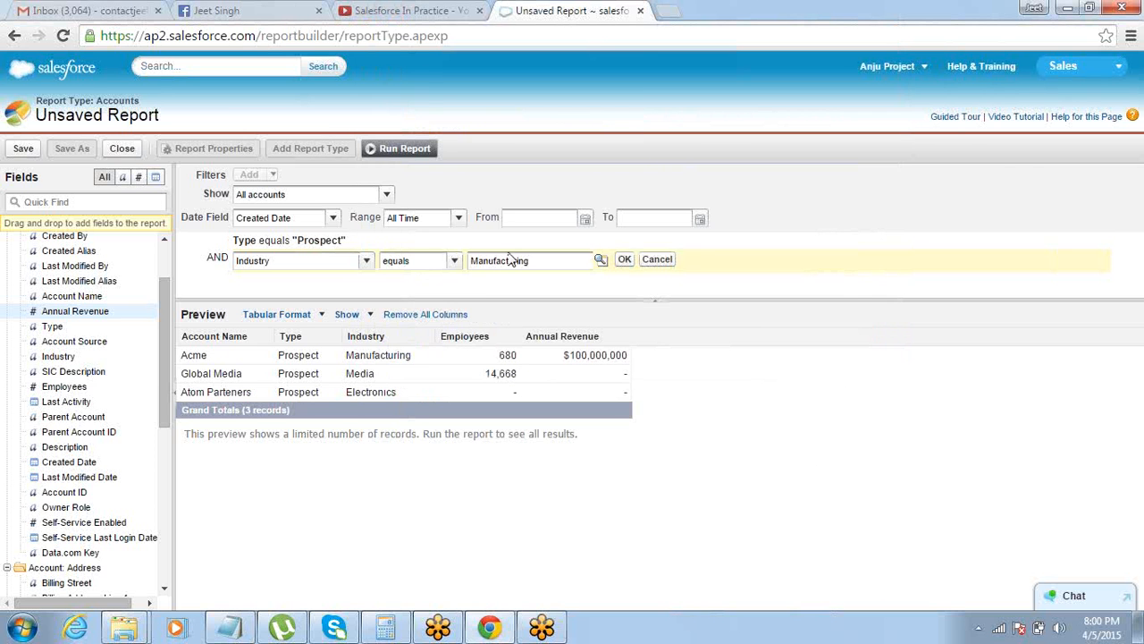
{"action": "left_click", "coordinate": [624, 260]}
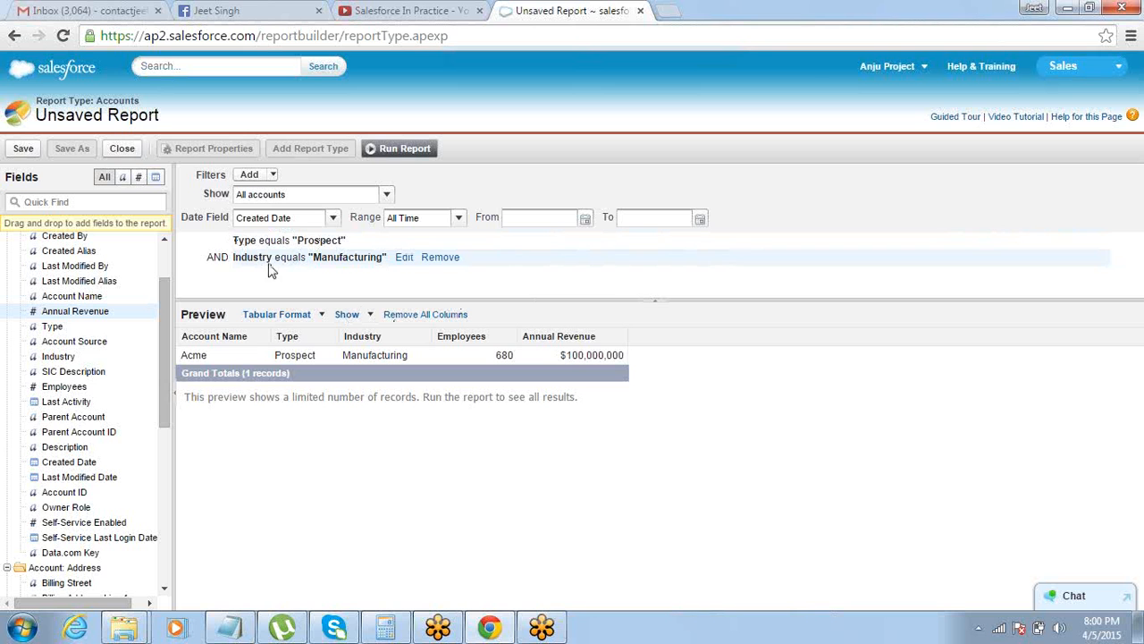
Add filter logic to the report that combines the Type and Industry filters as 1 OR 2
{"action": "double_click", "coordinate": [215, 258]}
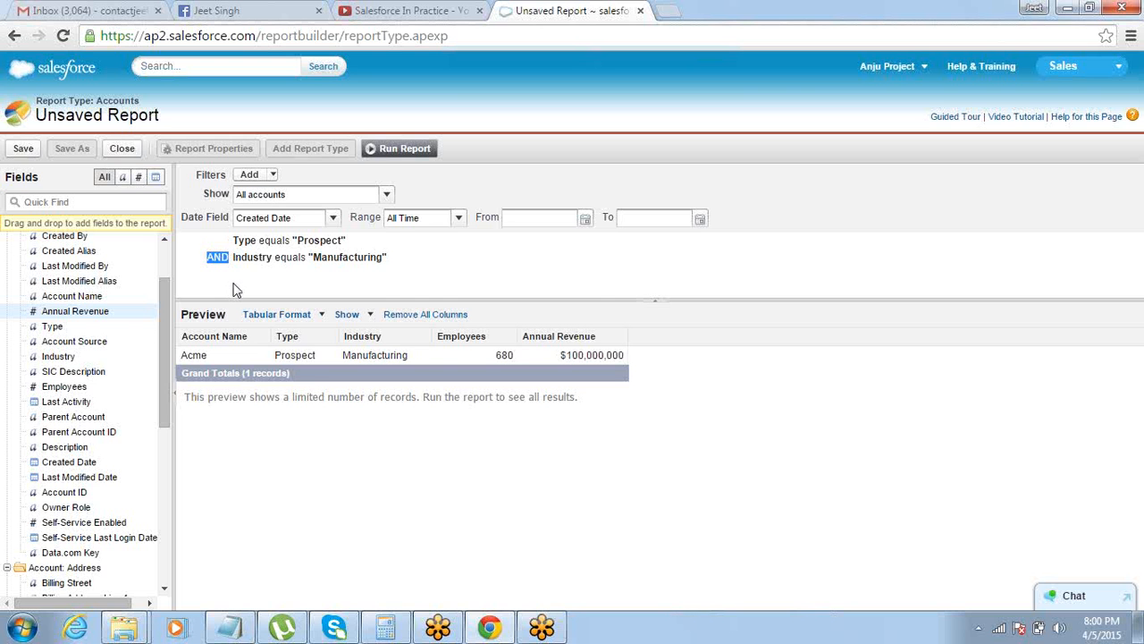
{"action": "left_click", "coordinate": [272, 174]}
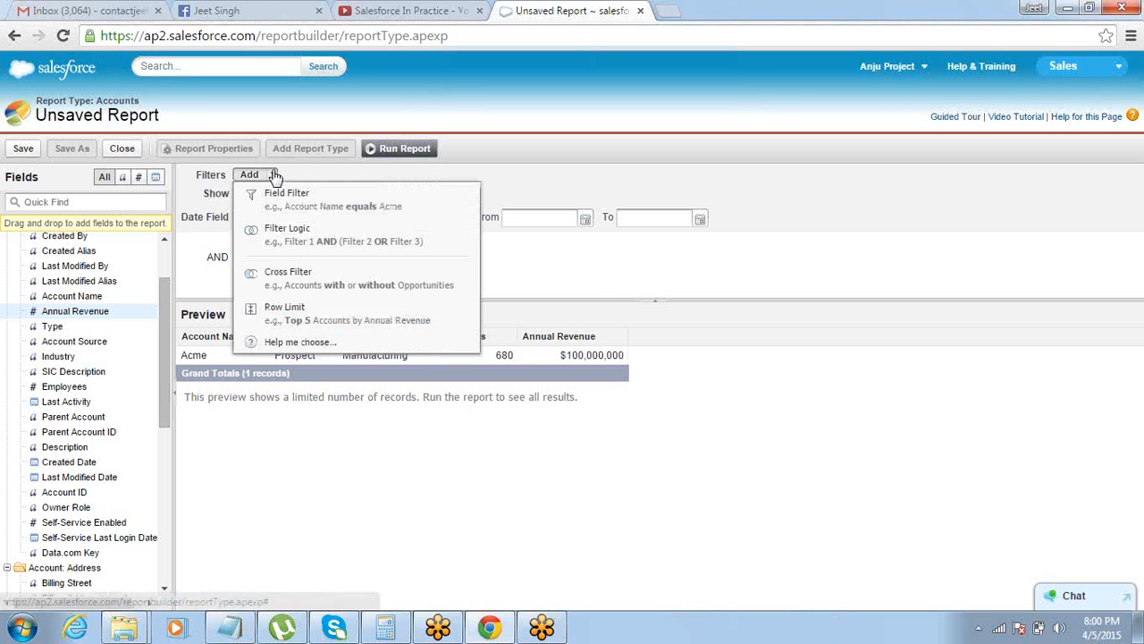
{"action": "left_click", "coordinate": [280, 234]}
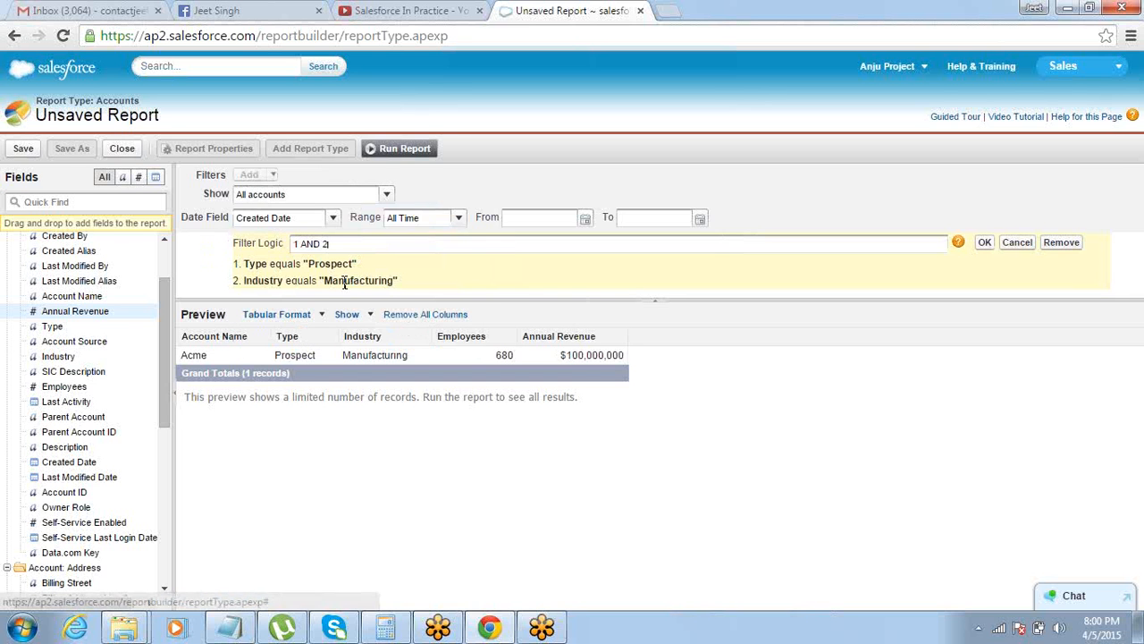
{"action": "double_click", "coordinate": [319, 243]}
{"action": "type", "text": "OR"}
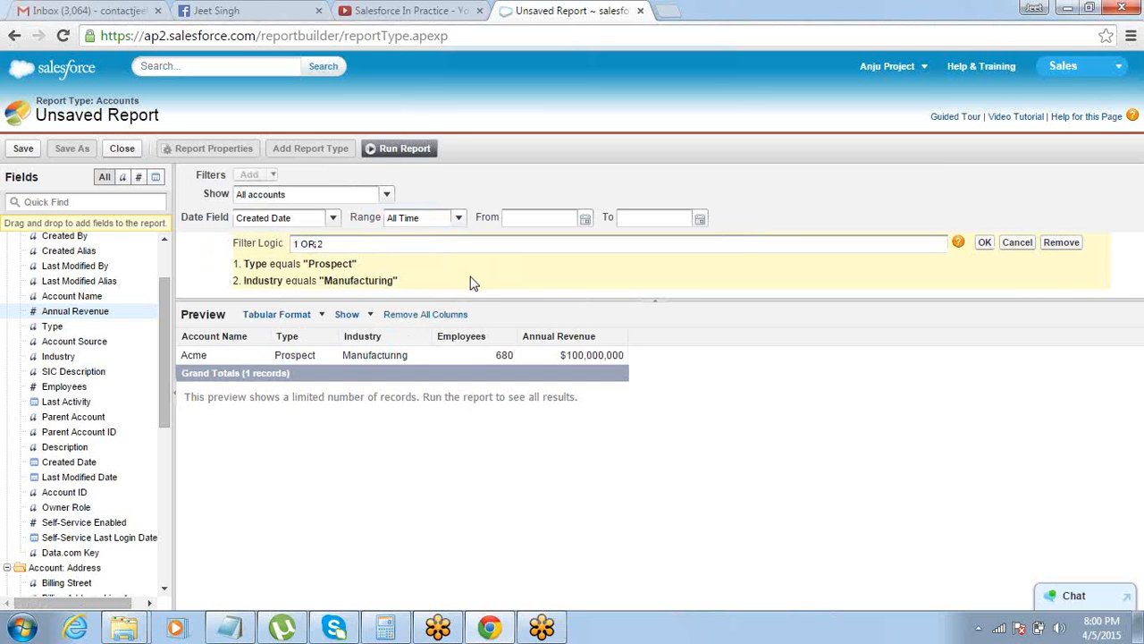
{"action": "left_click", "coordinate": [984, 244]}
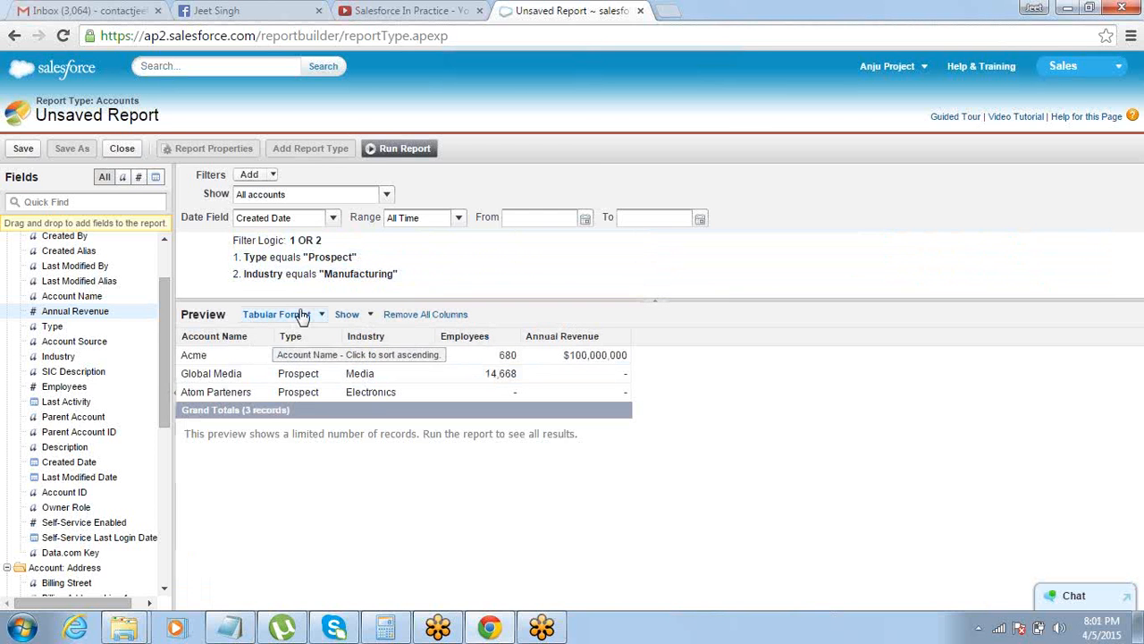
{"action": "double_click", "coordinate": [308, 243]}
{"action": "left_click", "coordinate": [627, 123]}
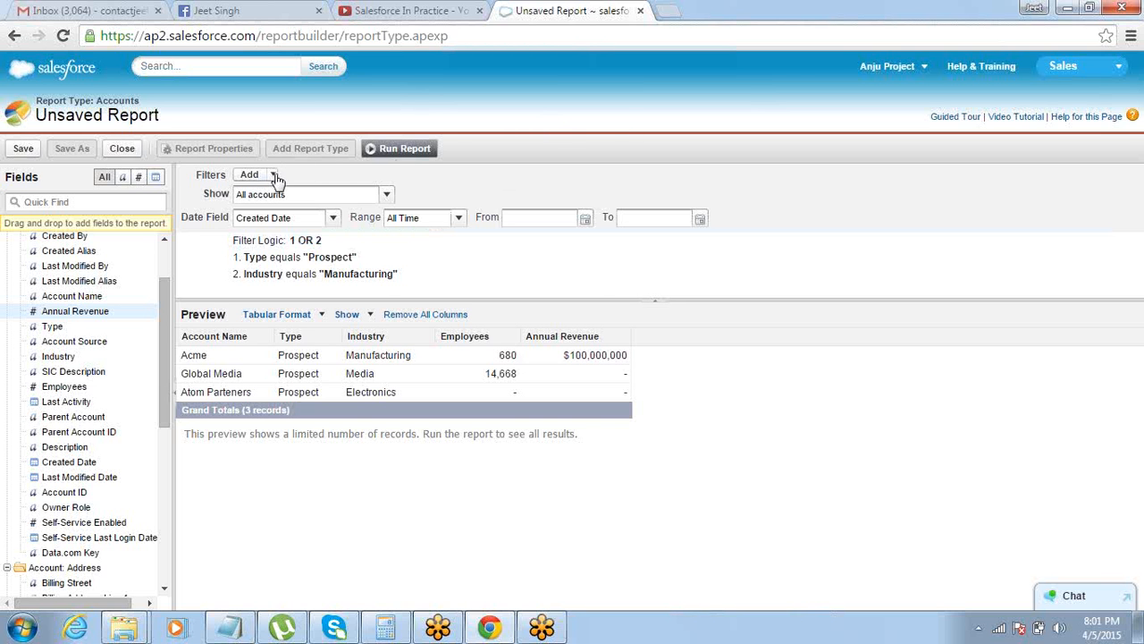
Switch to the Notepad notes and add a colon after Report Type and after Fields
{"action": "key", "text": "alt+Tab"}
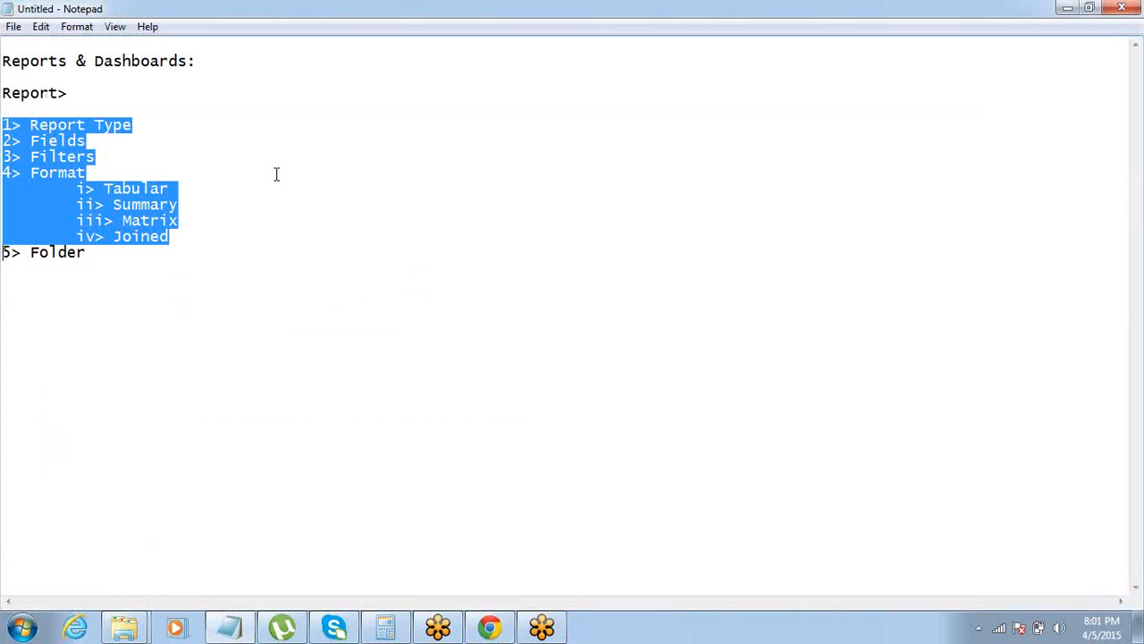
{"action": "left_click", "coordinate": [167, 122]}
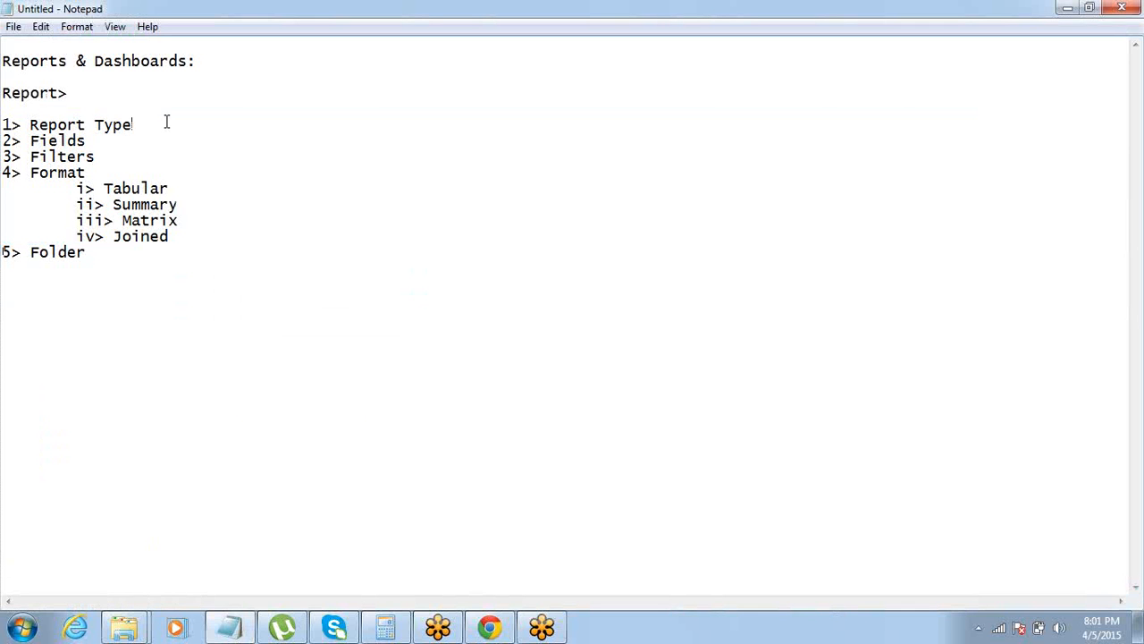
{"action": "key", "text": "ctrl+shift+Left"}
{"action": "key", "text": "ctrl+shift+Left"}
{"action": "key", "text": "ctrl+shift+Left"}
{"action": "left_click", "coordinate": [166, 123]}
{"action": "type", "text": ":"}
{"action": "key", "text": "Down"}
{"action": "type", "text": ":"}
Insert an indented "Field Filter" line under the Filters heading in the notes
{"action": "key", "text": "Down"}
{"action": "key", "text": "Return"}
{"action": "key", "text": "Return"}
{"action": "key", "text": "Up"}
{"action": "key", "text": "Tab"}
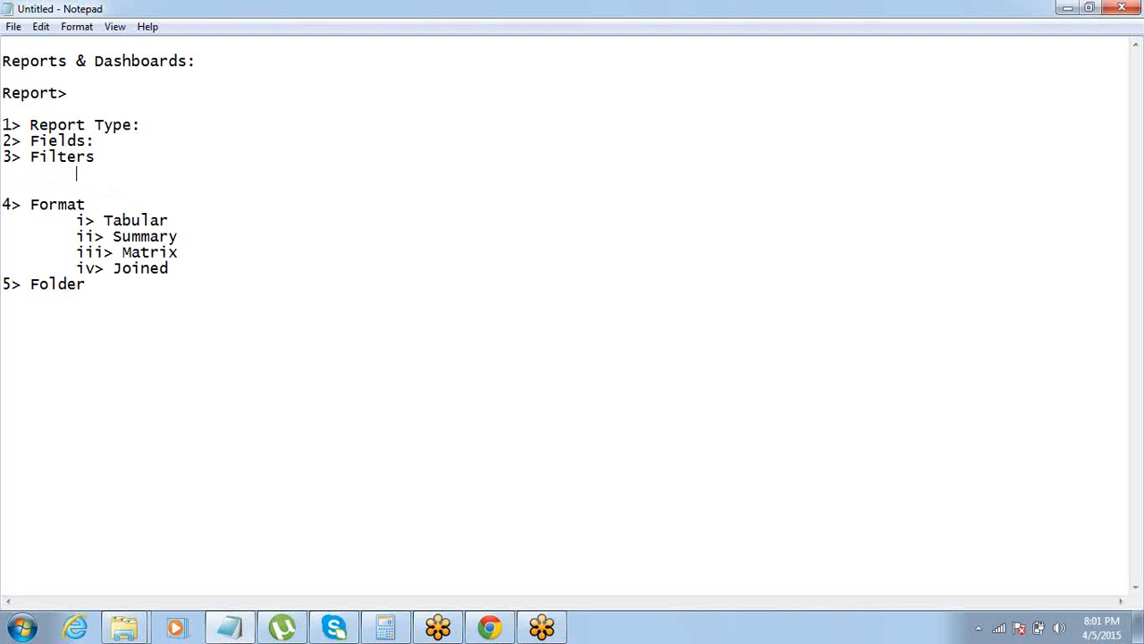
{"action": "type", "text": "Field Filter"}
{"action": "key", "text": "Return"}
{"action": "key", "text": "Tab"}
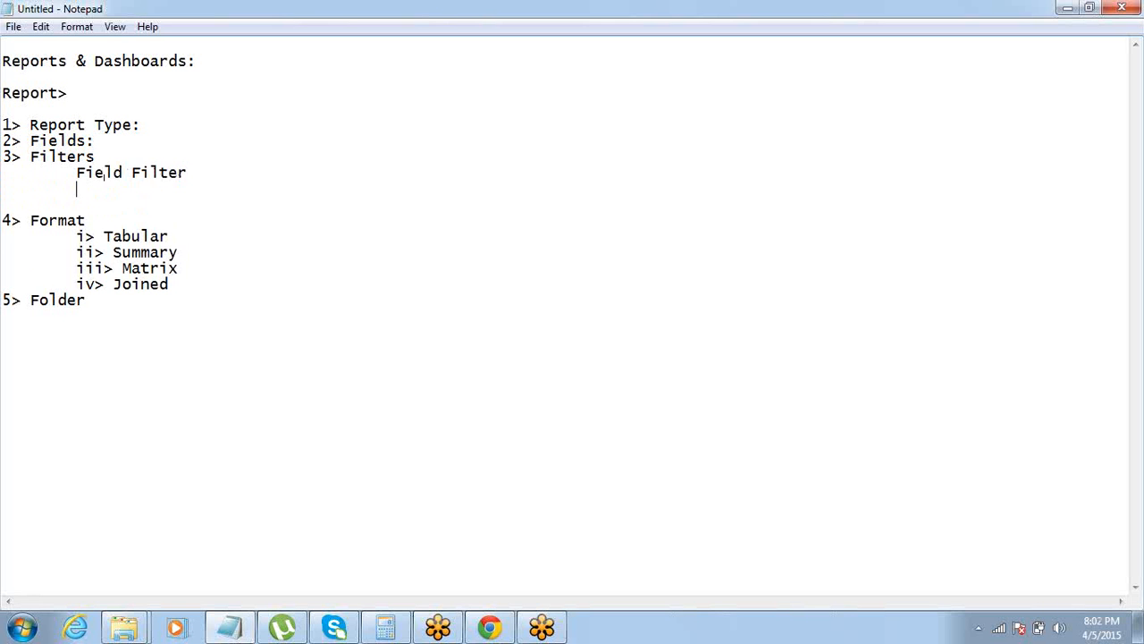
Add the indented line "Filter Logic(AND / OR)" below Field Filter, followed by blank lines
{"action": "type", "text": "Filter Logic"}
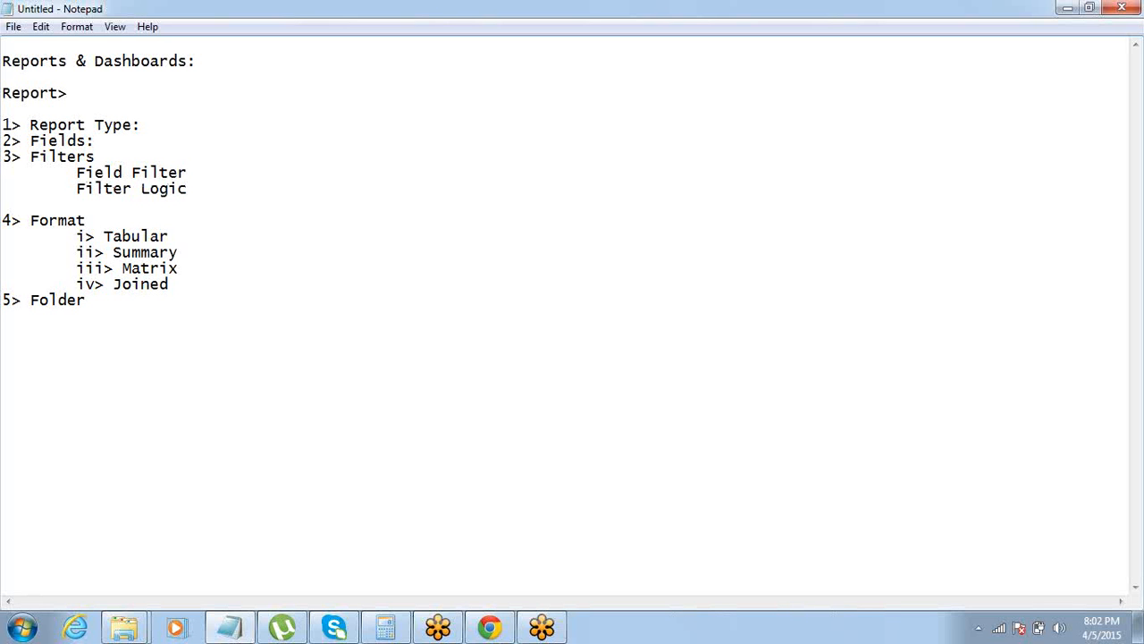
{"action": "type", "text": "(AND / OR)"}
{"action": "key", "text": "Return"}
{"action": "key", "text": "Return"}
{"action": "key", "text": "Return"}
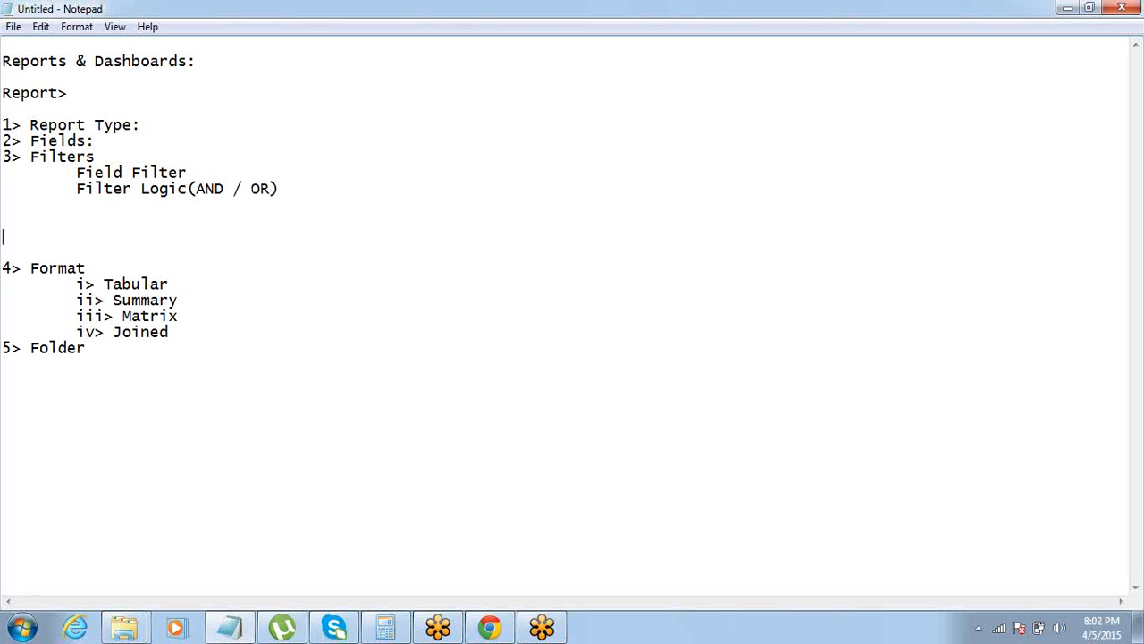
{"action": "key", "text": "Tab"}
Switch back to Salesforce in Chrome and start a cross filter for Accounts with Opportunities, enlarging the filter area
{"action": "key", "text": "alt+Tab"}
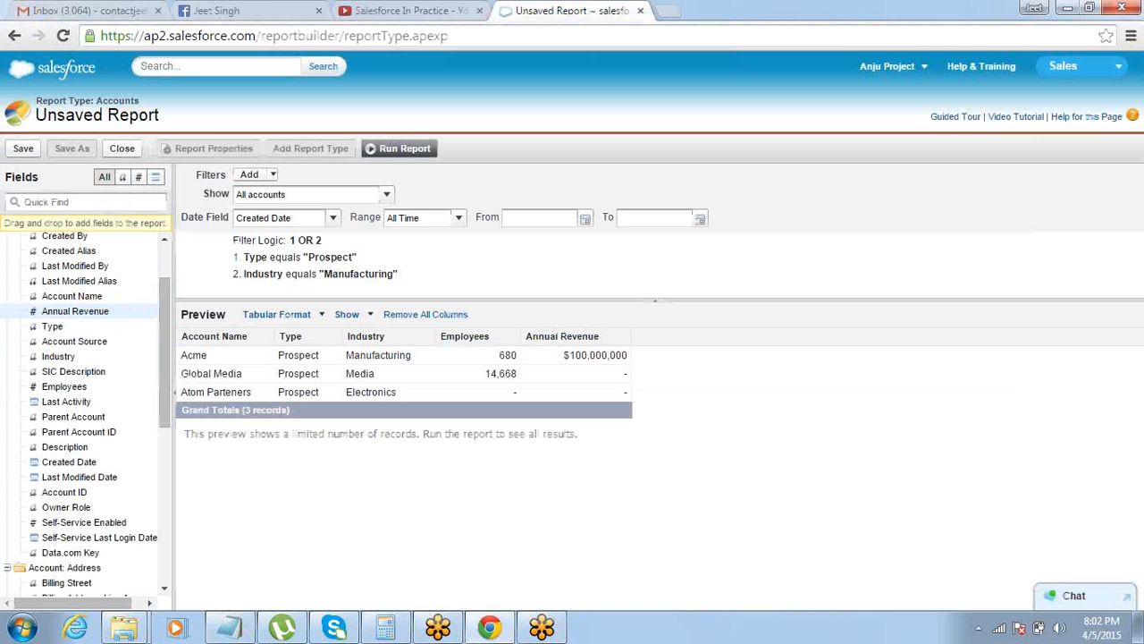
{"action": "left_click", "coordinate": [273, 176]}
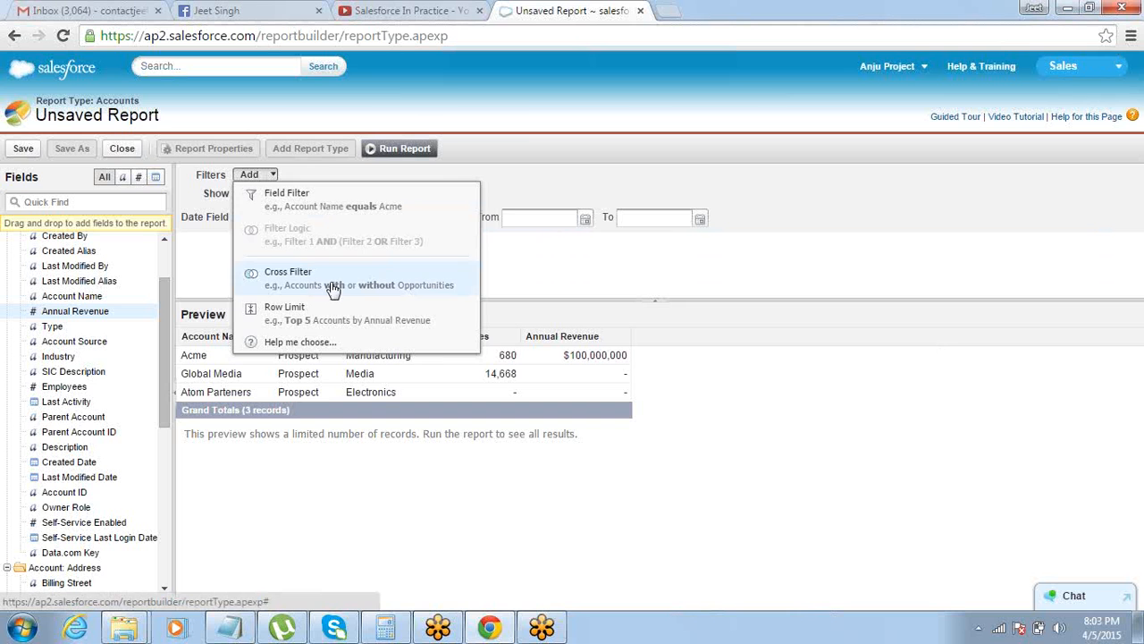
{"action": "left_click", "coordinate": [530, 113]}
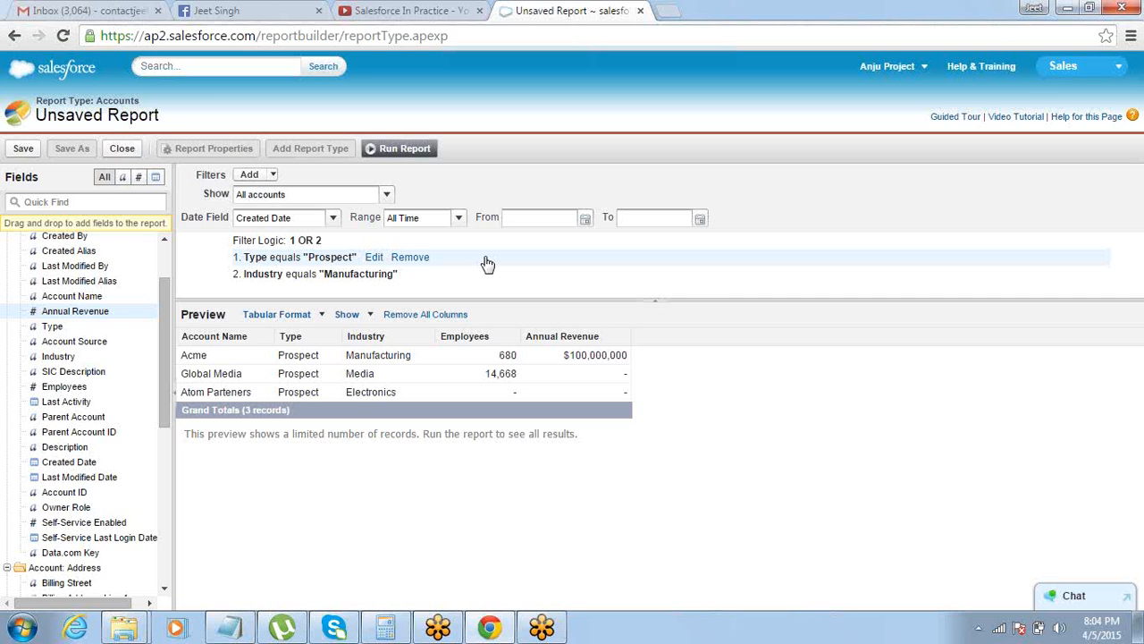
{"action": "left_click", "coordinate": [273, 175]}
{"action": "left_click", "coordinate": [264, 275]}
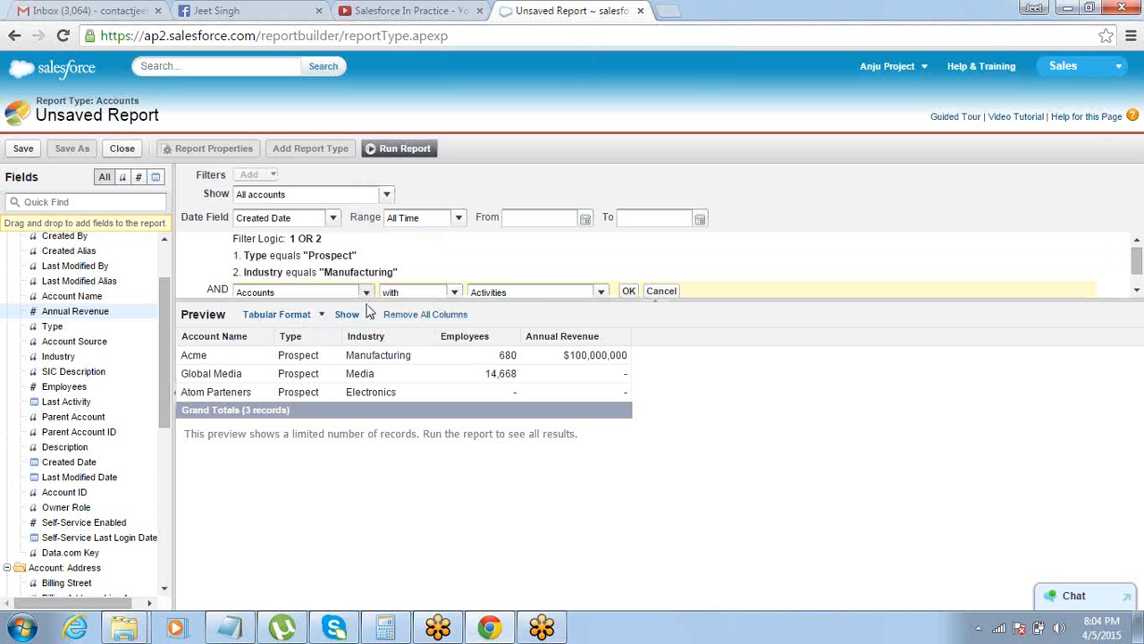
{"action": "left_click_drag", "start_coordinate": [368, 302], "coordinate": [373, 386]}
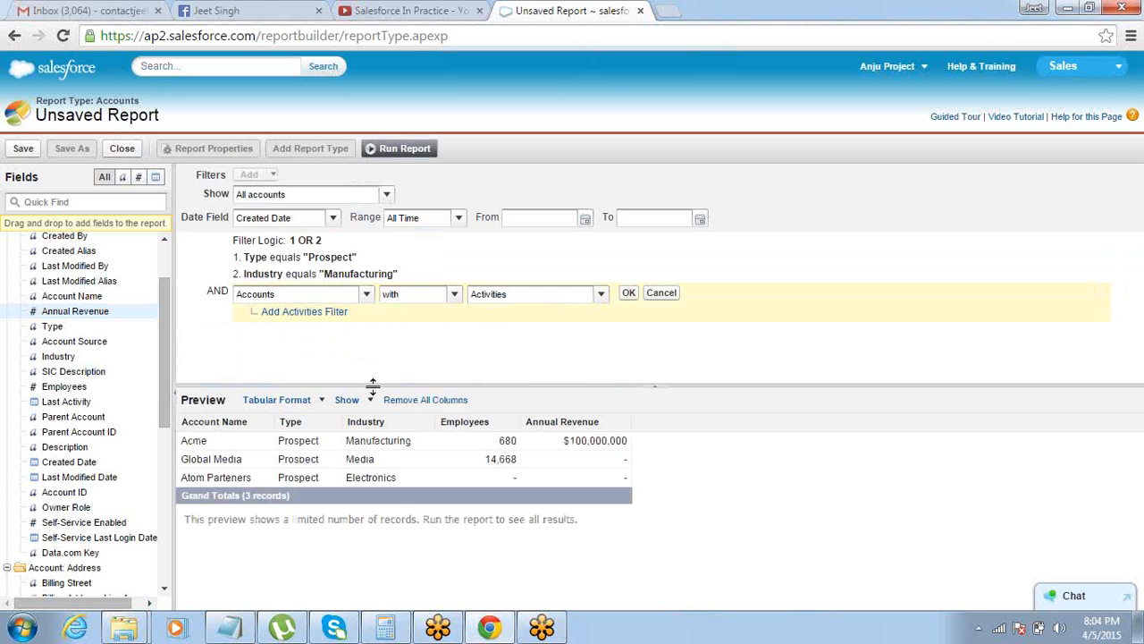
{"action": "left_click", "coordinate": [602, 294]}
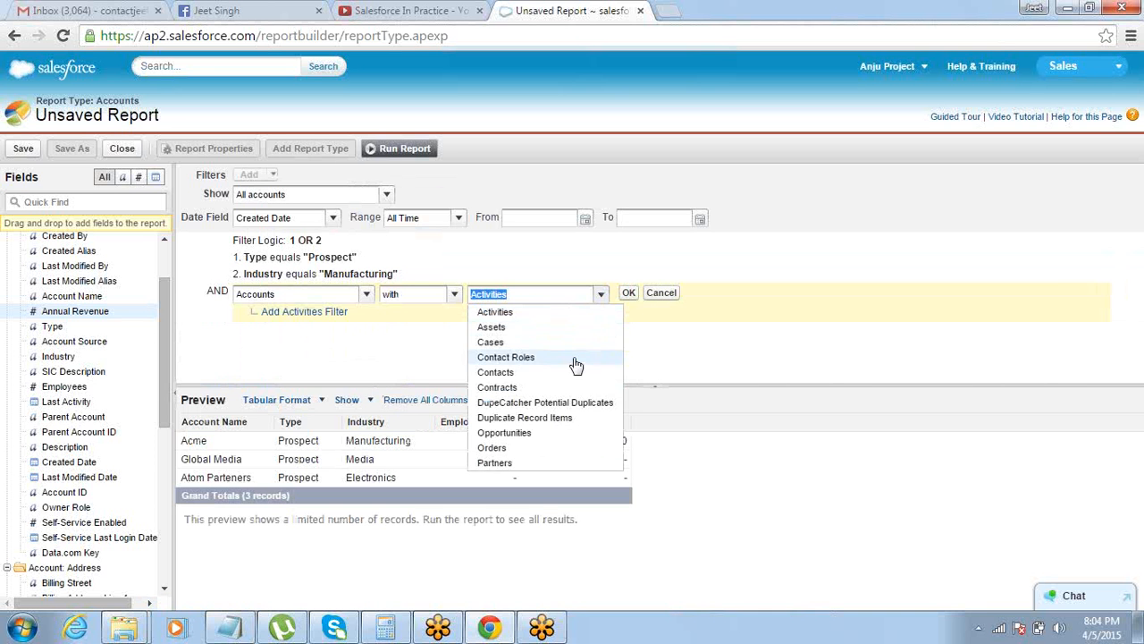
{"action": "left_click", "coordinate": [563, 432]}
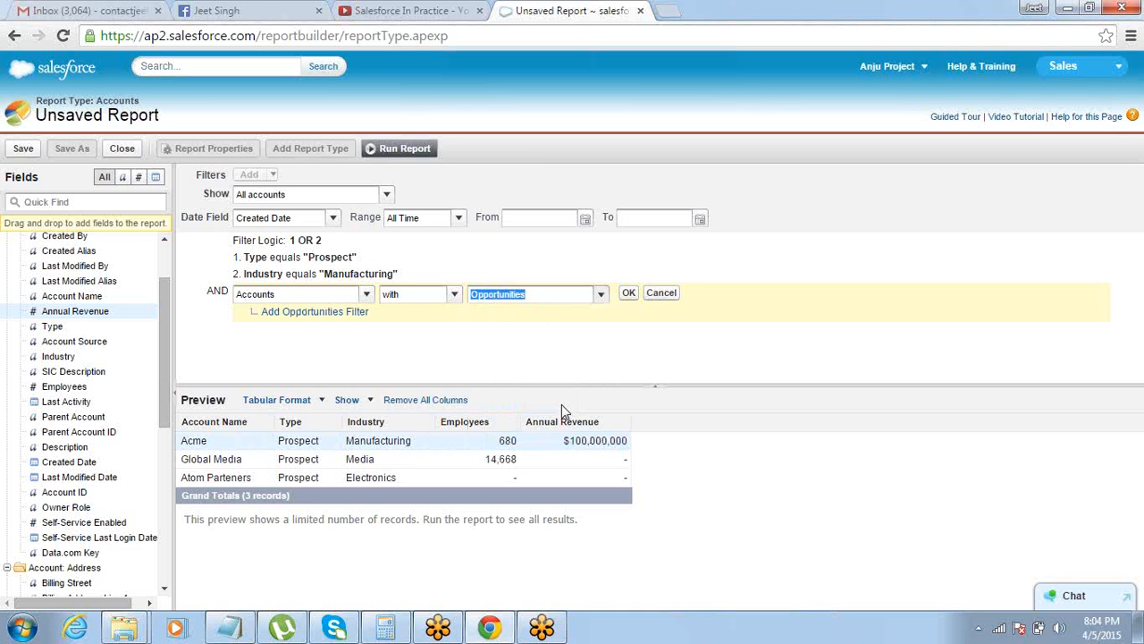
Add an Opportunities condition to the Accounts cross filter, Amount greater than 20000, and apply the filter
{"action": "left_click", "coordinate": [327, 320]}
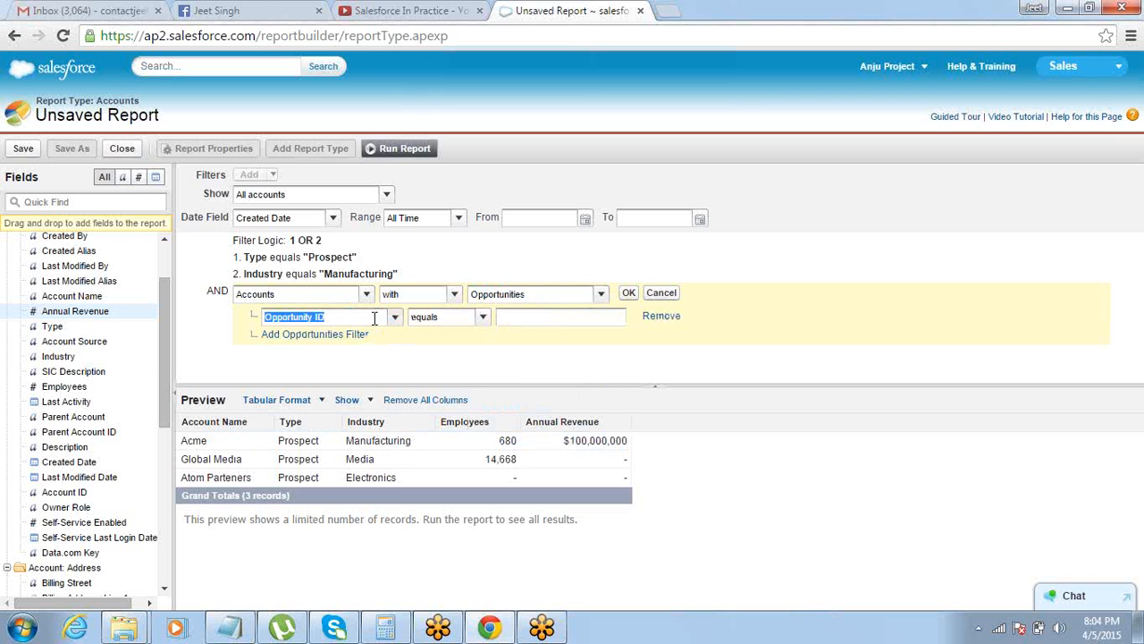
{"action": "left_click", "coordinate": [397, 322]}
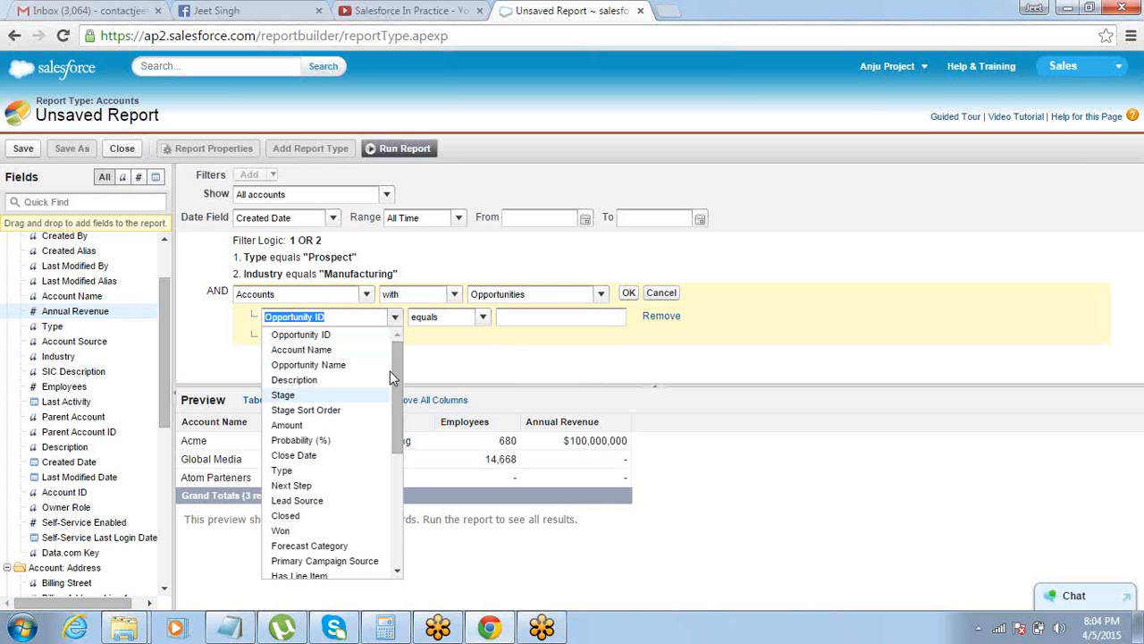
{"action": "left_click", "coordinate": [331, 425]}
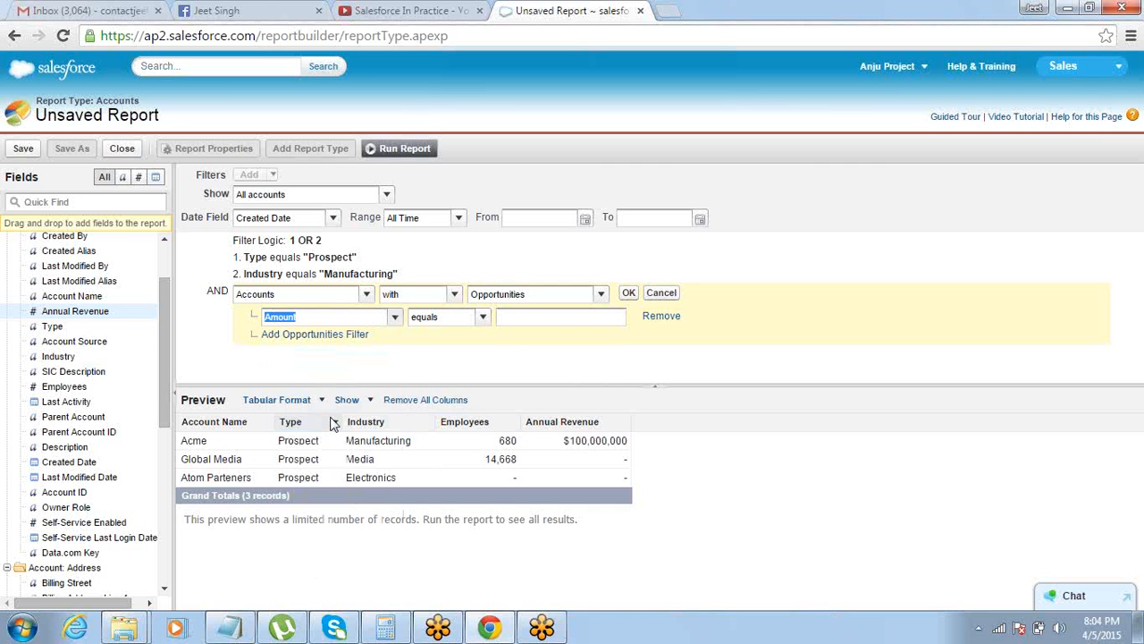
{"action": "left_click", "coordinate": [484, 317]}
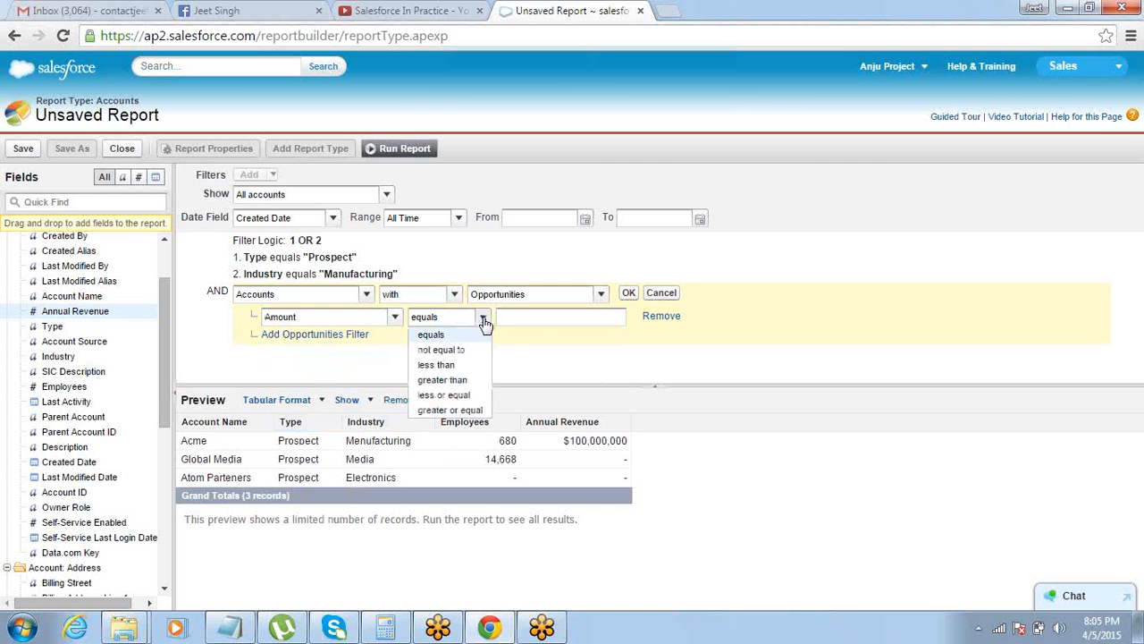
{"action": "left_click", "coordinate": [462, 381]}
{"action": "left_click", "coordinate": [542, 317]}
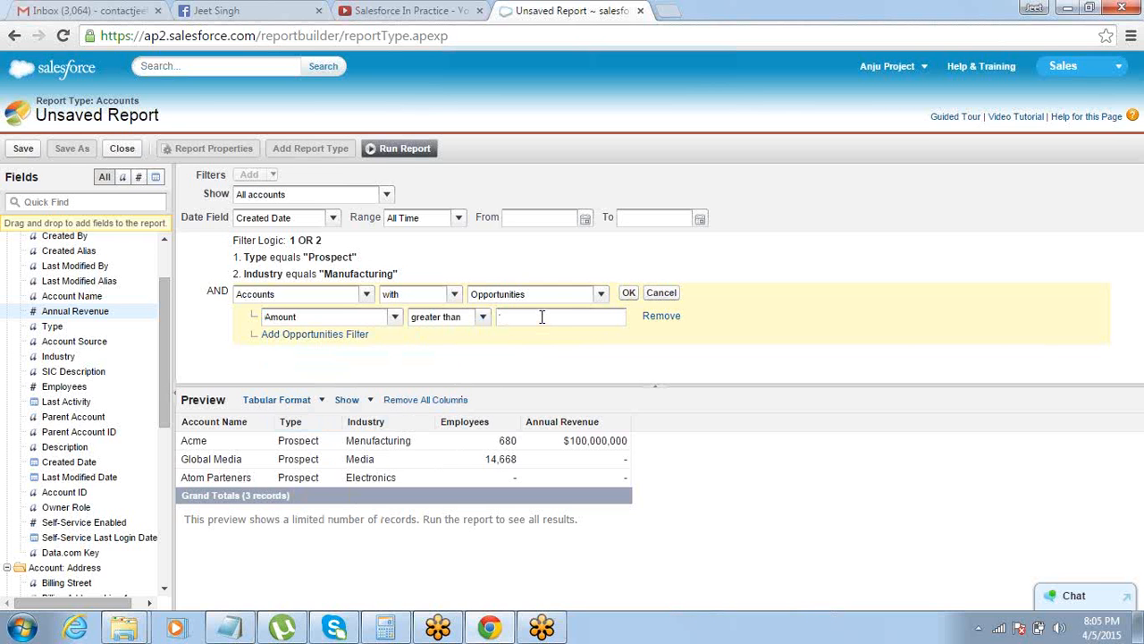
{"action": "type", "text": "20000"}
{"action": "left_click", "coordinate": [629, 295]}
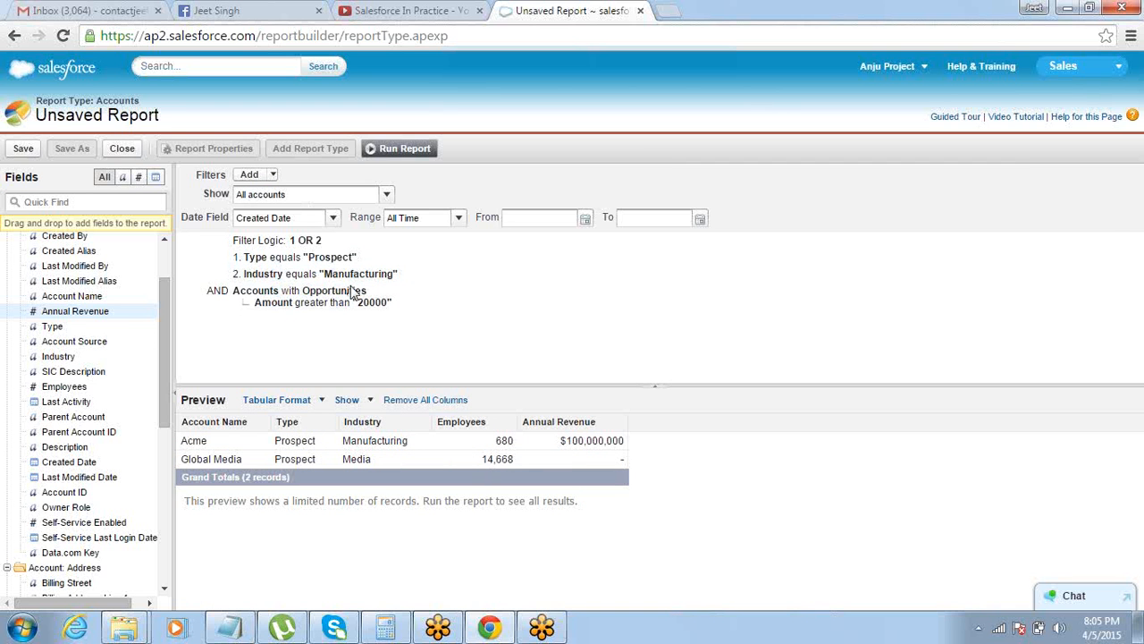
Remove all report filters: the Opportunities cross filter, the Industry filter with its filter logic, and the Type filter
{"action": "mouse_move", "coordinate": [439, 303]}
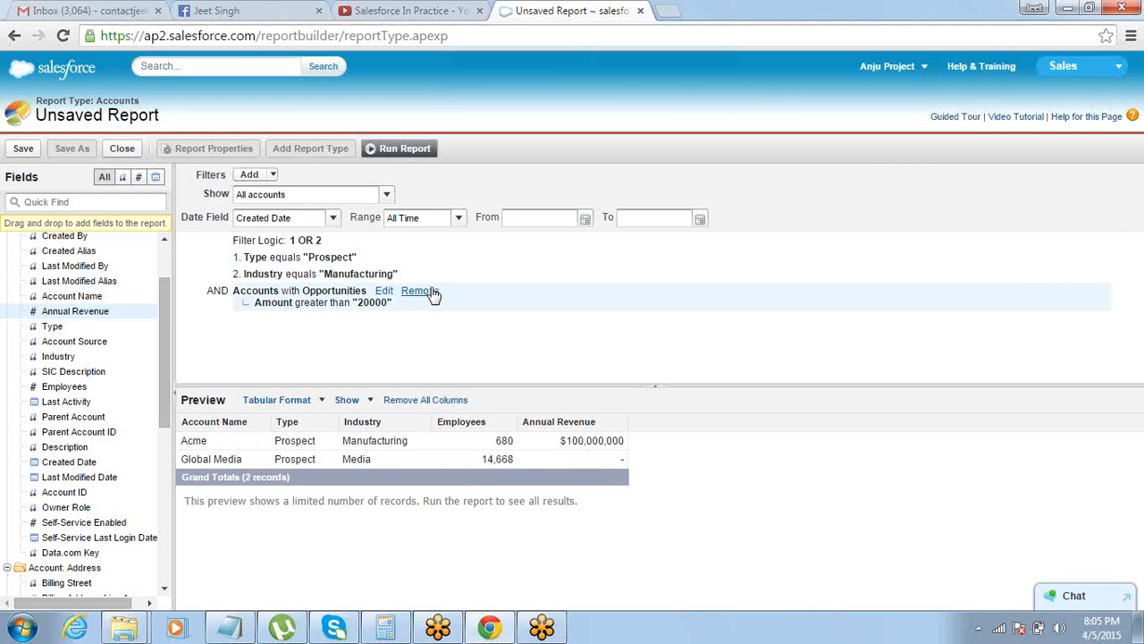
{"action": "left_click", "coordinate": [432, 291]}
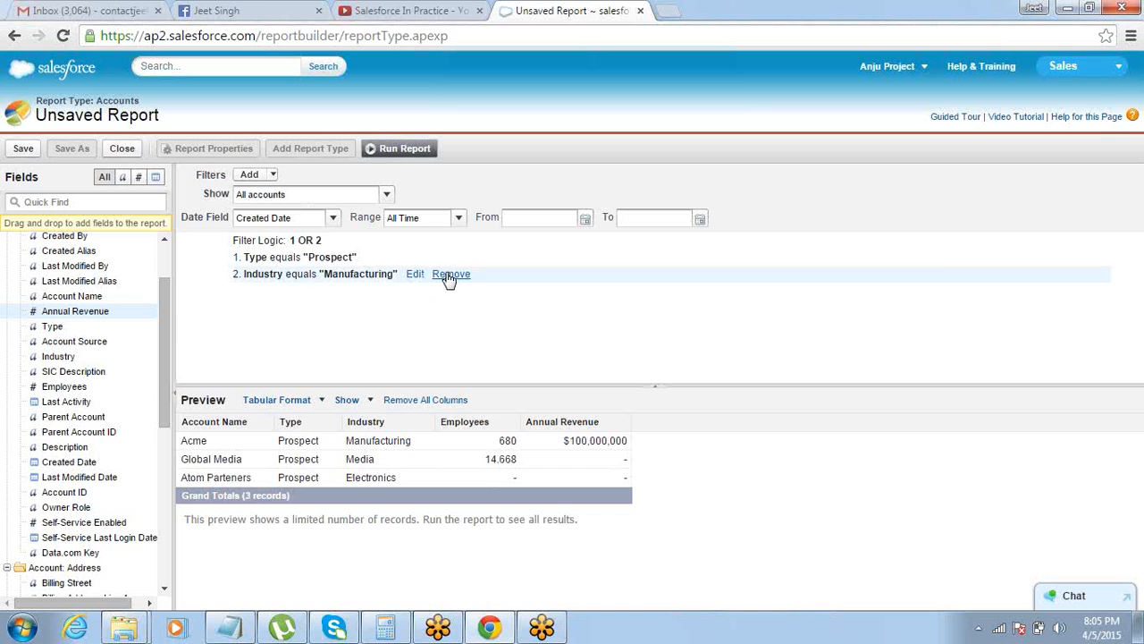
{"action": "left_click", "coordinate": [447, 276]}
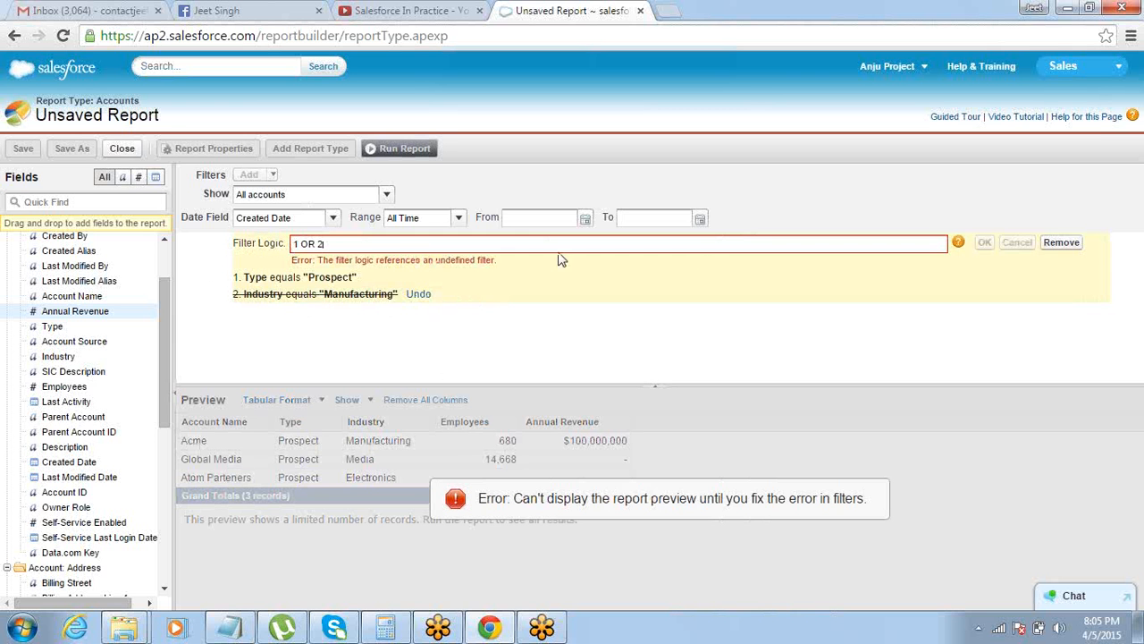
{"action": "left_click", "coordinate": [1061, 242]}
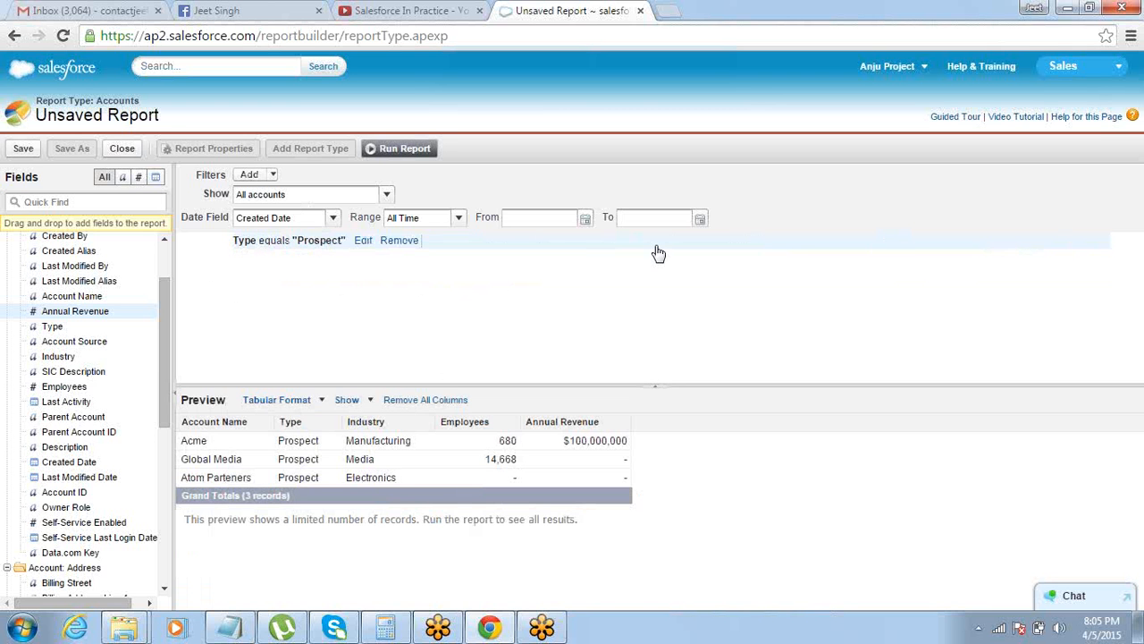
{"action": "left_click", "coordinate": [391, 244]}
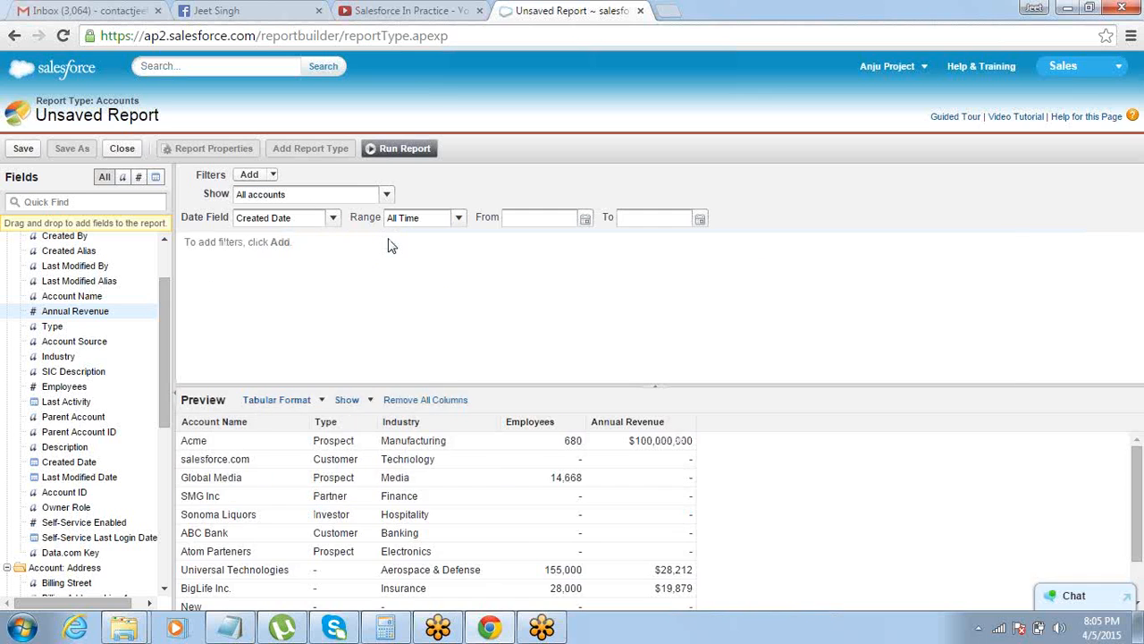
Switch to the Notepad notes and add "Cross Filter" below the Filter Logic line, followed by a new indented line
{"action": "key", "text": "alt+Tab"}
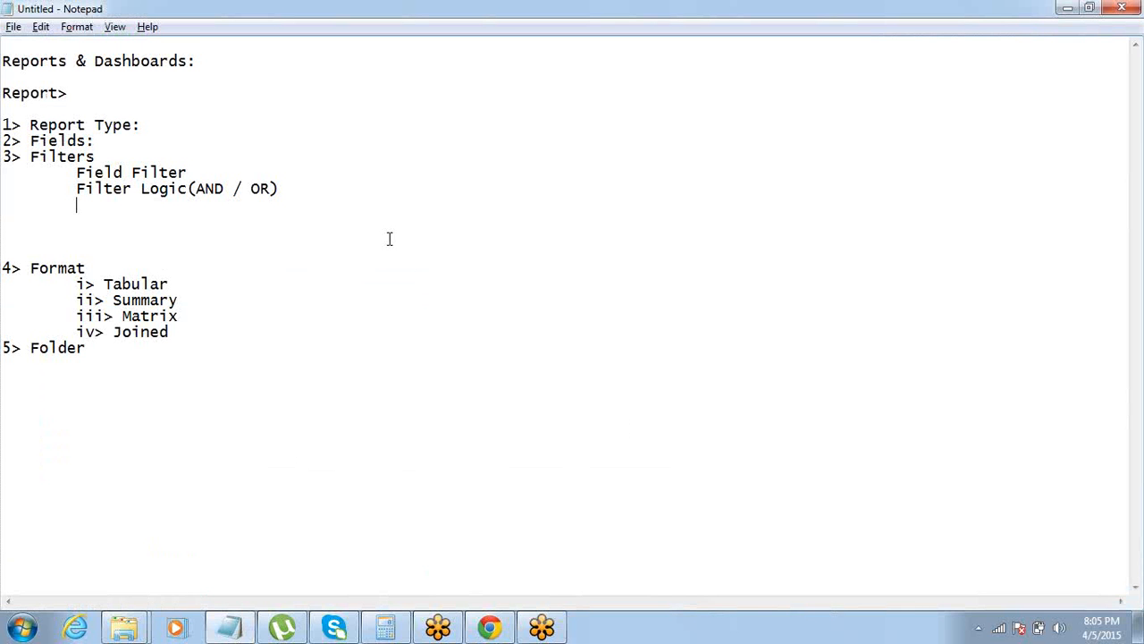
{"action": "type", "text": "Cross Filter"}
{"action": "key", "text": "Return"}
{"action": "key", "text": "Tab"}
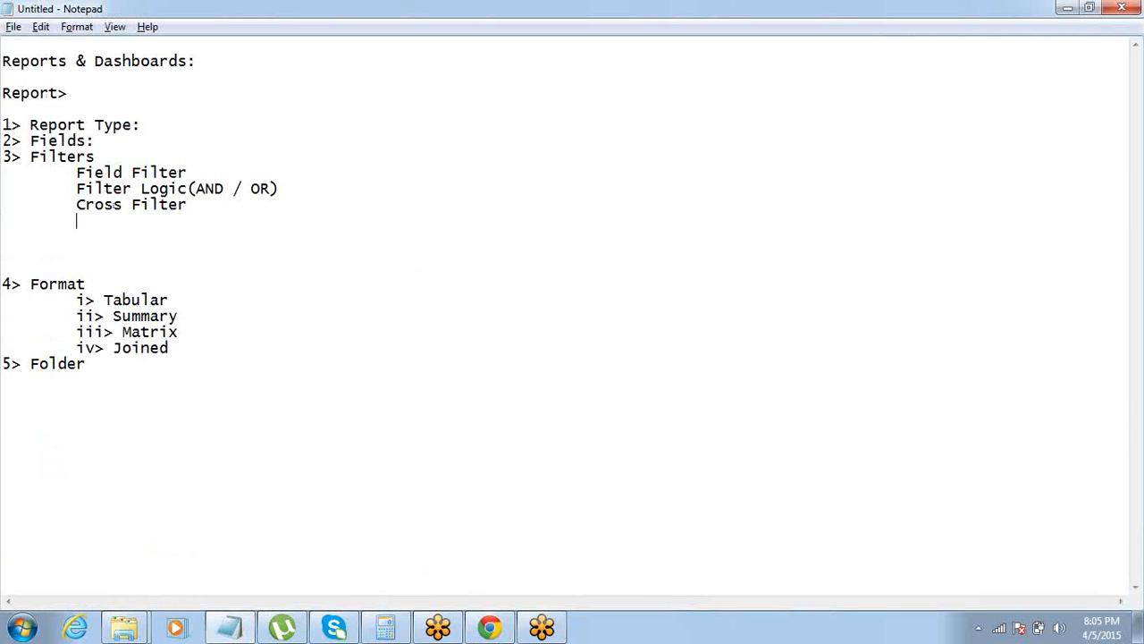
Switch back to Salesforce in Chrome and add a row limit of 3, sorted by Employees in descending order
{"action": "key", "text": "alt+Tab"}
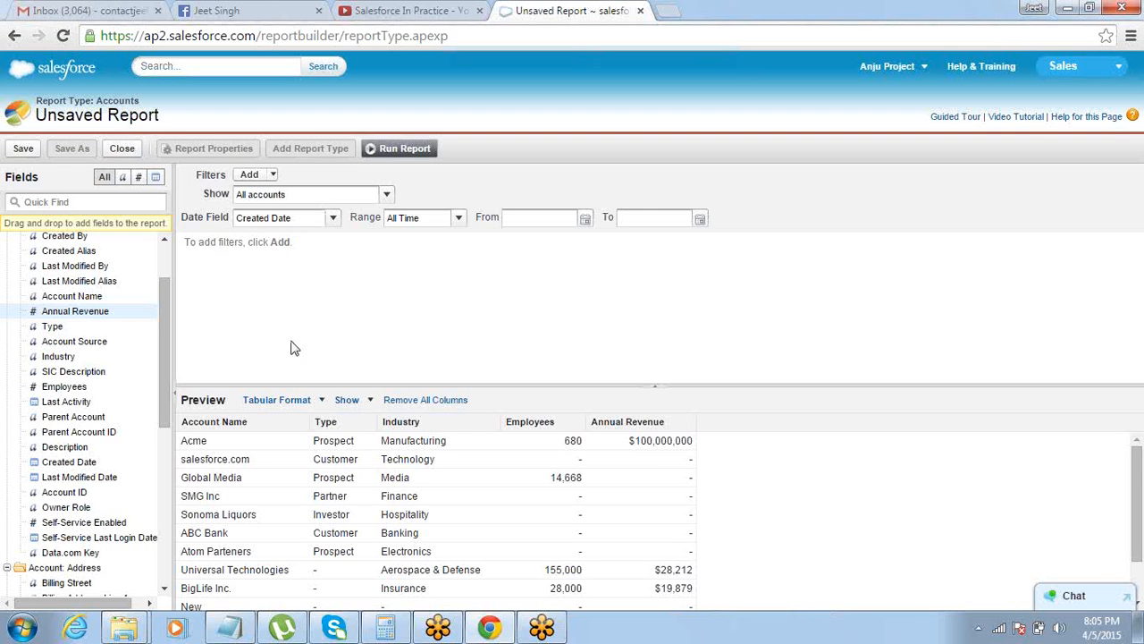
{"action": "left_click", "coordinate": [272, 174]}
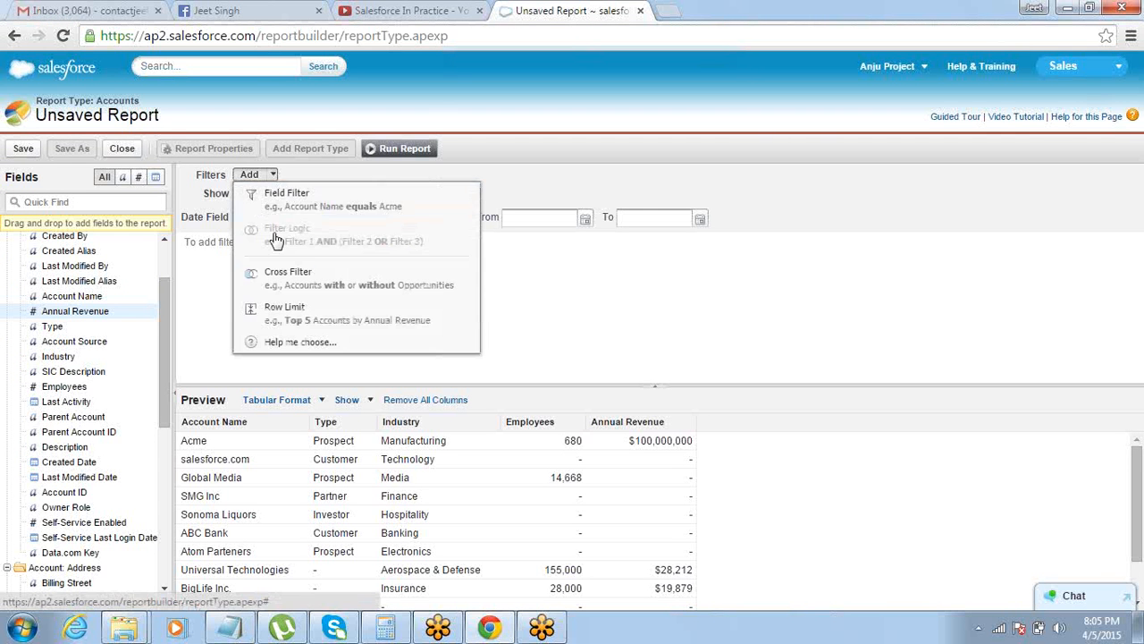
{"action": "left_click", "coordinate": [272, 321]}
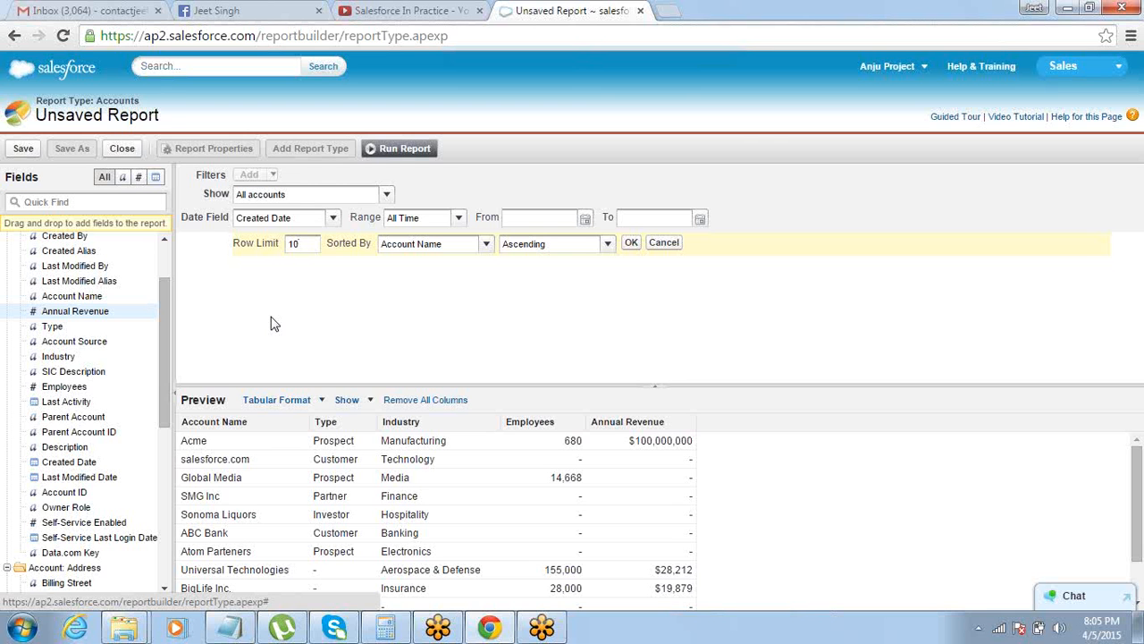
{"action": "left_click_drag", "start_coordinate": [302, 243], "coordinate": [280, 245]}
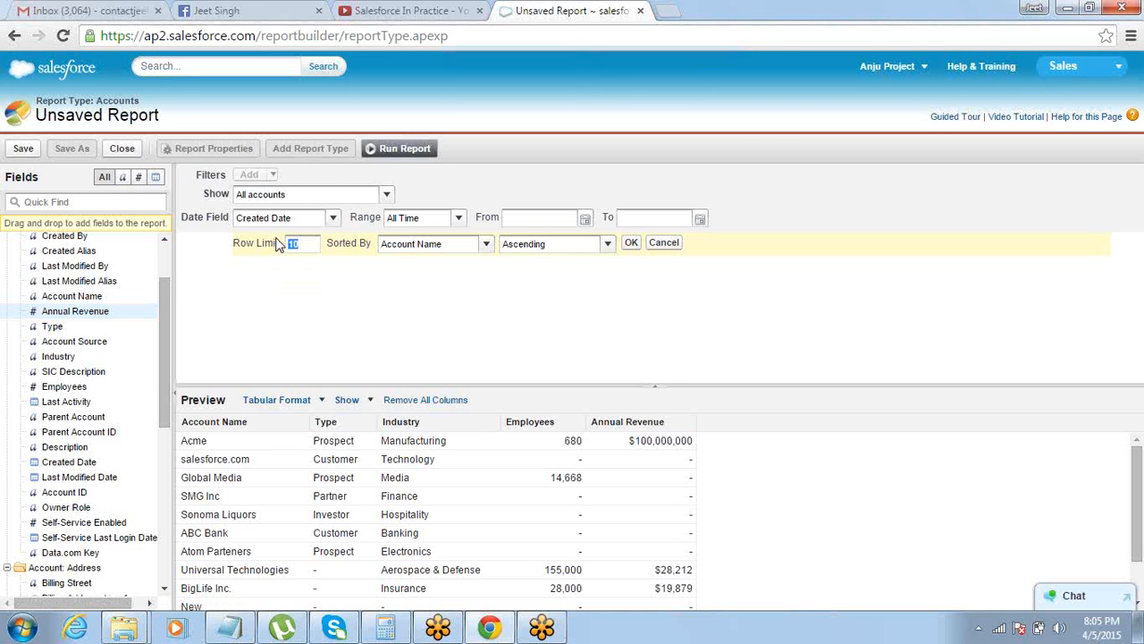
{"action": "type", "text": "3"}
{"action": "left_click", "coordinate": [443, 249]}
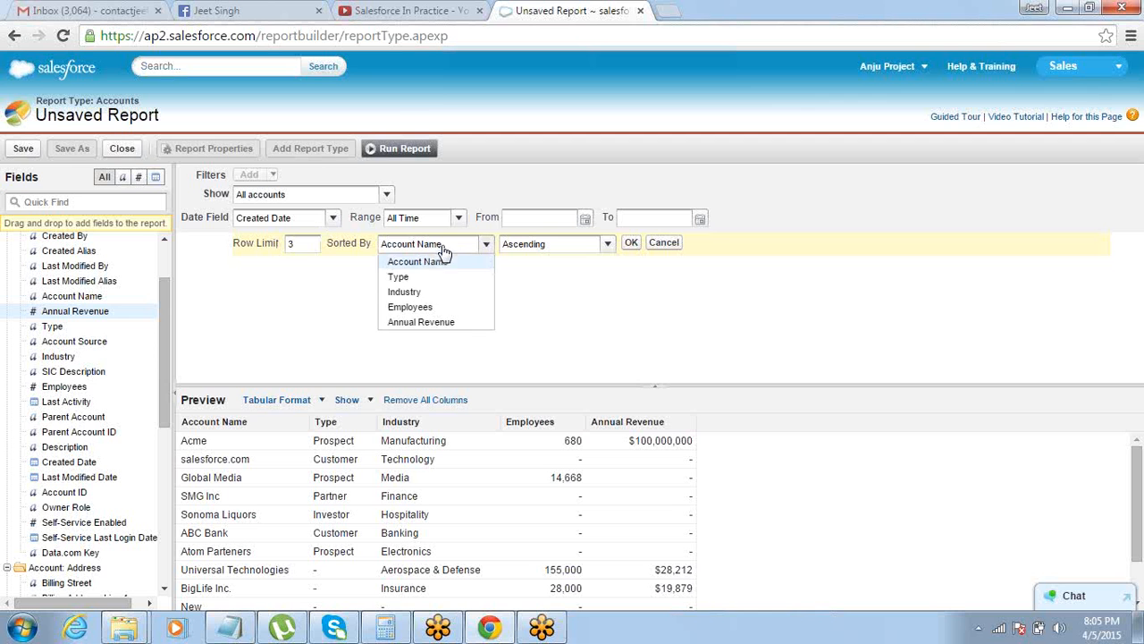
{"action": "left_click", "coordinate": [454, 306]}
{"action": "left_click", "coordinate": [577, 247]}
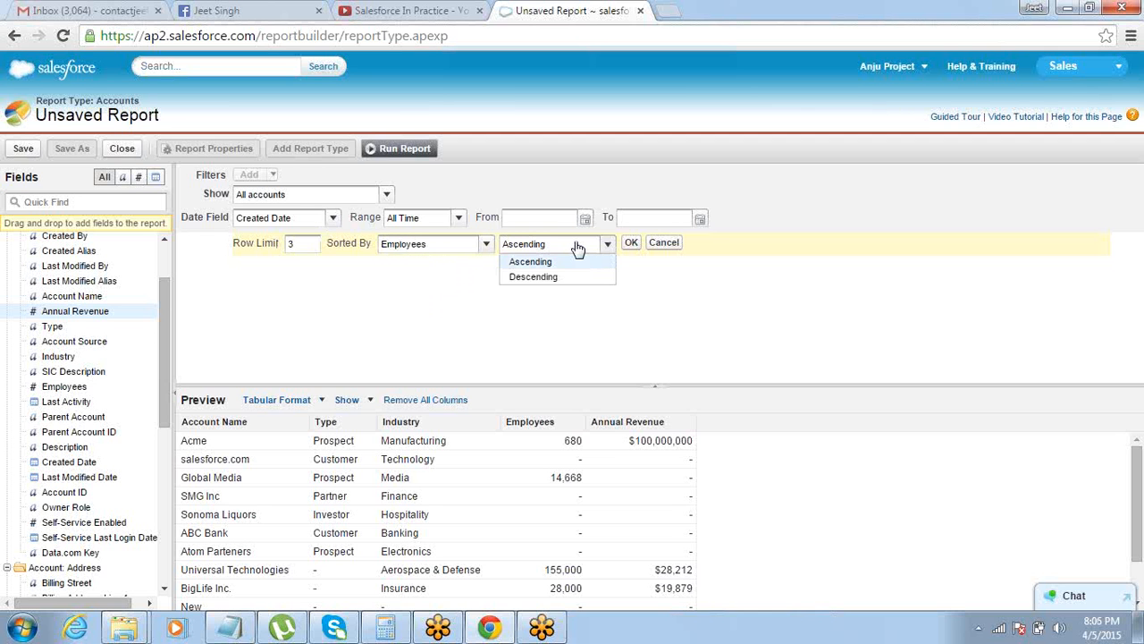
{"action": "left_click", "coordinate": [569, 276]}
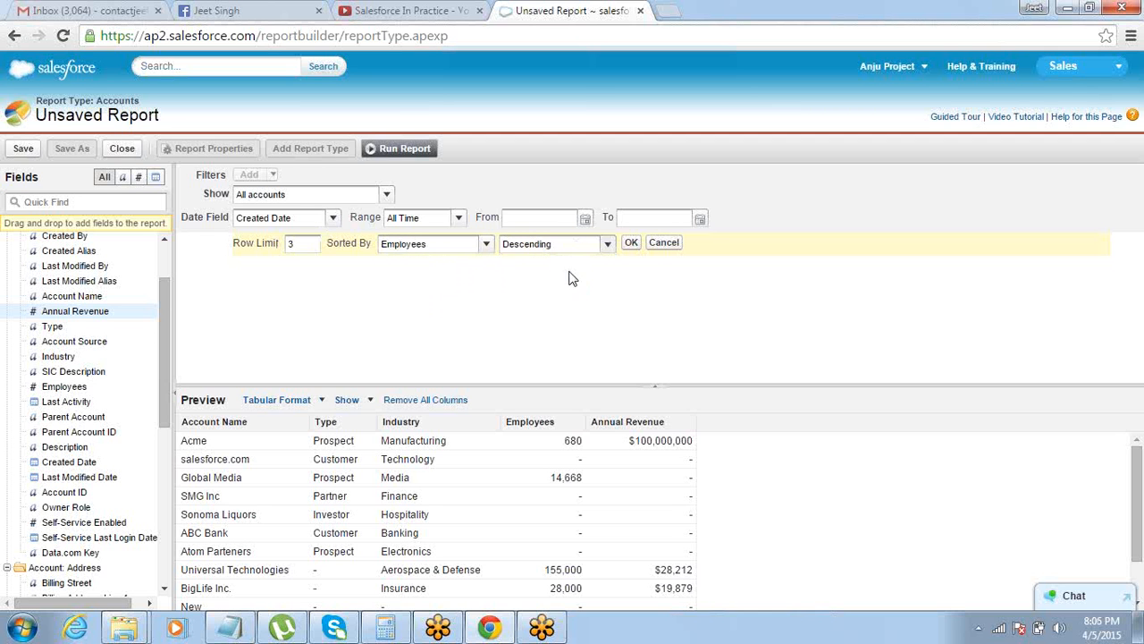
{"action": "left_click", "coordinate": [629, 245]}
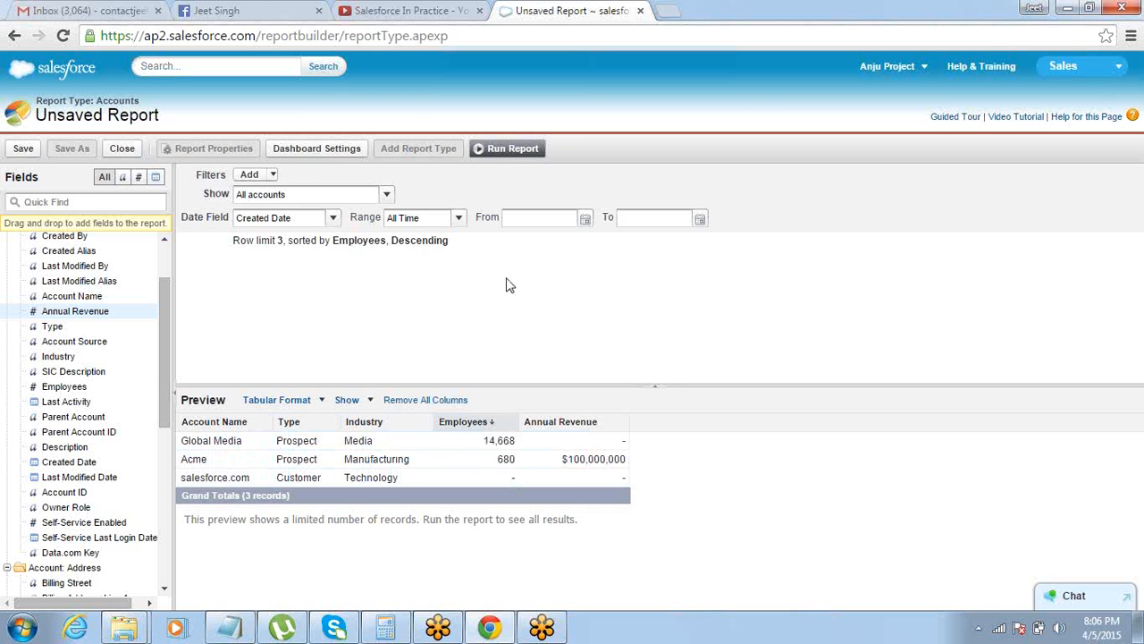
Run the report to examine the Employees values of the limited rows, and reopen the report for customization
{"action": "left_click", "coordinate": [513, 154]}
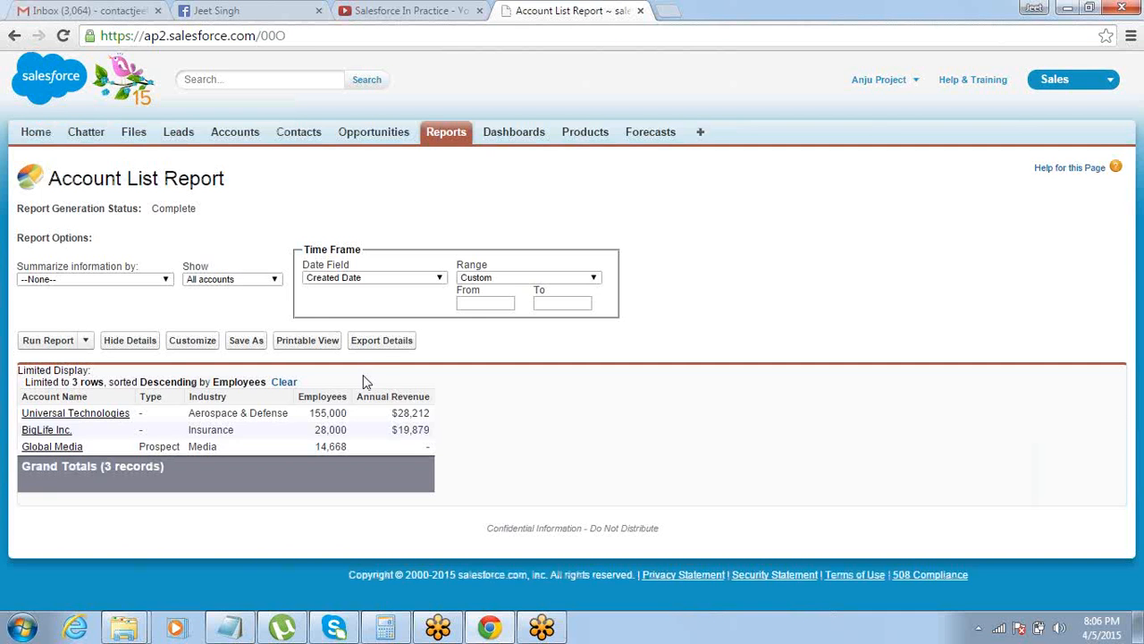
{"action": "left_click_drag", "start_coordinate": [313, 416], "coordinate": [342, 446]}
{"action": "left_click", "coordinate": [343, 447]}
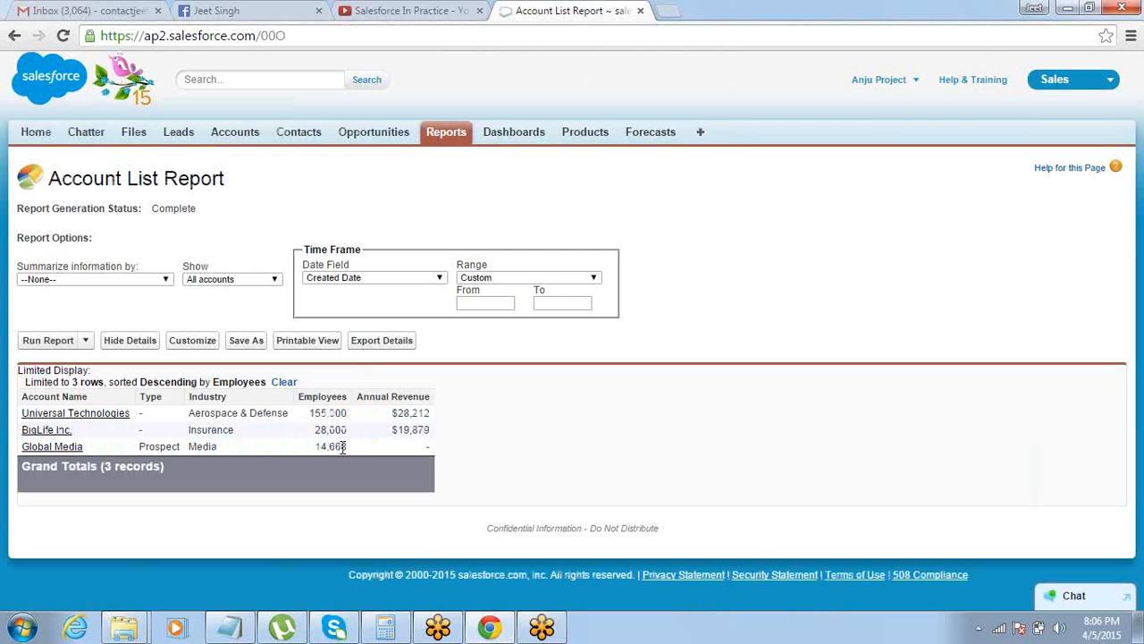
{"action": "left_click", "coordinate": [196, 344]}
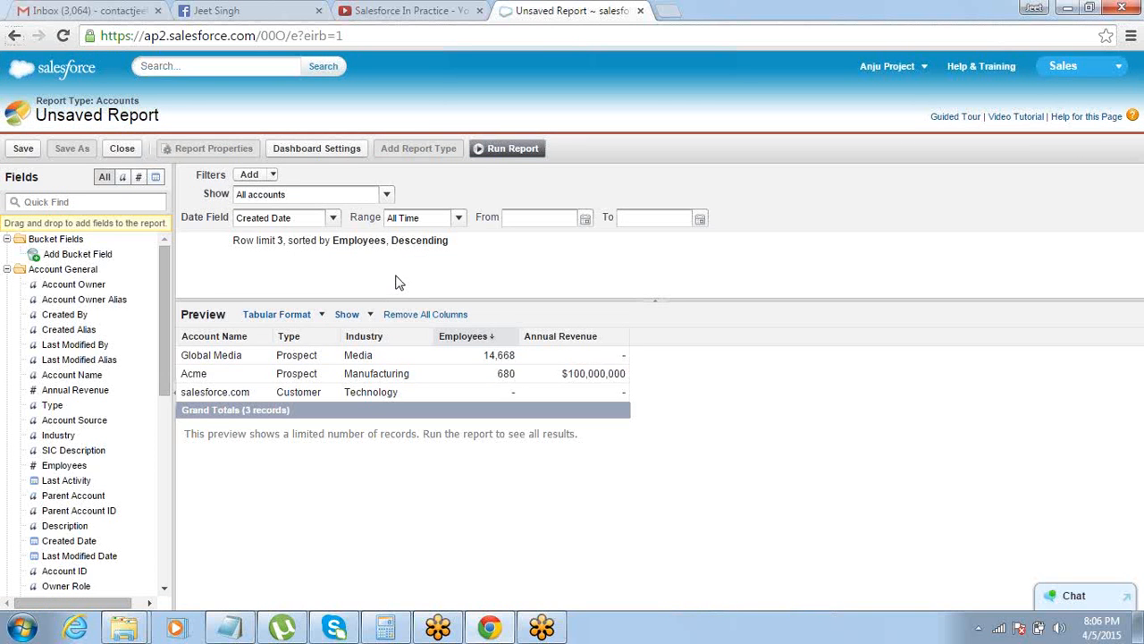
Switch to the Notepad notes, add "Row Limit" below Cross Filter, and delete the surplus blank lines before Format
{"action": "key", "text": "alt+Tab"}
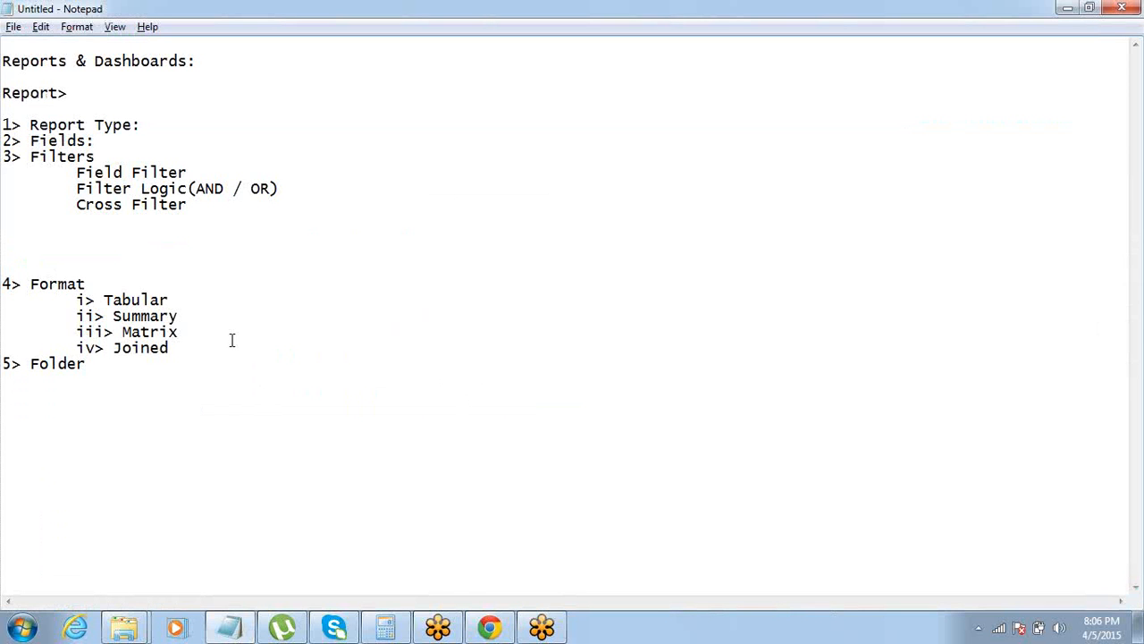
{"action": "type", "text": "Row Limit"}
{"action": "key", "text": "Delete"}
{"action": "key", "text": "Delete"}
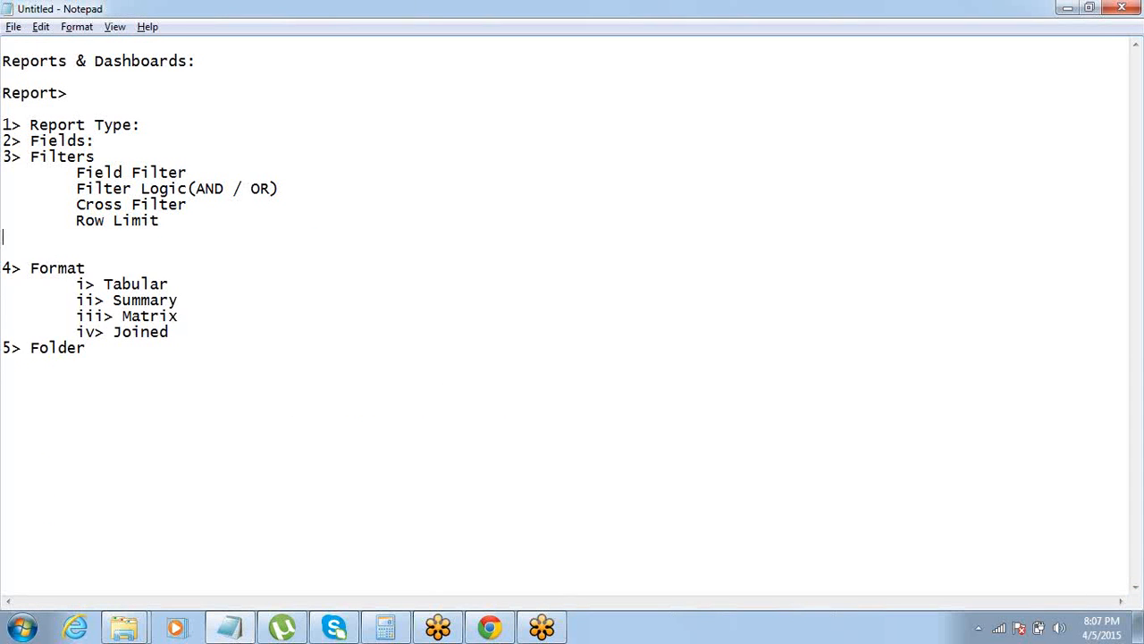
{"action": "key", "text": "Down"}
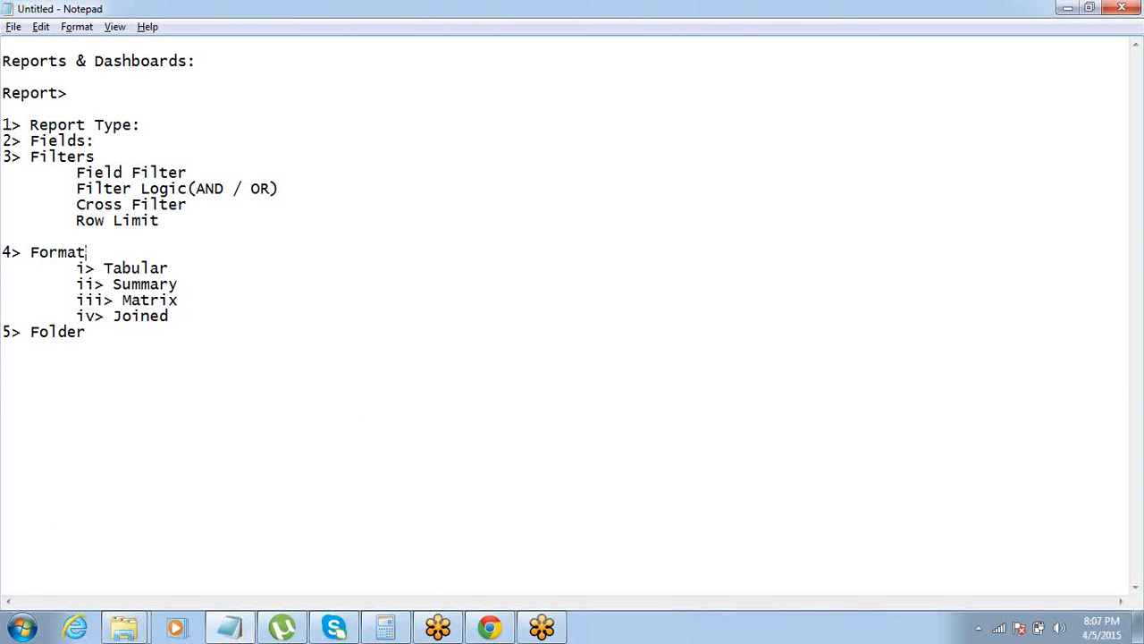
{"action": "key", "text": "Down"}
{"action": "key", "text": "End"}
{"action": "key", "text": "Down"}
{"action": "key", "text": "Down"}
{"action": "key", "text": "Down"}
{"action": "key", "text": "alt+Tab"}
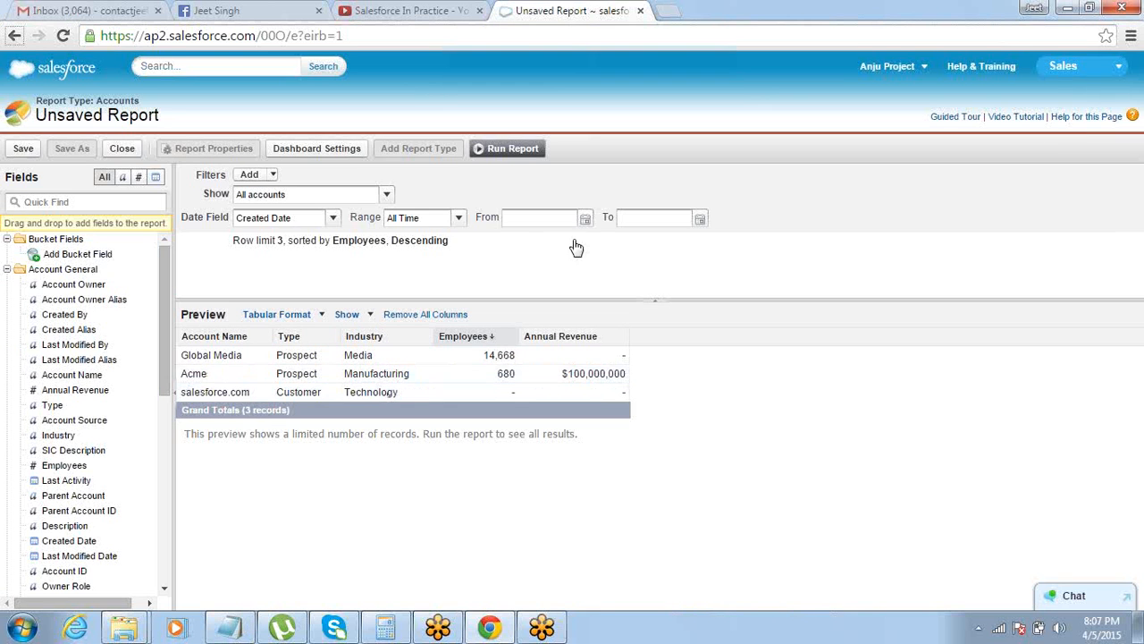
{"action": "left_click", "coordinate": [503, 242]}
In the Notepad notes, append the description "- Simple Table like format" to the Tabular line under Format
{"action": "key", "text": "alt+Tab"}
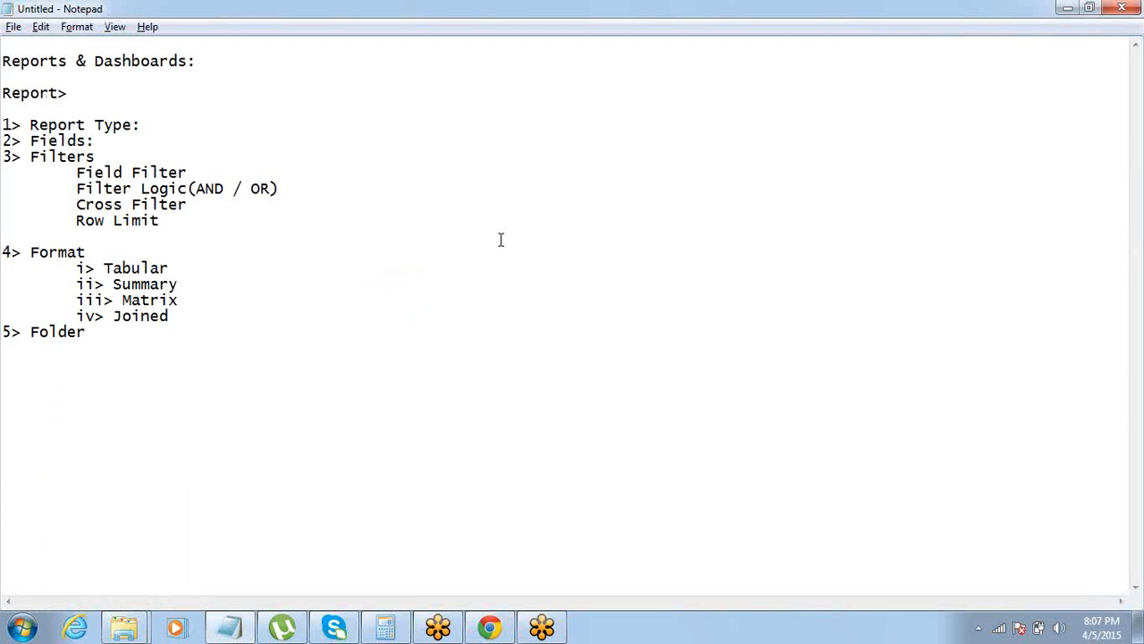
{"action": "left_click", "coordinate": [176, 268]}
{"action": "type", "text": "- Simple Table "}
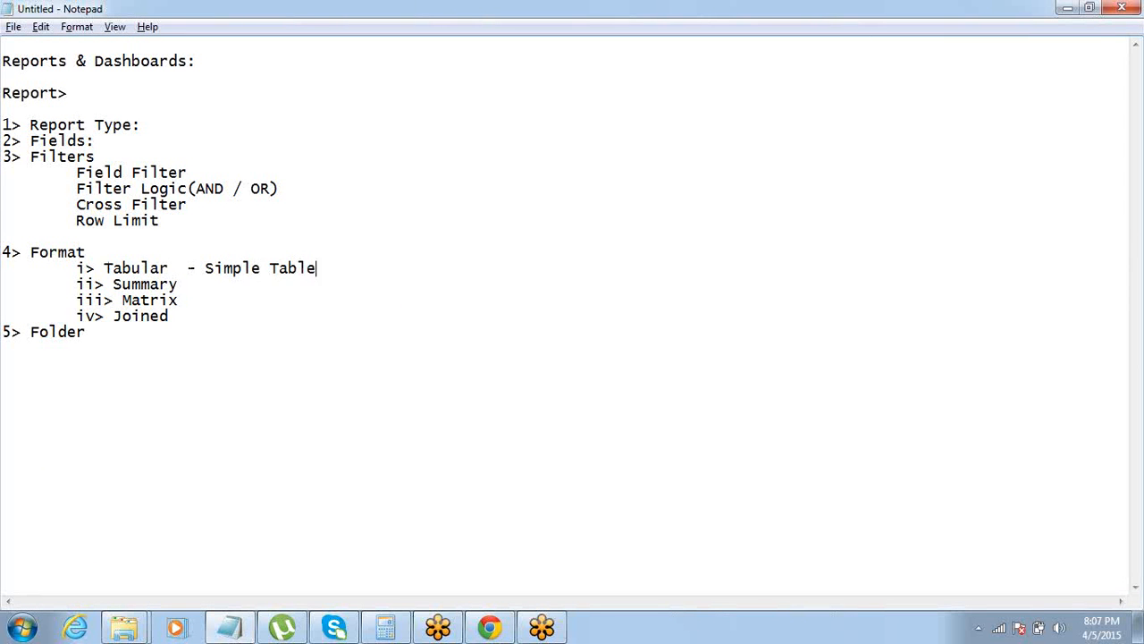
{"action": "type", "text": "like format"}
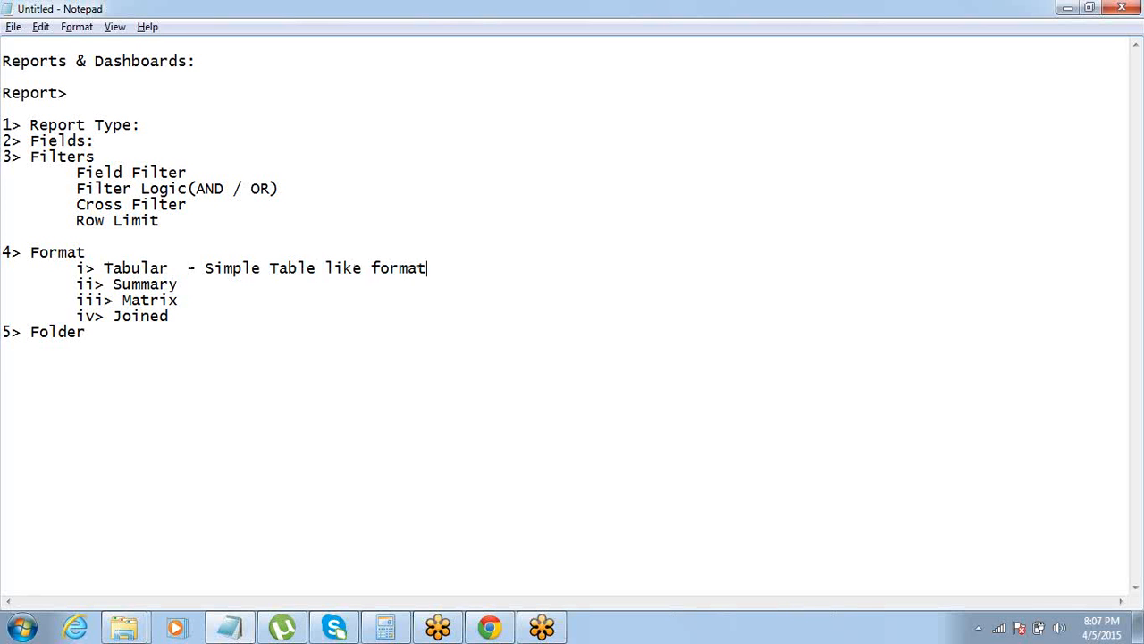
Append the description "- Summarizes Values based on a Field" to the Summary line in the notes
{"action": "key", "text": "Down"}
{"action": "type", "text": "- Summarizes Val"}
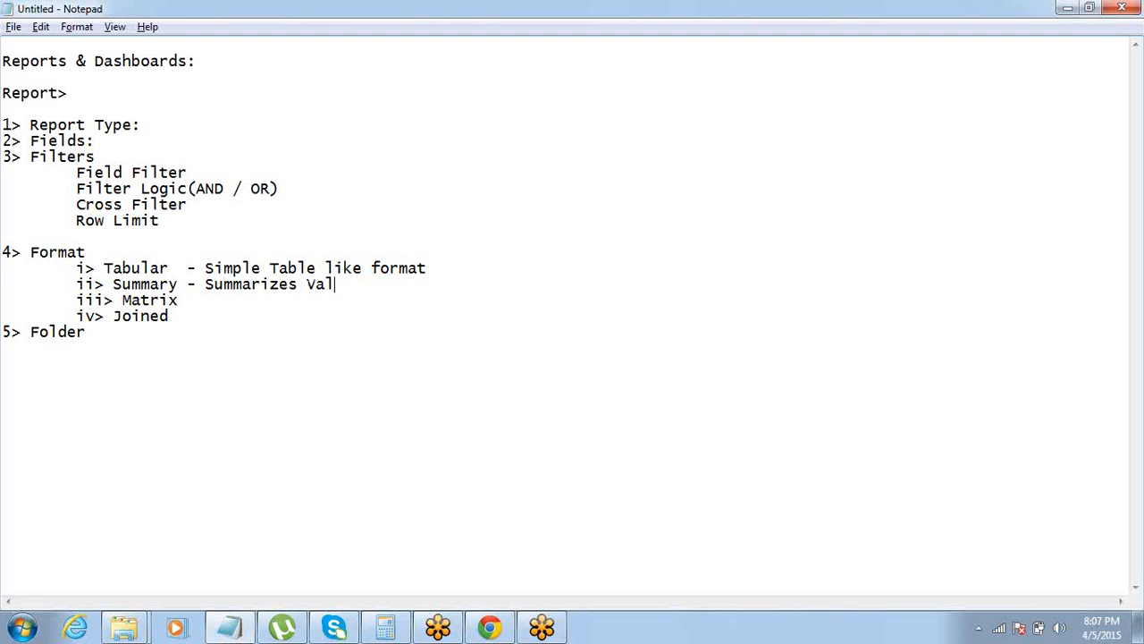
{"action": "type", "text": "ues based on a FIeld"}
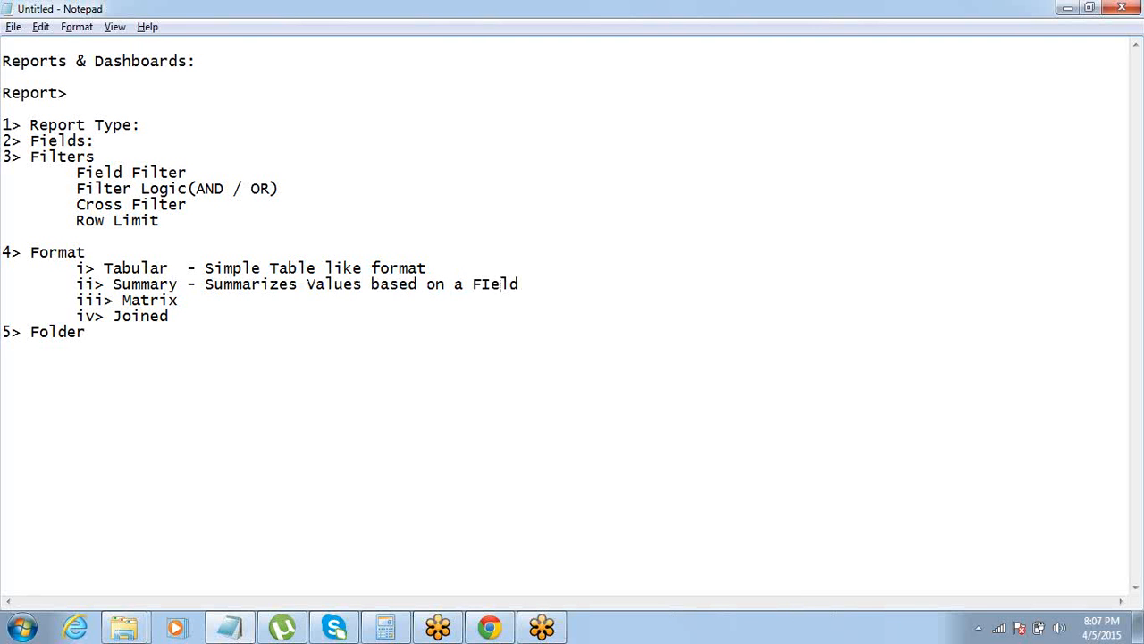
{"action": "left_click_drag", "start_coordinate": [481, 283], "coordinate": [491, 284]}
{"action": "type", "text": "i"}
Switch to Salesforce in Chrome and change the active app from Recruiting Manager to Sales
{"action": "key", "text": "alt+Tab"}
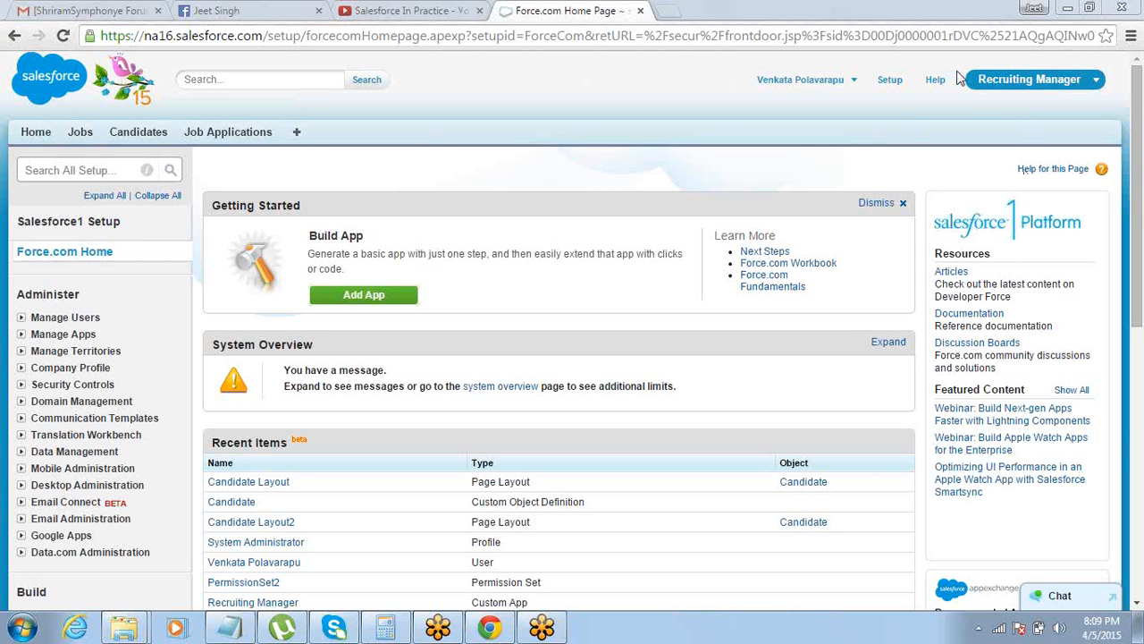
{"action": "left_click", "coordinate": [979, 80]}
{"action": "left_click", "coordinate": [983, 112]}
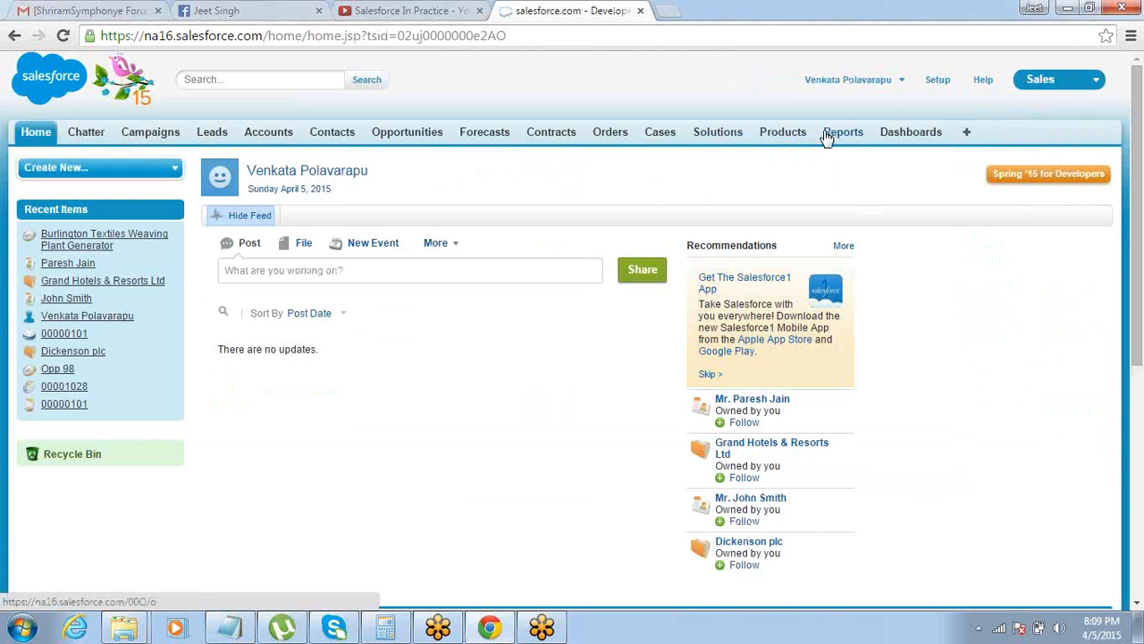
Create a new report using the Accounts report type under Accounts & Contacts, postponing the report builder tour
{"action": "left_click", "coordinate": [828, 134]}
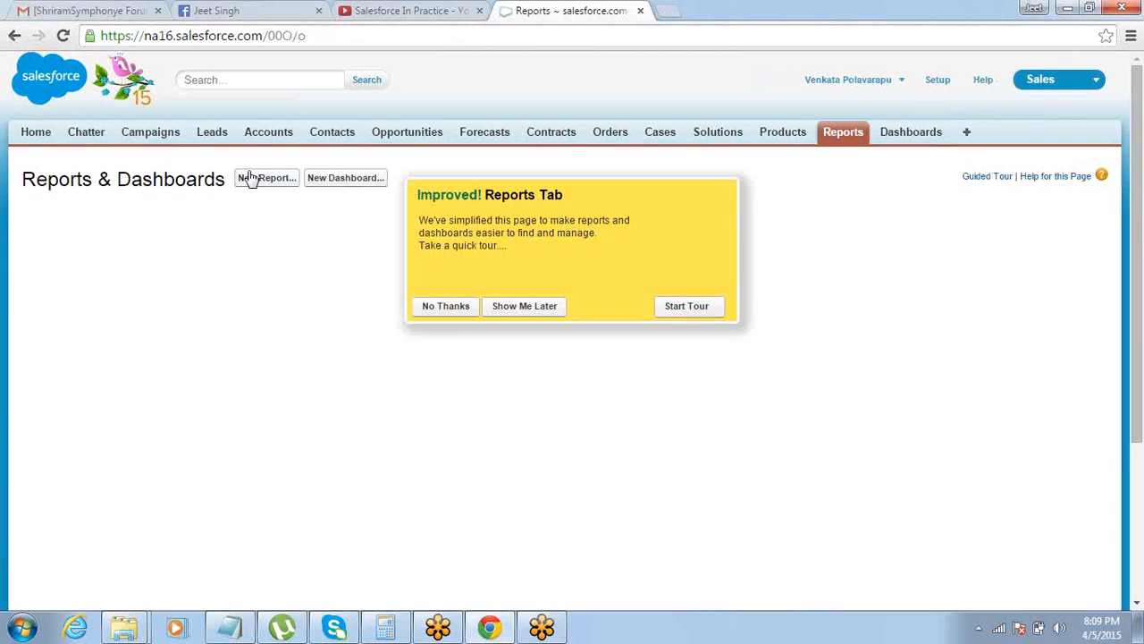
{"action": "left_click", "coordinate": [254, 179]}
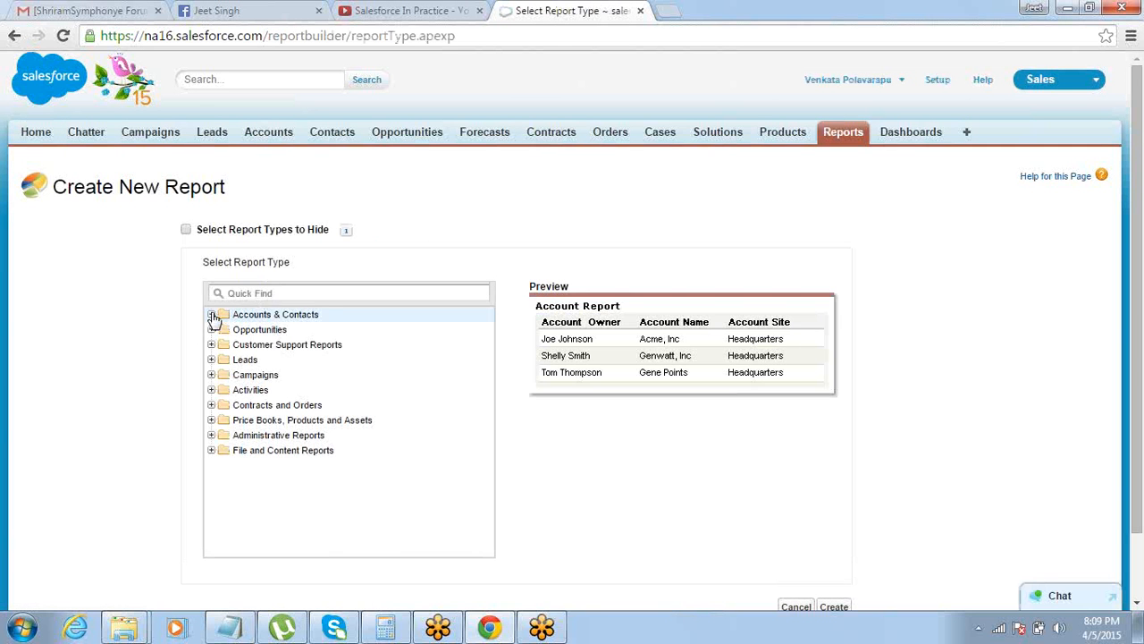
{"action": "left_click", "coordinate": [213, 315]}
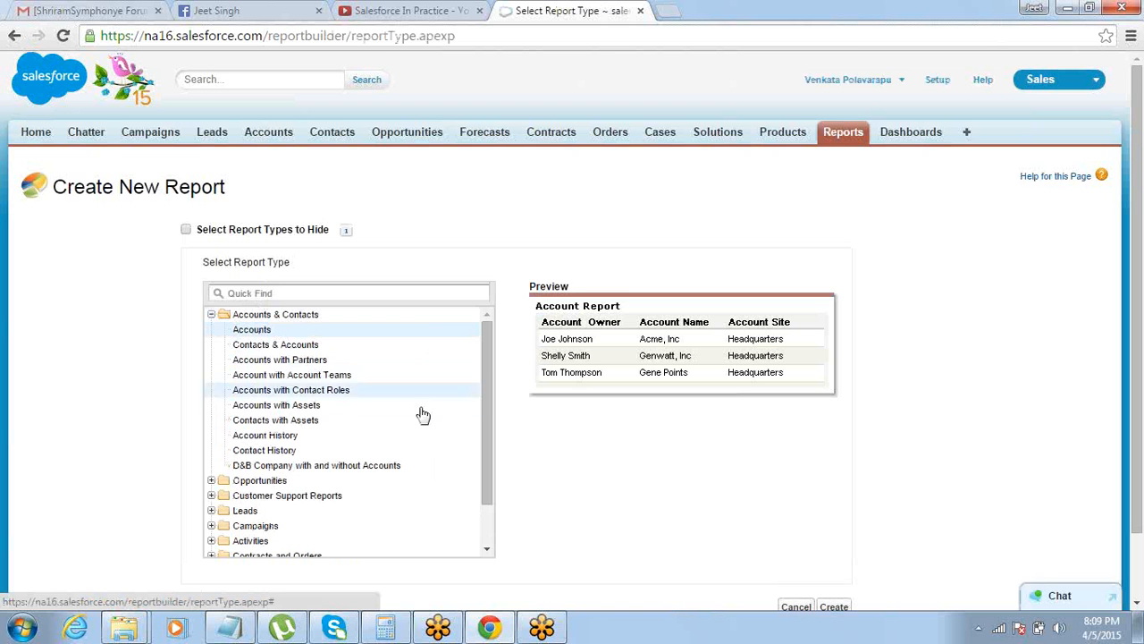
{"action": "left_click", "coordinate": [846, 600]}
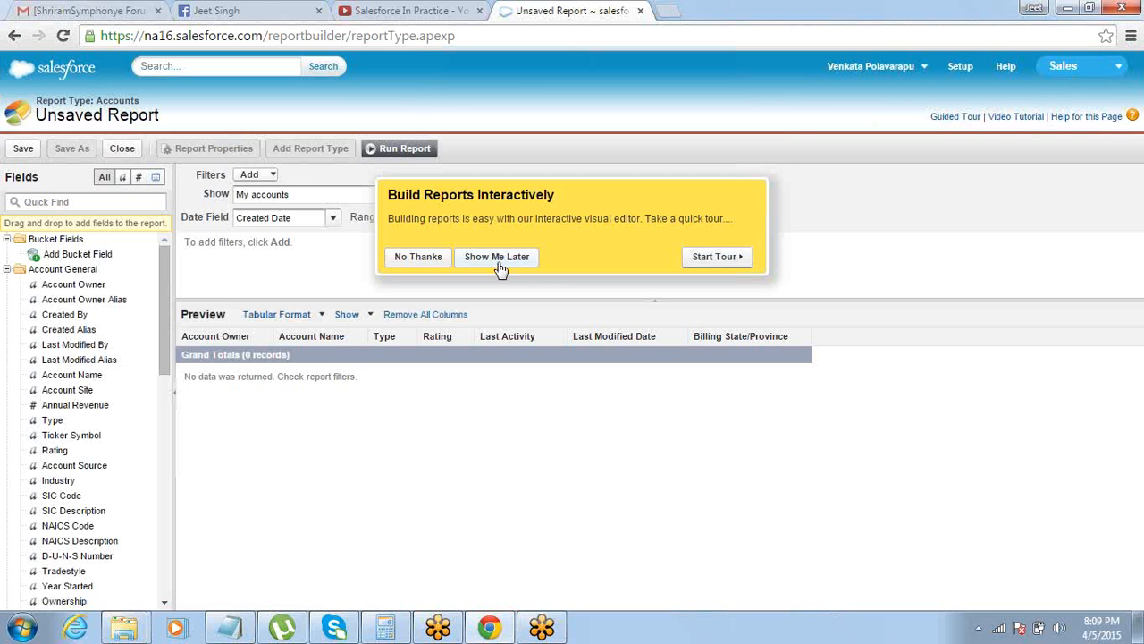
{"action": "left_click", "coordinate": [491, 259]}
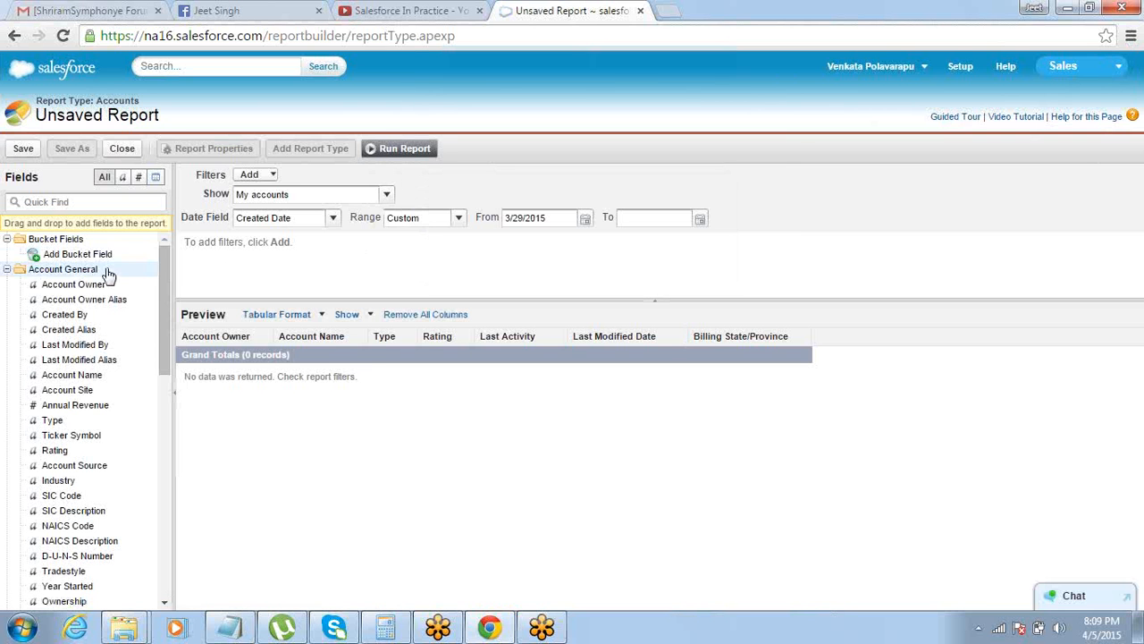
Replace all default report columns with Account Name, Annual Revenue, Type, Industry and Employees, in that order
{"action": "left_click", "coordinate": [429, 315]}
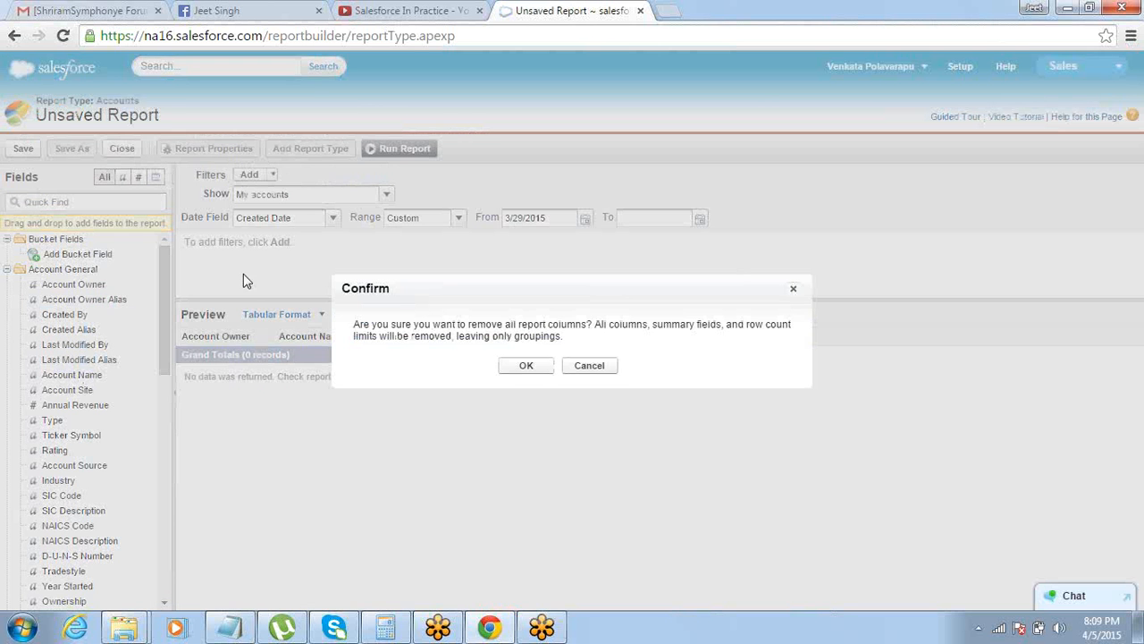
{"action": "left_click", "coordinate": [527, 366]}
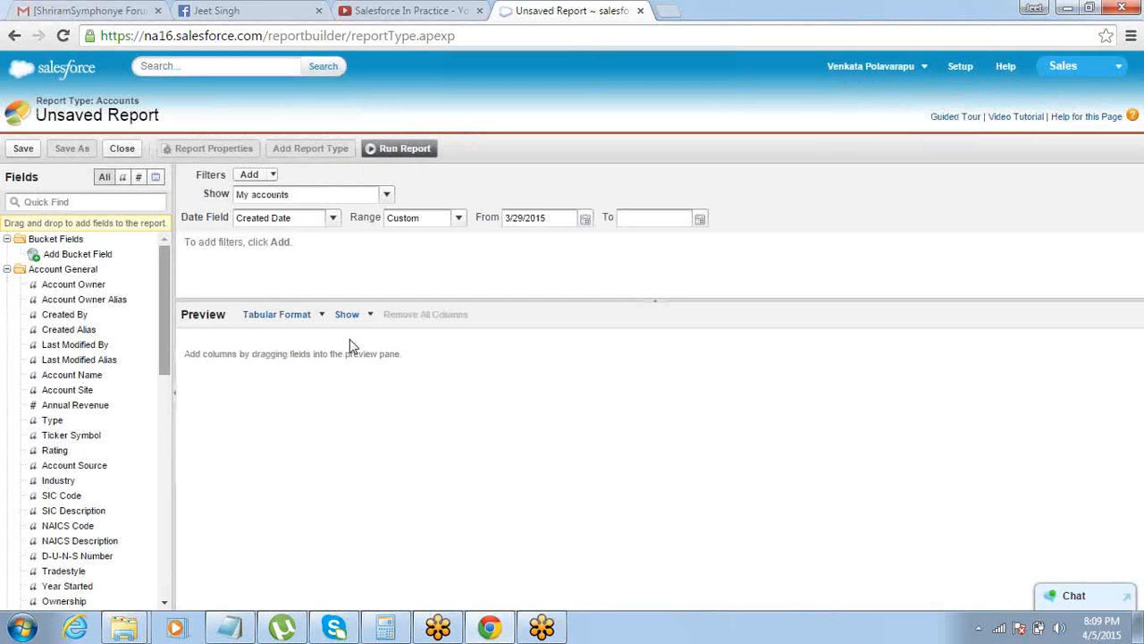
{"action": "left_click_drag", "start_coordinate": [72, 379], "coordinate": [255, 348]}
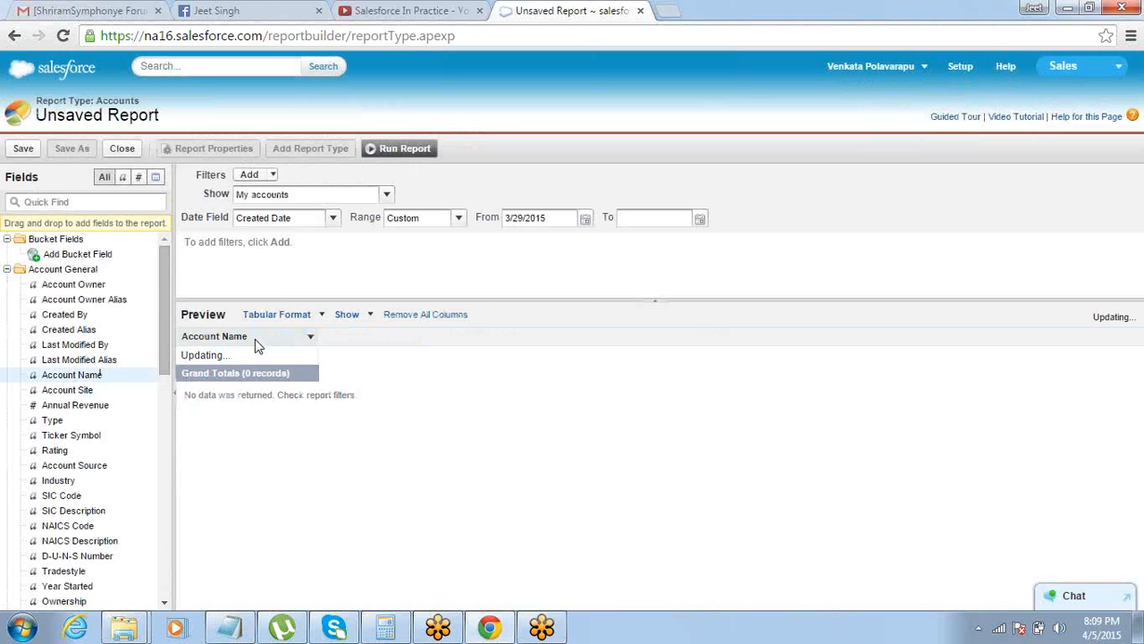
{"action": "left_click_drag", "start_coordinate": [61, 407], "coordinate": [376, 336]}
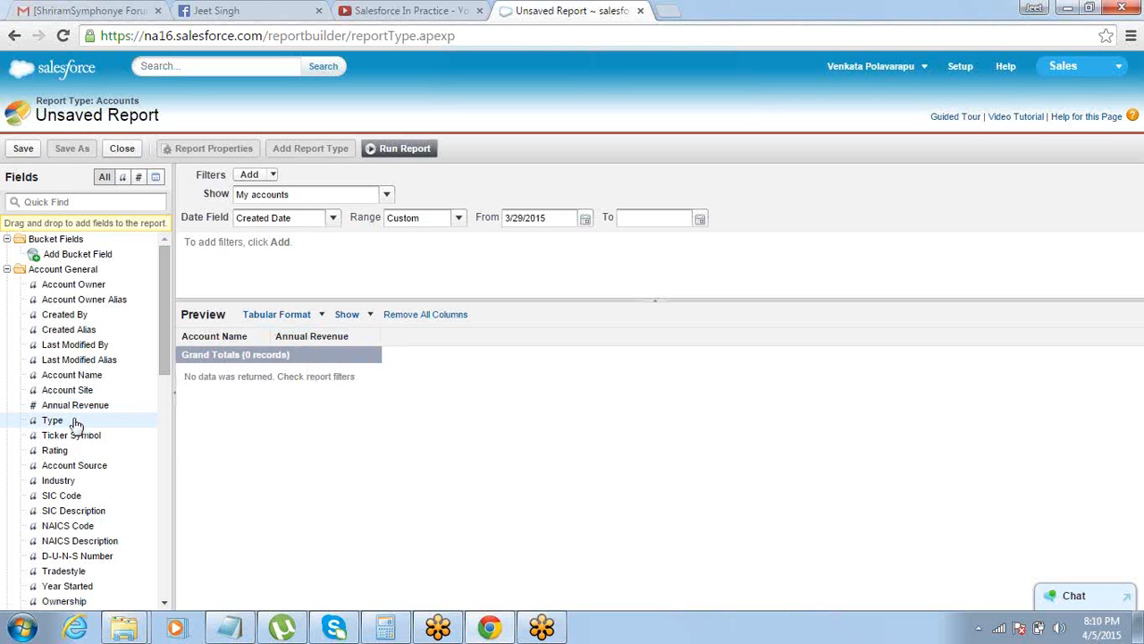
{"action": "left_click_drag", "start_coordinate": [85, 416], "coordinate": [420, 332]}
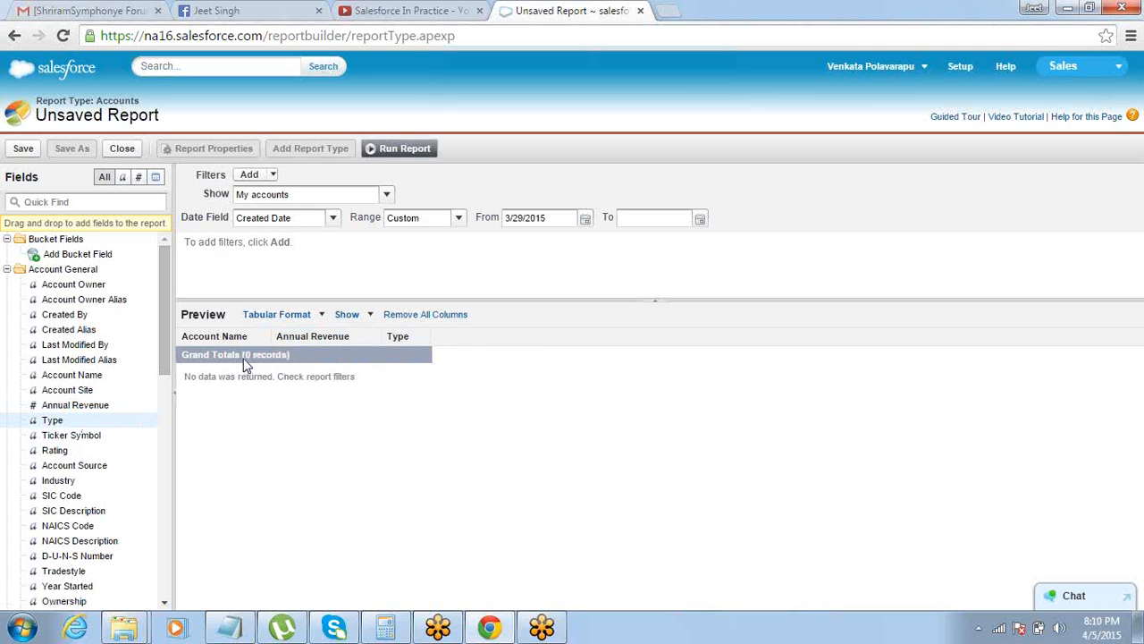
{"action": "left_click_drag", "start_coordinate": [64, 482], "coordinate": [465, 341]}
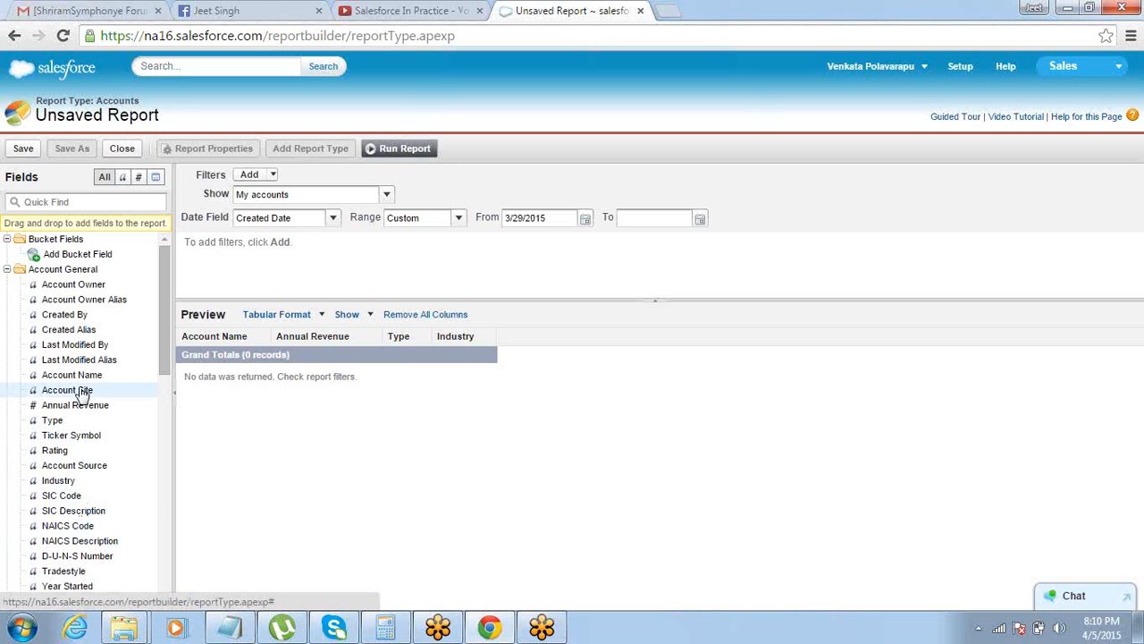
{"action": "left_click_drag", "start_coordinate": [161, 325], "coordinate": [168, 365]}
{"action": "left_click_drag", "start_coordinate": [66, 516], "coordinate": [534, 340]}
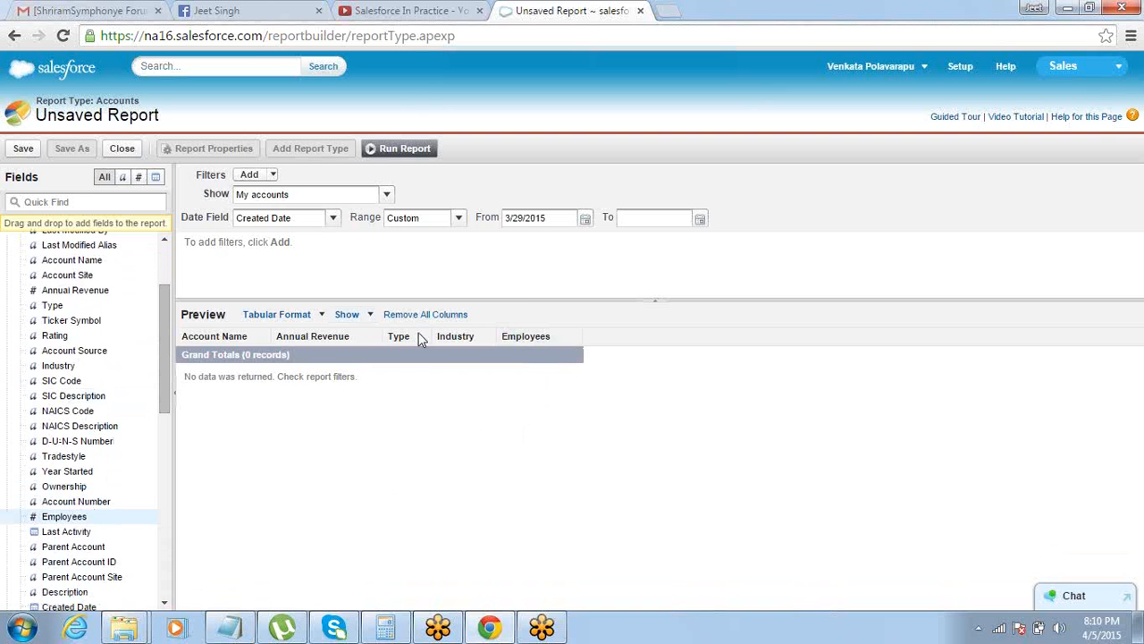
Set the Created Date range to All Time and enlarge the report preview area upward
{"action": "left_click", "coordinate": [457, 222]}
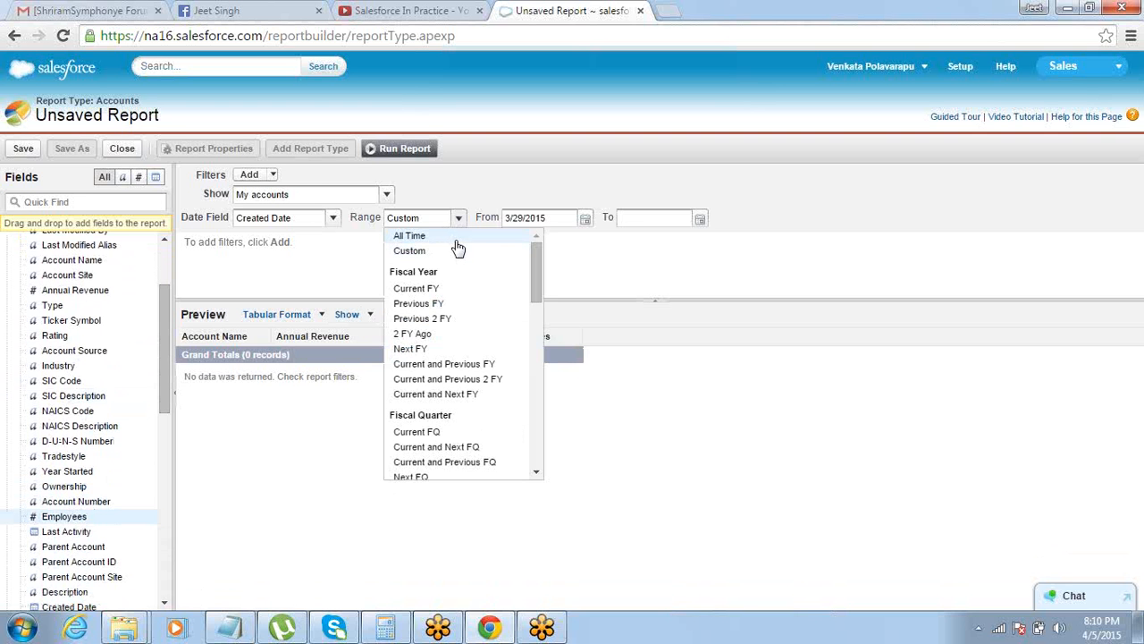
{"action": "left_click", "coordinate": [456, 236]}
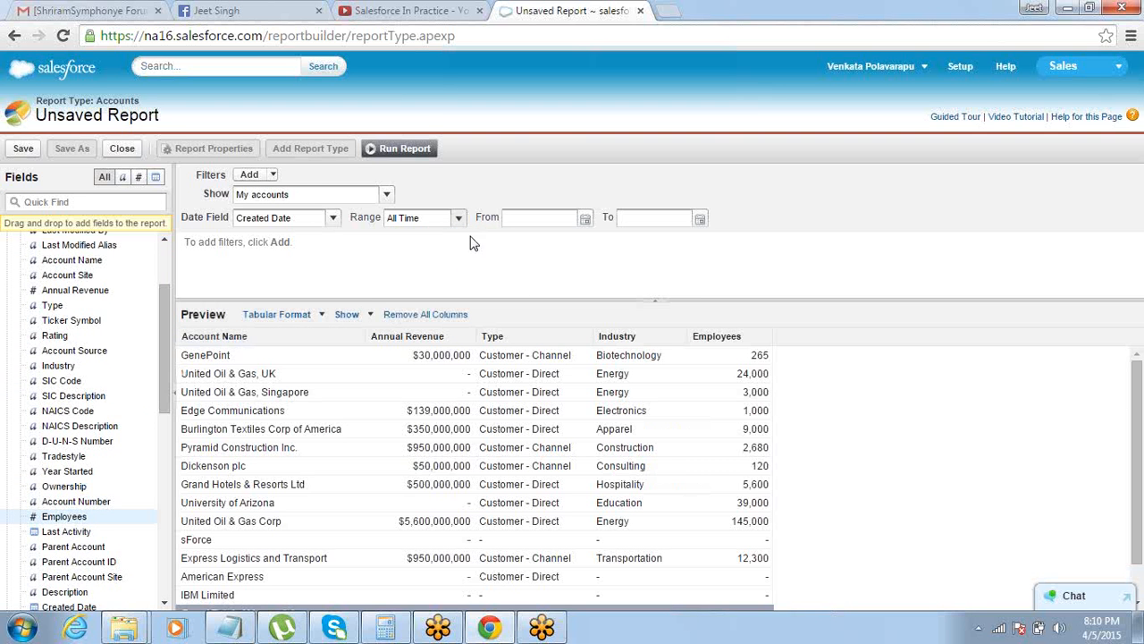
{"action": "left_click_drag", "start_coordinate": [1138, 505], "coordinate": [1138, 481]}
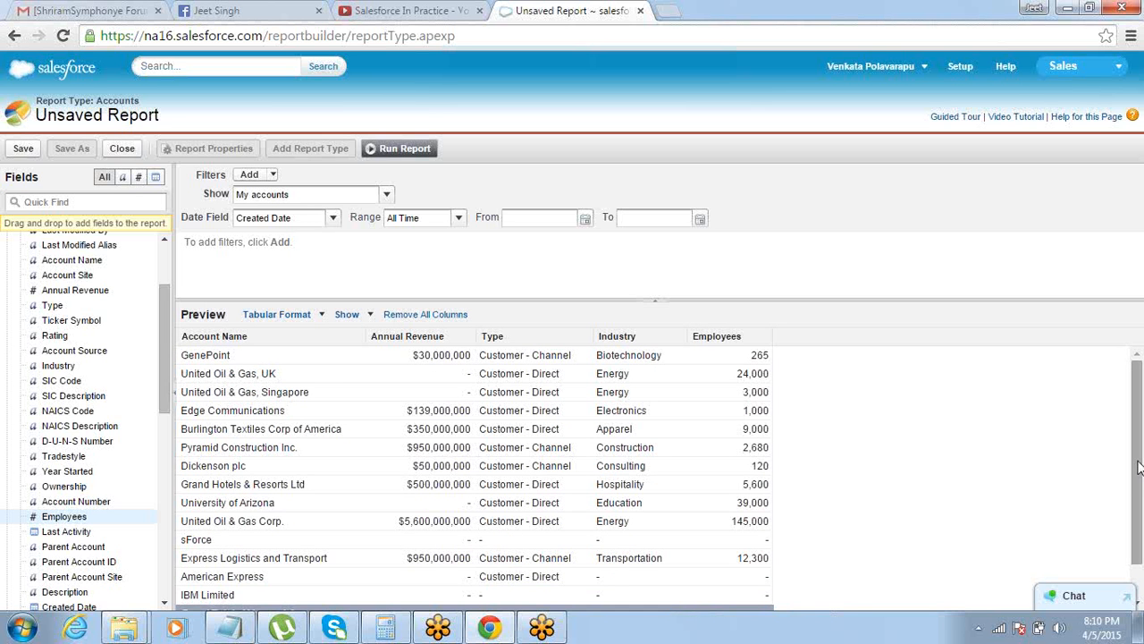
{"action": "left_click_drag", "start_coordinate": [1138, 466], "coordinate": [1138, 522]}
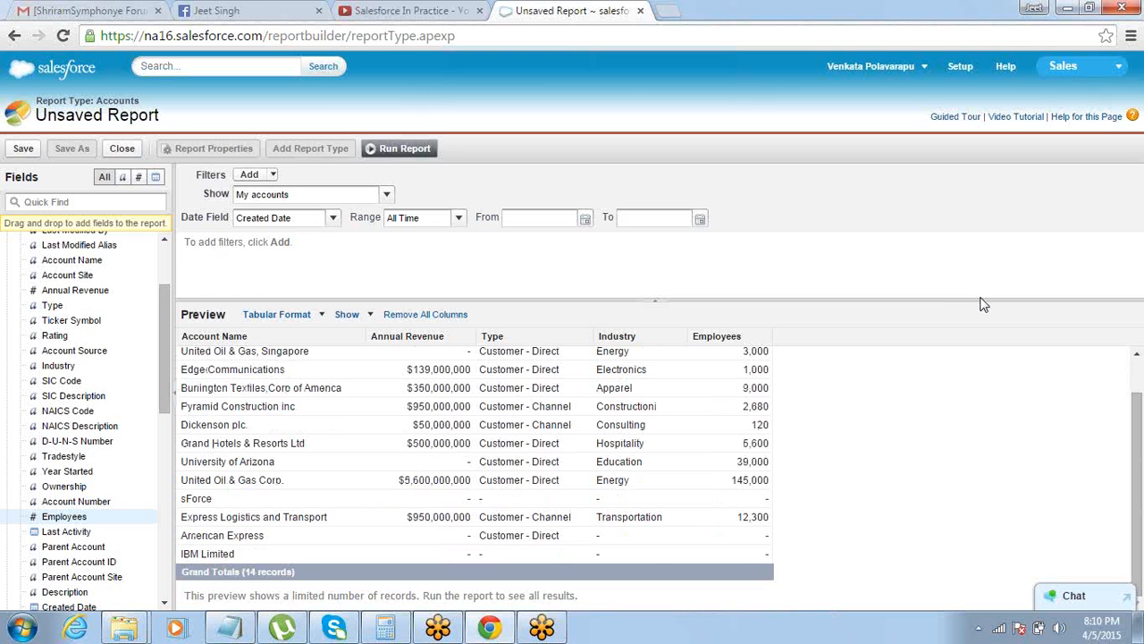
{"action": "left_click_drag", "start_coordinate": [981, 301], "coordinate": [986, 245]}
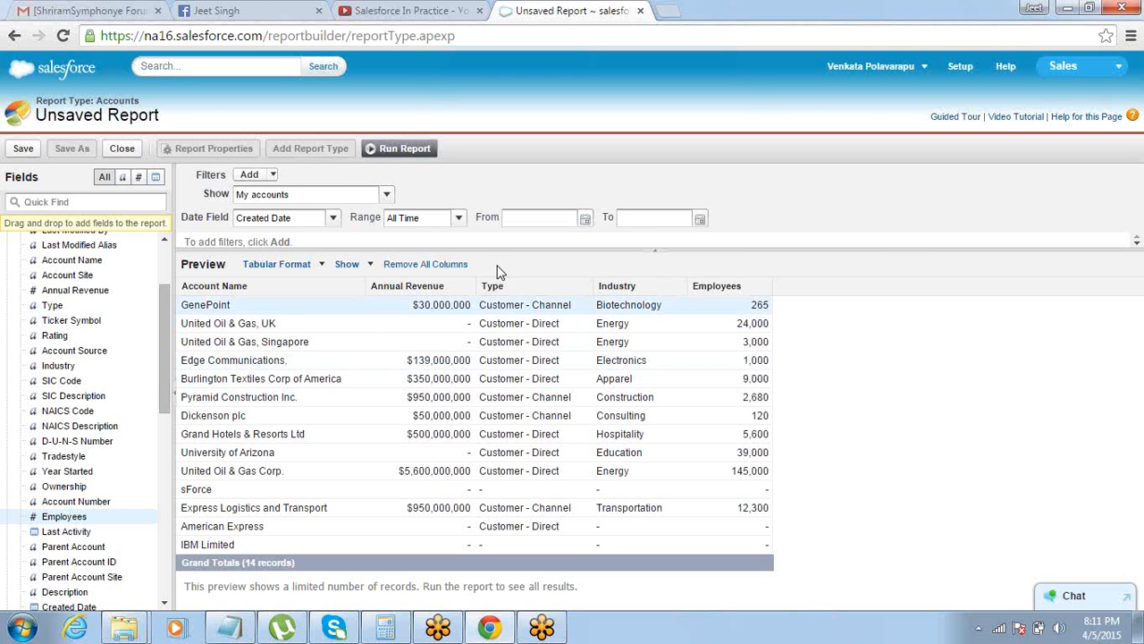
Change the report format from Tabular to Summary and group the records by Type
{"action": "left_click", "coordinate": [319, 265]}
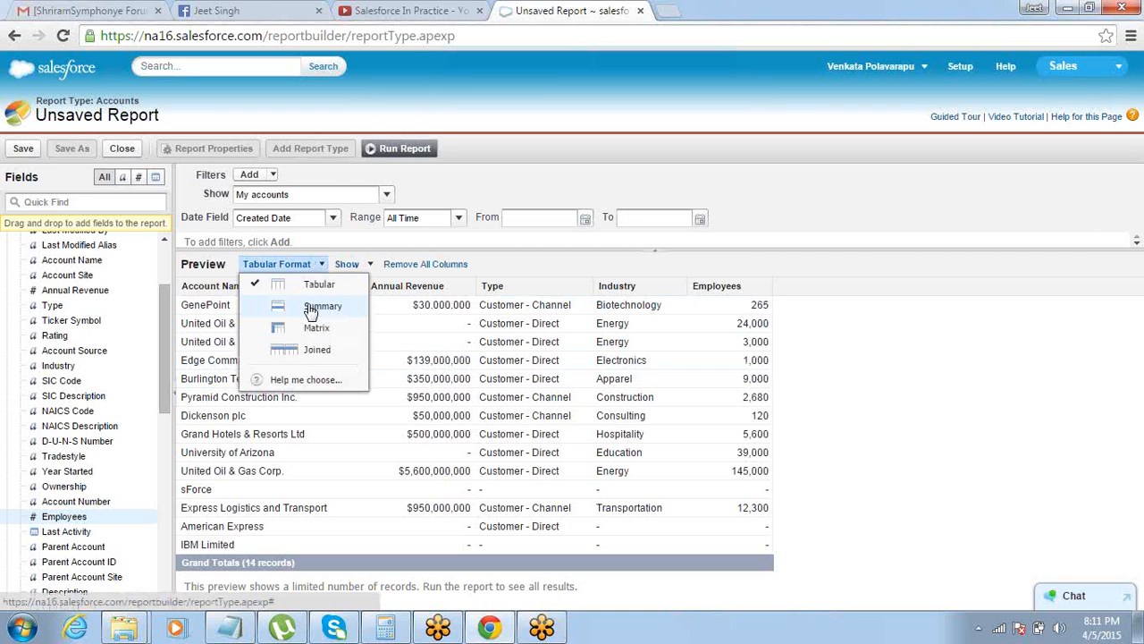
{"action": "left_click", "coordinate": [308, 304]}
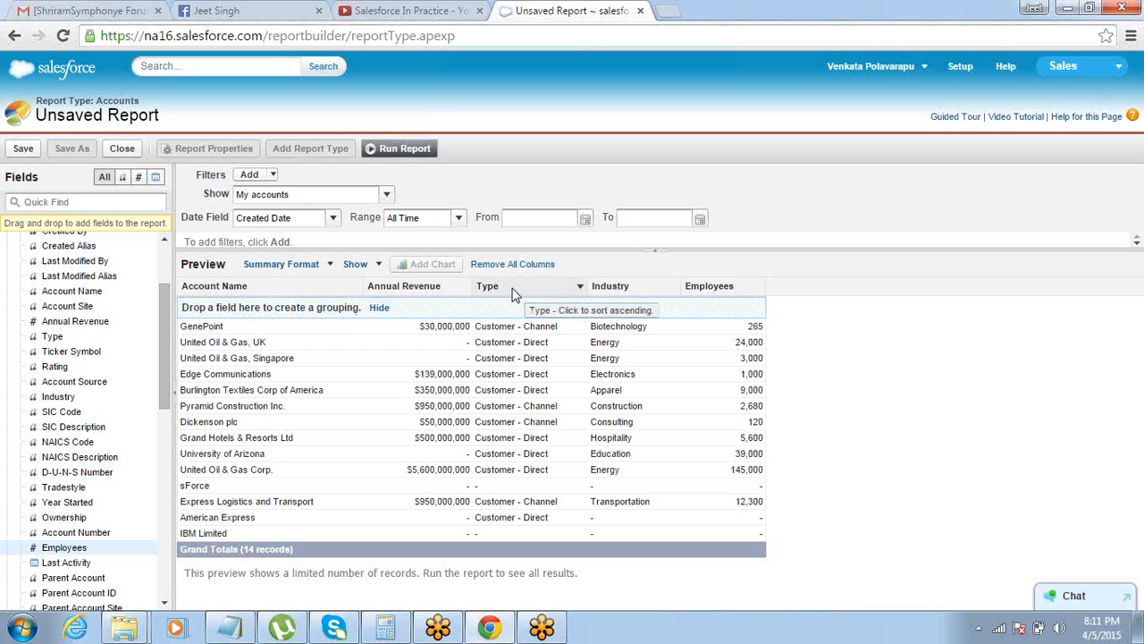
{"action": "left_click_drag", "start_coordinate": [514, 295], "coordinate": [273, 309]}
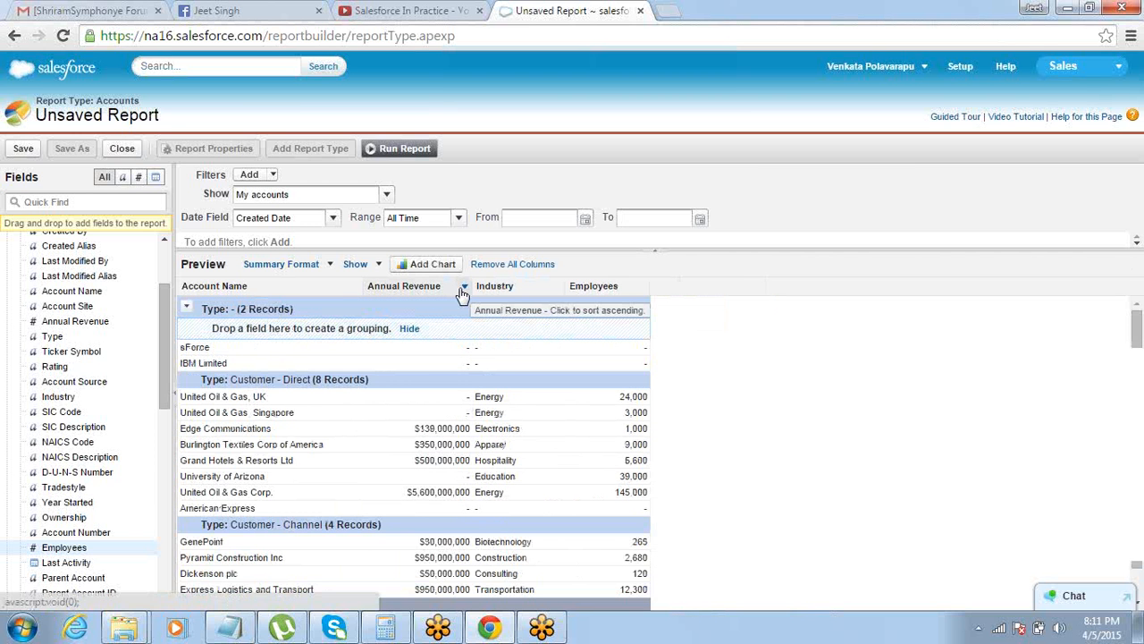
Move the Annual Revenue column between Industry and Employees and summarize it by Sum
{"action": "left_click_drag", "start_coordinate": [411, 291], "coordinate": [535, 287]}
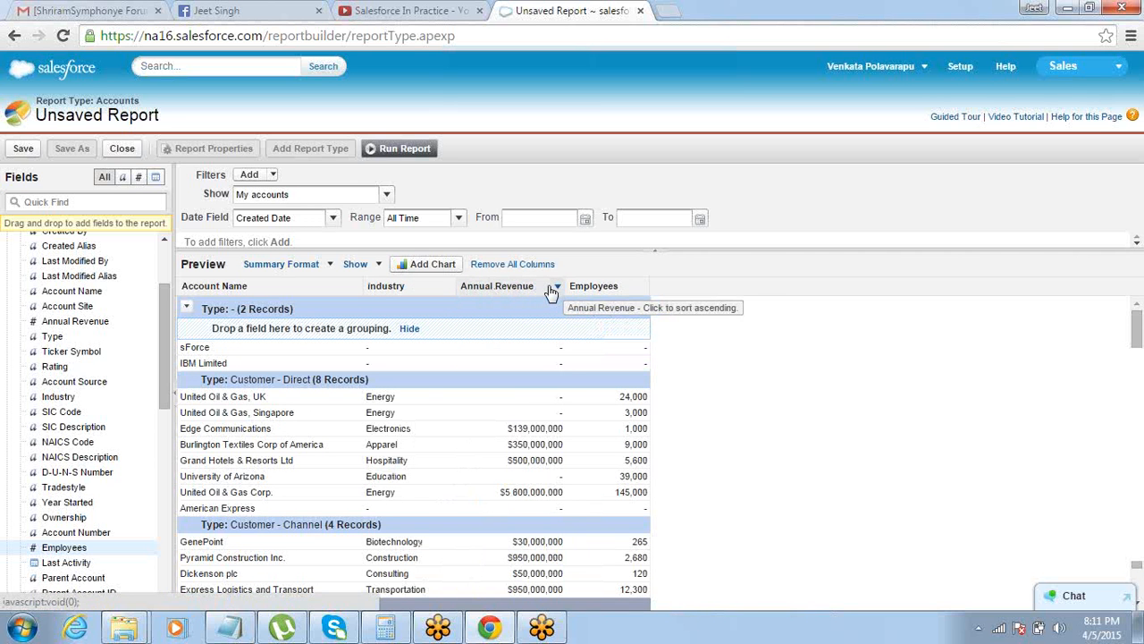
{"action": "left_click", "coordinate": [554, 291]}
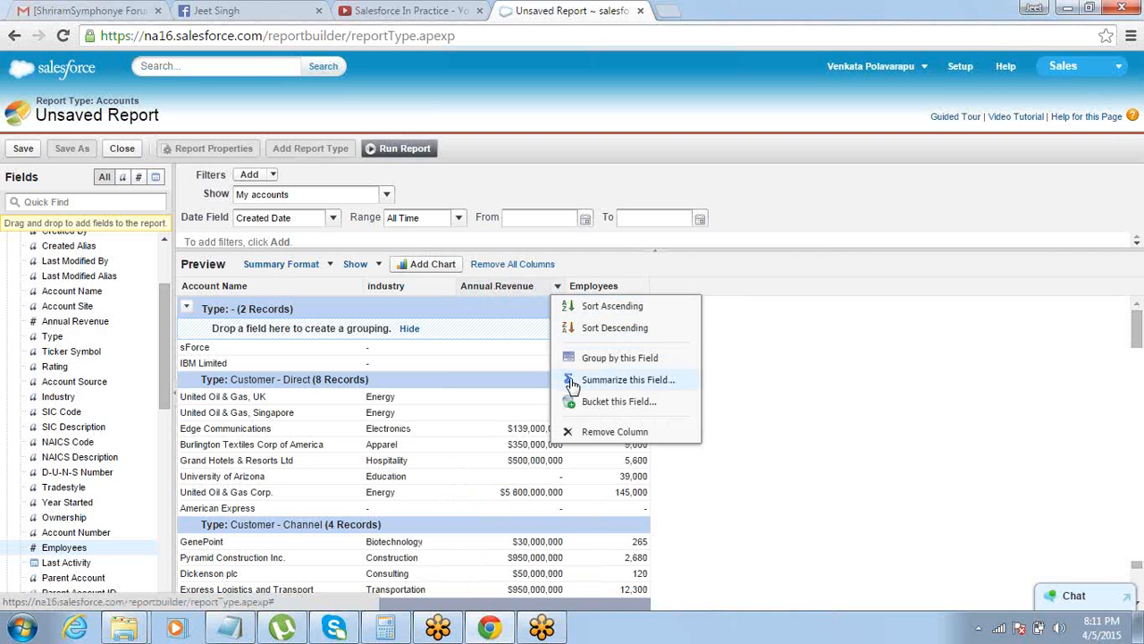
{"action": "left_click", "coordinate": [572, 382]}
{"action": "left_click", "coordinate": [548, 325]}
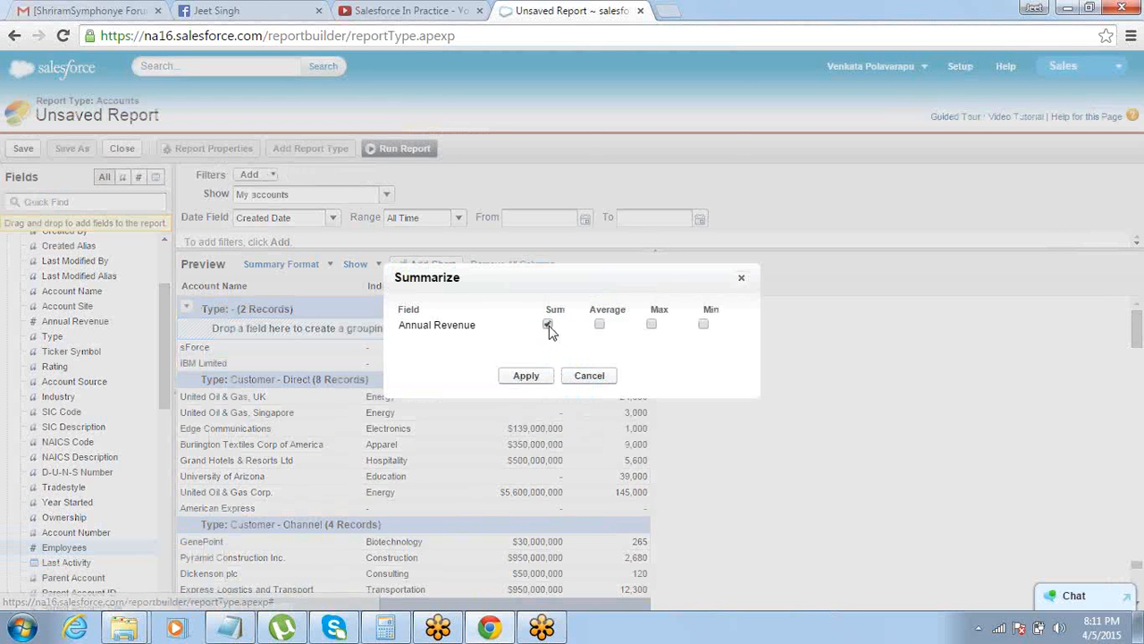
{"action": "left_click", "coordinate": [526, 376]}
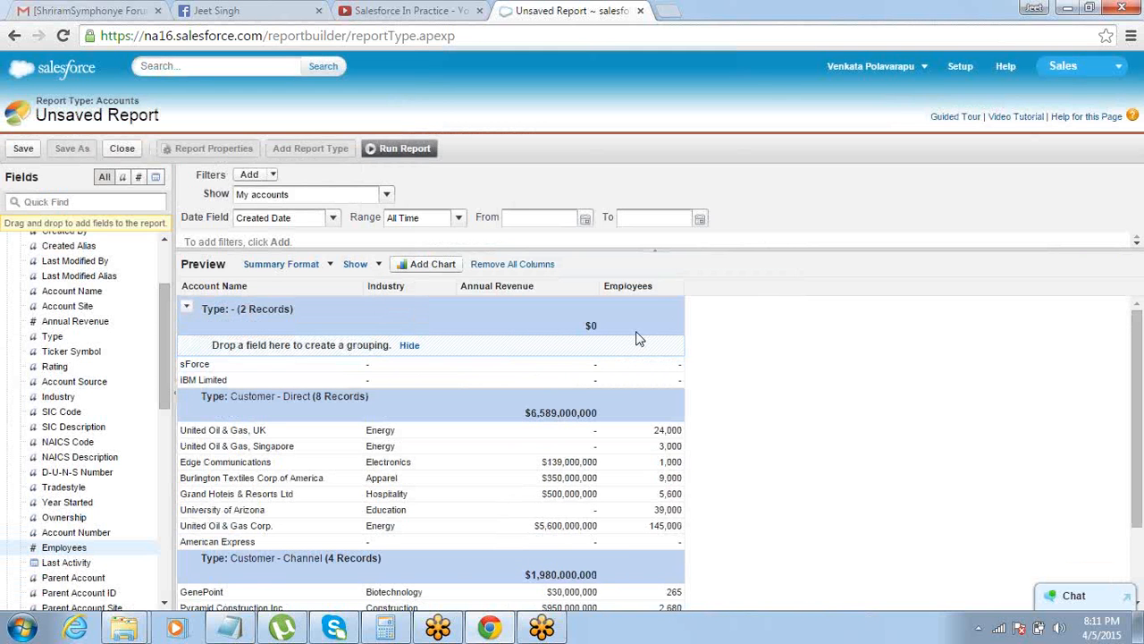
Summarize the Employees column by Sum and review the group subtotals and grand totals
{"action": "left_click", "coordinate": [677, 289]}
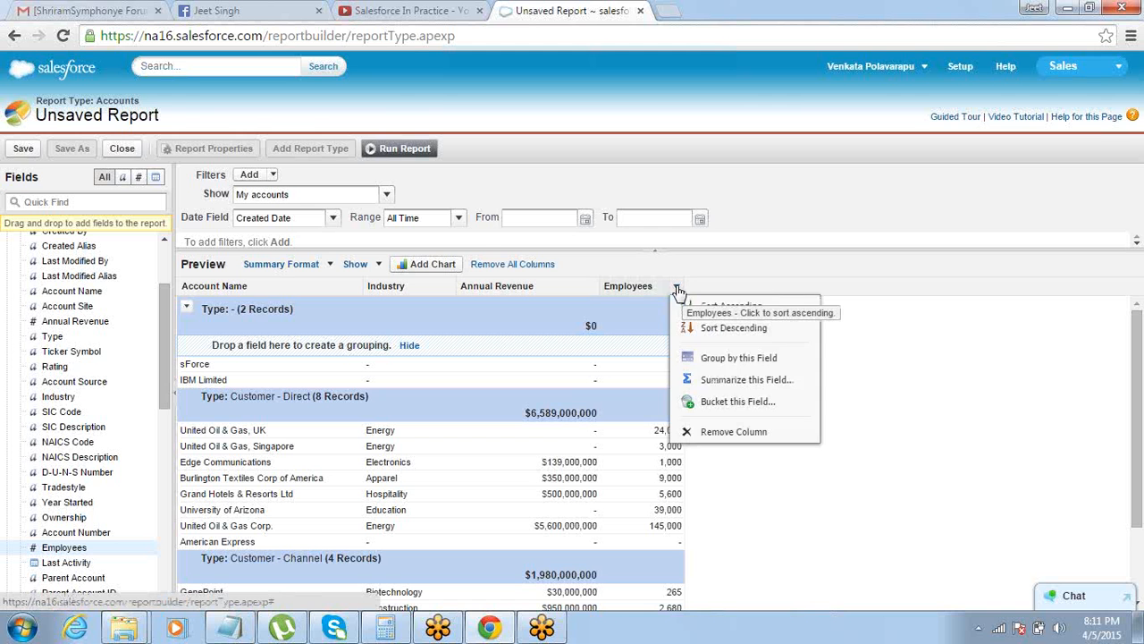
{"action": "left_click", "coordinate": [682, 380]}
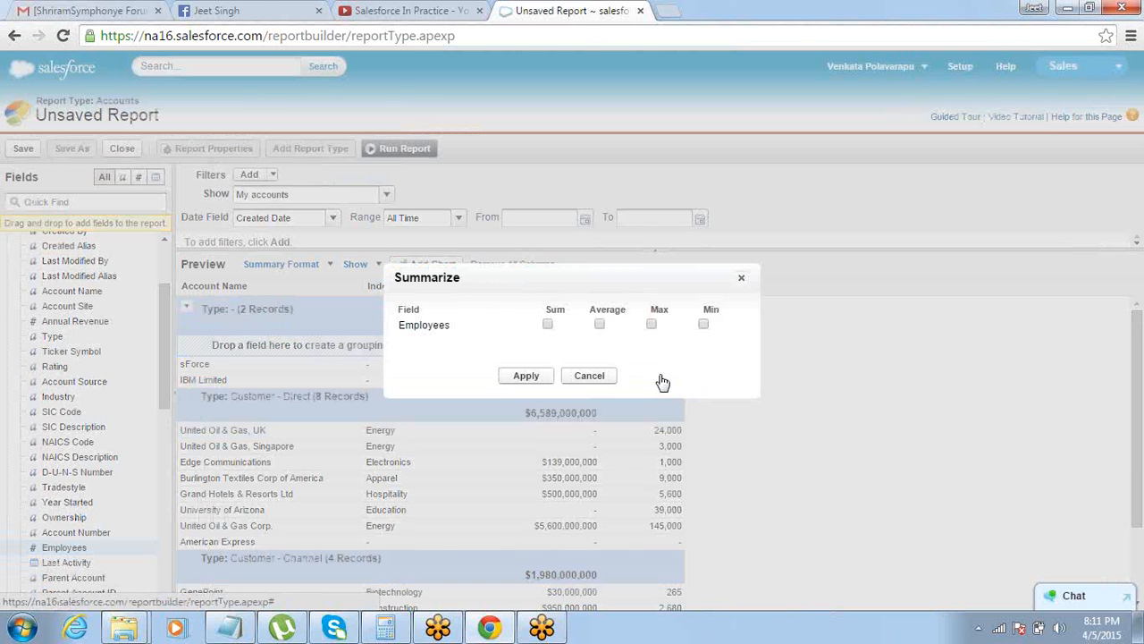
{"action": "left_click", "coordinate": [547, 323]}
{"action": "left_click", "coordinate": [529, 376]}
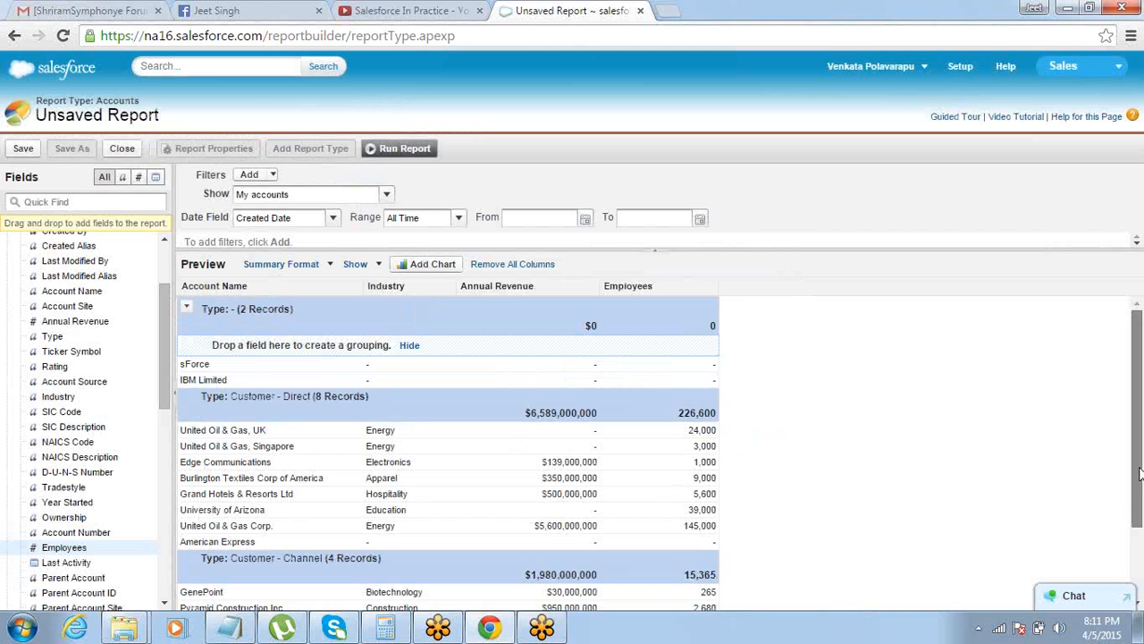
{"action": "left_click_drag", "start_coordinate": [1140, 474], "coordinate": [1099, 518]}
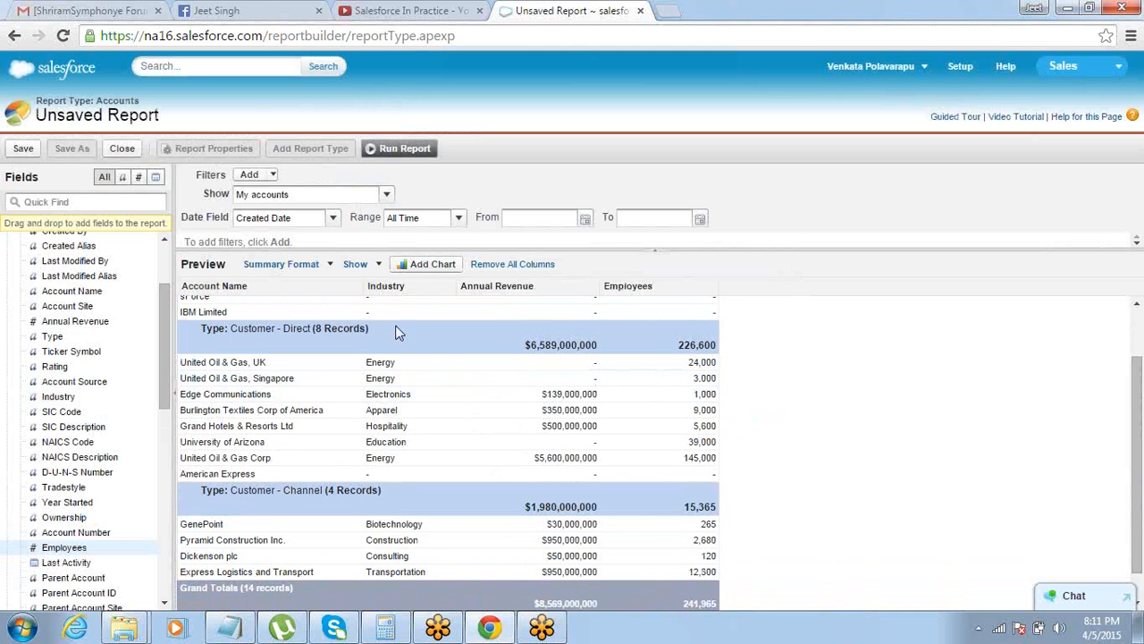
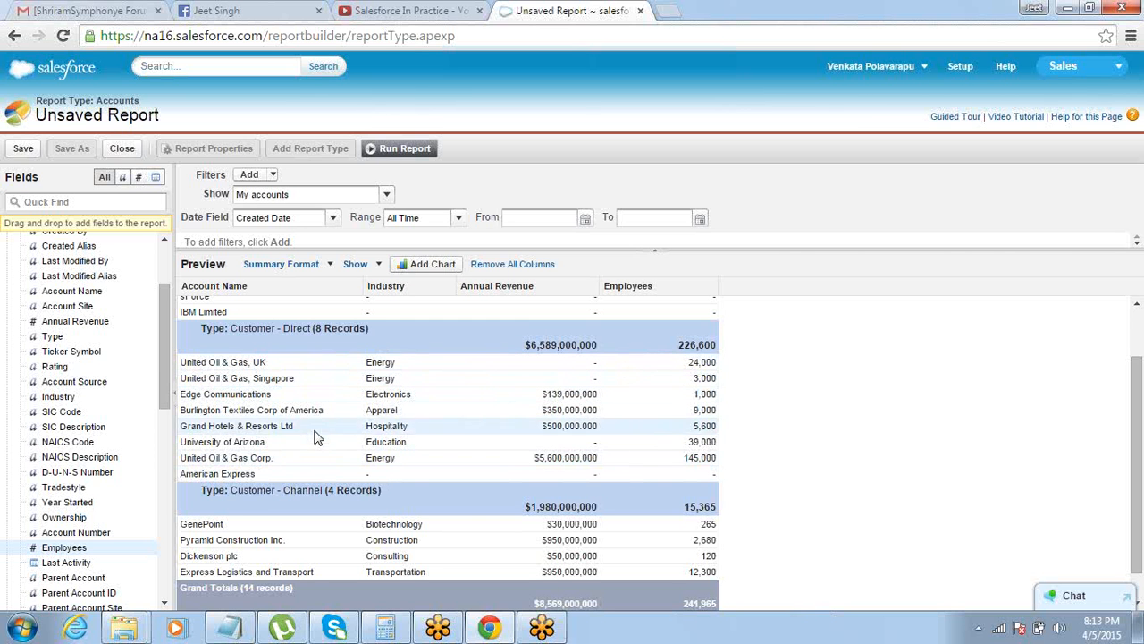
Hide the record details and the drop zones in the summary report preview
{"action": "left_click", "coordinate": [376, 267]}
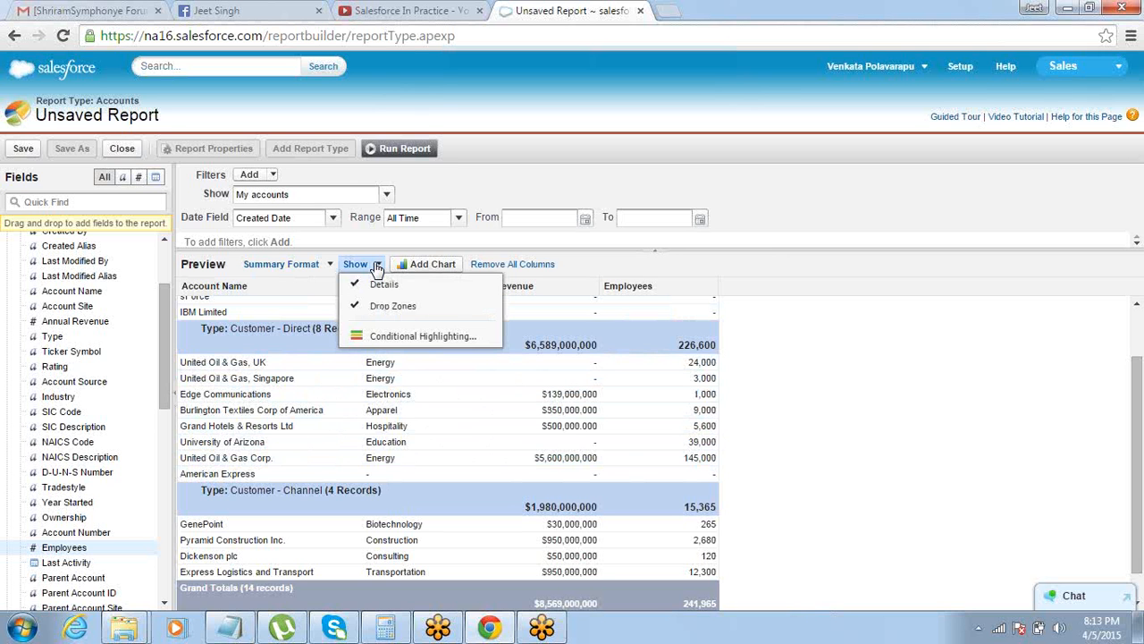
{"action": "left_click", "coordinate": [375, 285]}
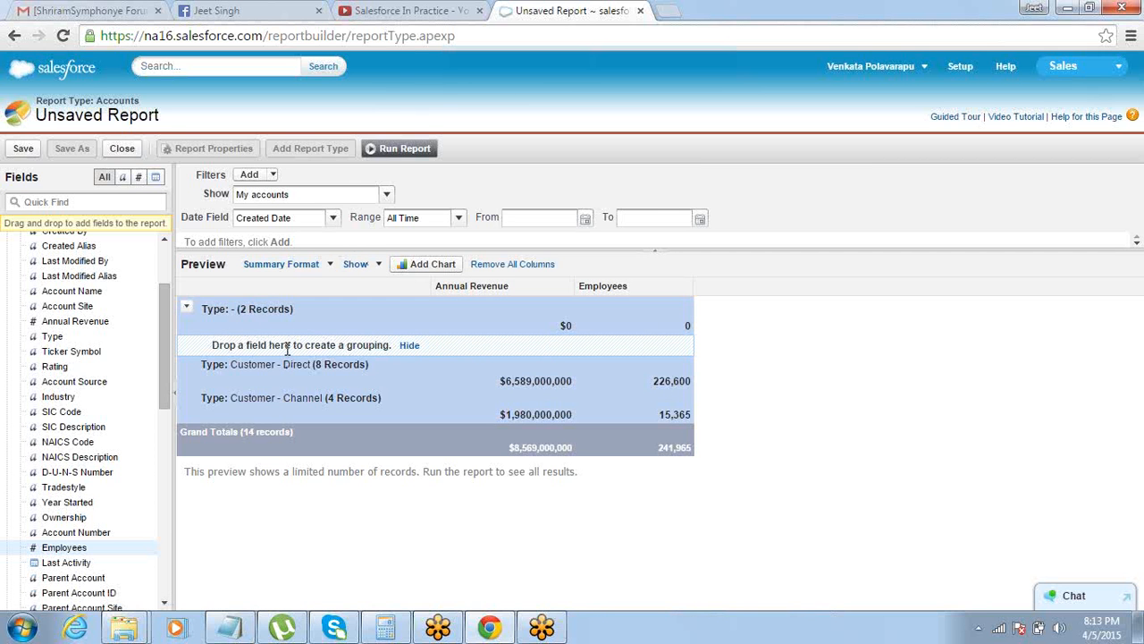
{"action": "left_click", "coordinate": [378, 266]}
{"action": "left_click", "coordinate": [375, 307]}
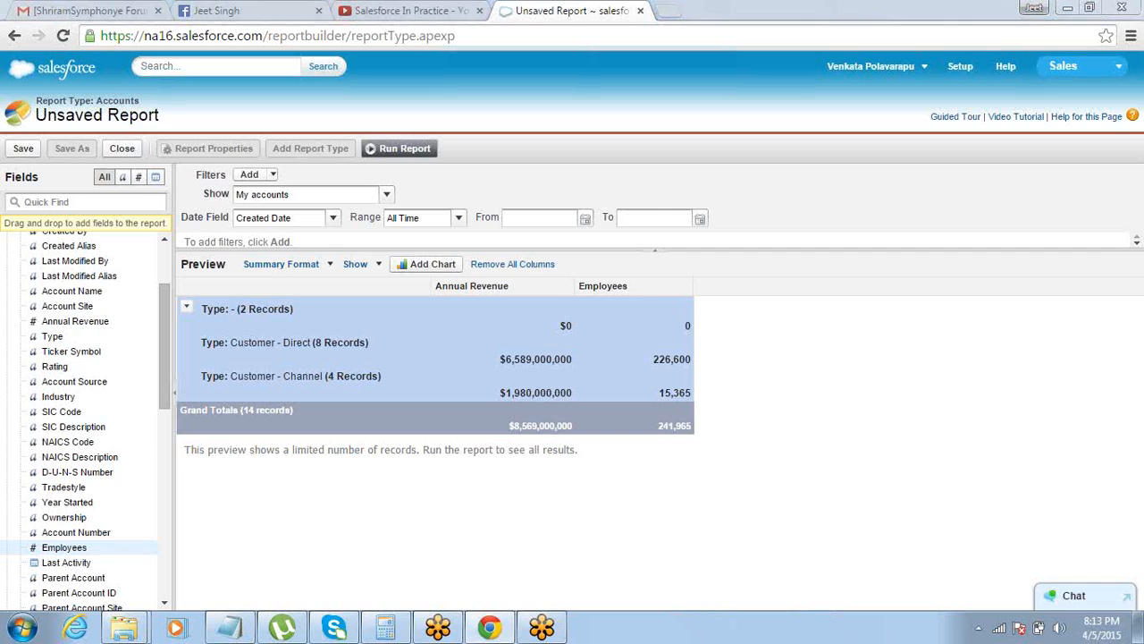
Switch to Notepad and describe the Matrix format as "Summarizes Values on both axes", reusing the wording of the Summary line
{"action": "key", "text": "alt+Tab"}
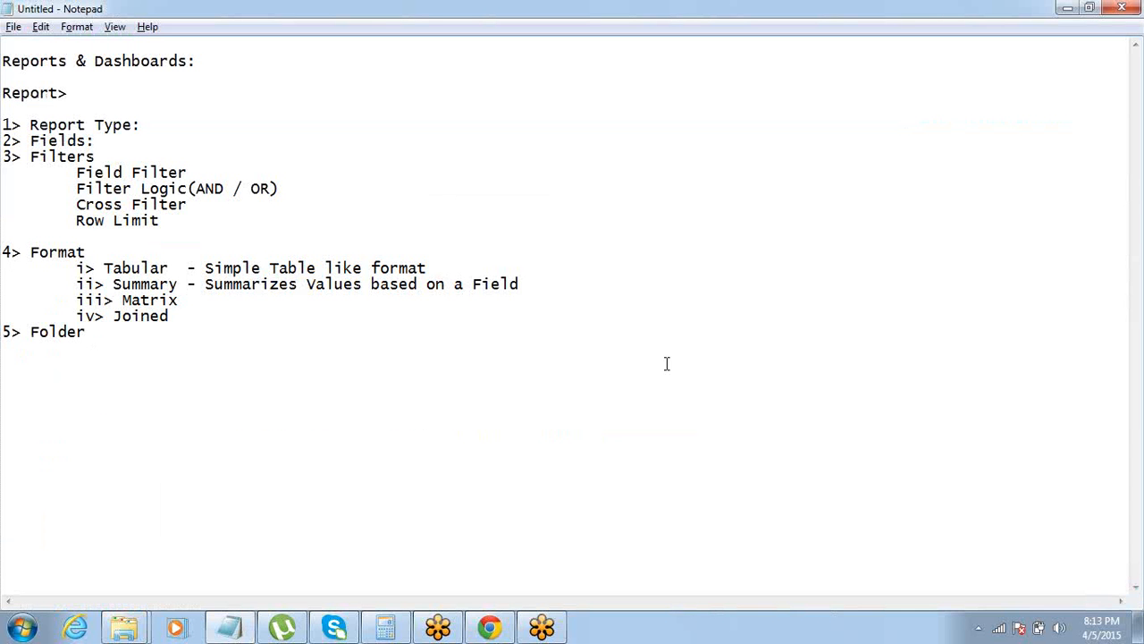
{"action": "type", "text": "-"}
{"action": "key", "text": "ctrl+Left"}
{"action": "key", "text": "ctrl+Left"}
{"action": "key", "text": "ctrl+Left"}
{"action": "key", "text": "ctrl+shift+Right"}
{"action": "key", "text": "ctrl+shift+Right"}
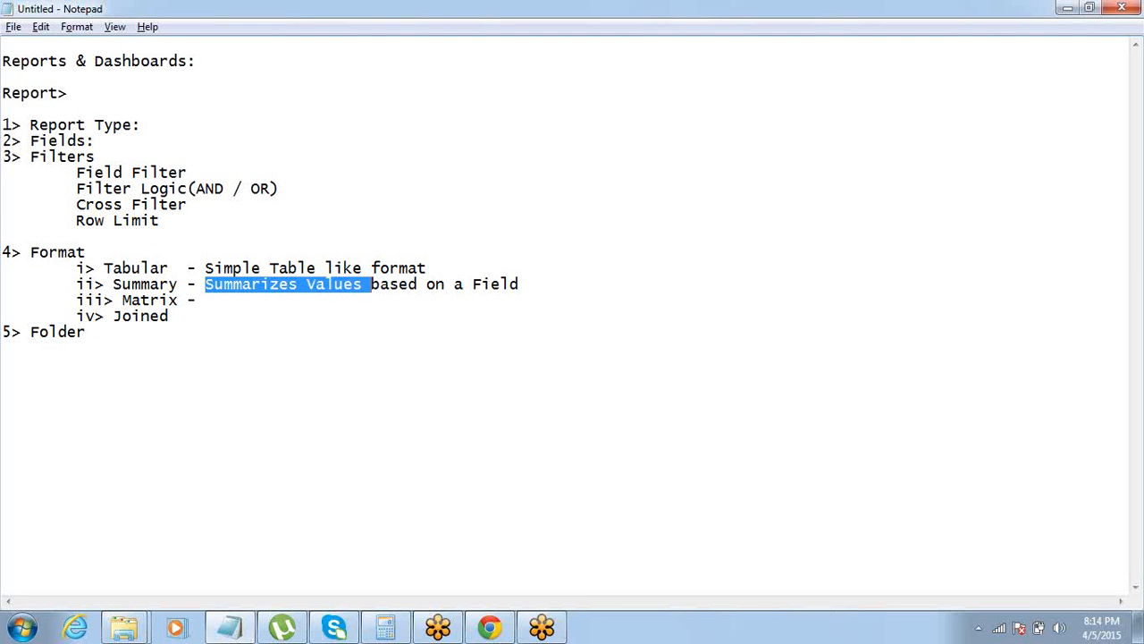
{"action": "key", "text": "ctrl+shift+Right"}
{"action": "key", "text": "ctrl+shift+Left"}
{"action": "key", "text": "ctrl+c"}
{"action": "key", "text": "Down"}
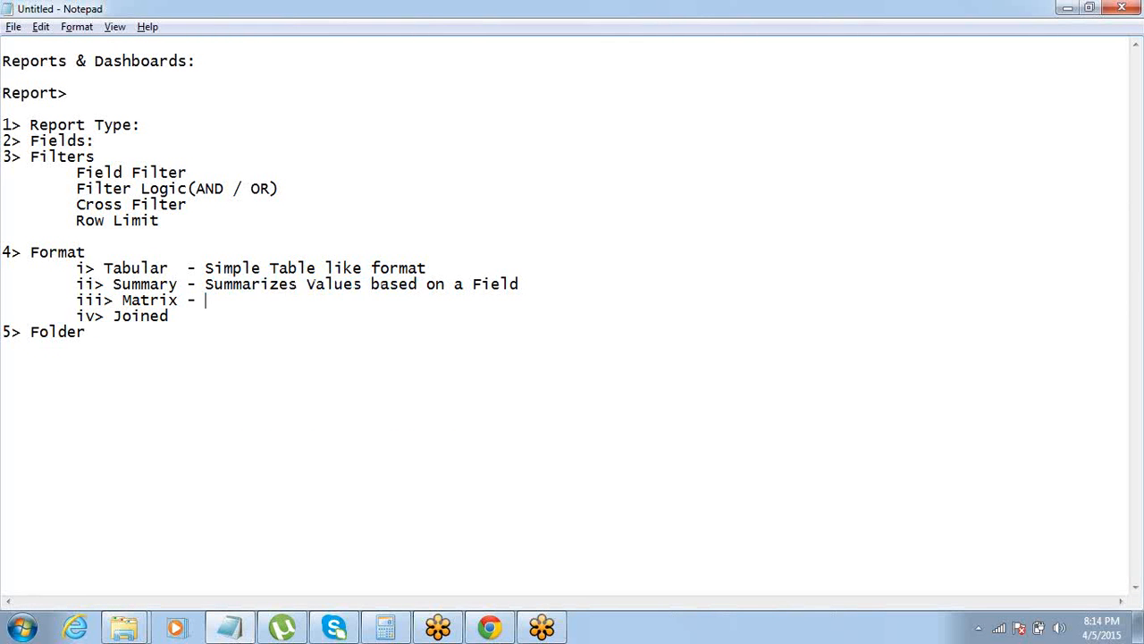
{"action": "key", "text": "ctrl+v"}
{"action": "type", "text": "on b"}
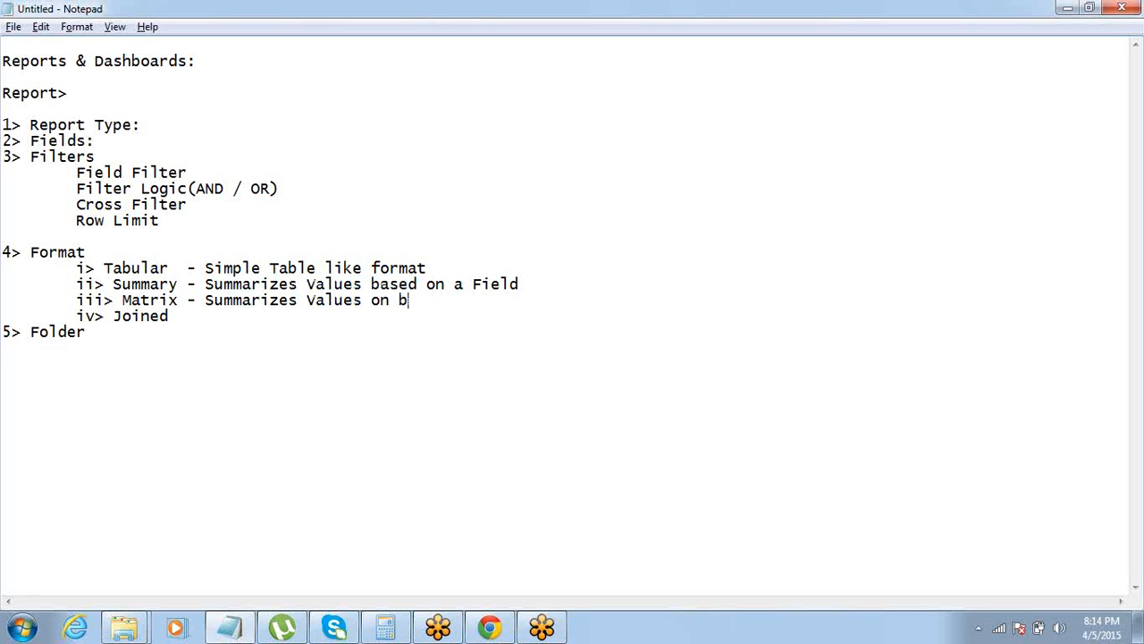
{"action": "type", "text": "oth axes"}
Switch back to the Salesforce report in Chrome and show the record details and drop zones again
{"action": "key", "text": "alt+Tab"}
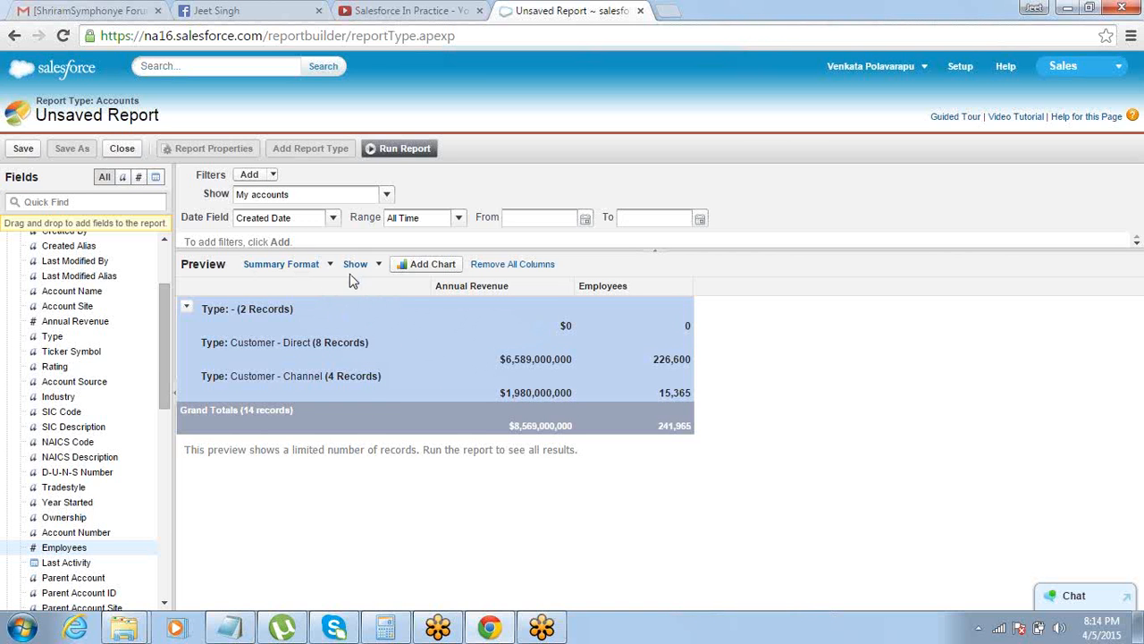
{"action": "left_click", "coordinate": [328, 265]}
{"action": "left_click", "coordinate": [375, 264]}
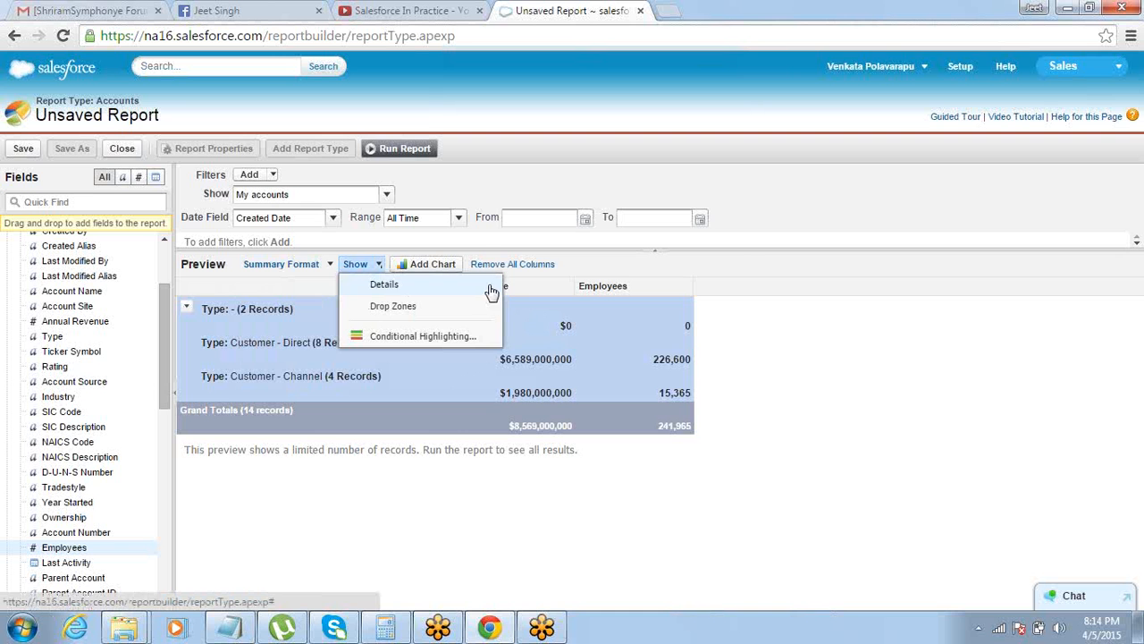
{"action": "left_click", "coordinate": [724, 231]}
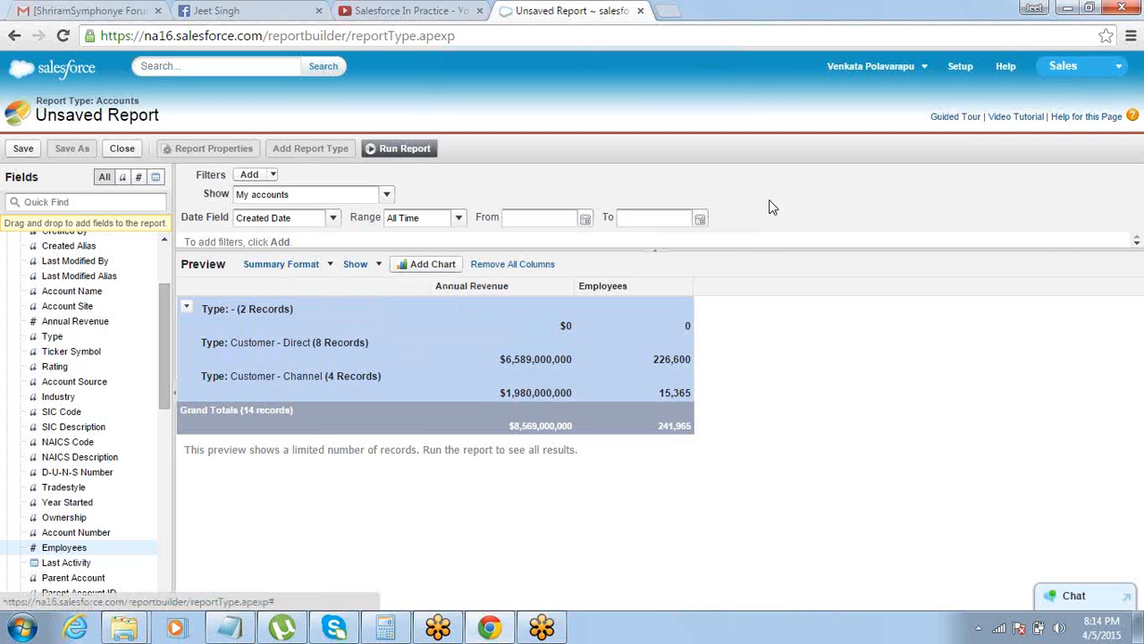
{"action": "left_click", "coordinate": [376, 265]}
{"action": "left_click", "coordinate": [367, 286]}
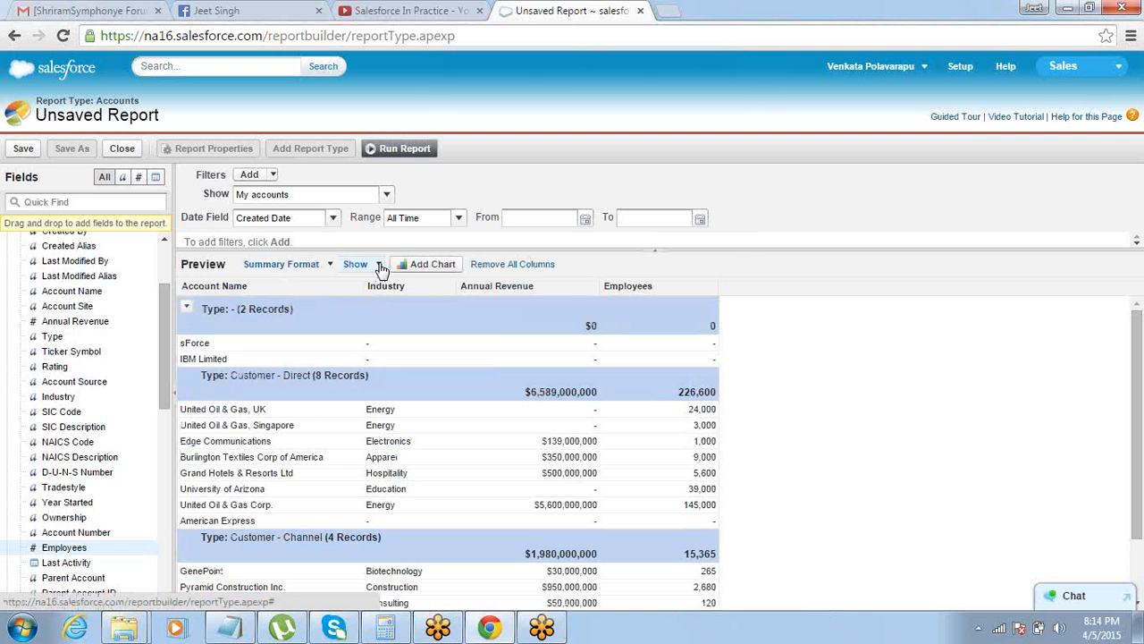
{"action": "left_click", "coordinate": [376, 265]}
{"action": "left_click", "coordinate": [380, 306]}
Switch the report to Tabular format and from there to Matrix format
{"action": "left_click", "coordinate": [328, 264]}
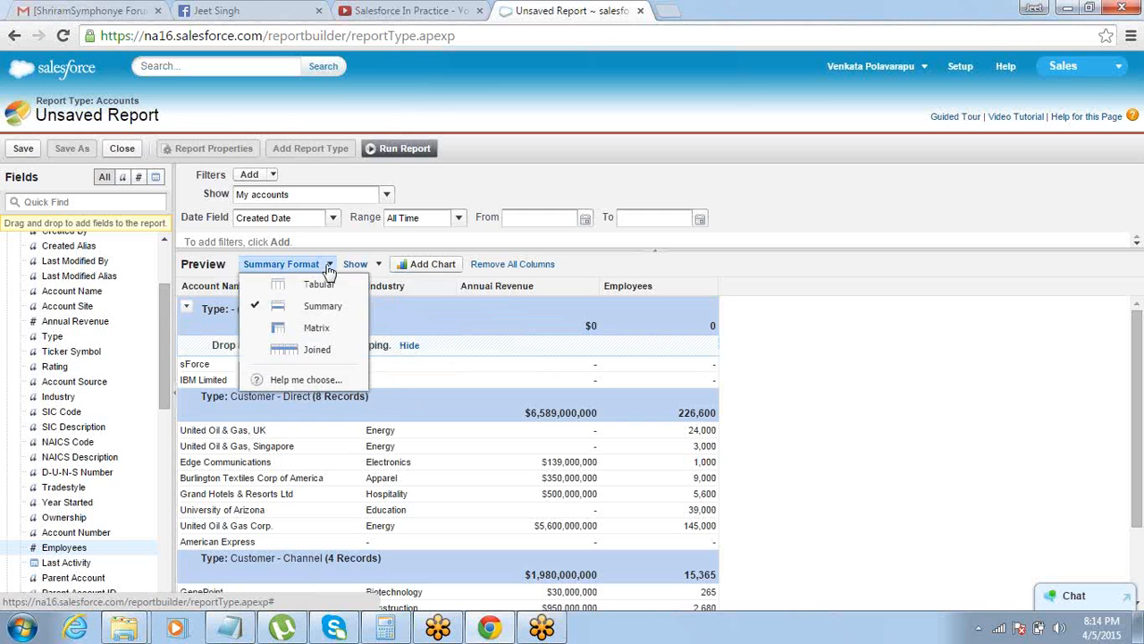
{"action": "left_click", "coordinate": [319, 286]}
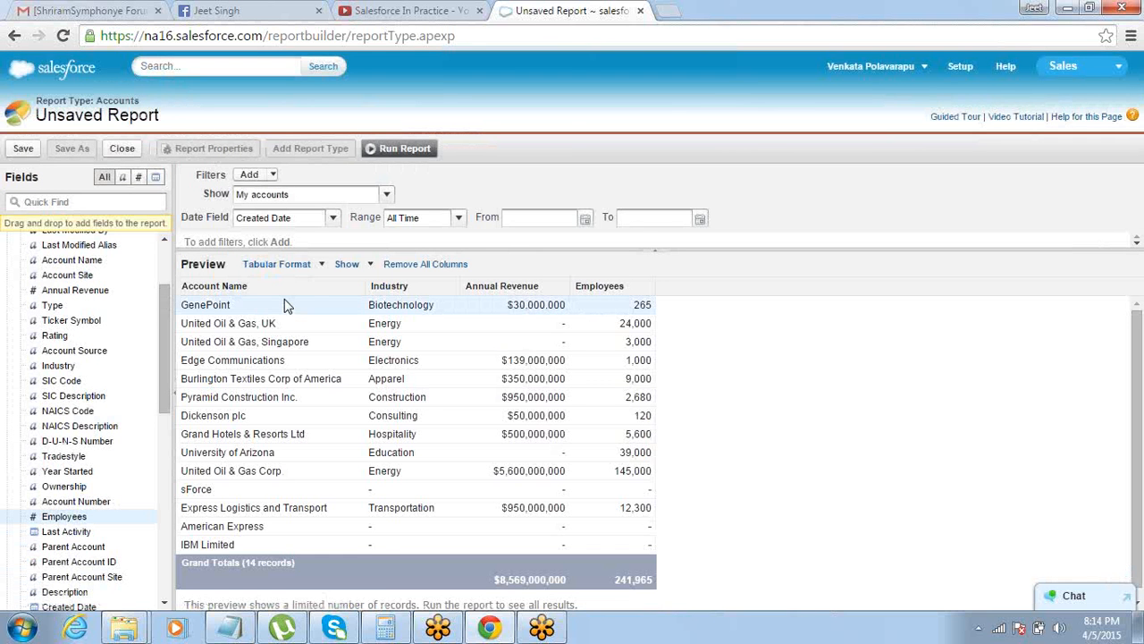
{"action": "left_click", "coordinate": [321, 266]}
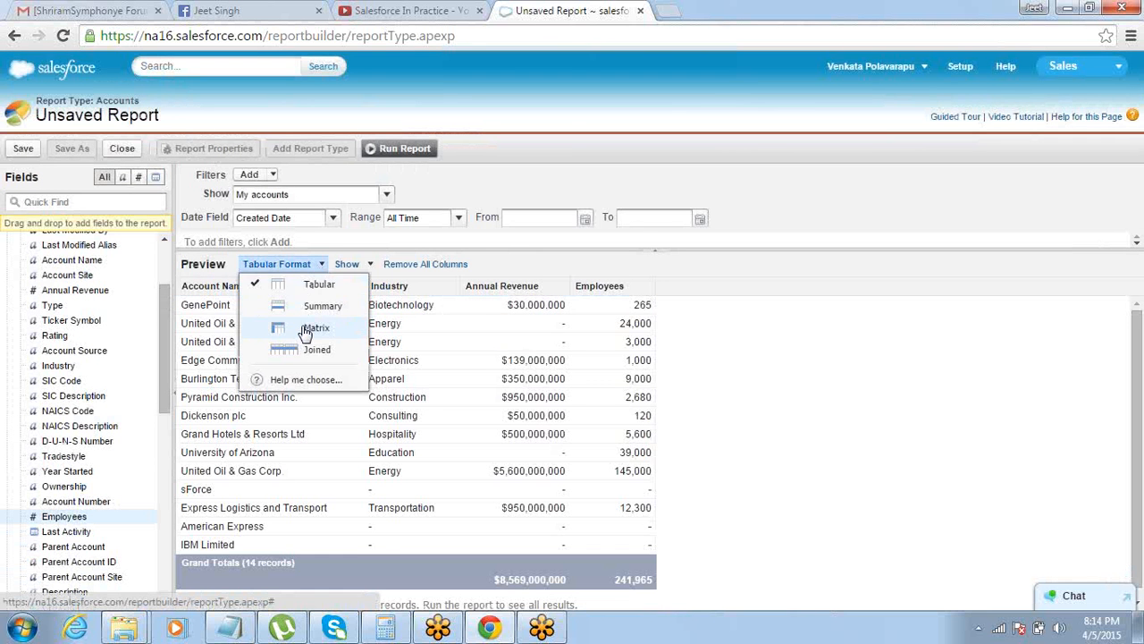
{"action": "left_click", "coordinate": [305, 328]}
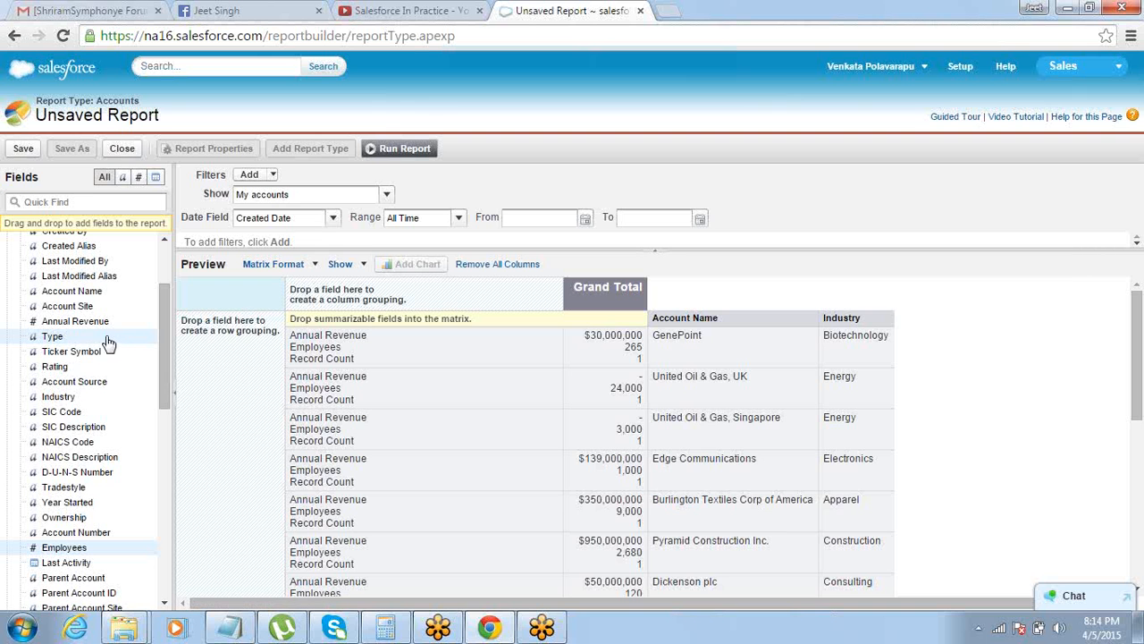
Group the matrix columns by Type and the matrix rows by Industry
{"action": "left_click_drag", "start_coordinate": [104, 338], "coordinate": [348, 297]}
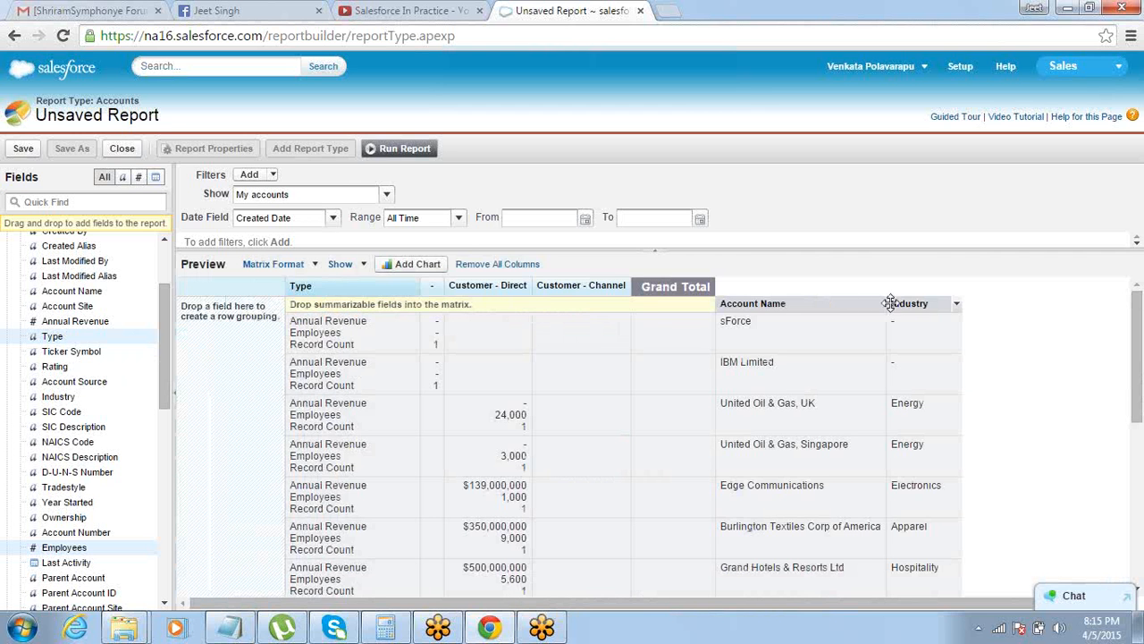
{"action": "left_click_drag", "start_coordinate": [899, 303], "coordinate": [232, 360]}
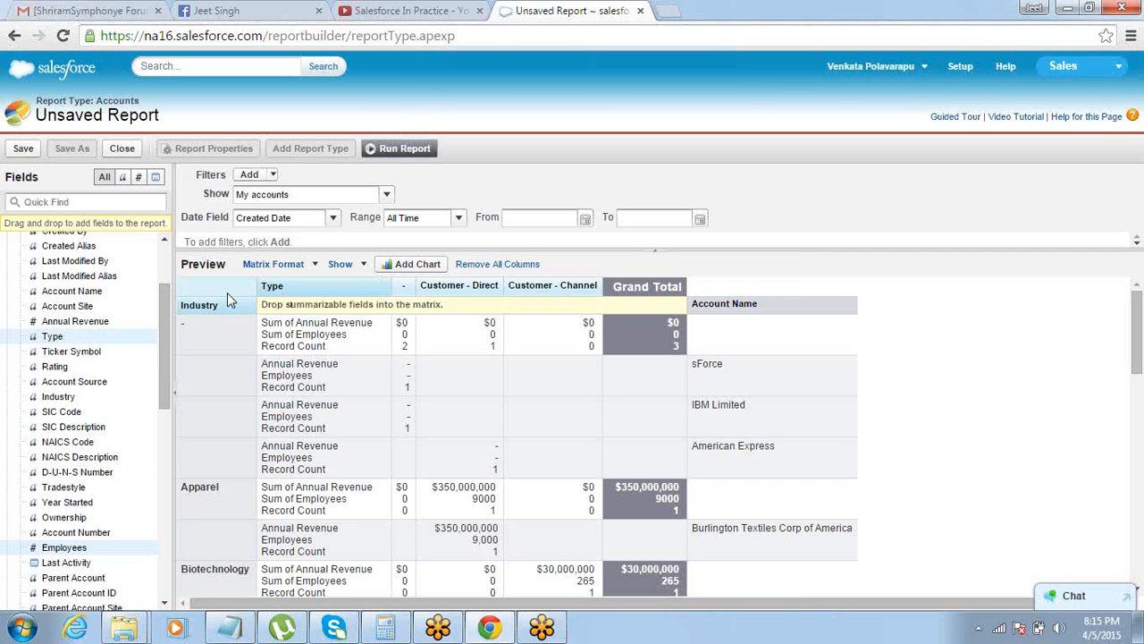
Hide the Record Count and Details in the matrix report preview
{"action": "left_click", "coordinate": [357, 264]}
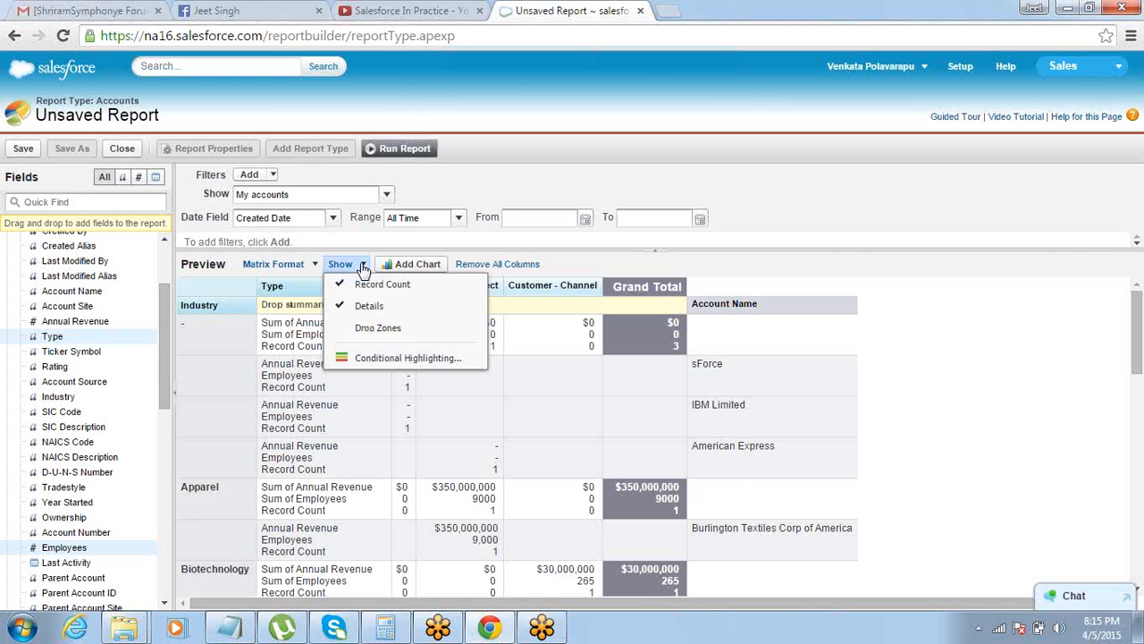
{"action": "left_click", "coordinate": [361, 283]}
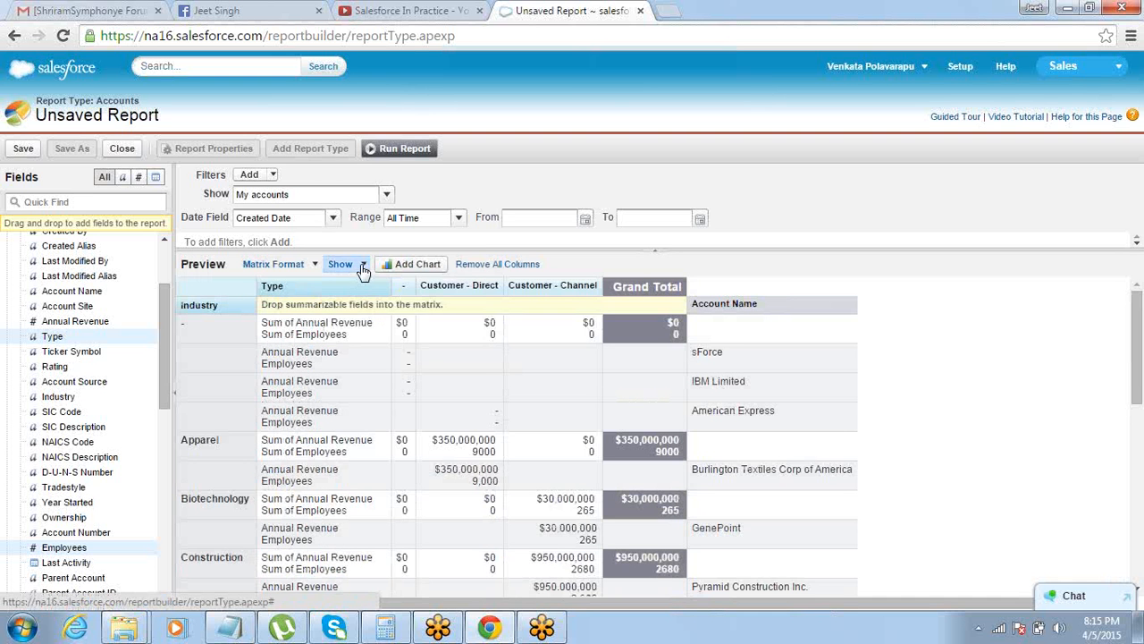
{"action": "left_click", "coordinate": [358, 265]}
{"action": "left_click", "coordinate": [362, 305]}
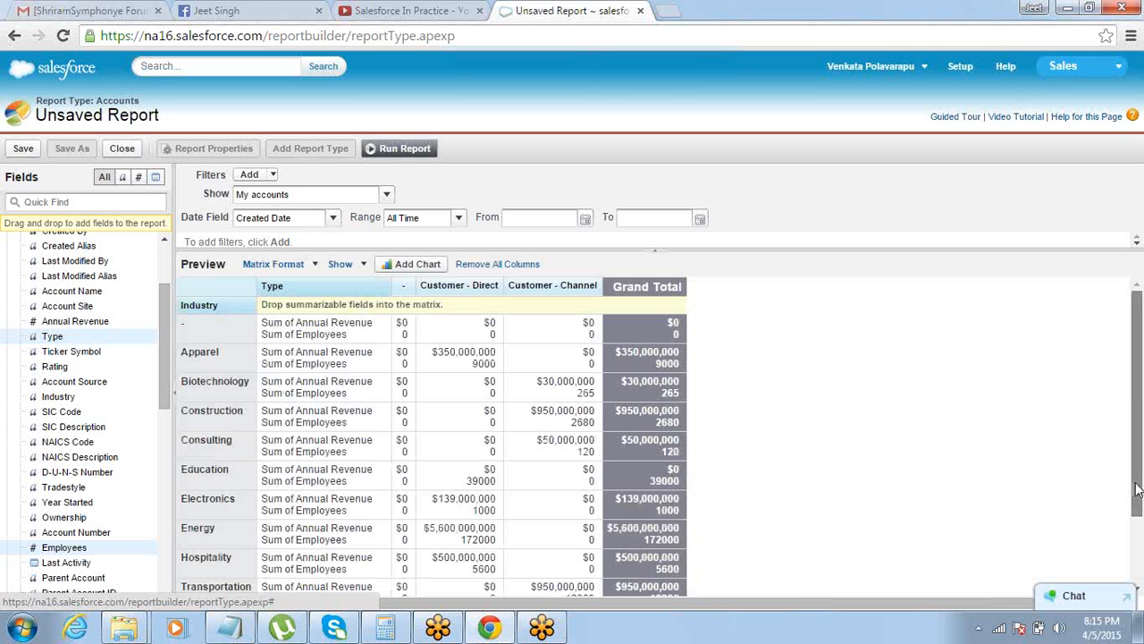
Examine the revenue and employee sums where the Apparel row meets Customer - Direct, and the Construction row
{"action": "mouse_move", "coordinate": [1138, 485]}
{"action": "left_mouse_down"}
{"action": "mouse_move", "coordinate": [1137, 505]}
{"action": "mouse_move", "coordinate": [1137, 484]}
{"action": "left_mouse_up"}
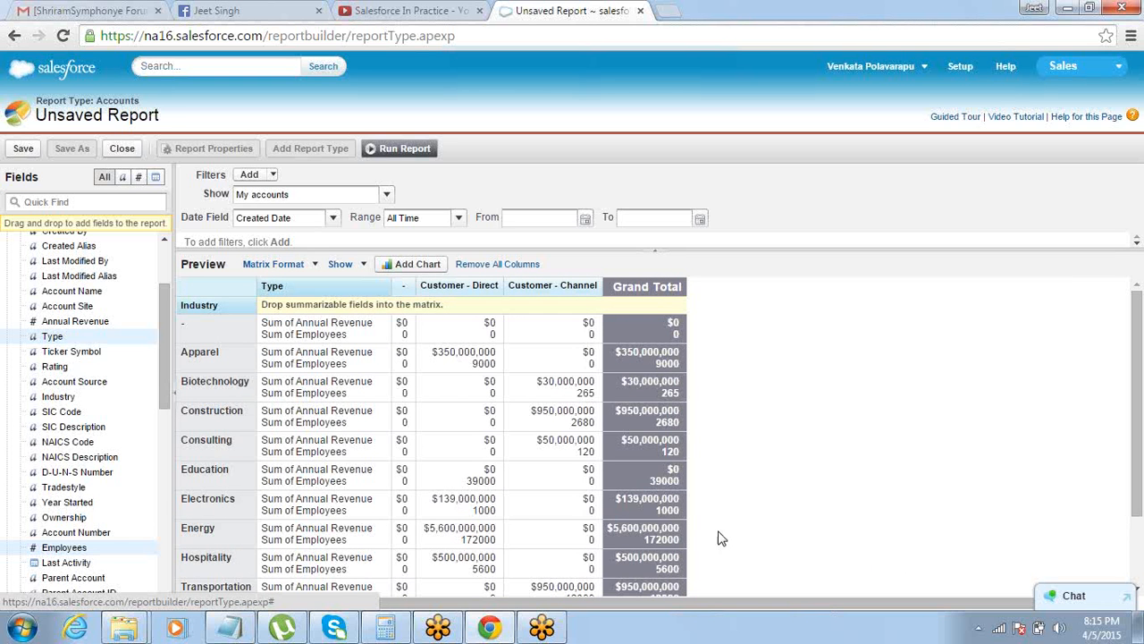
{"action": "double_click", "coordinate": [190, 354]}
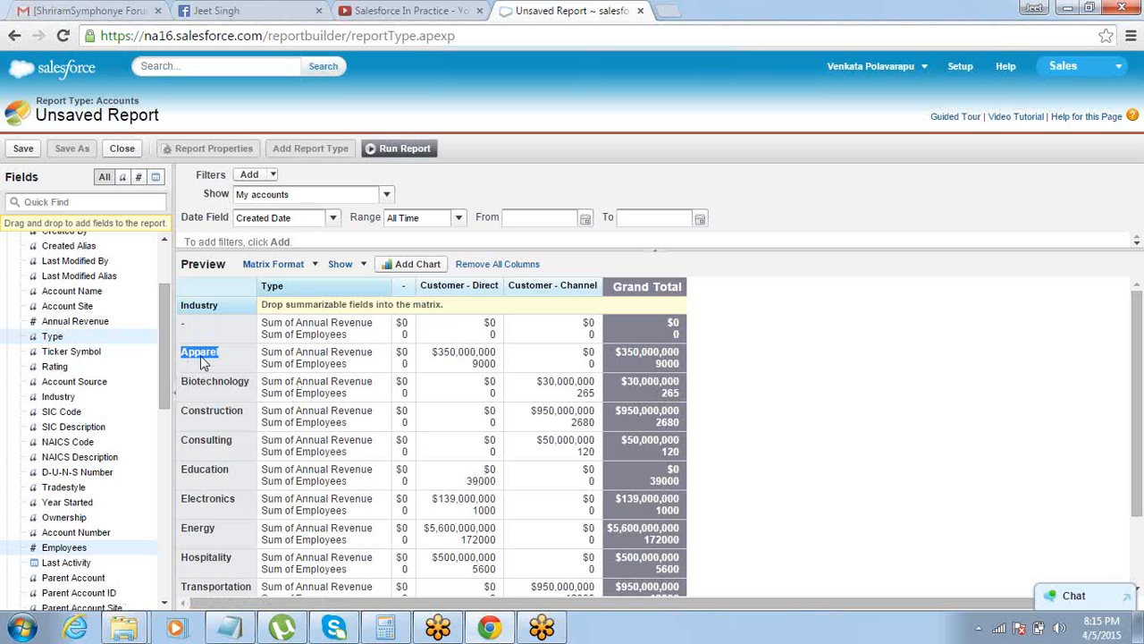
{"action": "double_click", "coordinate": [456, 284]}
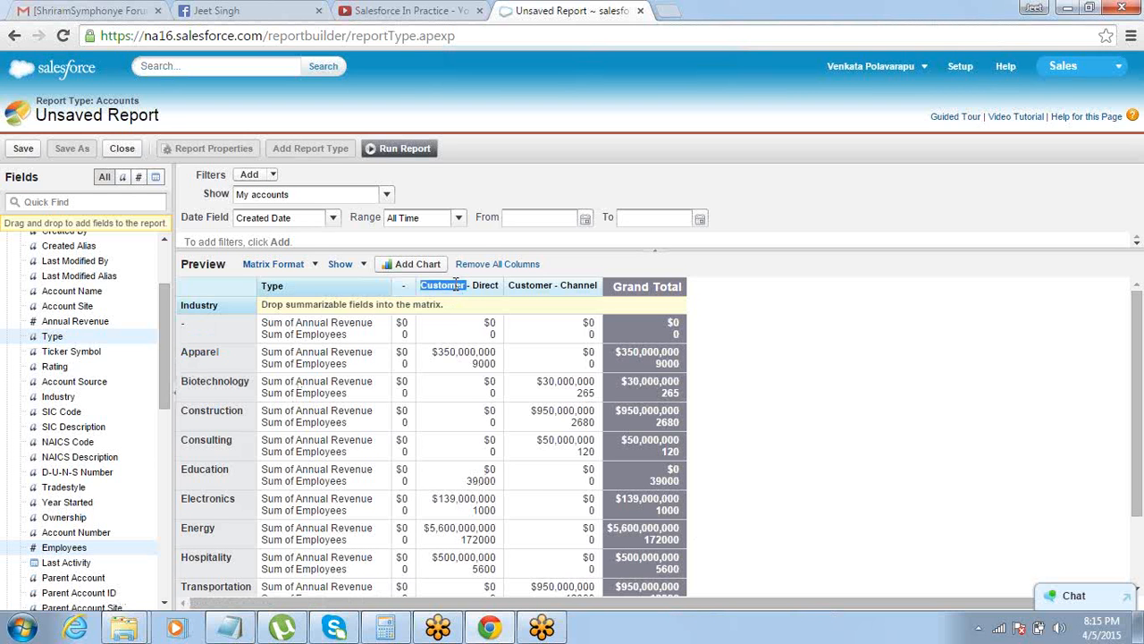
{"action": "left_click_drag", "start_coordinate": [432, 351], "coordinate": [498, 365]}
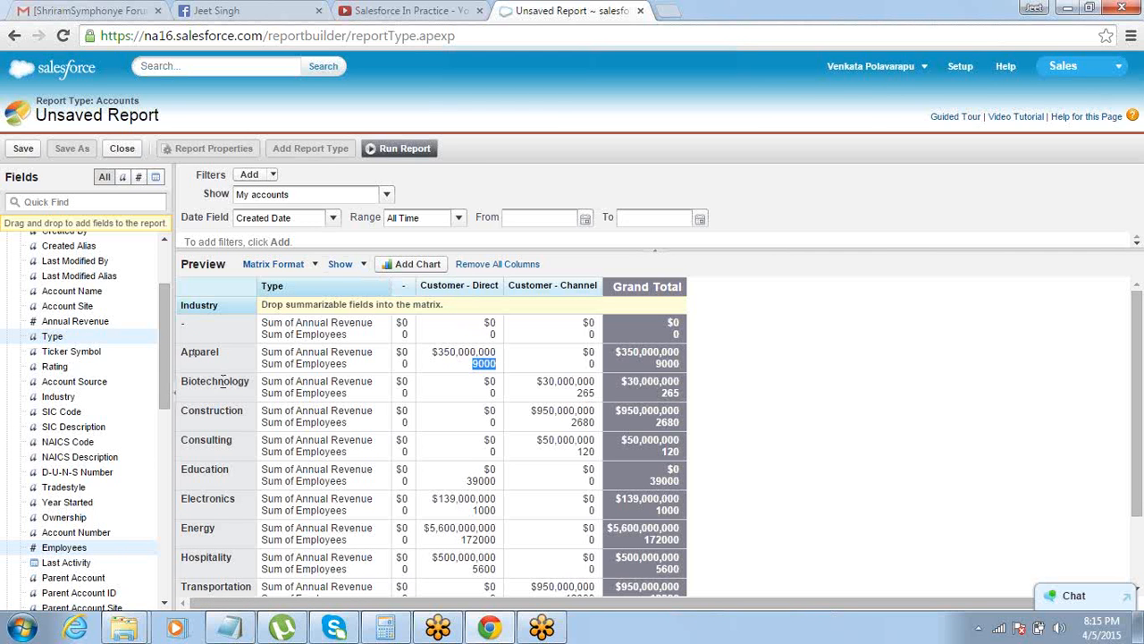
{"action": "double_click", "coordinate": [202, 411]}
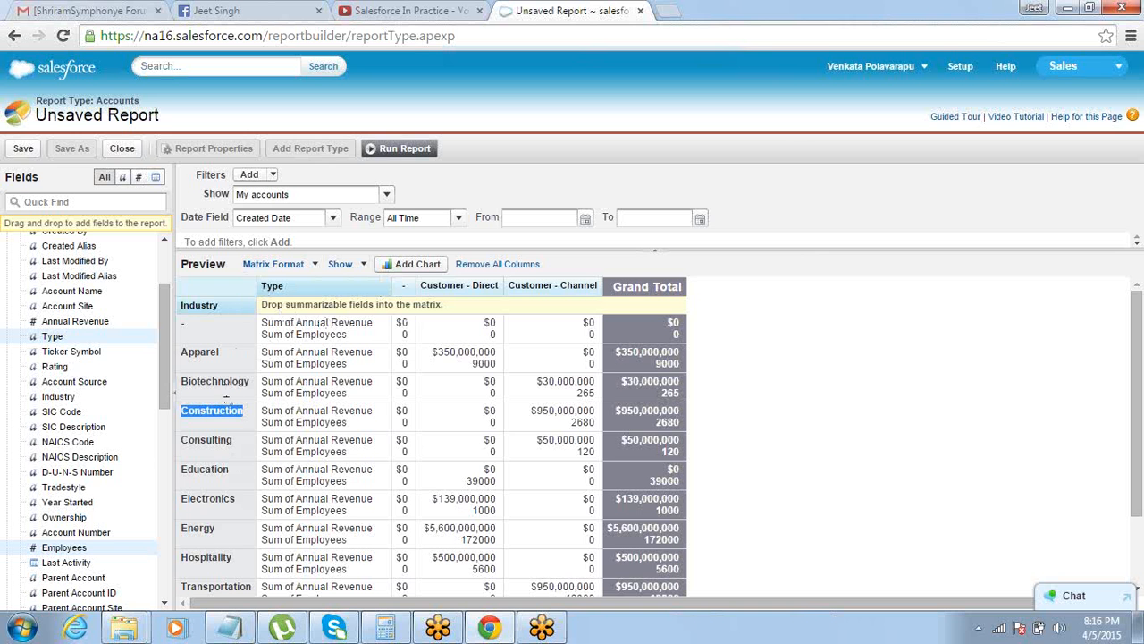
Switch to Notepad, add a dash after Joined and insert a blank line before the Folder item
{"action": "mouse_move", "coordinate": [236, 632]}
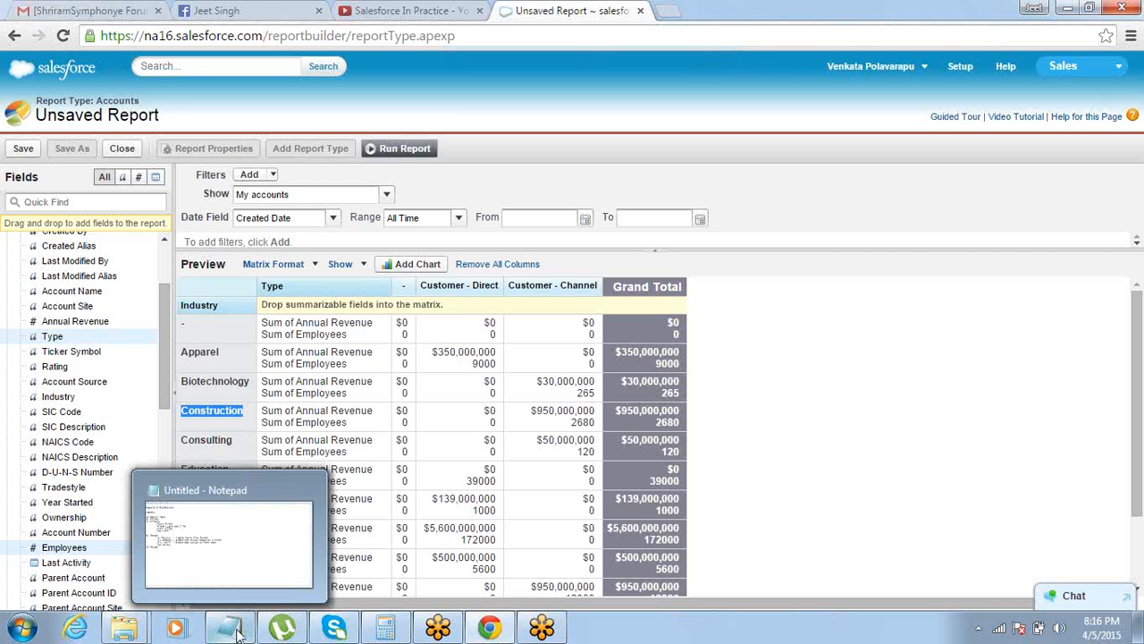
{"action": "left_click", "coordinate": [248, 554]}
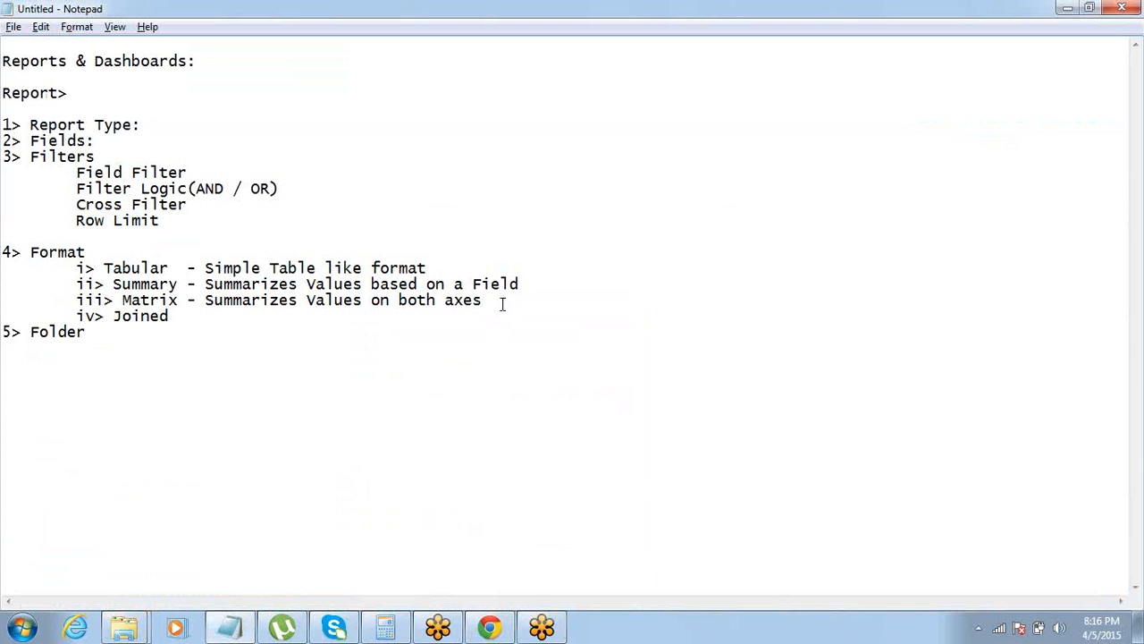
{"action": "key", "text": "Down"}
{"action": "type", "text": "-"}
{"action": "key", "text": "Return"}
{"action": "key", "text": "Down"}
{"action": "key", "text": "End"}
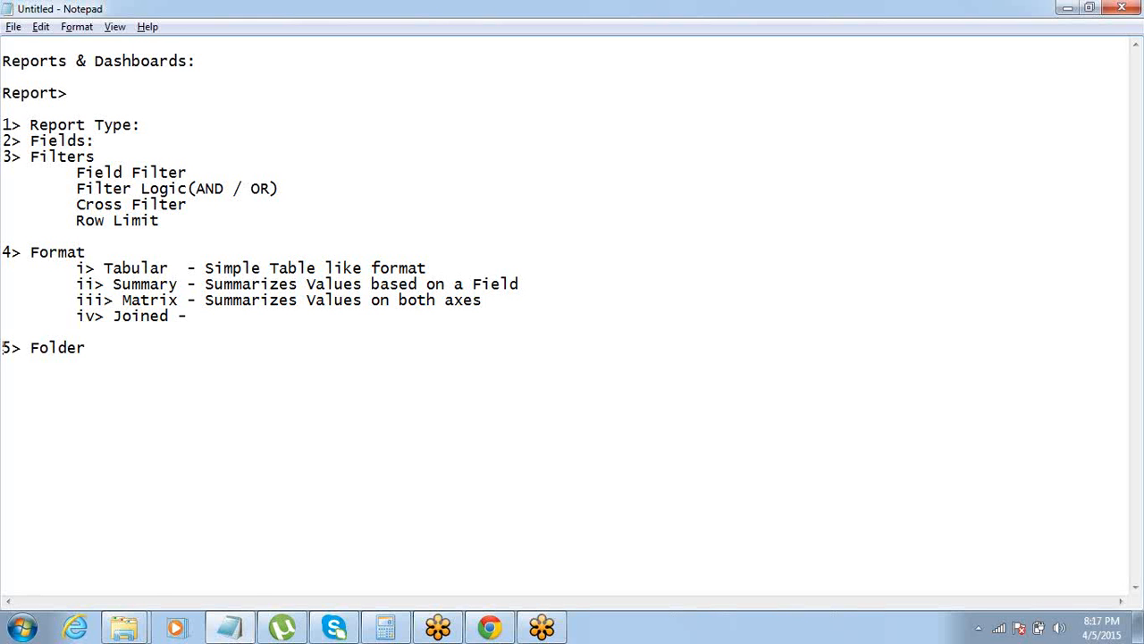
Switch back to the Salesforce report in Chrome, run it and review the full matrix results
{"action": "left_click", "coordinate": [491, 625]}
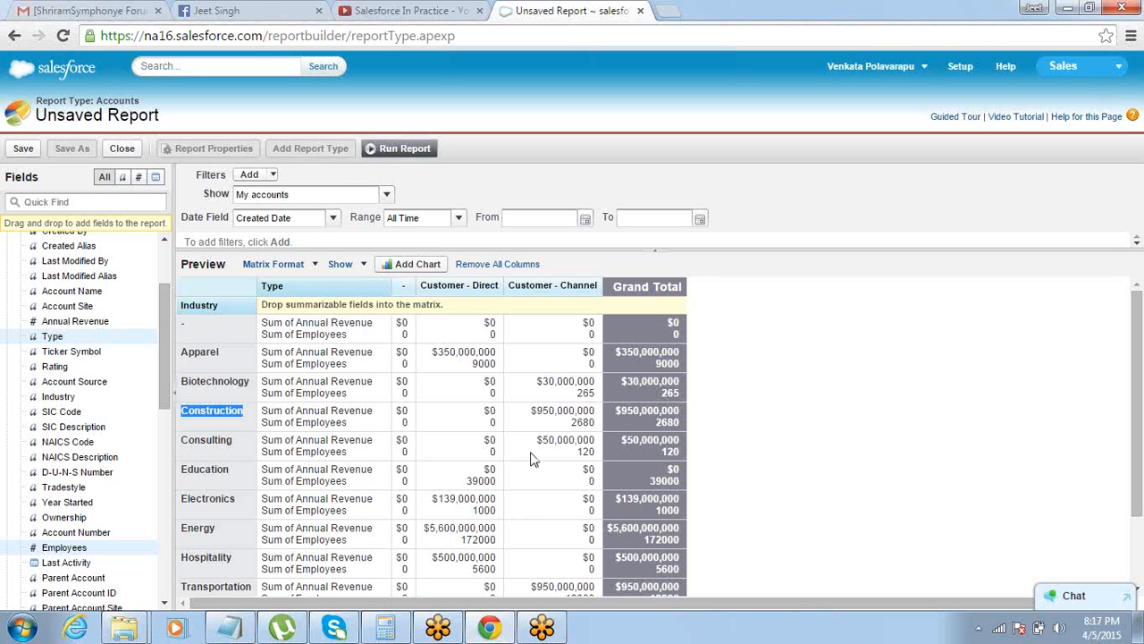
{"action": "left_click", "coordinate": [408, 152]}
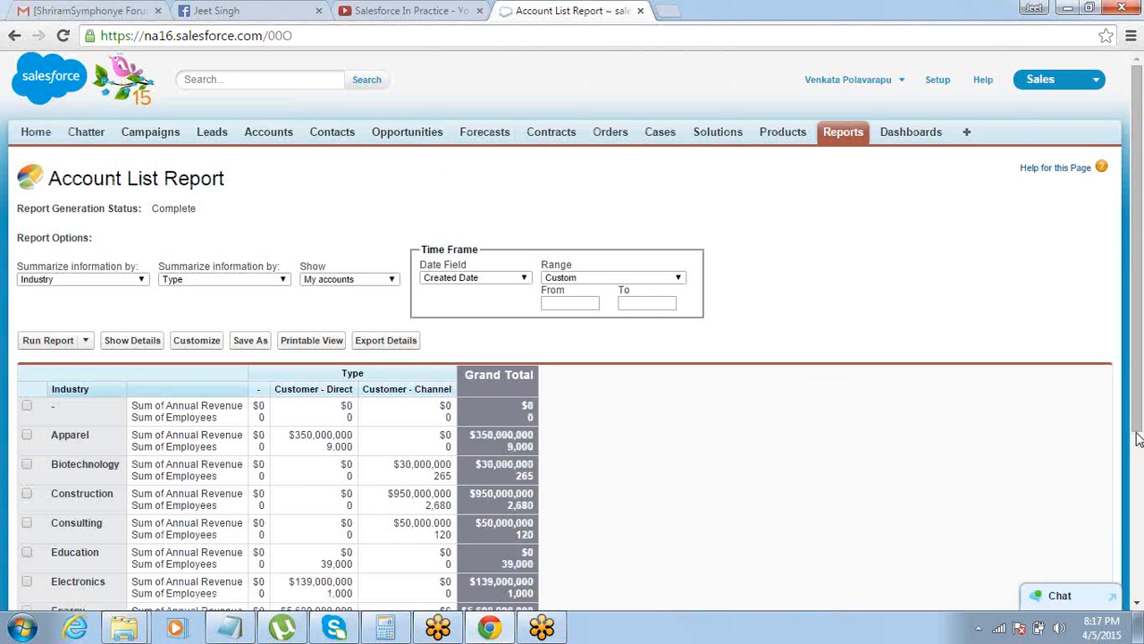
{"action": "left_click", "coordinate": [1137, 436]}
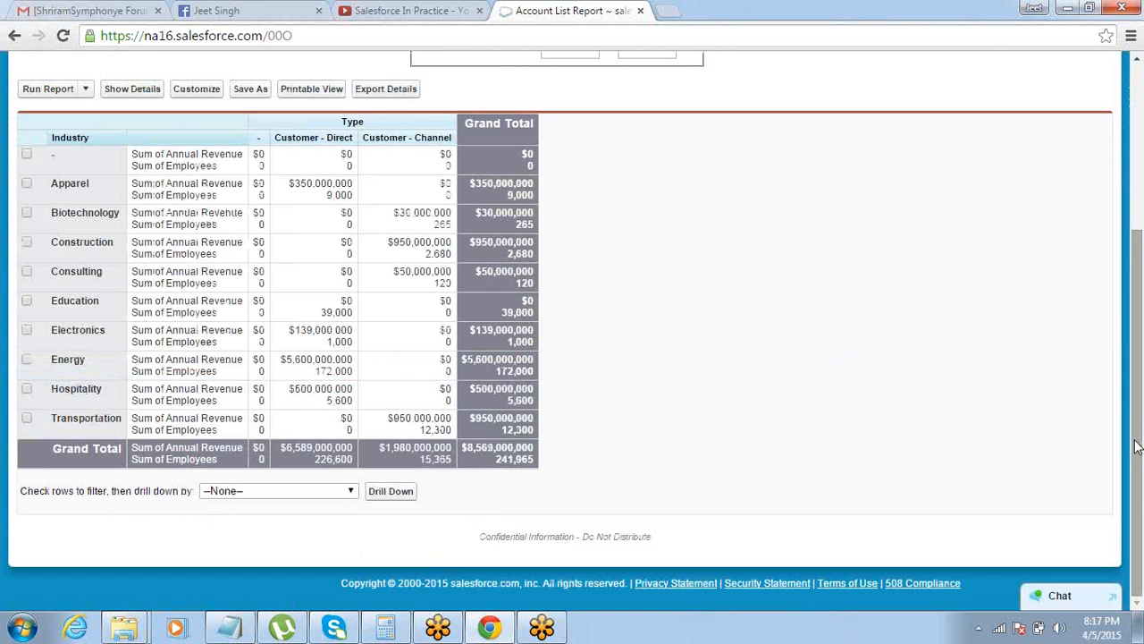
{"action": "left_click_drag", "start_coordinate": [1137, 487], "coordinate": [1092, 351]}
{"action": "scroll", "coordinate": [1095, 358], "scroll_direction": "down", "scroll_amount": 1}
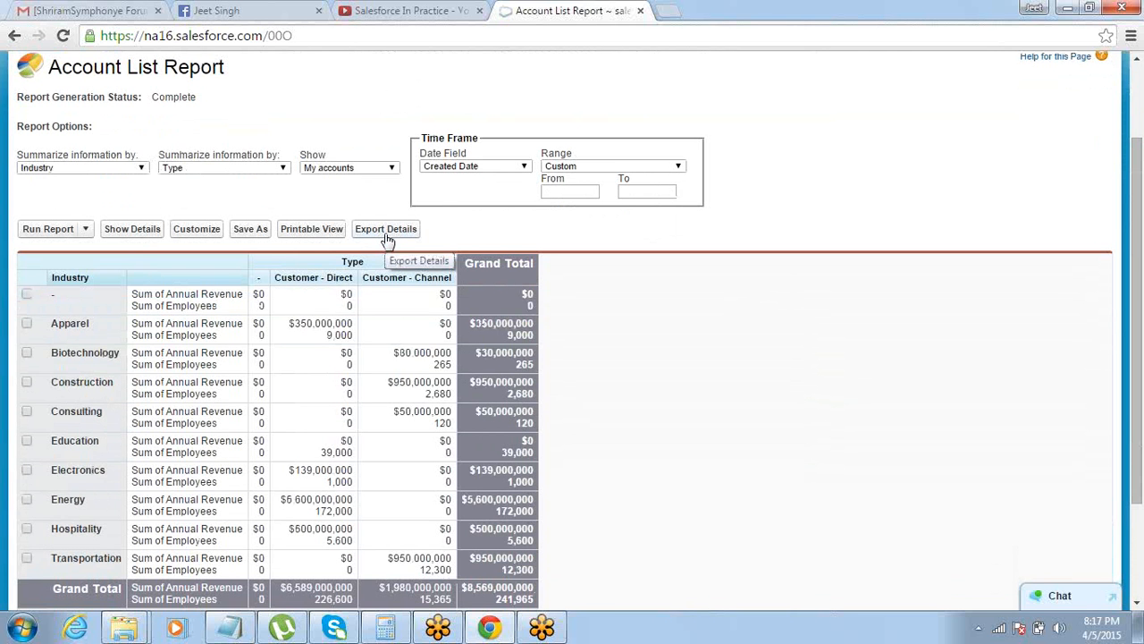
Add the line "Export Details - XLS / CSV" below Folder in the Notepad notes and return to the report in Chrome
{"action": "key", "text": "alt+Tab"}
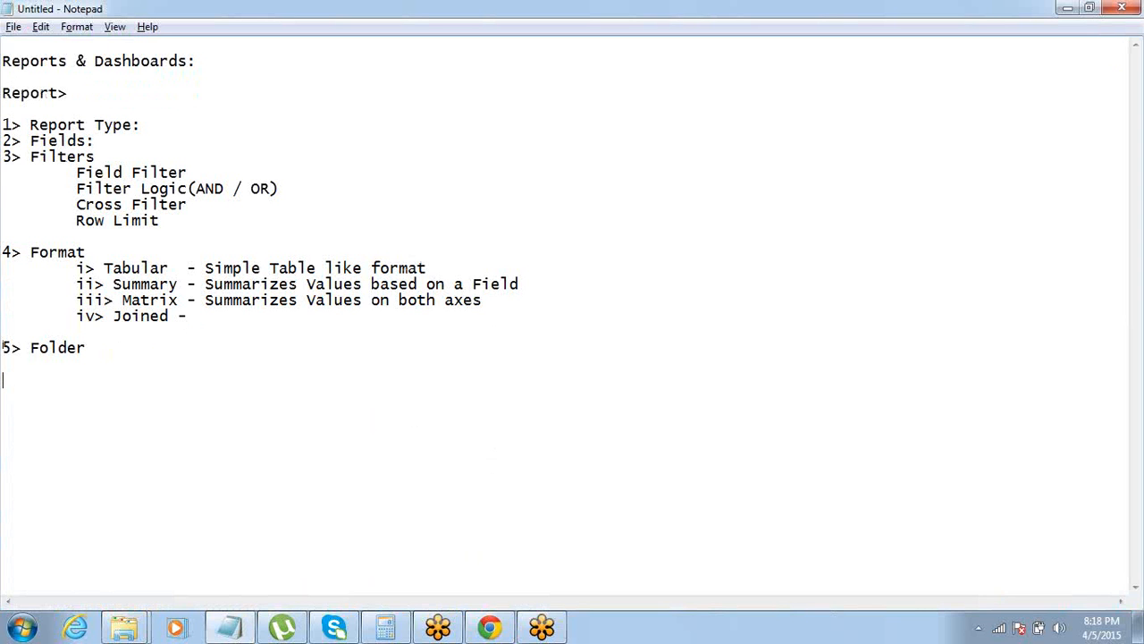
{"action": "type", "text": "E"}
{"action": "type", "text": "xport "}
{"action": "type", "text": "-"}
{"action": "key", "text": "BackSpace"}
{"action": "key", "text": "BackSpace"}
{"action": "type", "text": "Deta"}
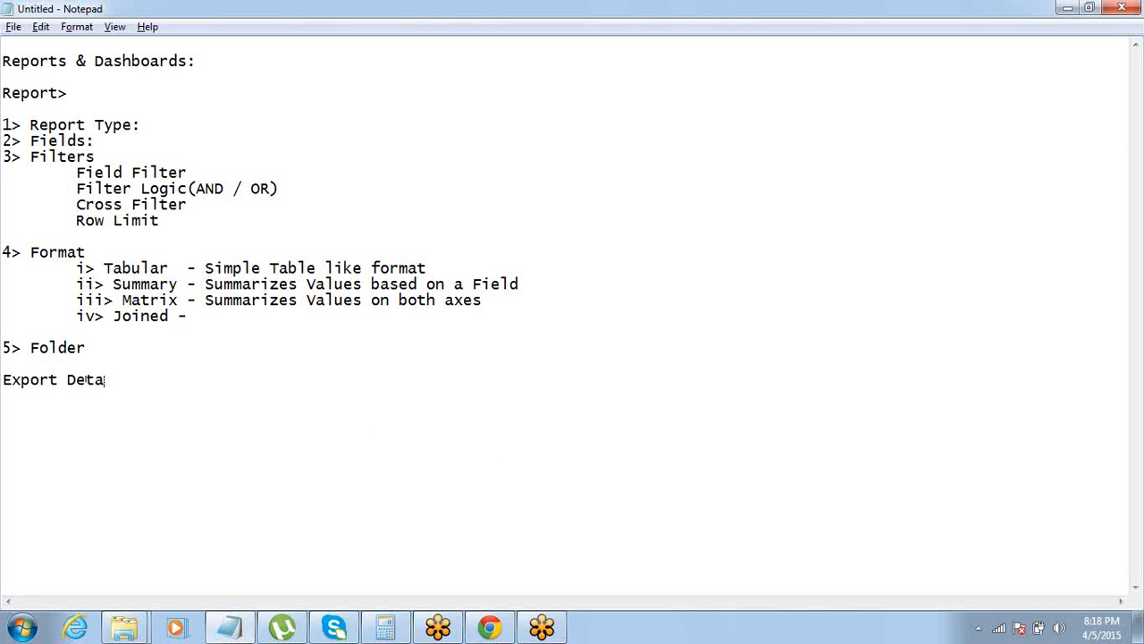
{"action": "type", "text": "ils - E"}
{"action": "key", "text": "BackSpace"}
{"action": "type", "text": "XLS / CSV"}
{"action": "key", "text": "alt+Tab"}
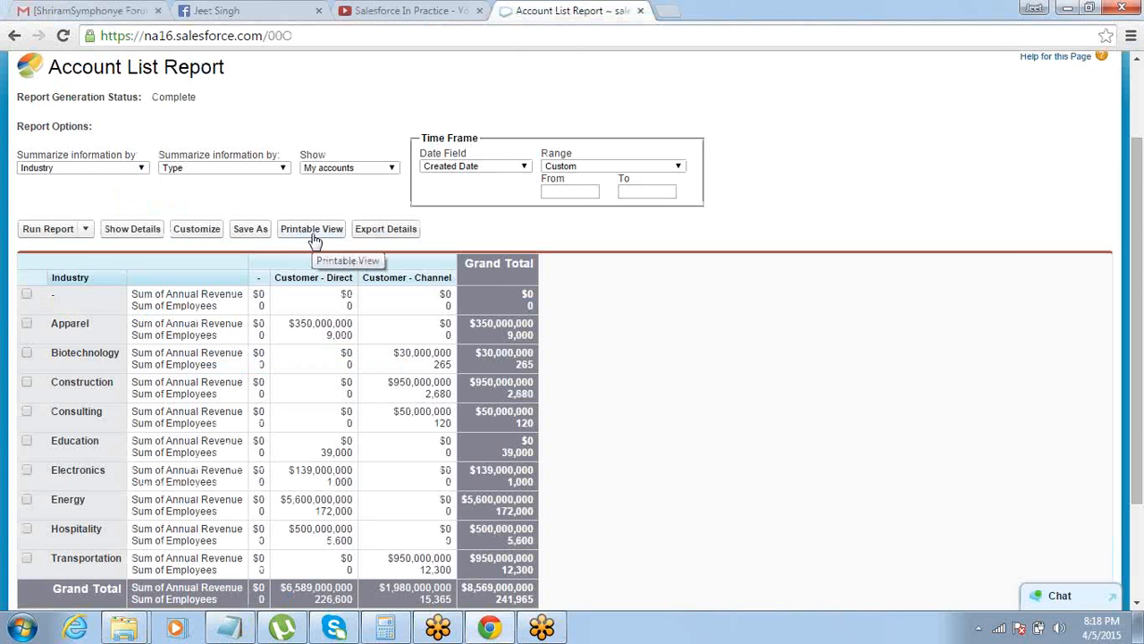
Add the line "Print" below Export Details in the Notepad notes and return to the report in Chrome
{"action": "key", "text": "alt+Tab"}
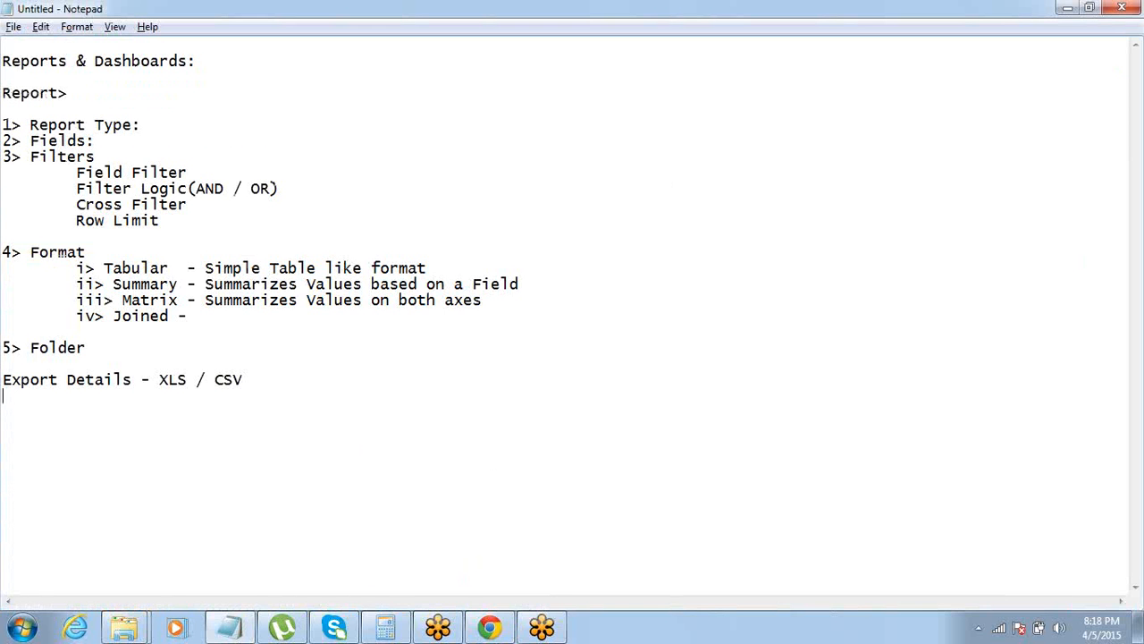
{"action": "type", "text": "Print"}
{"action": "key", "text": "alt+Tab"}
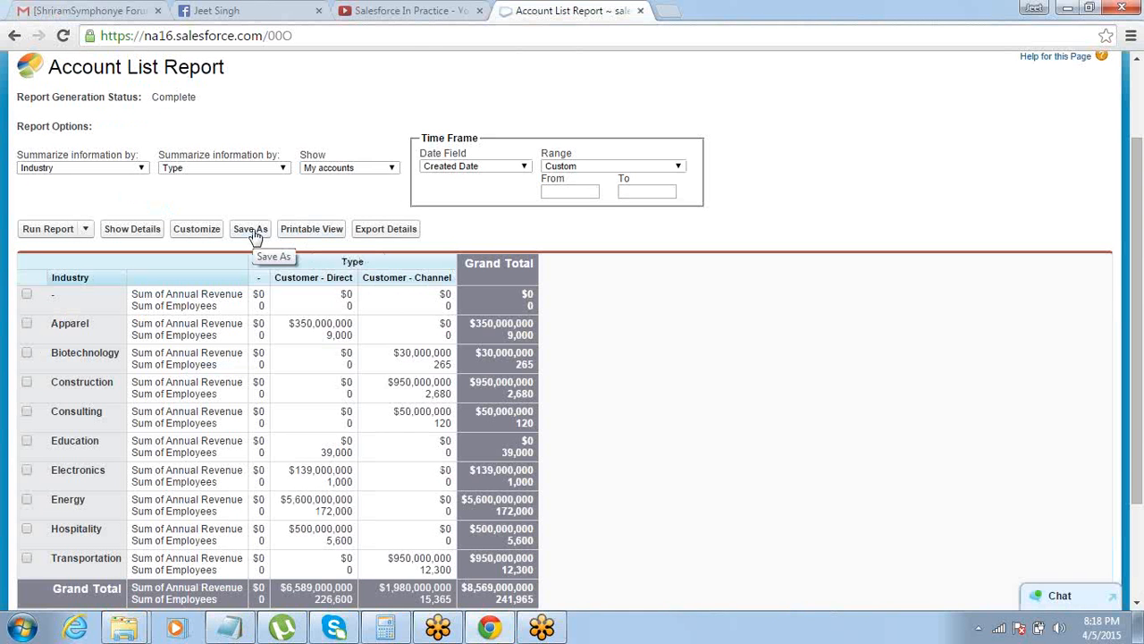
Save the report as "Report1" in the Unfiled Public Reports folder and return to the report
{"action": "left_click", "coordinate": [253, 230]}
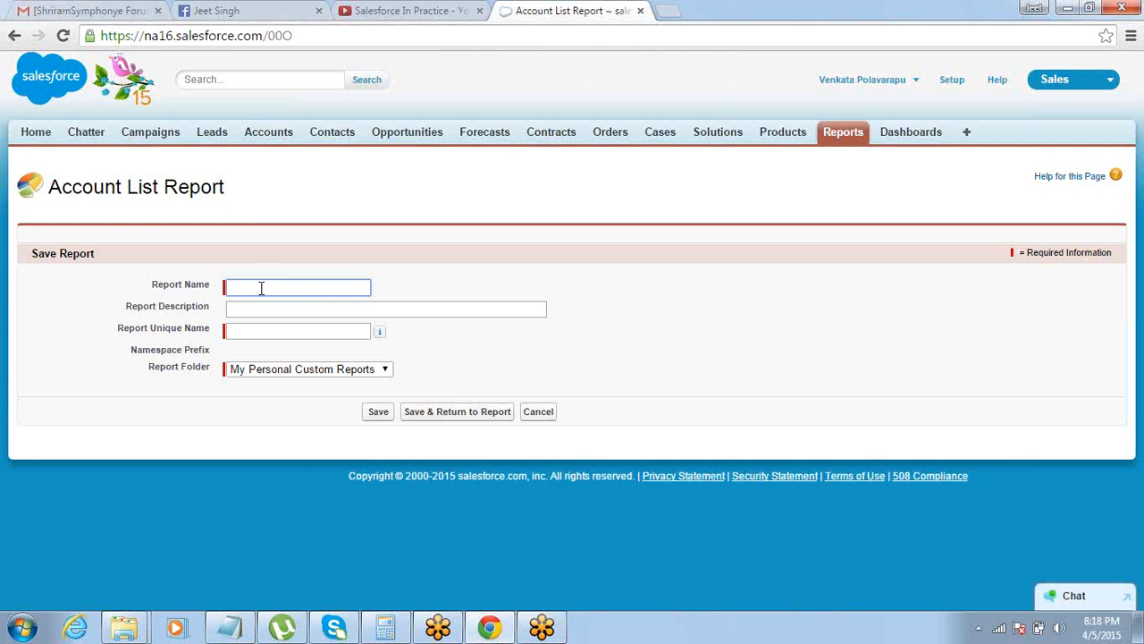
{"action": "left_click", "coordinate": [274, 374]}
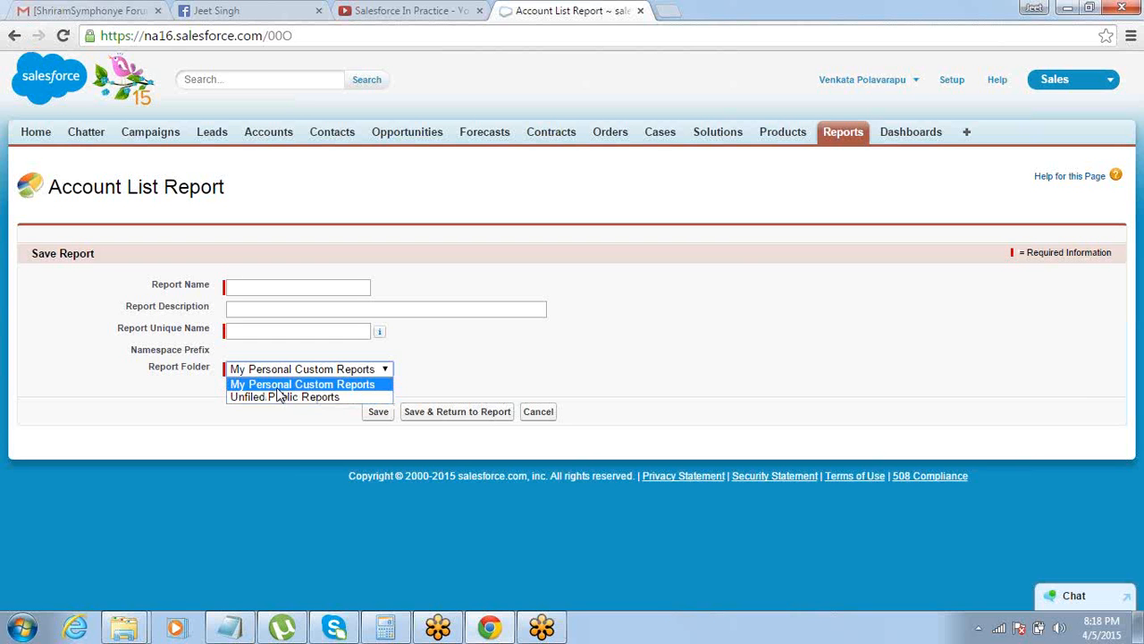
{"action": "left_click", "coordinate": [277, 399]}
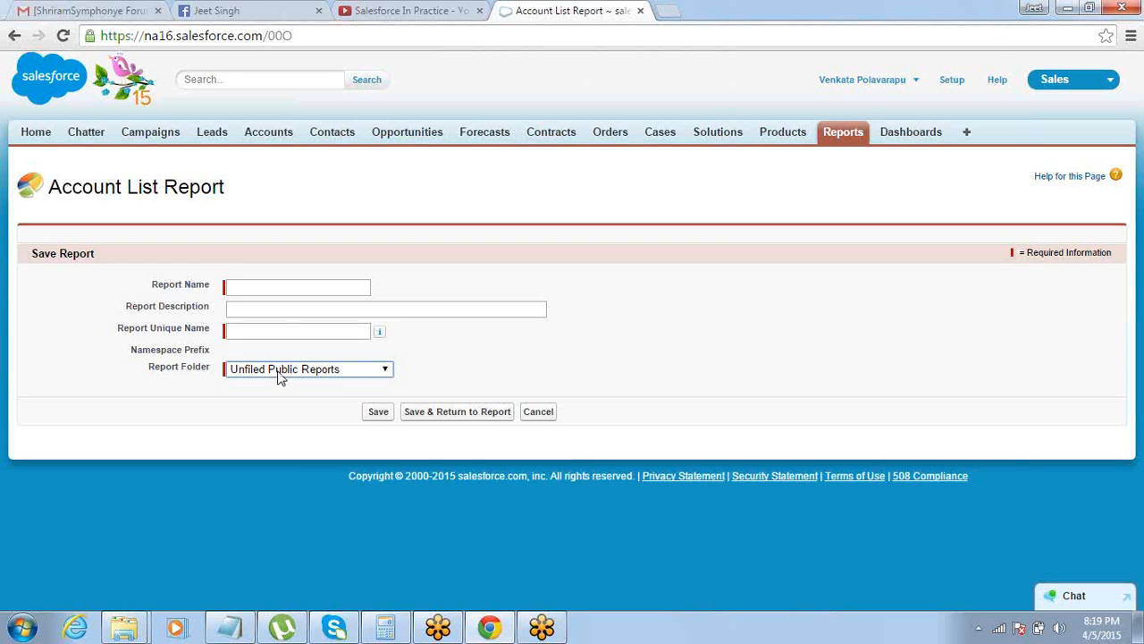
{"action": "left_click", "coordinate": [290, 287]}
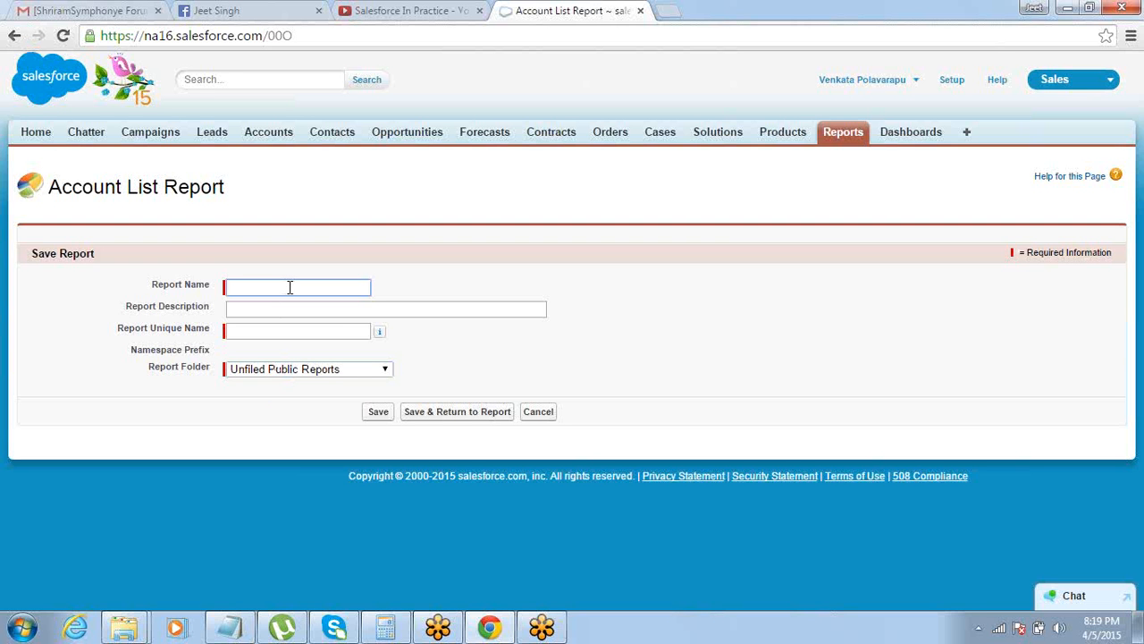
{"action": "type", "text": "Report1"}
{"action": "key", "text": "Tab"}
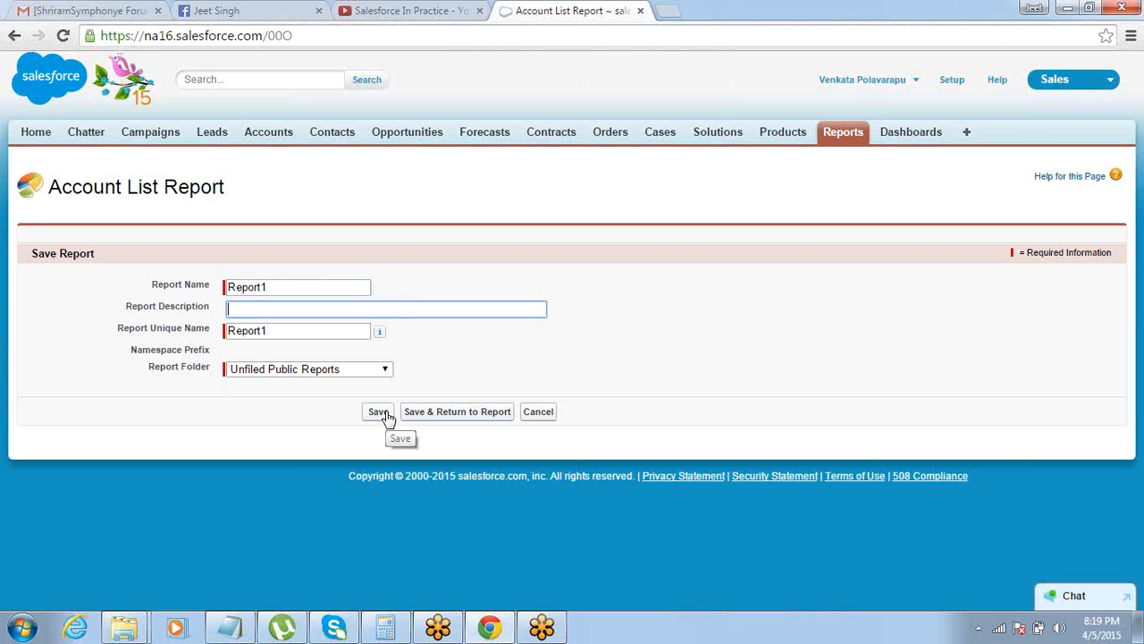
{"action": "left_click", "coordinate": [420, 417]}
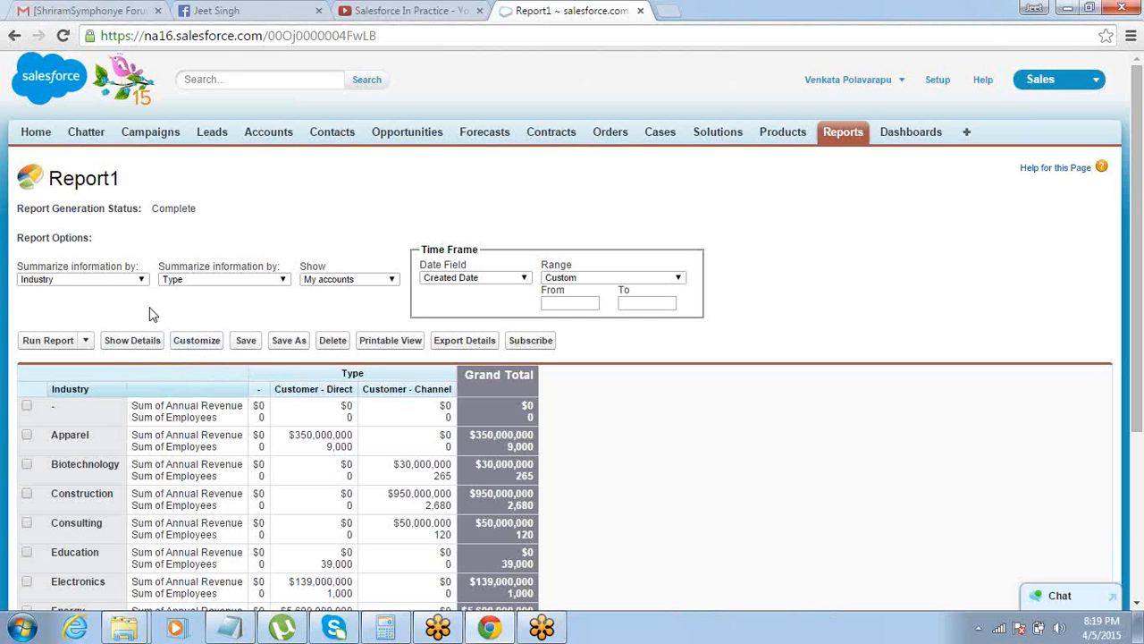
Add the lines "Save Report" and "Schedule" below Print in the Notepad notes and return to Report1 in Chrome
{"action": "key", "text": "alt+Tab"}
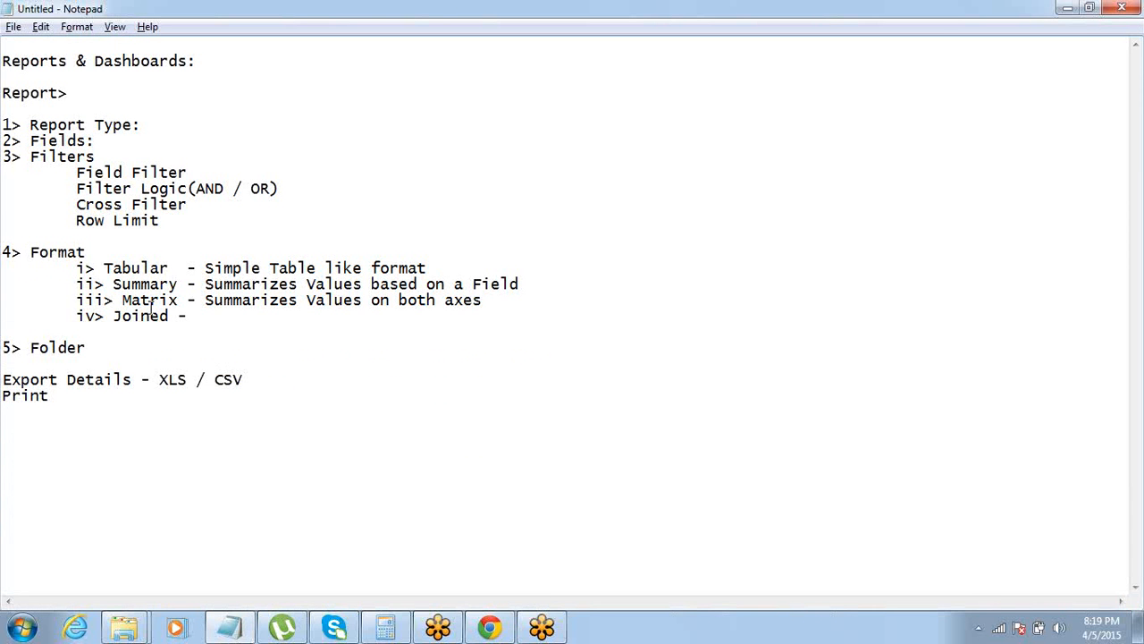
{"action": "type", "text": "Save Report"}
{"action": "key", "text": "Return"}
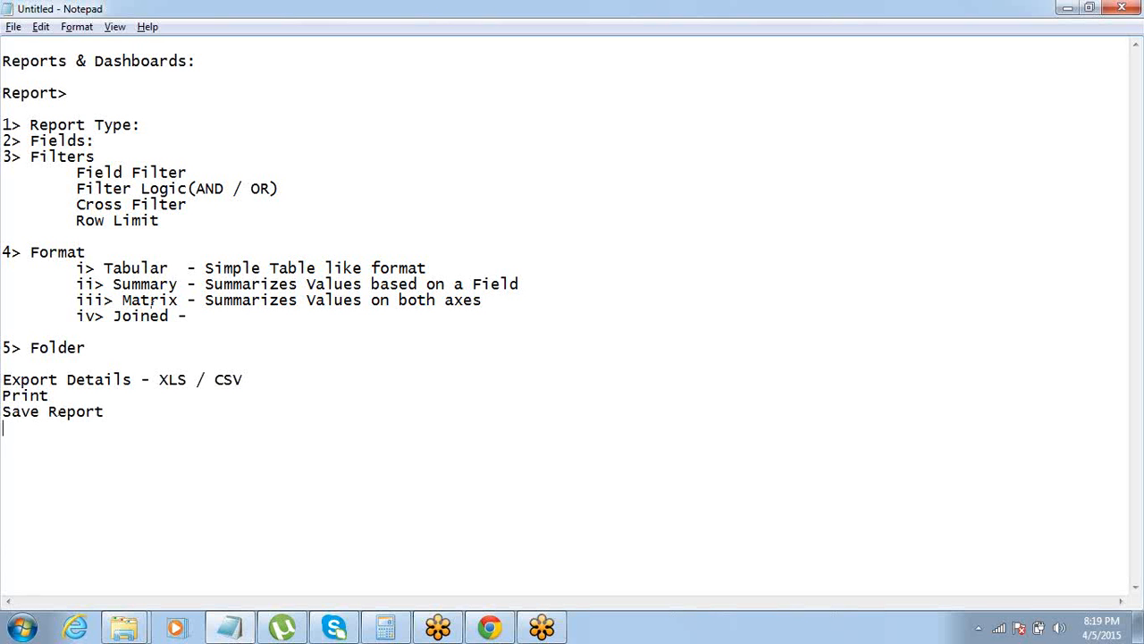
{"action": "type", "text": "Schedule"}
{"action": "key", "text": "alt+Tab"}
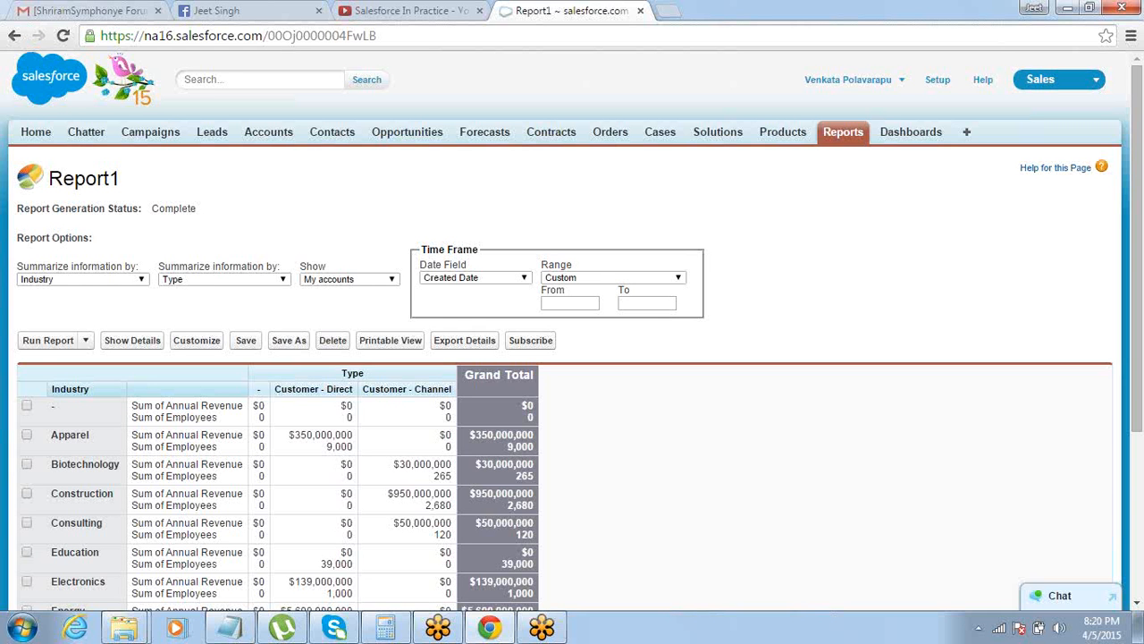
Open the schedule settings for future runs of Report1
{"action": "left_click", "coordinate": [86, 342]}
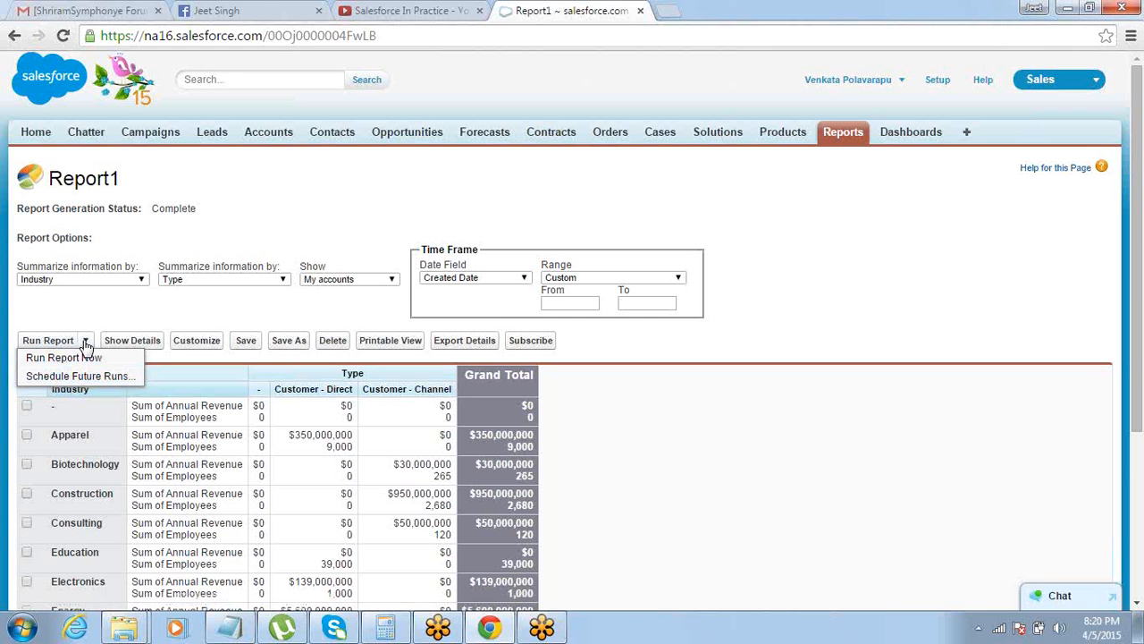
{"action": "left_click", "coordinate": [78, 377]}
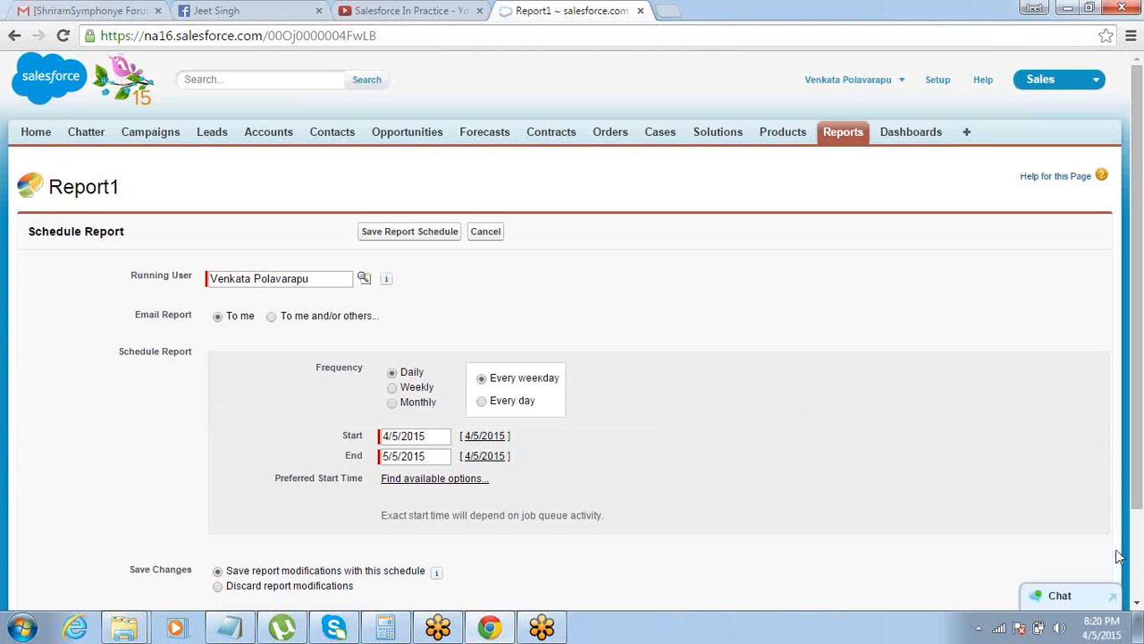
{"action": "scroll", "coordinate": [1135, 604], "scroll_direction": "down", "scroll_amount": 2}
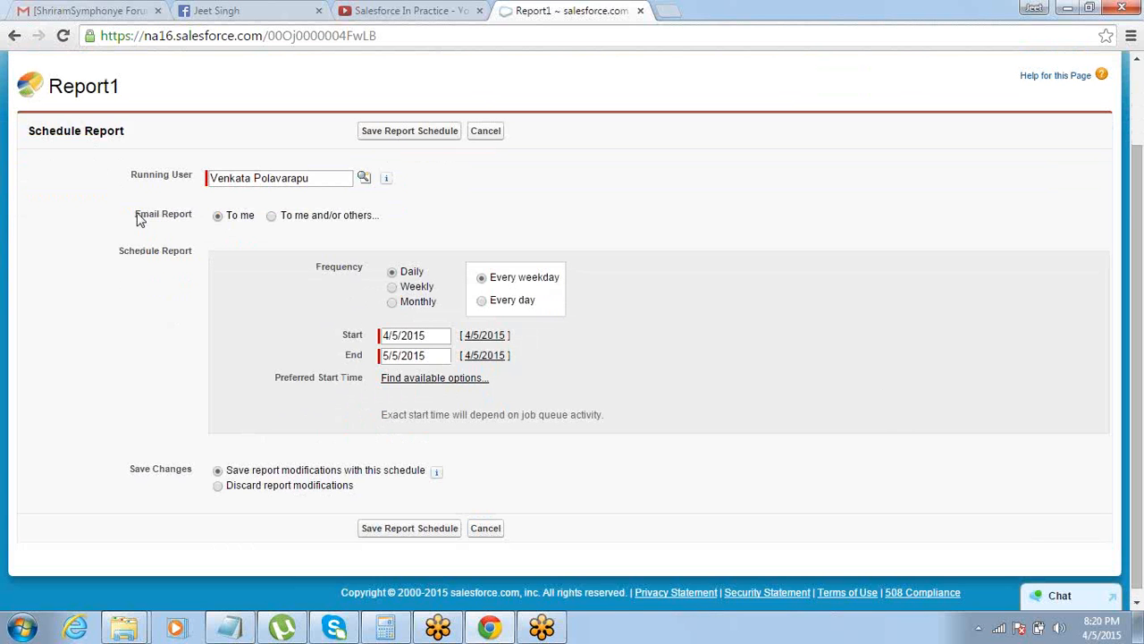
Show the Users available when emailing the report to others, and set Email Report back to "To me"
{"action": "left_click_drag", "start_coordinate": [136, 217], "coordinate": [230, 223]}
{"action": "left_click", "coordinate": [273, 216]}
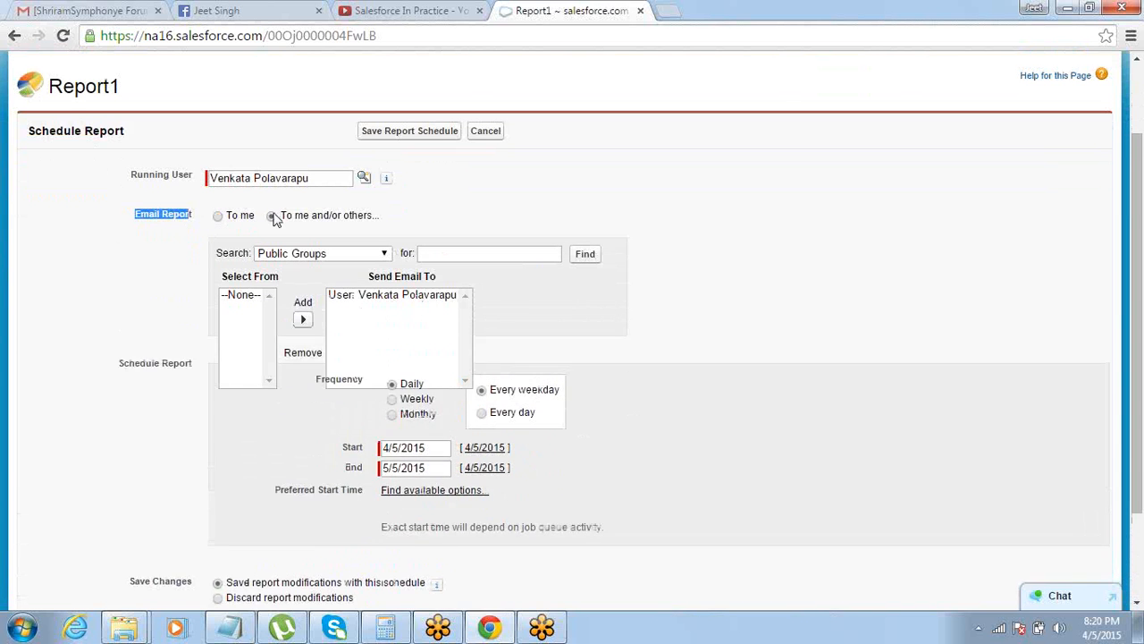
{"action": "left_click", "coordinate": [297, 255]}
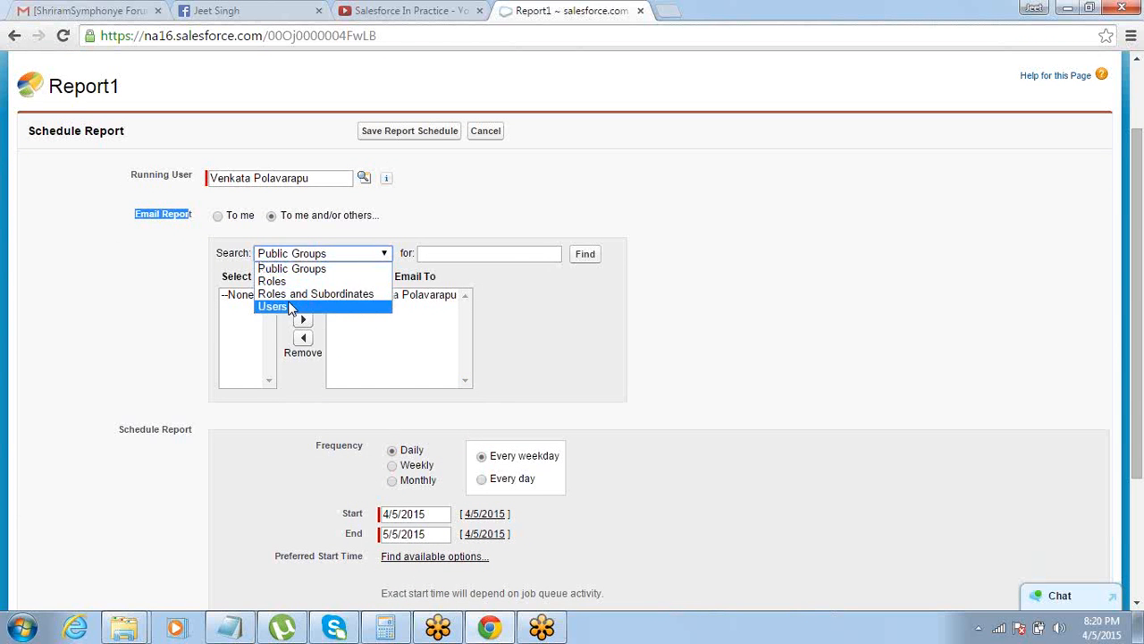
{"action": "left_click", "coordinate": [288, 307]}
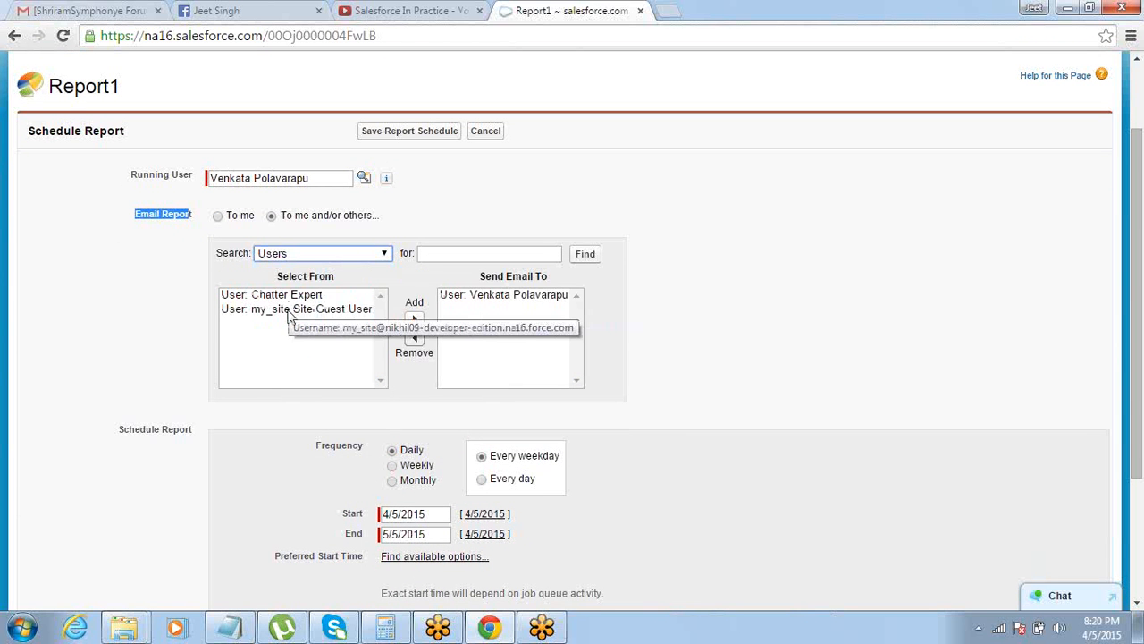
{"action": "left_click", "coordinate": [219, 218]}
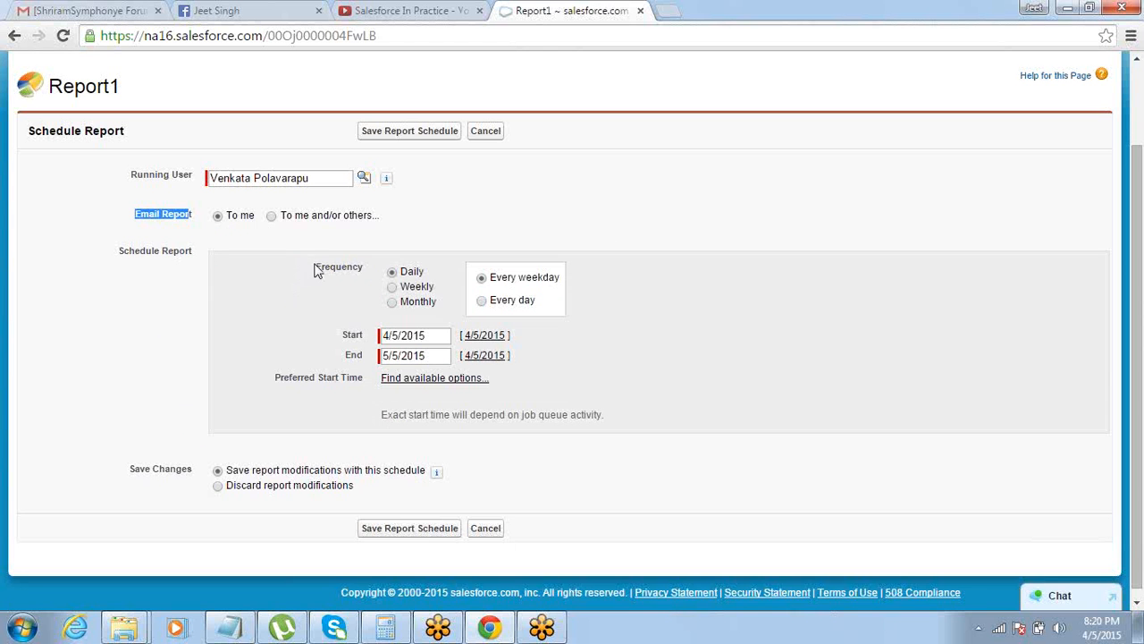
Set the schedule frequency to Weekly, recurring on Monday only
{"action": "left_click_drag", "start_coordinate": [319, 272], "coordinate": [367, 265]}
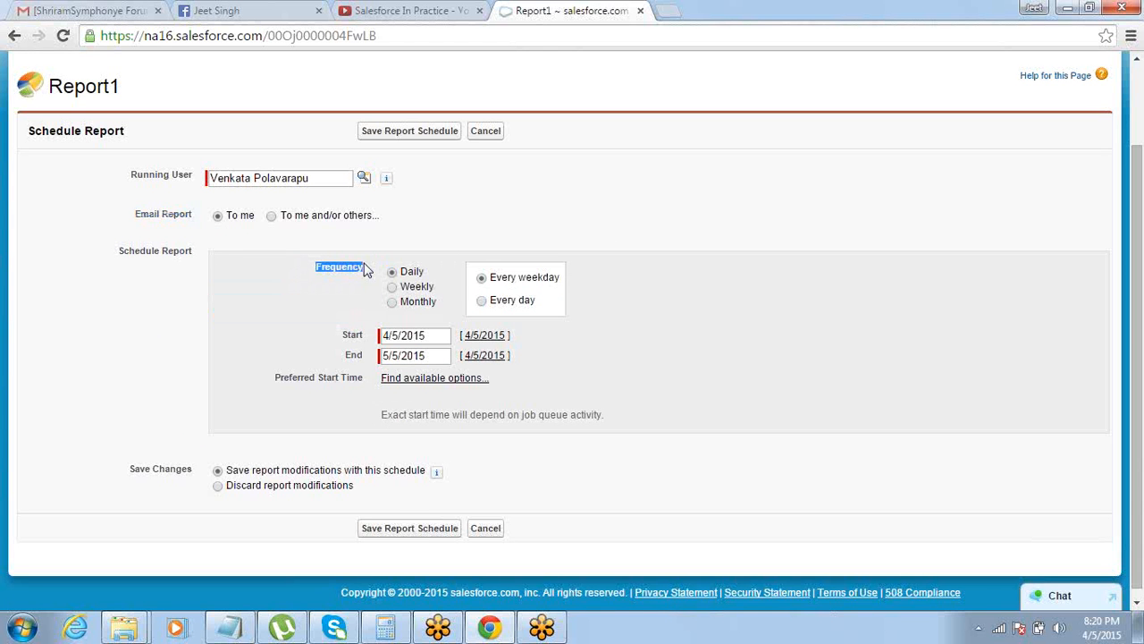
{"action": "left_click", "coordinate": [393, 287]}
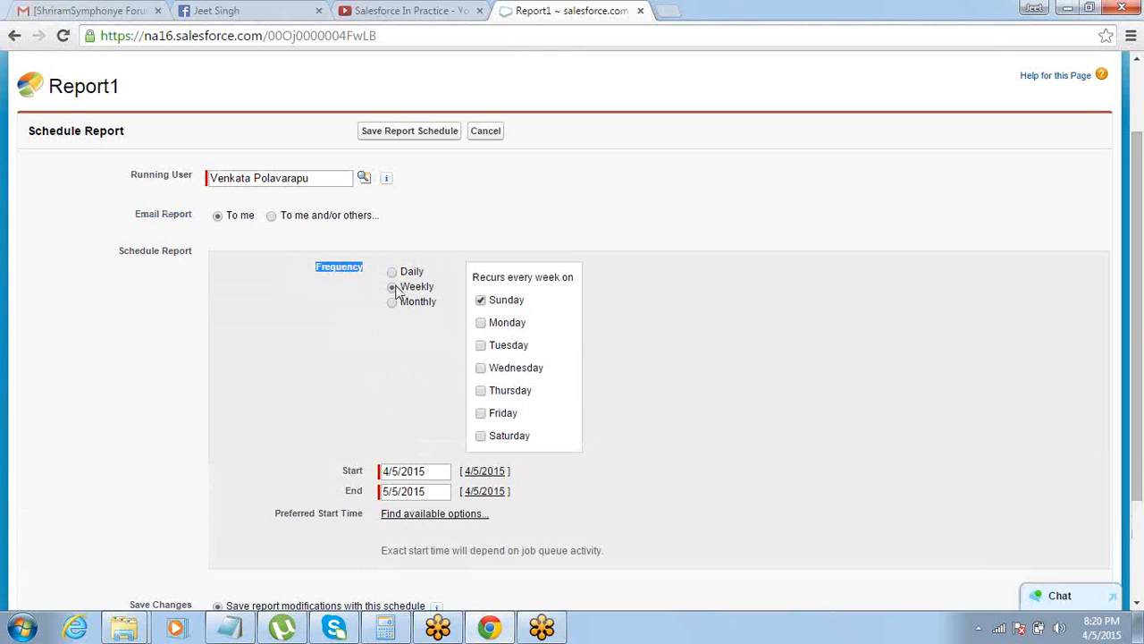
{"action": "left_click", "coordinate": [481, 322]}
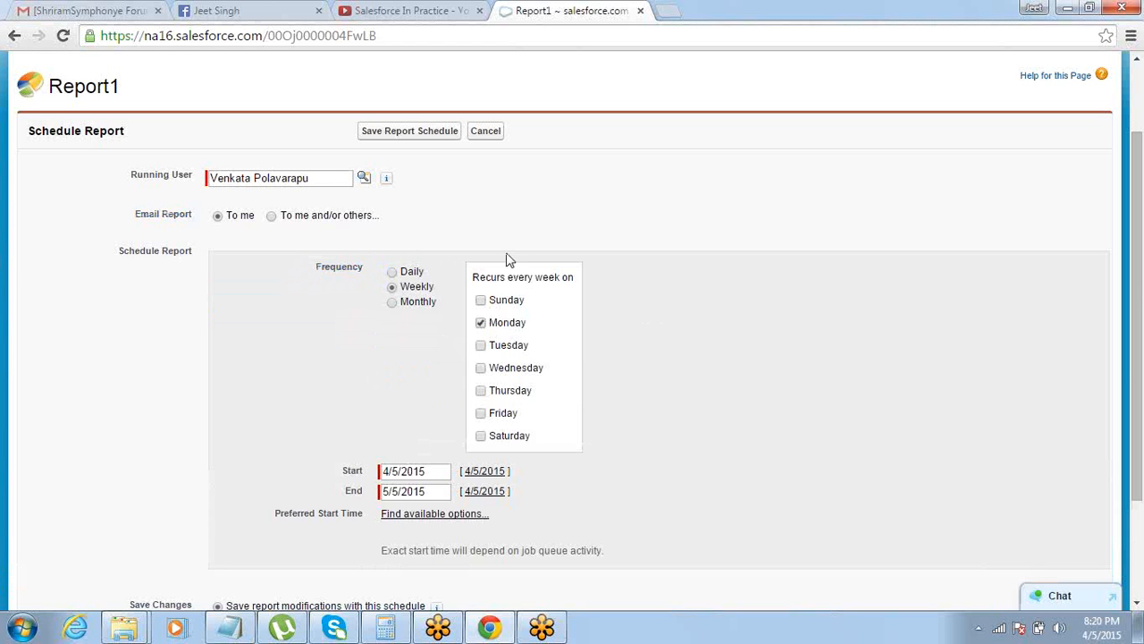
{"action": "left_click", "coordinate": [430, 471]}
{"action": "left_click", "coordinate": [383, 397]}
Set the schedule's end date to 12/31/2015
{"action": "left_click_drag", "start_coordinate": [1139, 497], "coordinate": [1140, 542]}
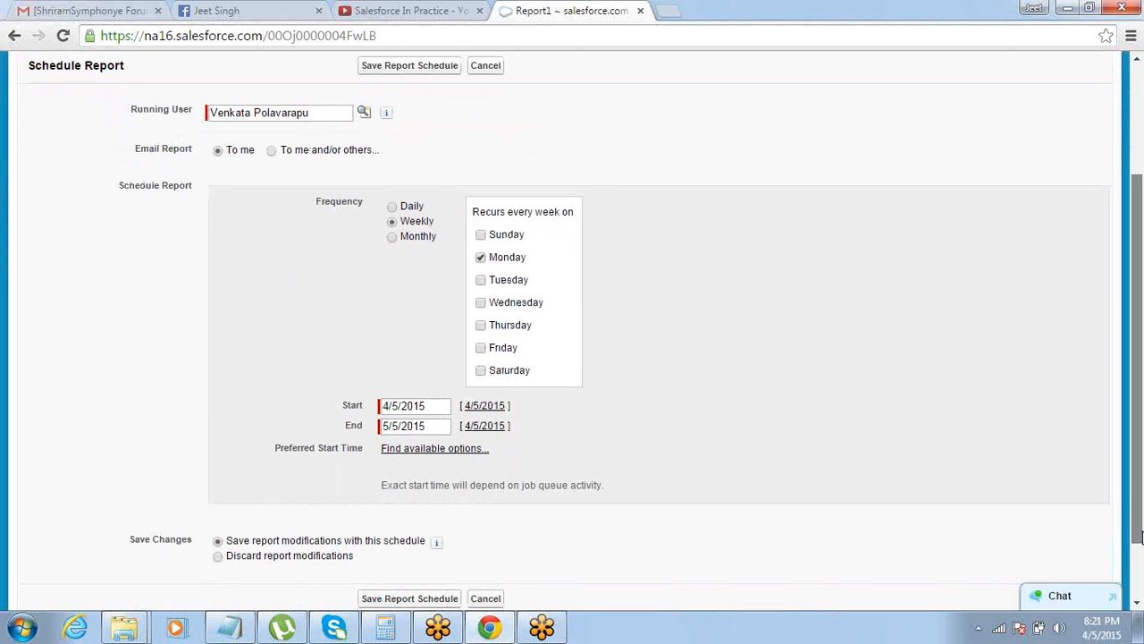
{"action": "left_click", "coordinate": [439, 426]}
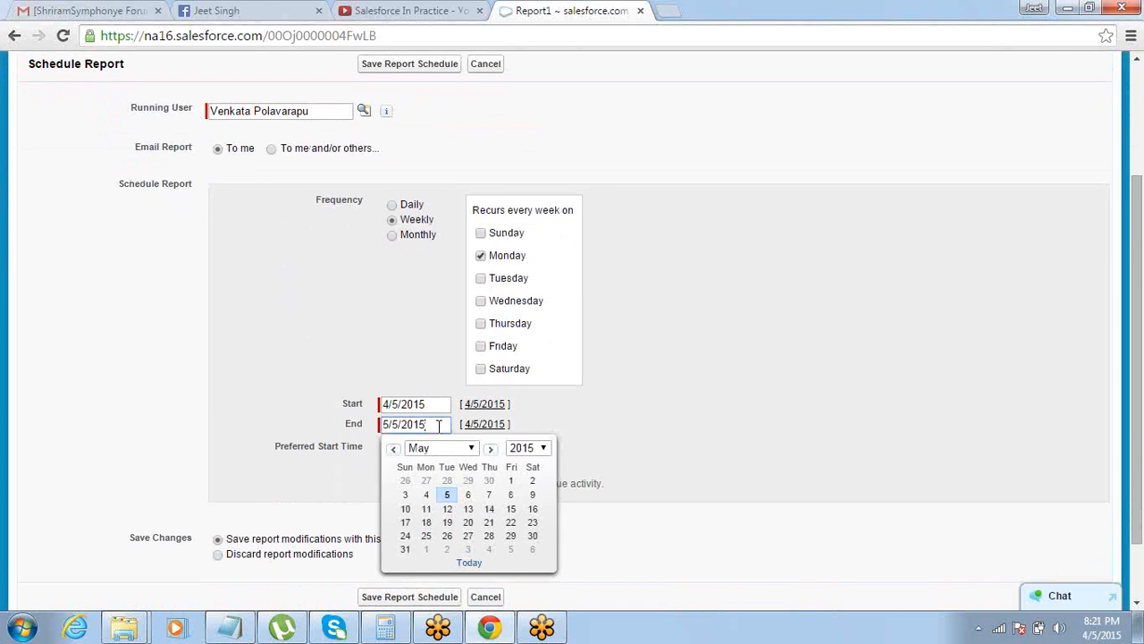
{"action": "left_click", "coordinate": [472, 448]}
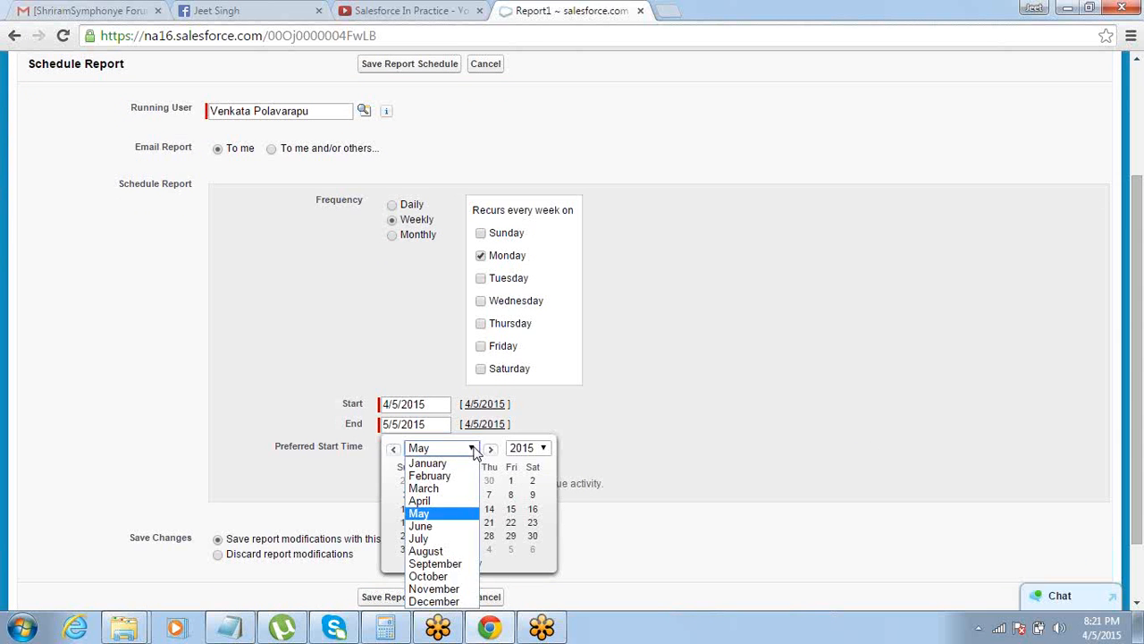
{"action": "left_click", "coordinate": [447, 601]}
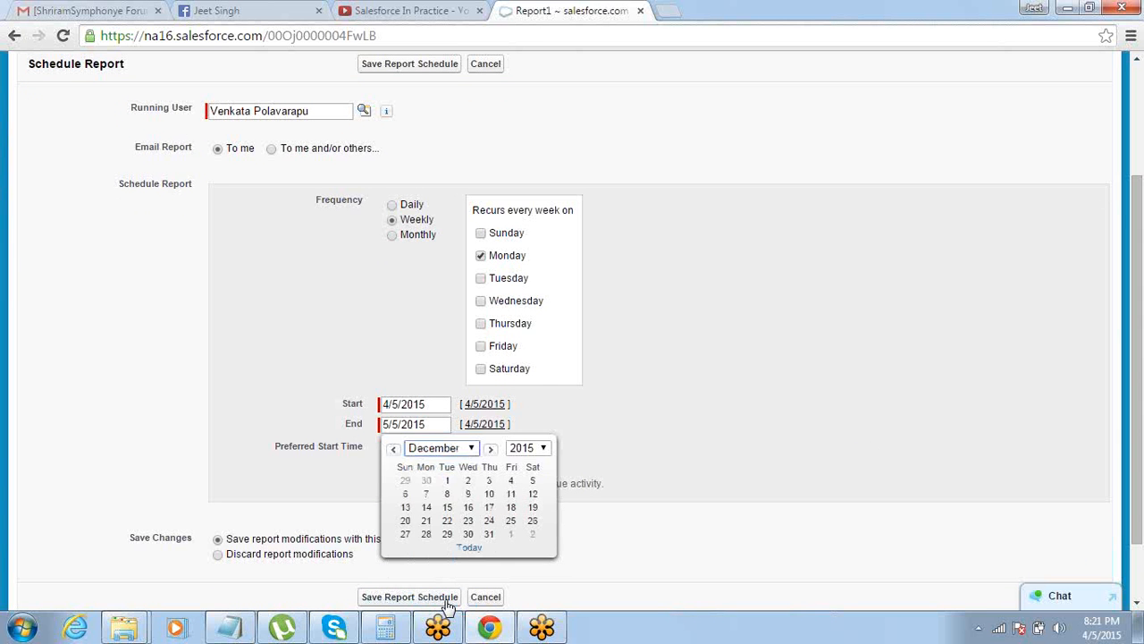
{"action": "left_click", "coordinate": [490, 535]}
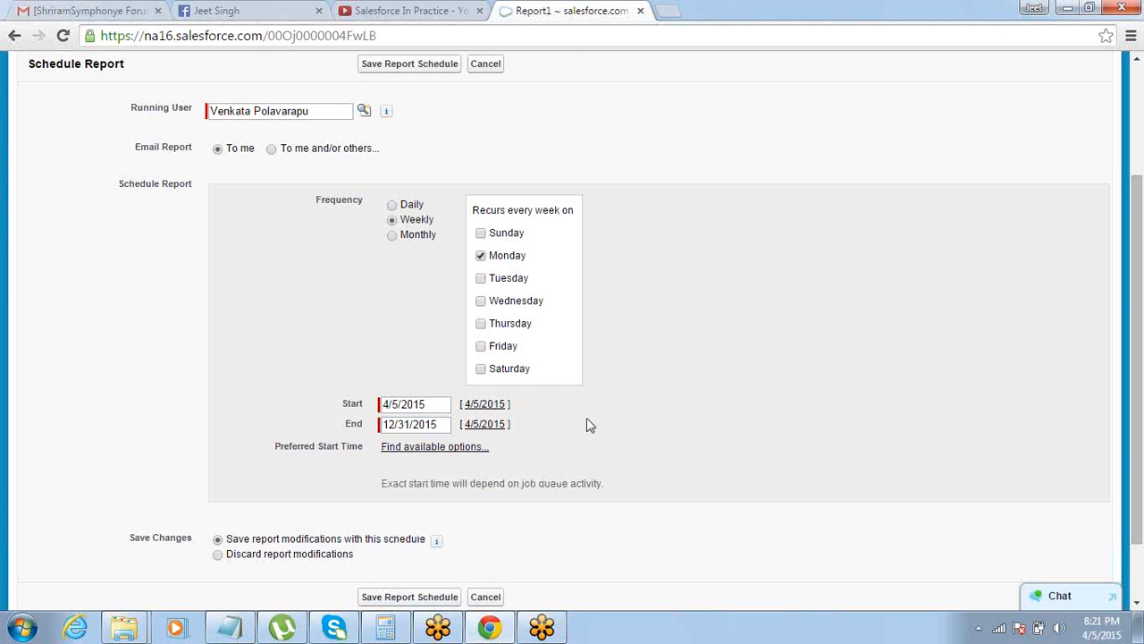
Find the available preferred start times, try 9:00 PM, and set the start time to 3:00 AM
{"action": "left_click", "coordinate": [423, 450]}
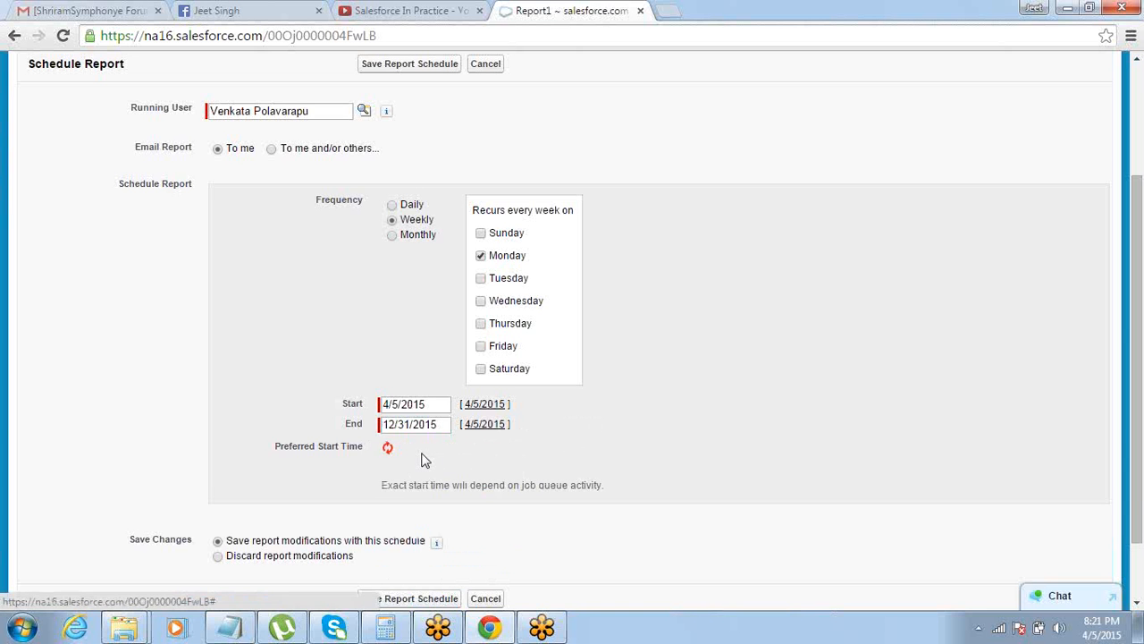
{"action": "left_click", "coordinate": [424, 450]}
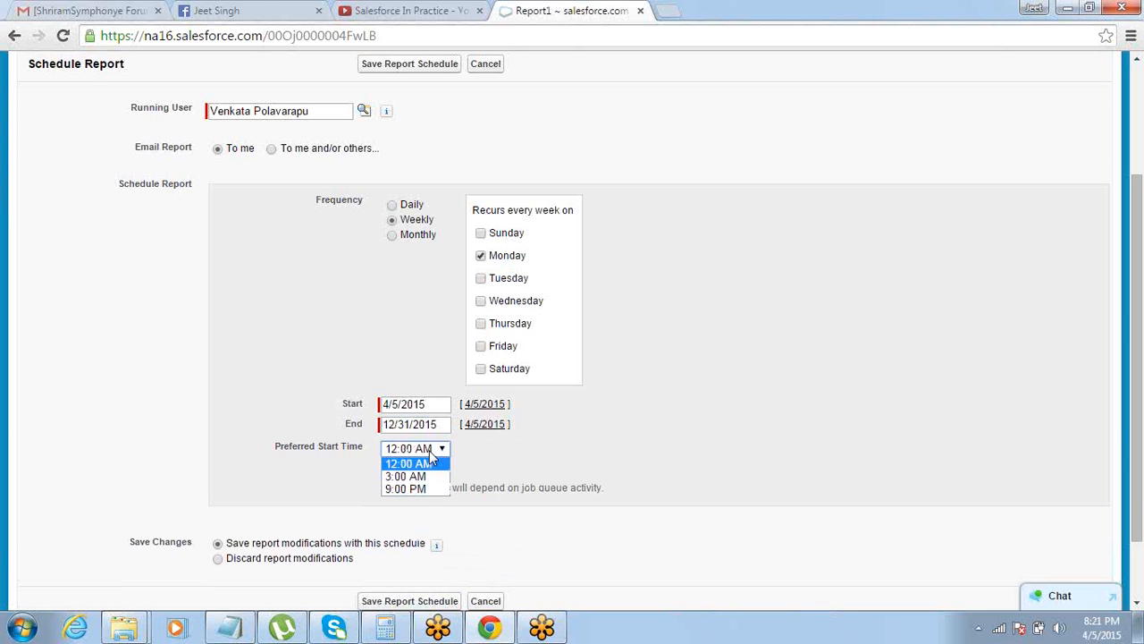
{"action": "left_click", "coordinate": [420, 488]}
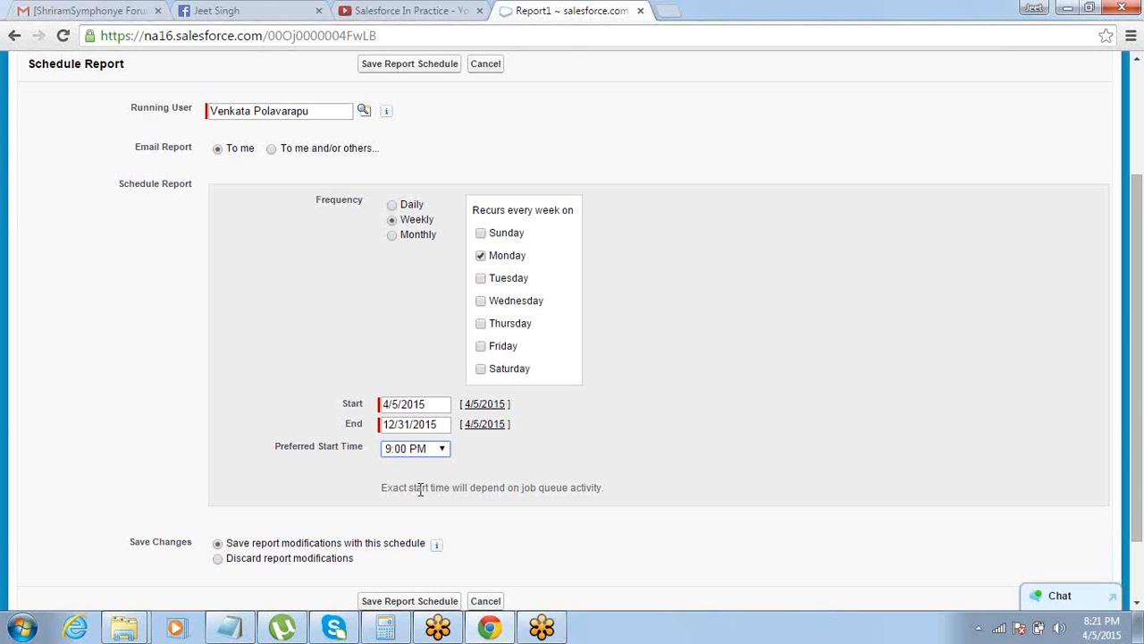
{"action": "left_click", "coordinate": [526, 465]}
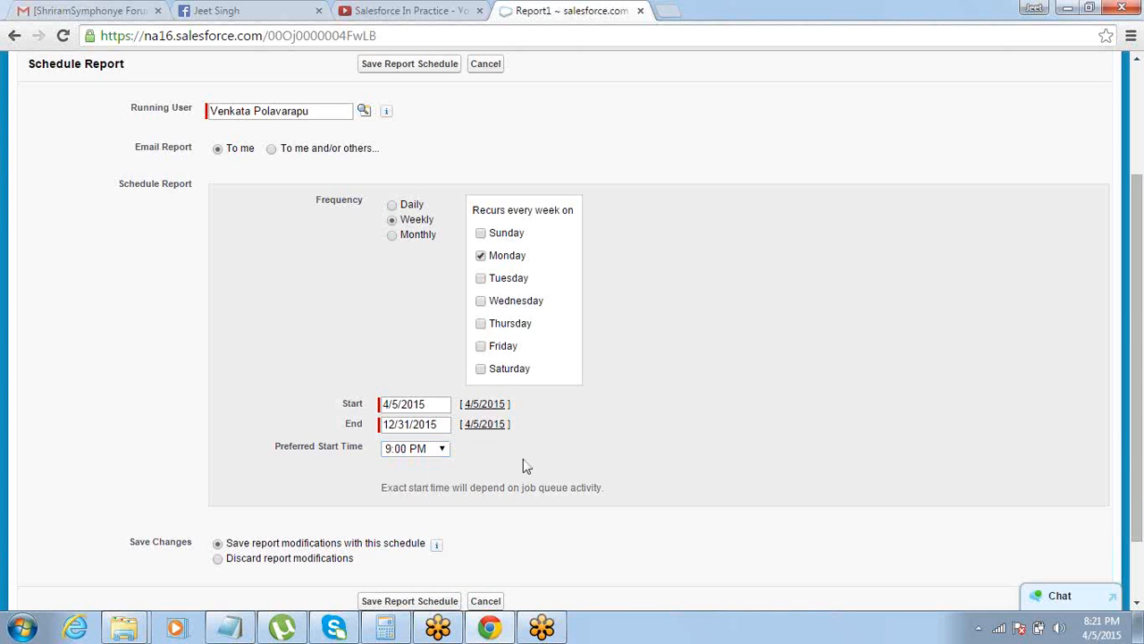
{"action": "left_click", "coordinate": [442, 449]}
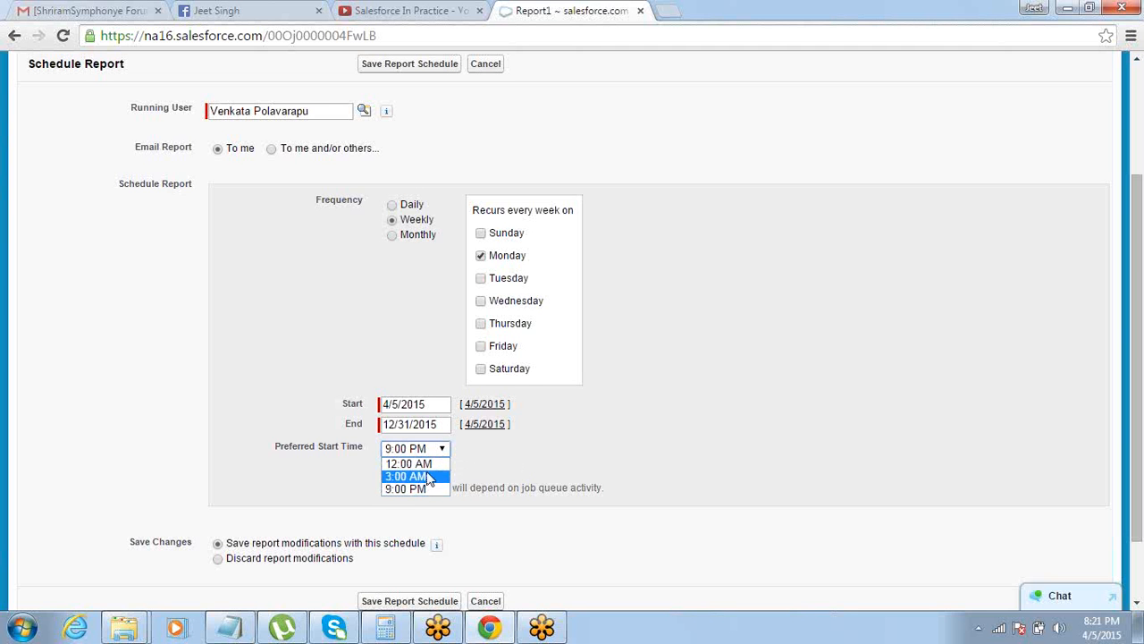
{"action": "left_click", "coordinate": [428, 477]}
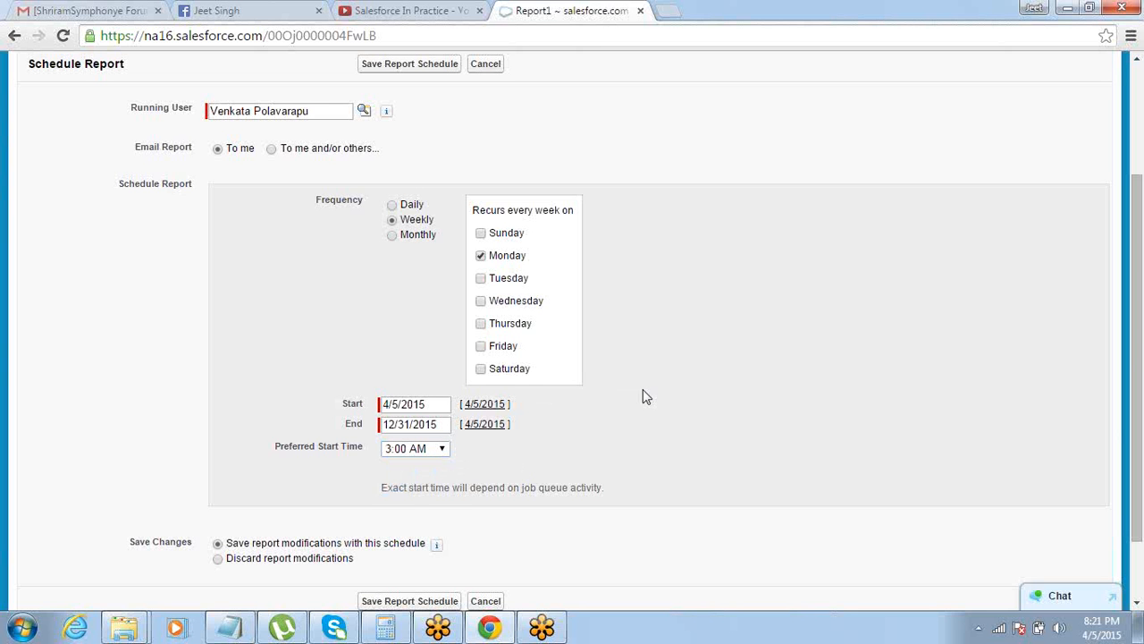
{"action": "left_click", "coordinate": [444, 450]}
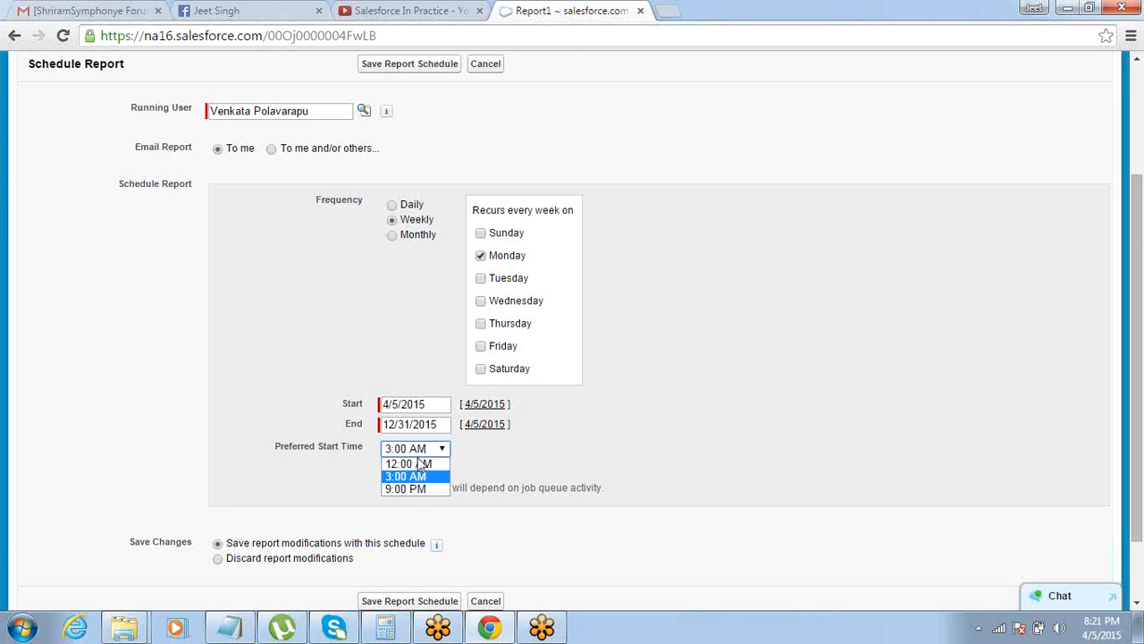
{"action": "left_click", "coordinate": [480, 464]}
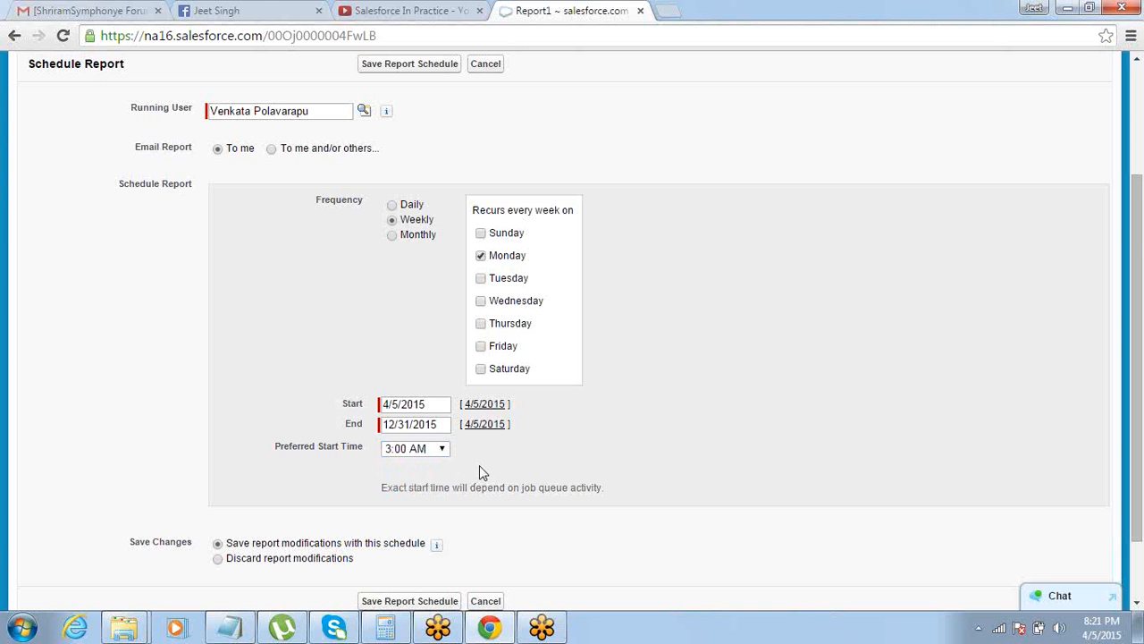
{"action": "left_click", "coordinate": [444, 452]}
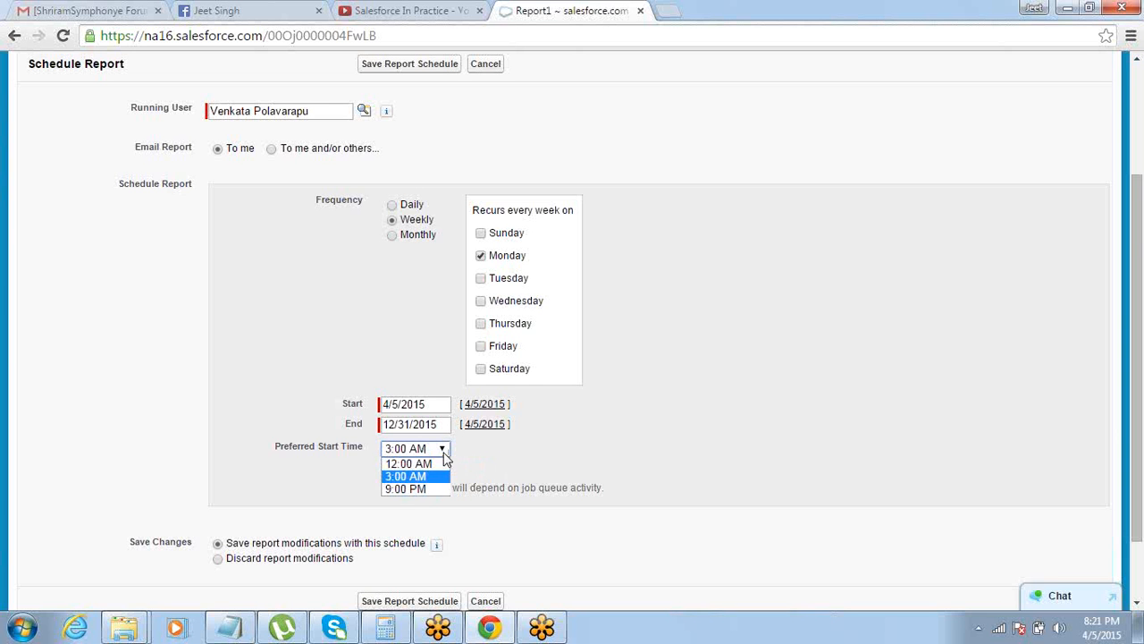
{"action": "left_click", "coordinate": [586, 433]}
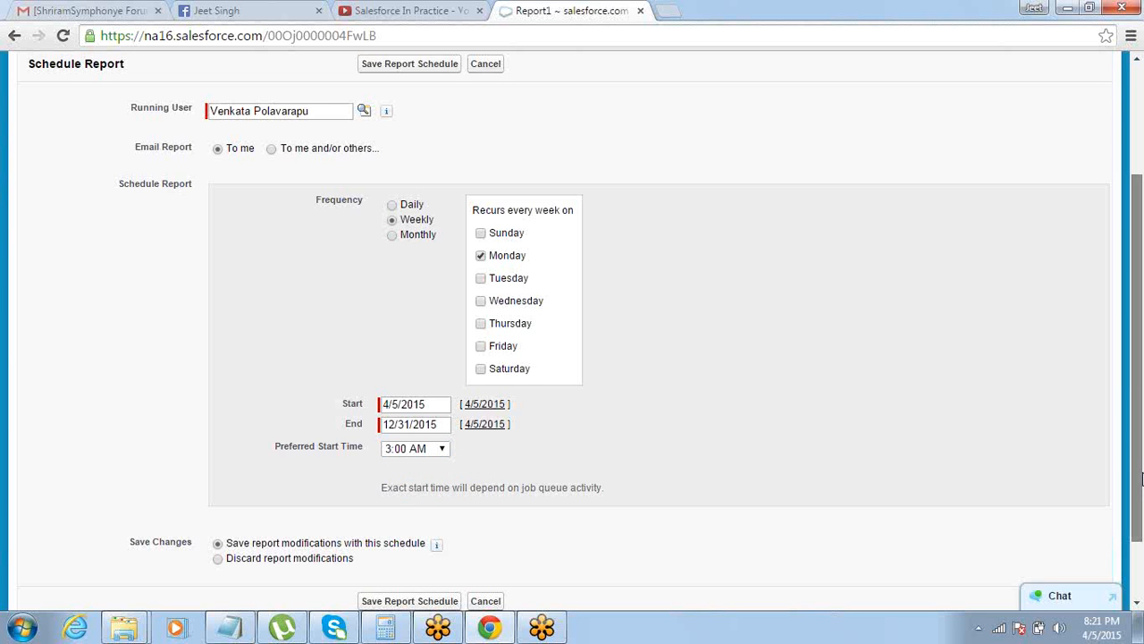
Save the report schedule together with the report modifications
{"action": "scroll", "coordinate": [1142, 478], "scroll_direction": "down", "scroll_amount": 2}
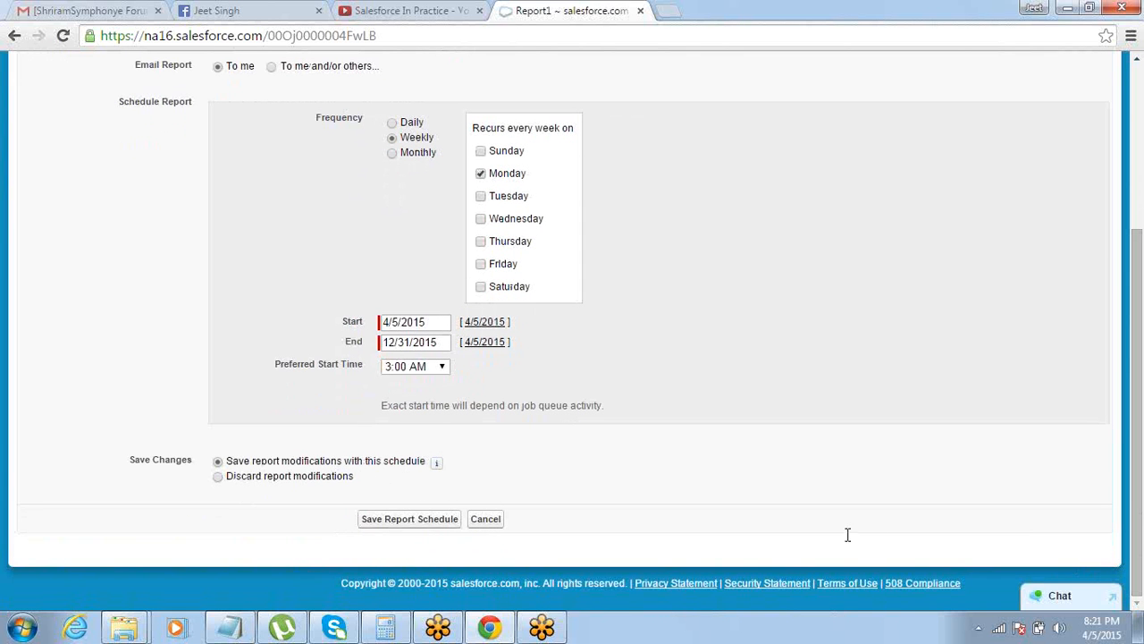
{"action": "left_click", "coordinate": [421, 527]}
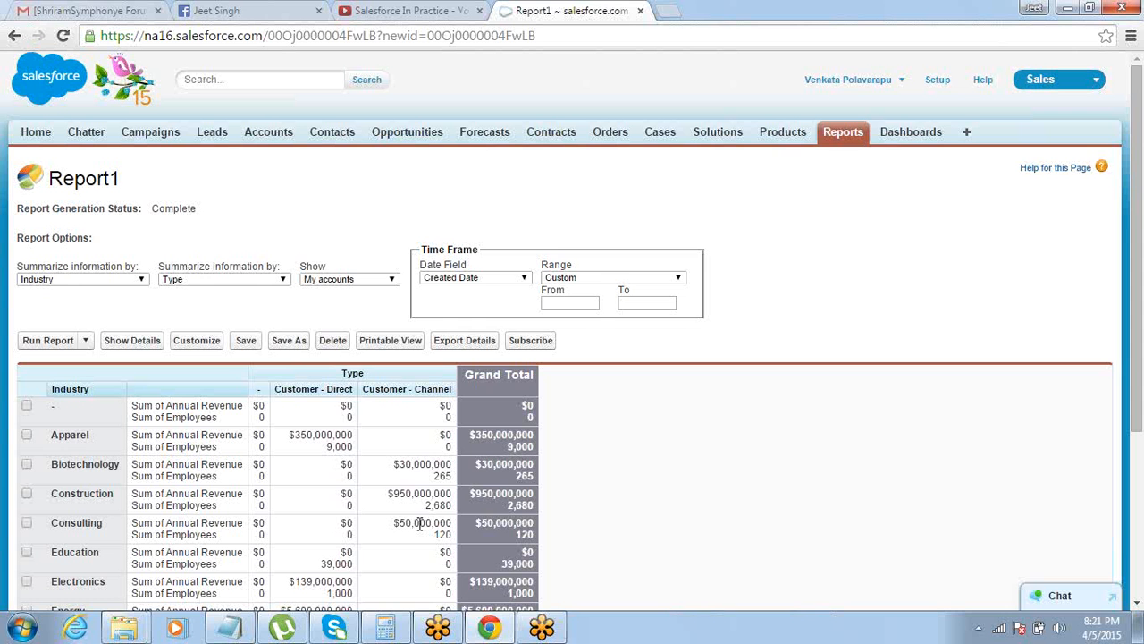
Switch to Notepad and review the report notes, from report type, fields, filters and formats to folder, export and print
{"action": "key", "text": "alt+Tab"}
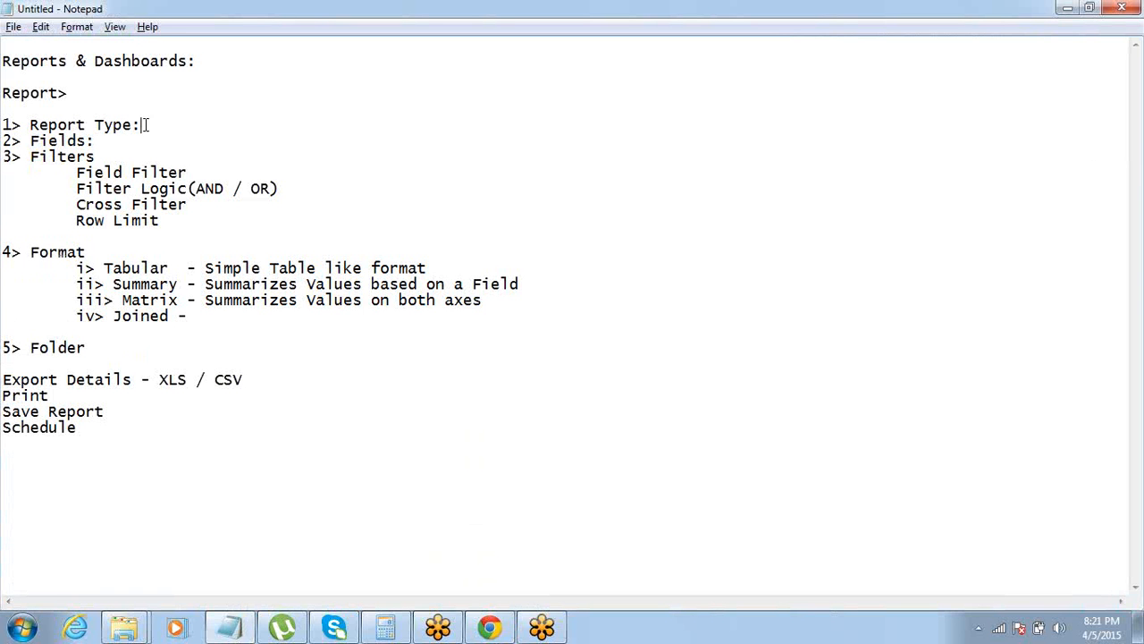
{"action": "left_click_drag", "start_coordinate": [141, 125], "coordinate": [2, 125]}
{"action": "left_click_drag", "start_coordinate": [93, 140], "coordinate": [3, 142]}
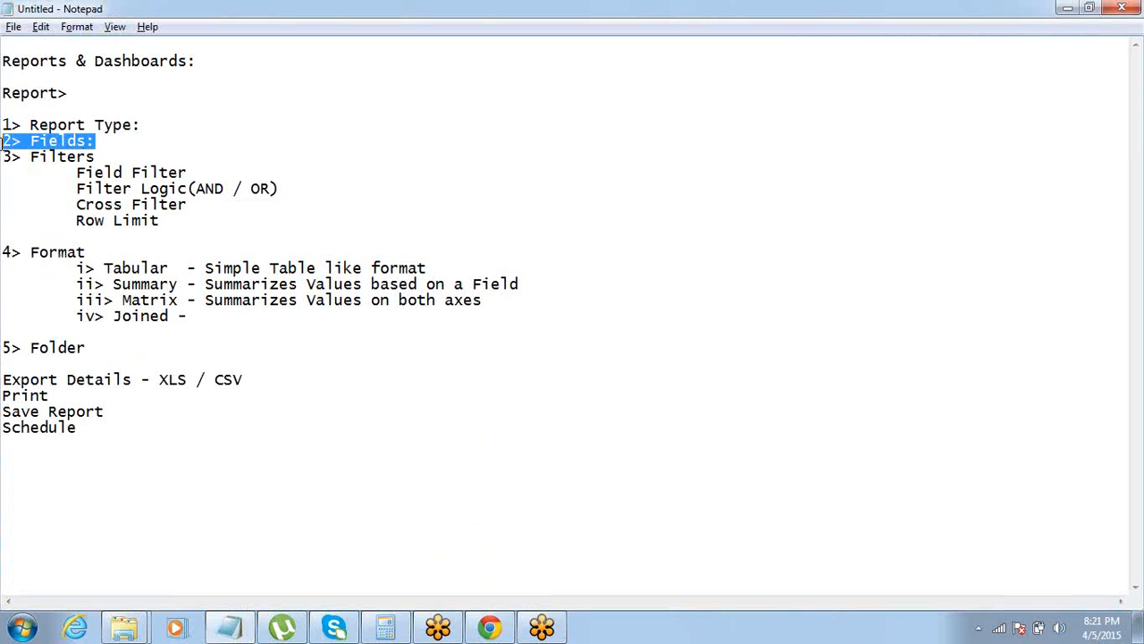
{"action": "left_click_drag", "start_coordinate": [94, 156], "coordinate": [3, 156]}
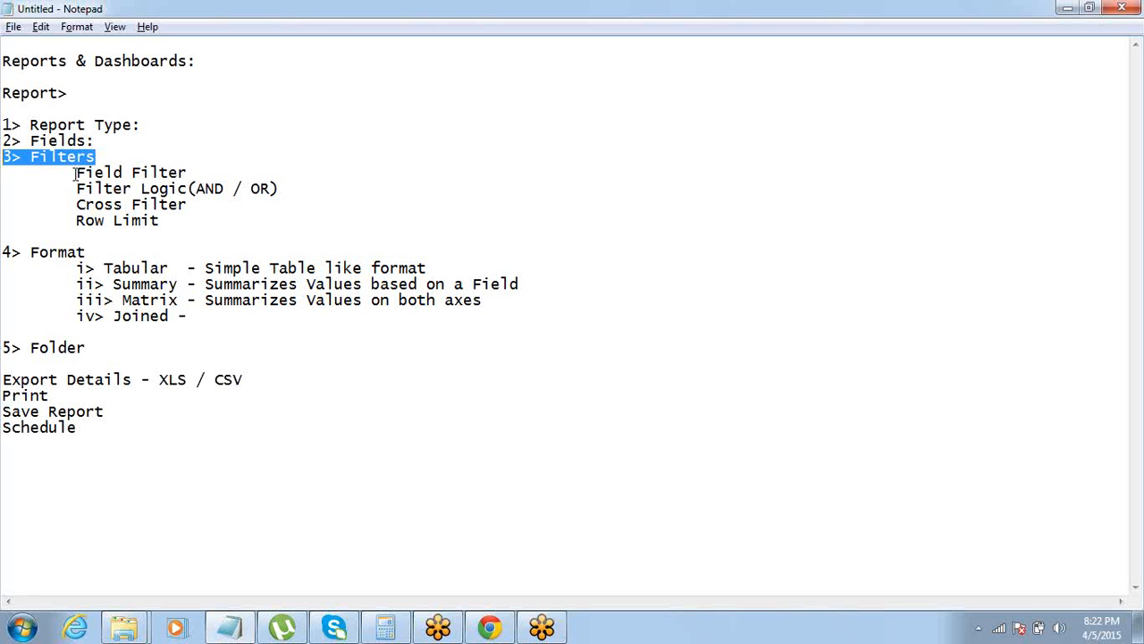
{"action": "left_click_drag", "start_coordinate": [76, 172], "coordinate": [190, 172]}
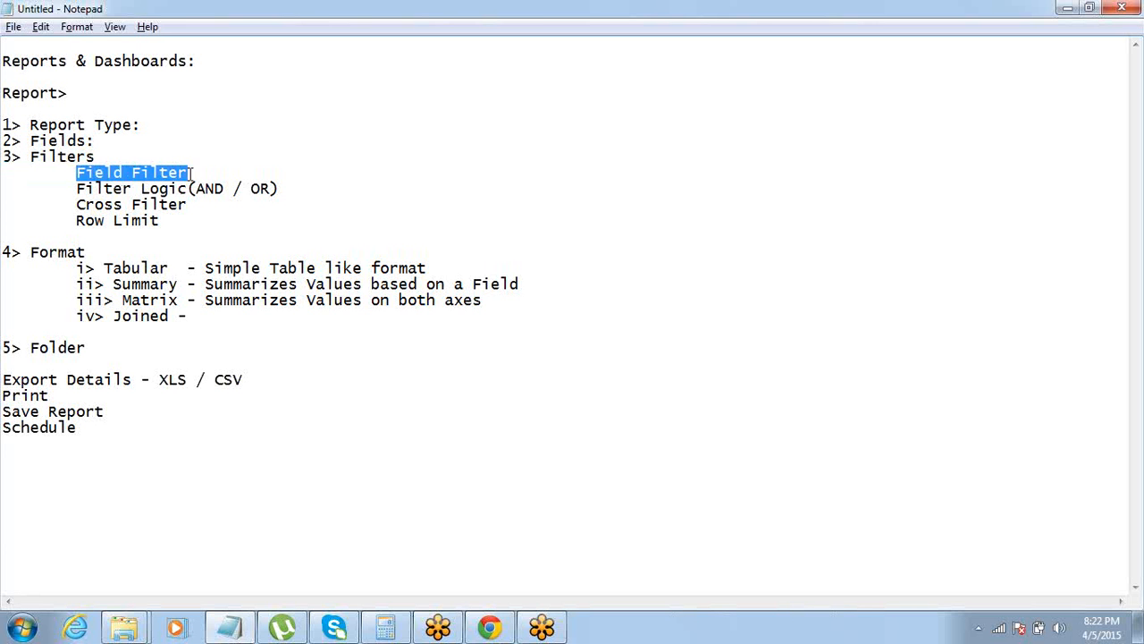
{"action": "left_click", "coordinate": [190, 173]}
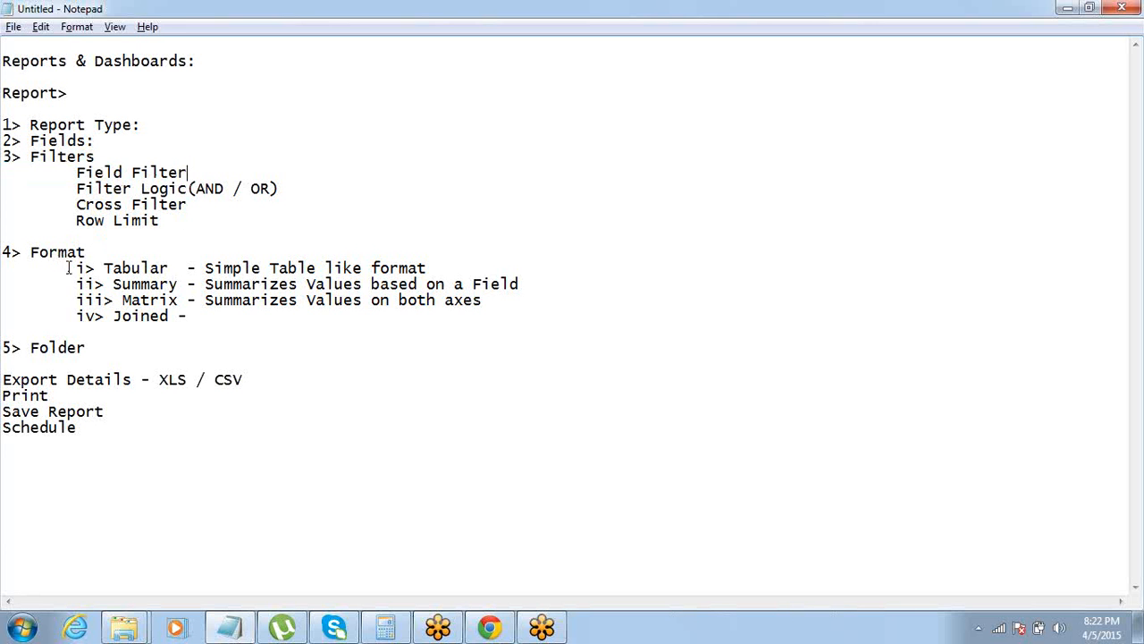
{"action": "left_click_drag", "start_coordinate": [76, 268], "coordinate": [506, 303]}
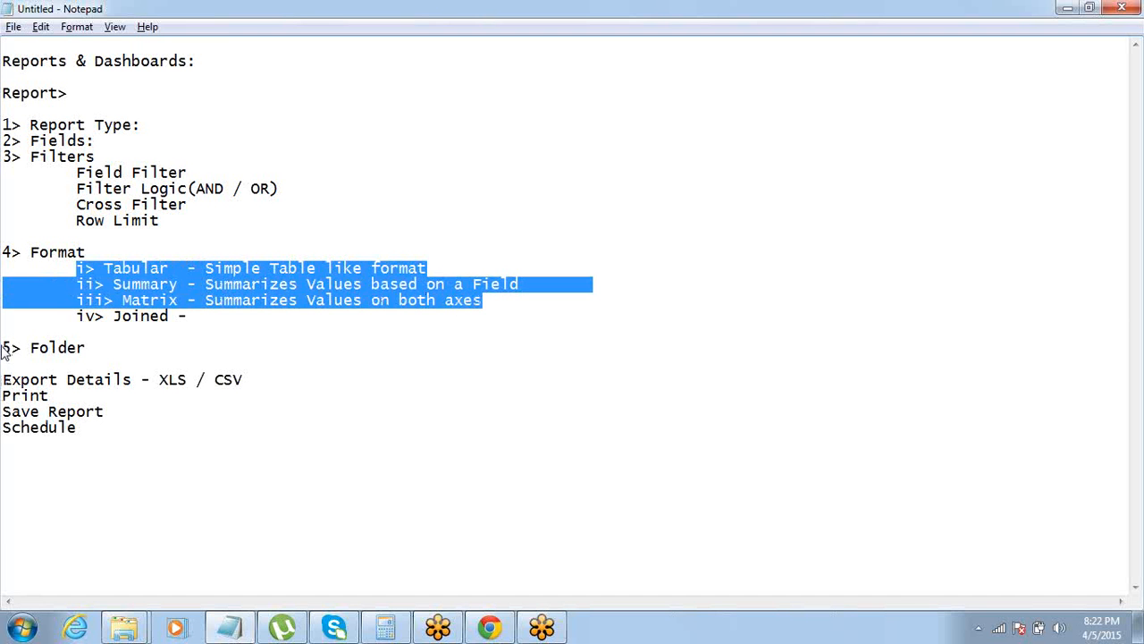
{"action": "left_click_drag", "start_coordinate": [3, 350], "coordinate": [86, 351]}
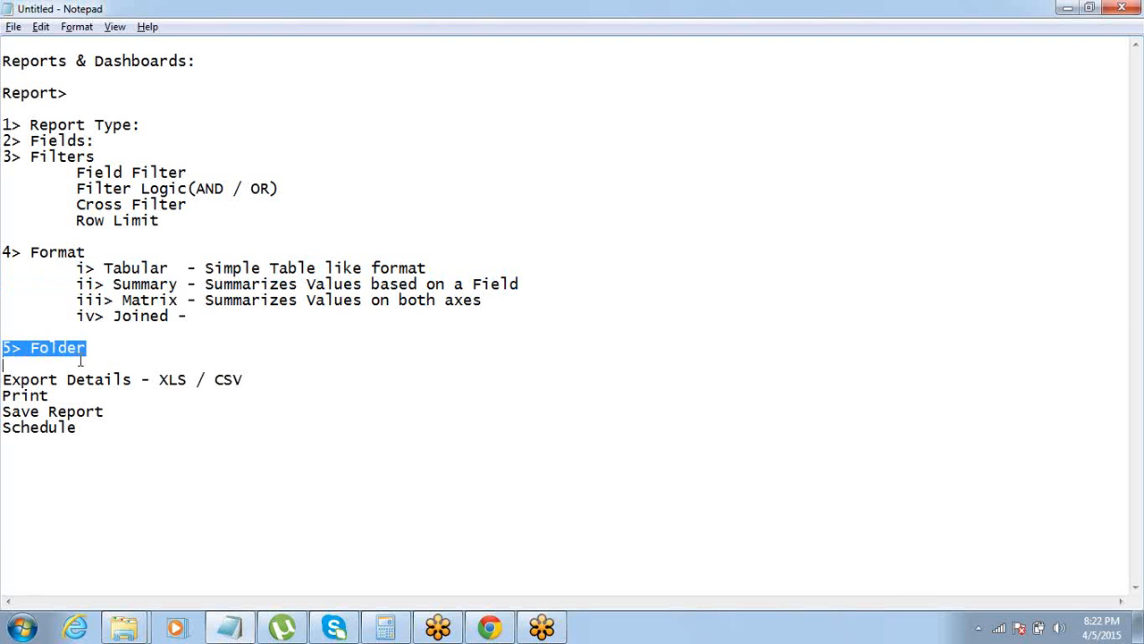
{"action": "left_click_drag", "start_coordinate": [4, 381], "coordinate": [78, 394]}
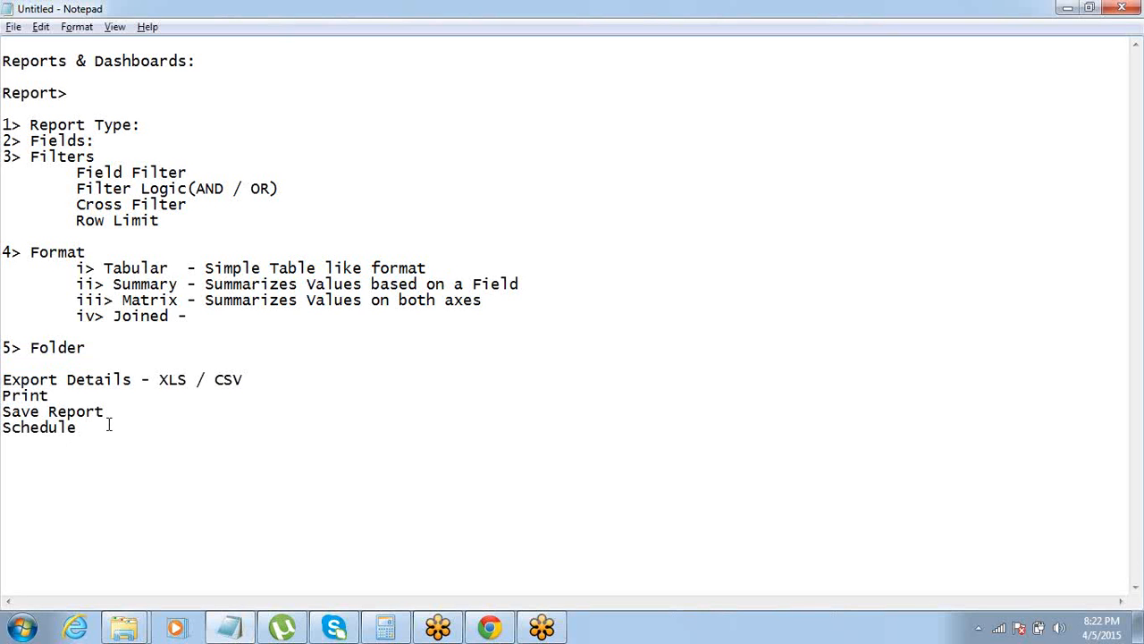
Add the heading "Joined Report:" below the existing notes, separated by blank lines
{"action": "key", "text": "Return"}
{"action": "key", "text": "Return"}
{"action": "key", "text": "Return"}
{"action": "key", "text": "Return"}
{"action": "key", "text": "Return"}
{"action": "key", "text": "Return"}
{"action": "key", "text": "Return"}
{"action": "key", "text": "Return"}
{"action": "key", "text": "Return"}
{"action": "key", "text": "Return"}
{"action": "key", "text": "Return"}
{"action": "key", "text": "Return"}
{"action": "key", "text": "Return"}
{"action": "key", "text": "Return"}
{"action": "key", "text": "Return"}
{"action": "key", "text": "Return"}
{"action": "key", "text": "Return"}
{"action": "key", "text": "Return"}
{"action": "key", "text": "Return"}
{"action": "key", "text": "Return"}
{"action": "key", "text": "Return"}
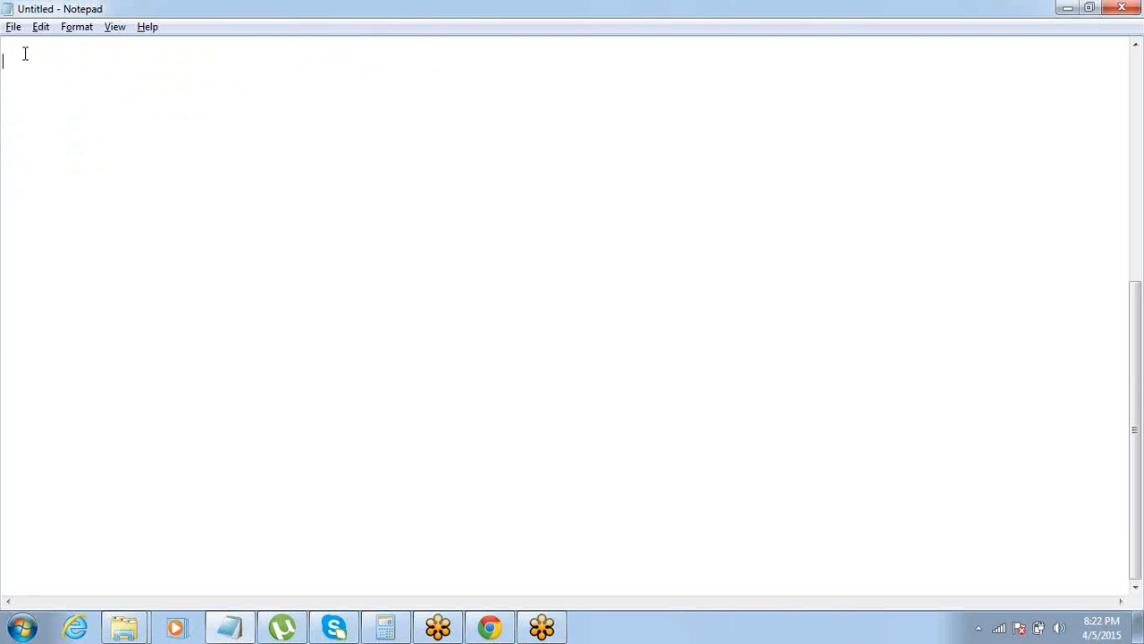
{"action": "type", "text": "Joined Report:"}
{"action": "key", "text": "Return"}
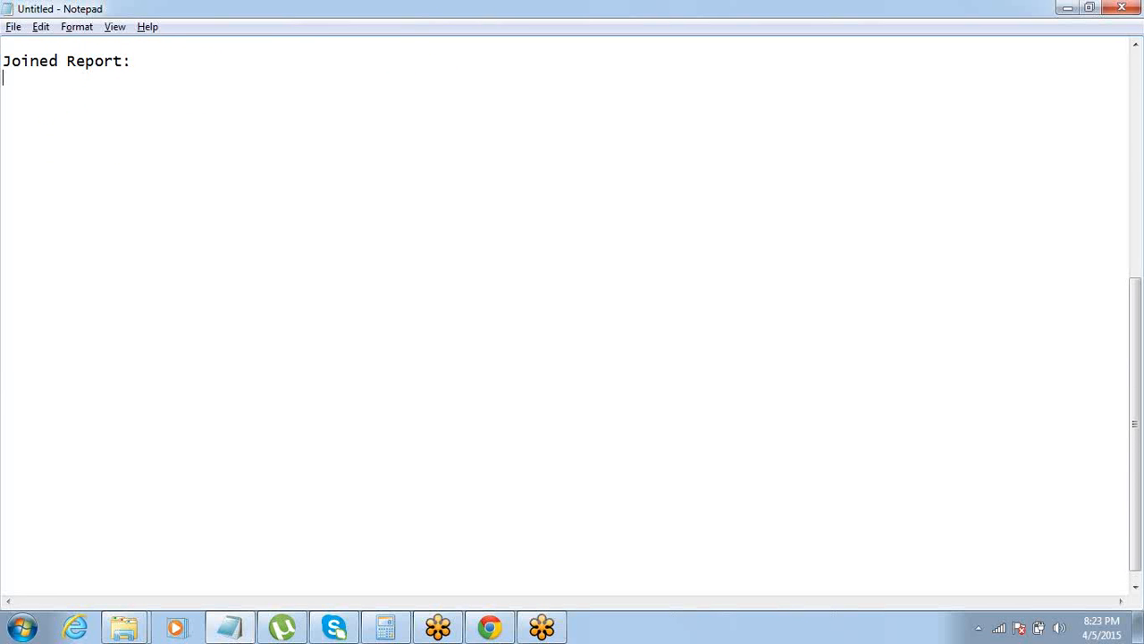
Write "Joined Report can have multiple Report Types" beneath the Joined Report heading, leaving a blank line between them
{"action": "key", "text": "alt+Tab"}
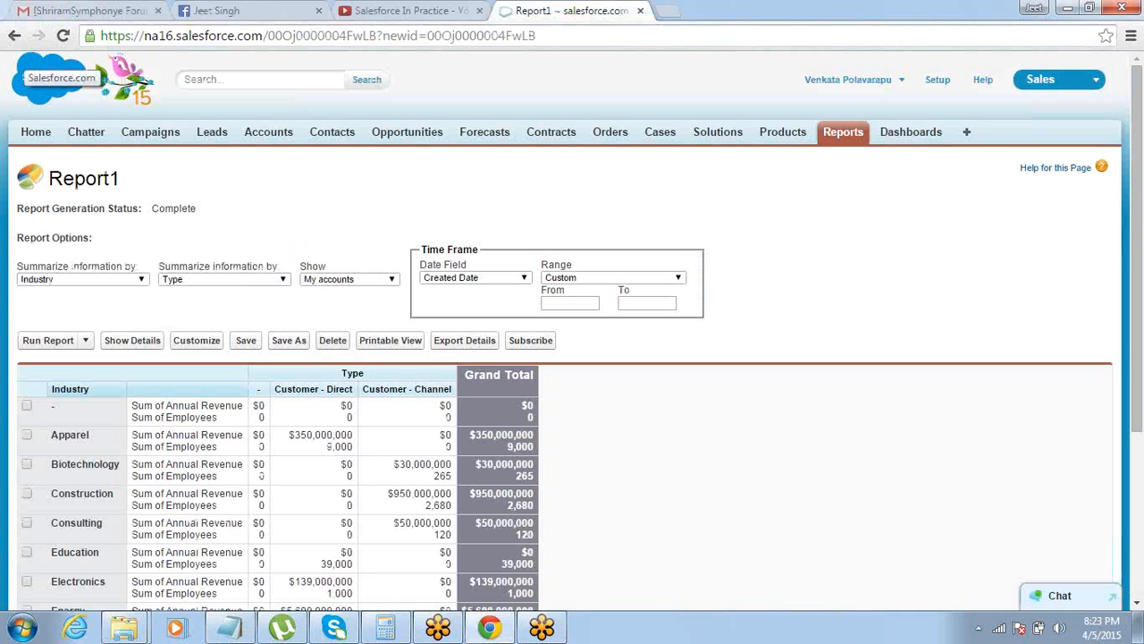
{"action": "key", "text": "alt+Tab"}
{"action": "key", "text": "Return"}
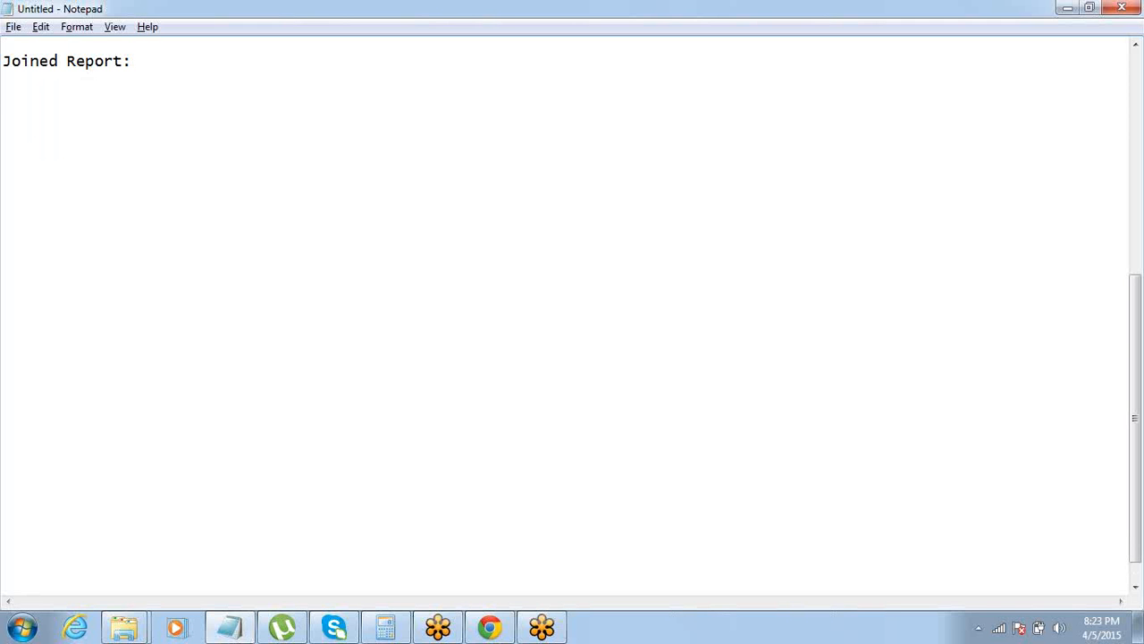
{"action": "type", "text": "Joined Report"}
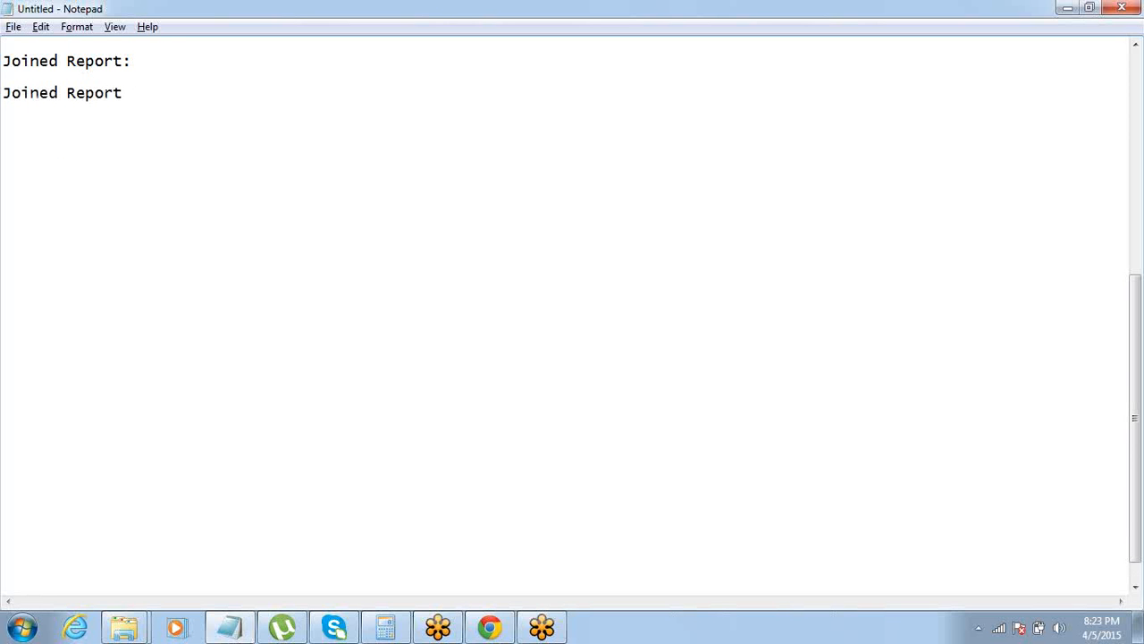
{"action": "type", "text": " can have multi"}
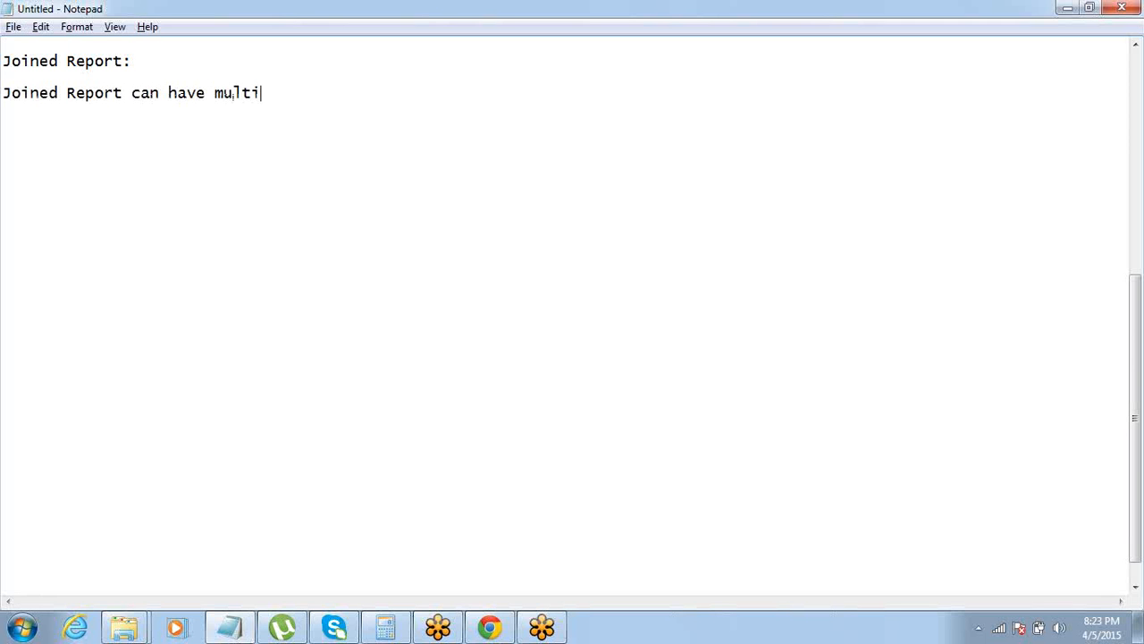
{"action": "type", "text": "ple Report Types,"}
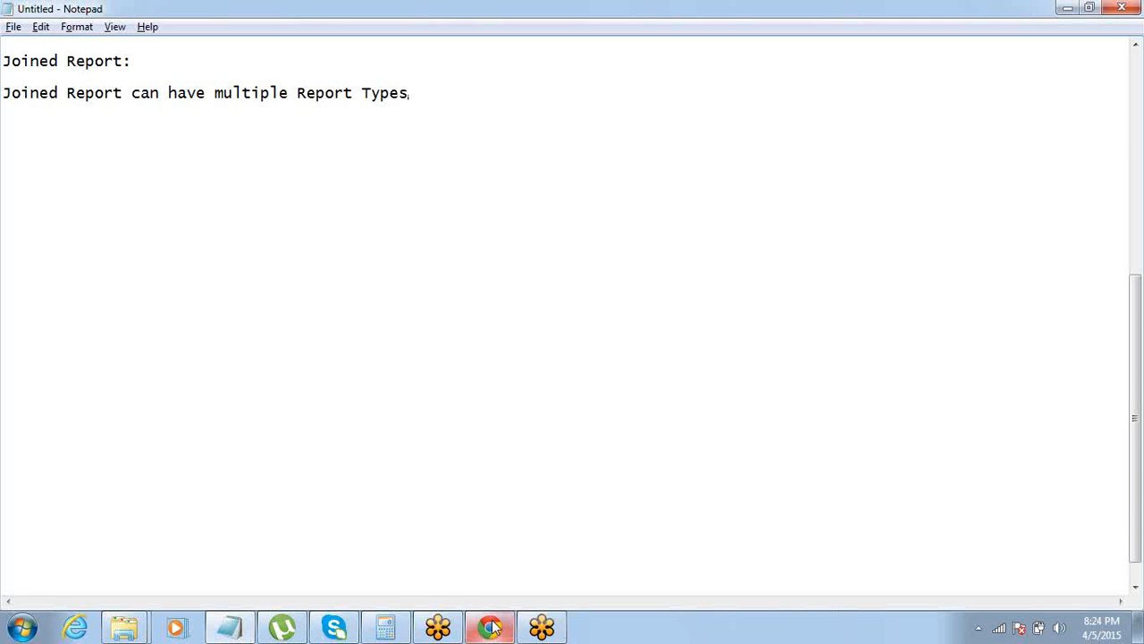
Switch to Salesforce in Chrome and create a new report using the Contacts & Accounts report type
{"action": "mouse_move", "coordinate": [491, 627]}
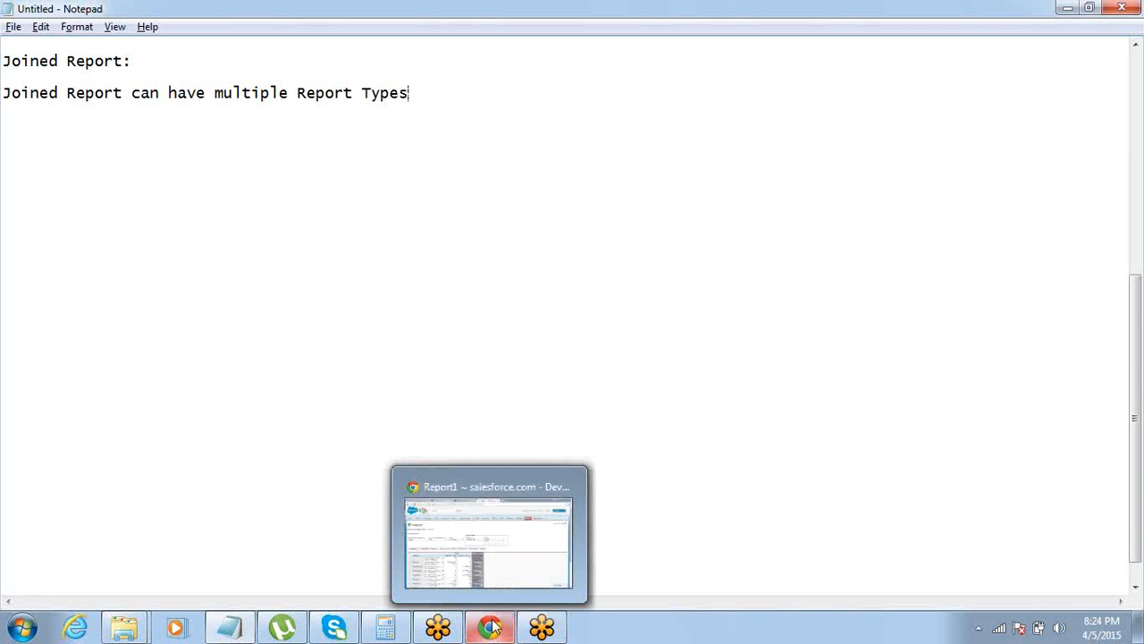
{"action": "left_click", "coordinate": [515, 492]}
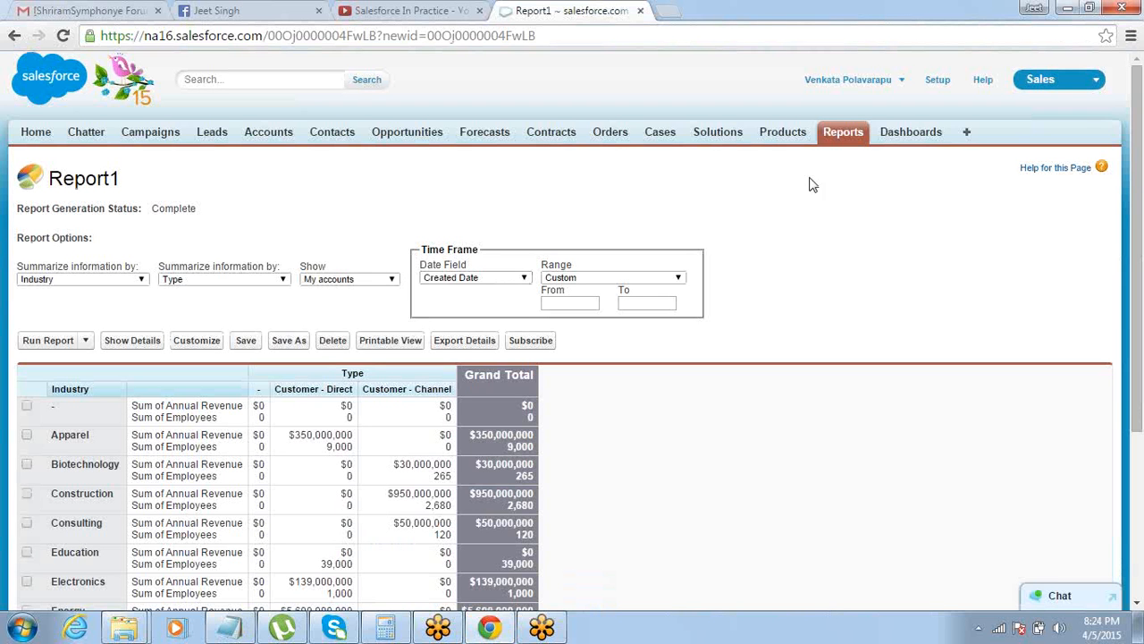
{"action": "left_click", "coordinate": [845, 133]}
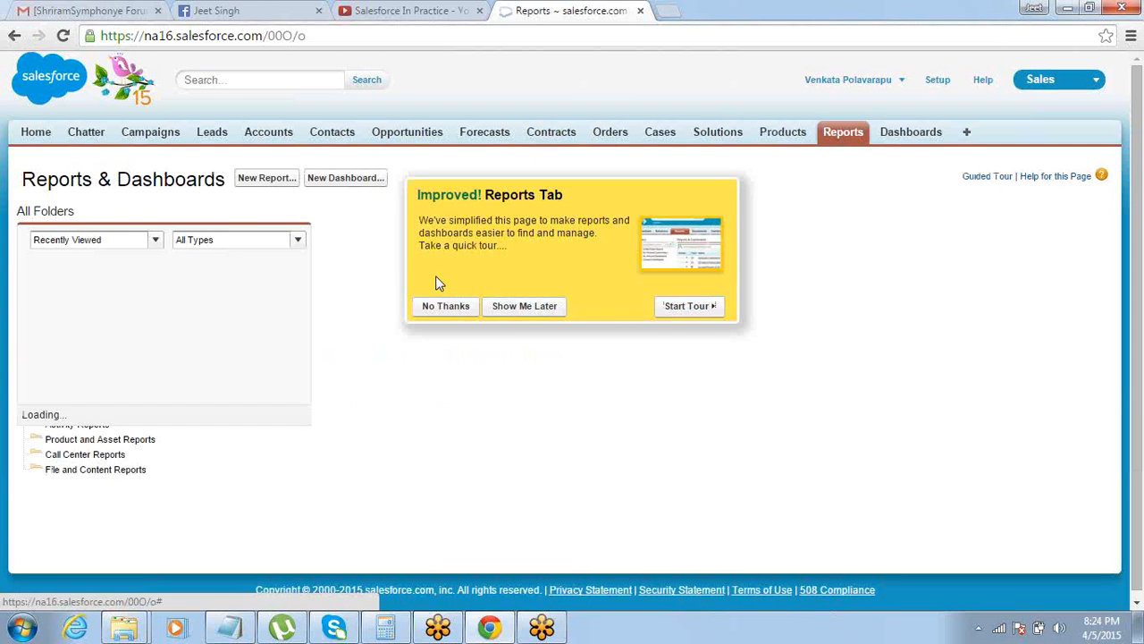
{"action": "left_click", "coordinate": [521, 311]}
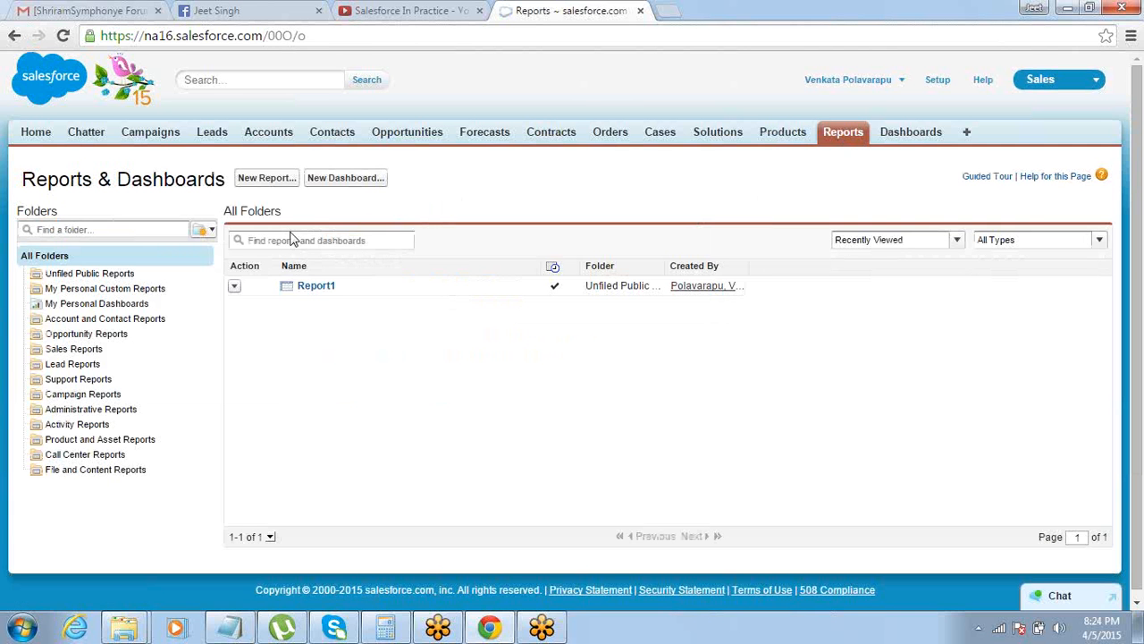
{"action": "left_click", "coordinate": [275, 181]}
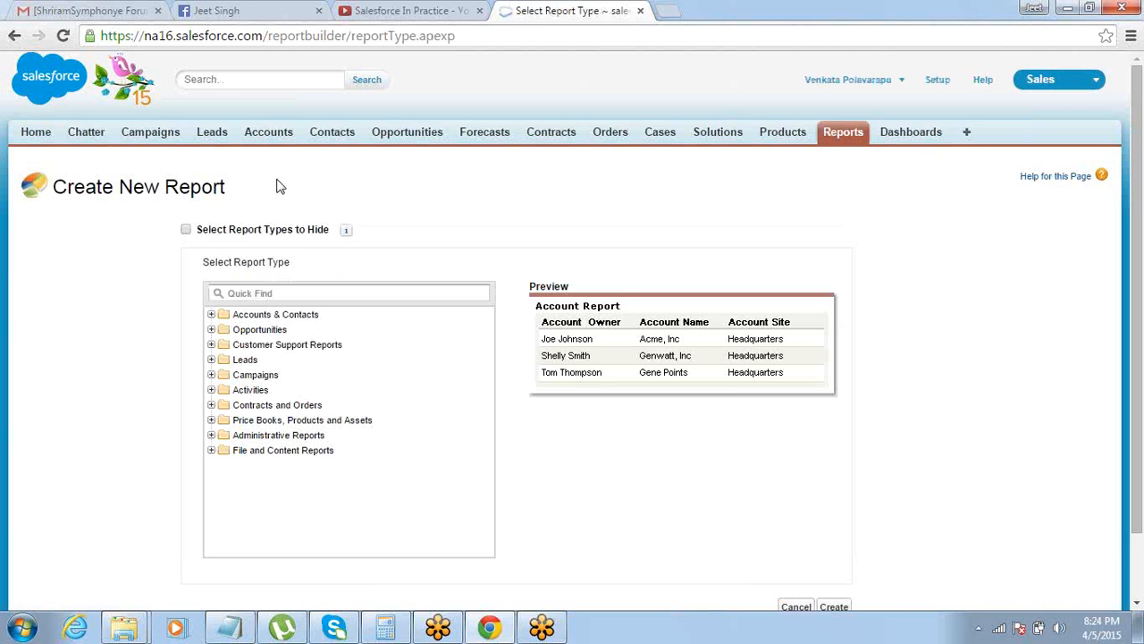
{"action": "left_click", "coordinate": [213, 317]}
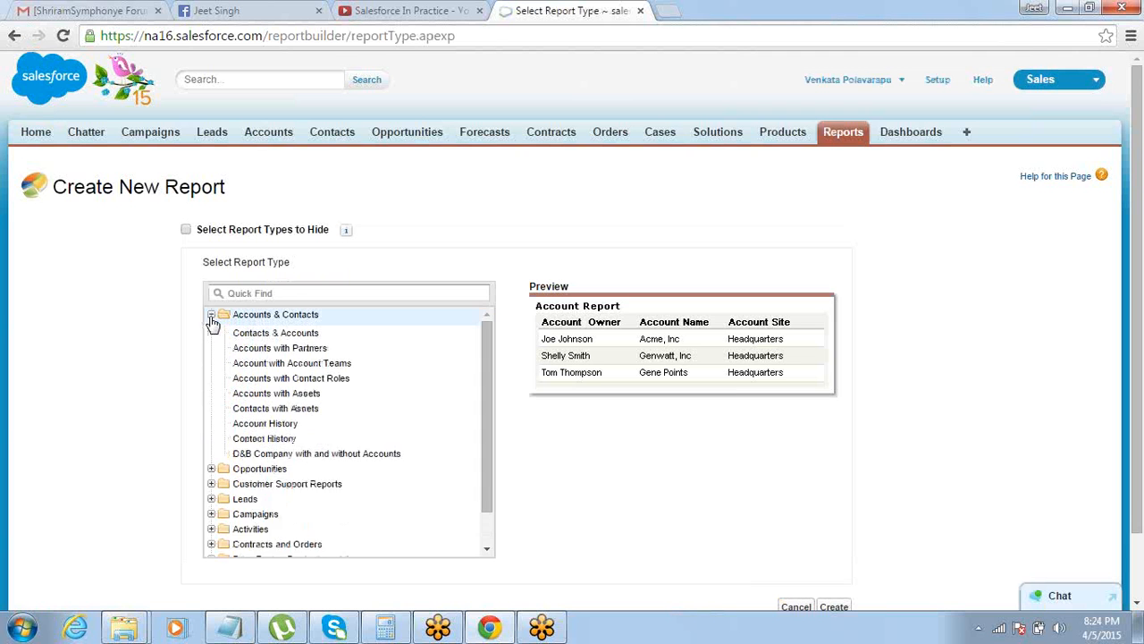
{"action": "left_click", "coordinate": [243, 346]}
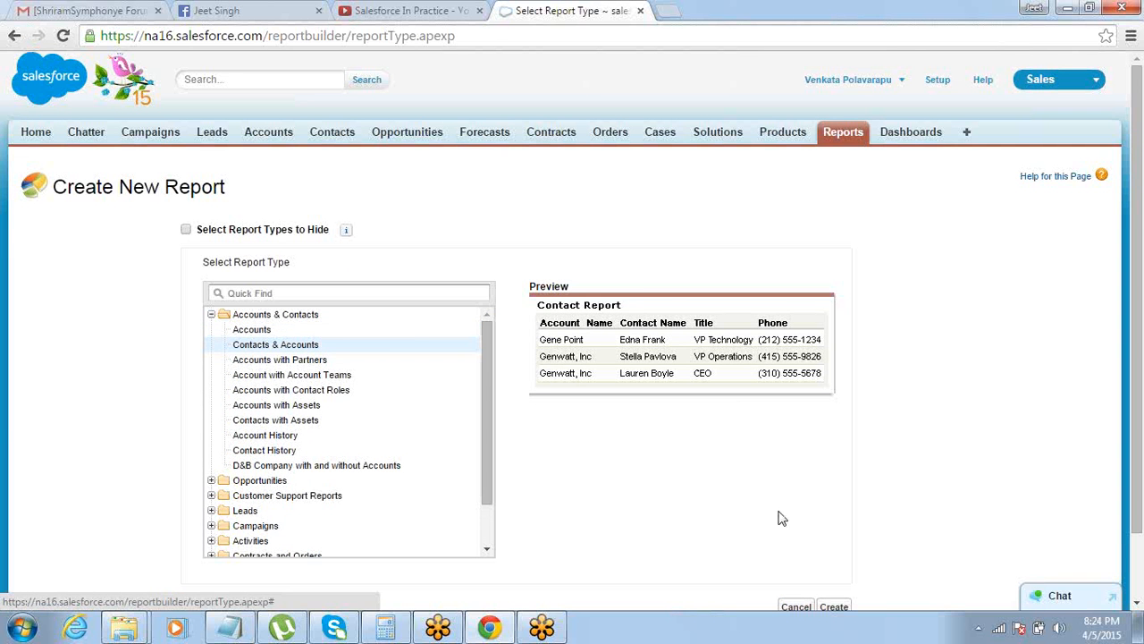
{"action": "left_click", "coordinate": [835, 607]}
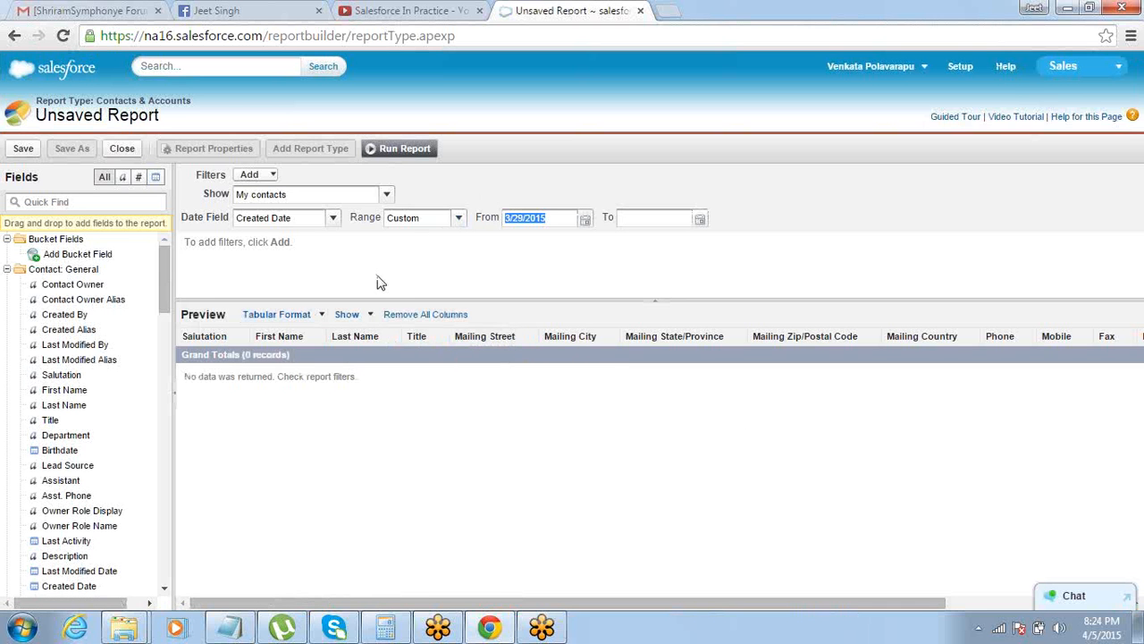
Remove all default columns and add Account Name, First Name, Last Name and Email, in that order, to the report preview
{"action": "left_click", "coordinate": [404, 316]}
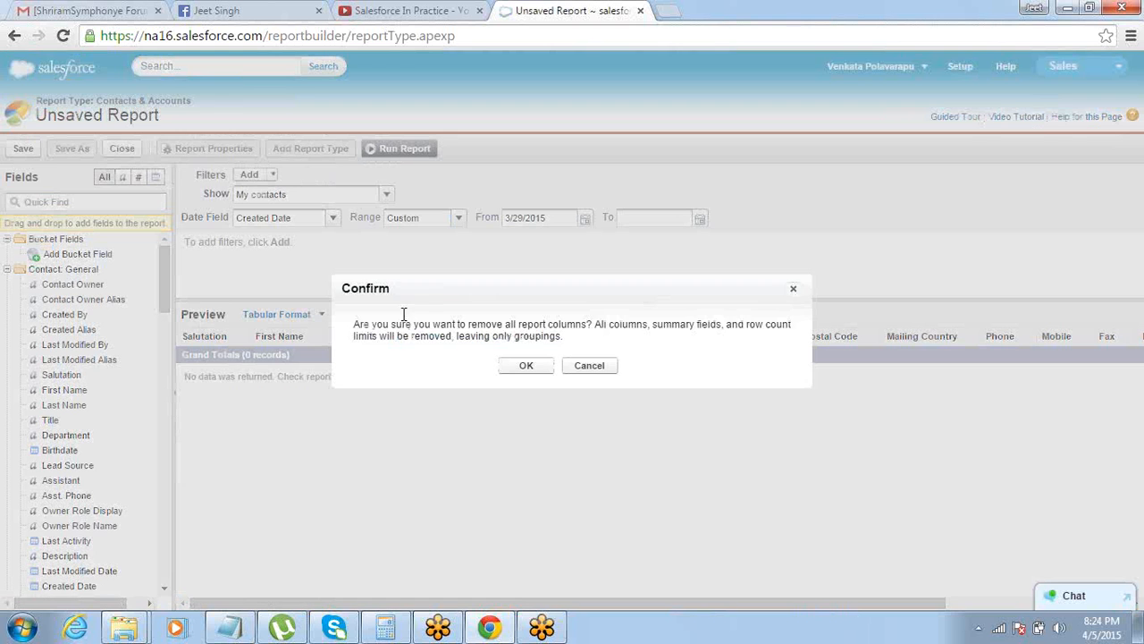
{"action": "left_click", "coordinate": [539, 369]}
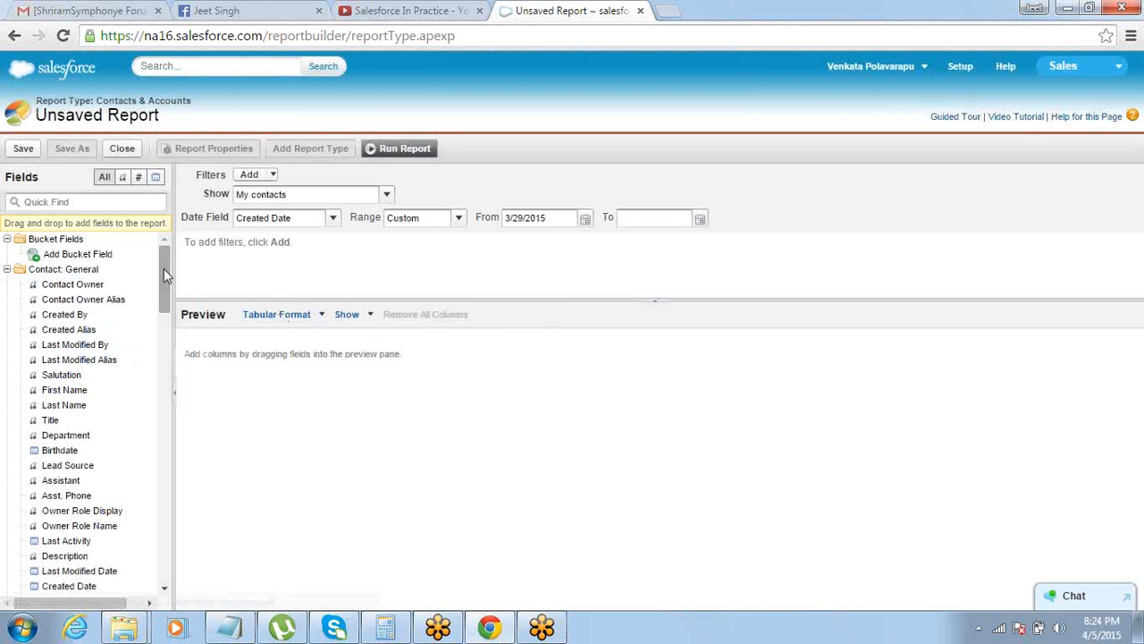
{"action": "left_click_drag", "start_coordinate": [163, 268], "coordinate": [164, 275]}
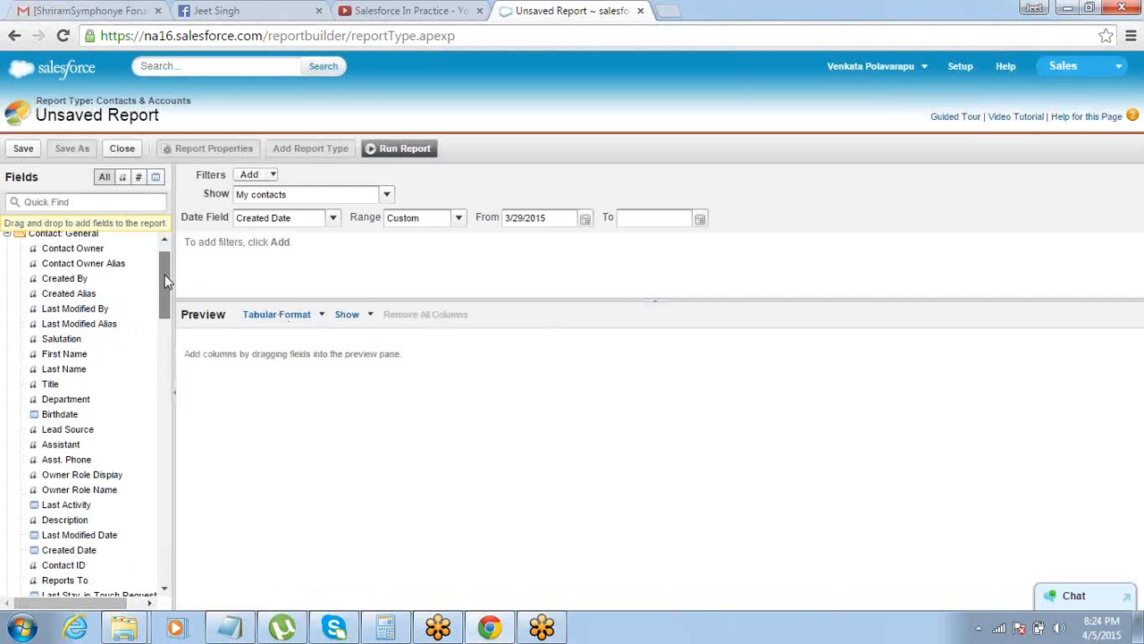
{"action": "left_click_drag", "start_coordinate": [92, 365], "coordinate": [378, 336]}
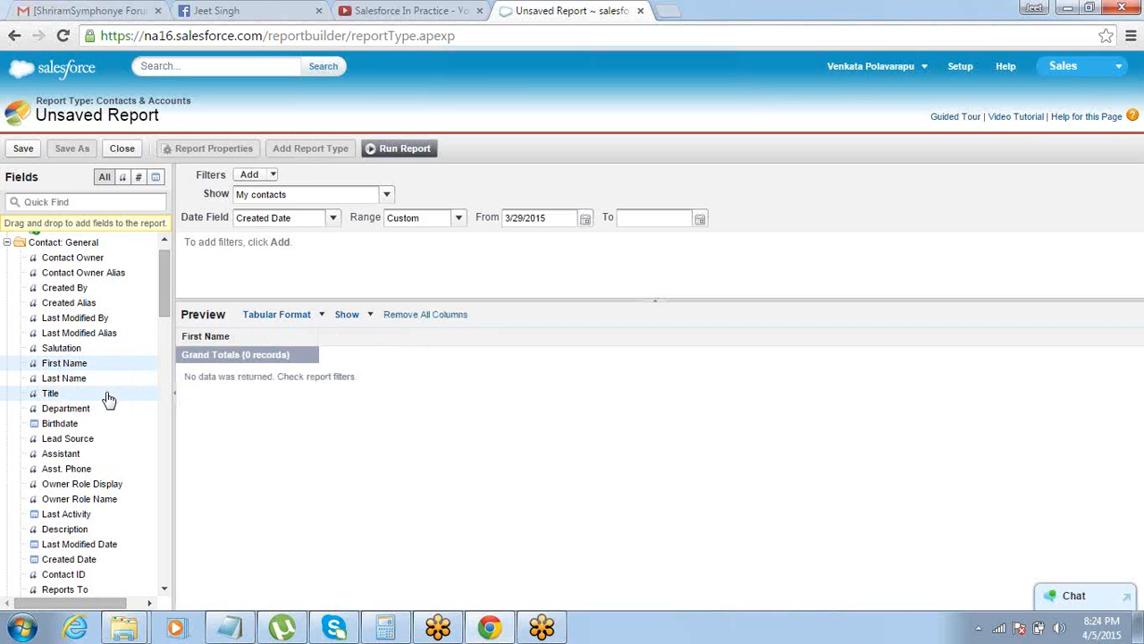
{"action": "left_click_drag", "start_coordinate": [109, 381], "coordinate": [378, 337]}
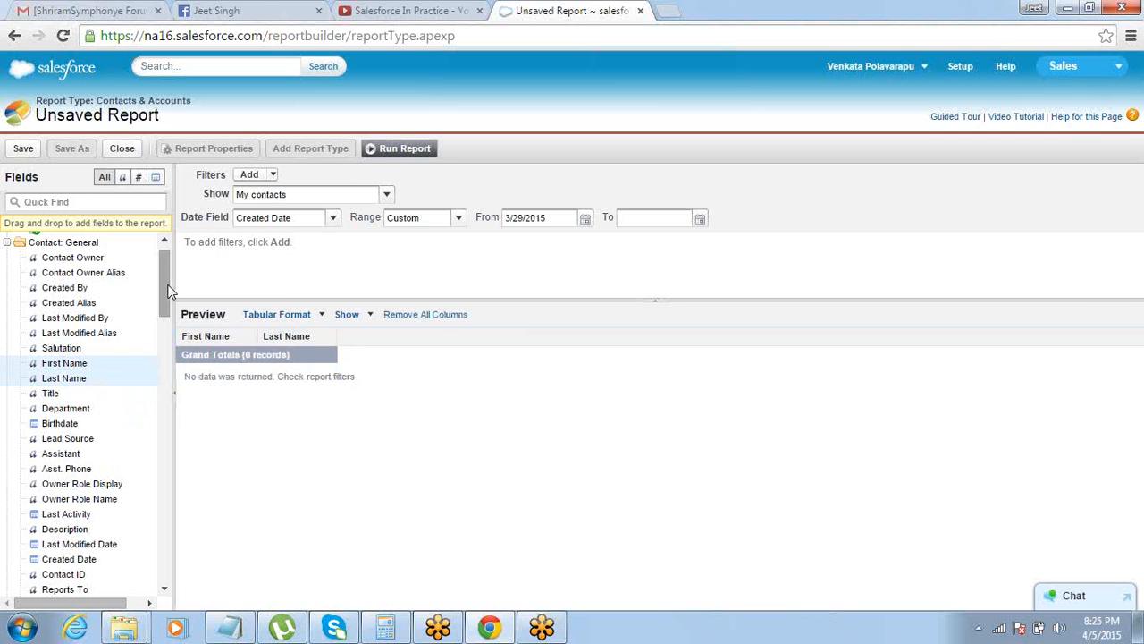
{"action": "left_click_drag", "start_coordinate": [169, 290], "coordinate": [158, 411]}
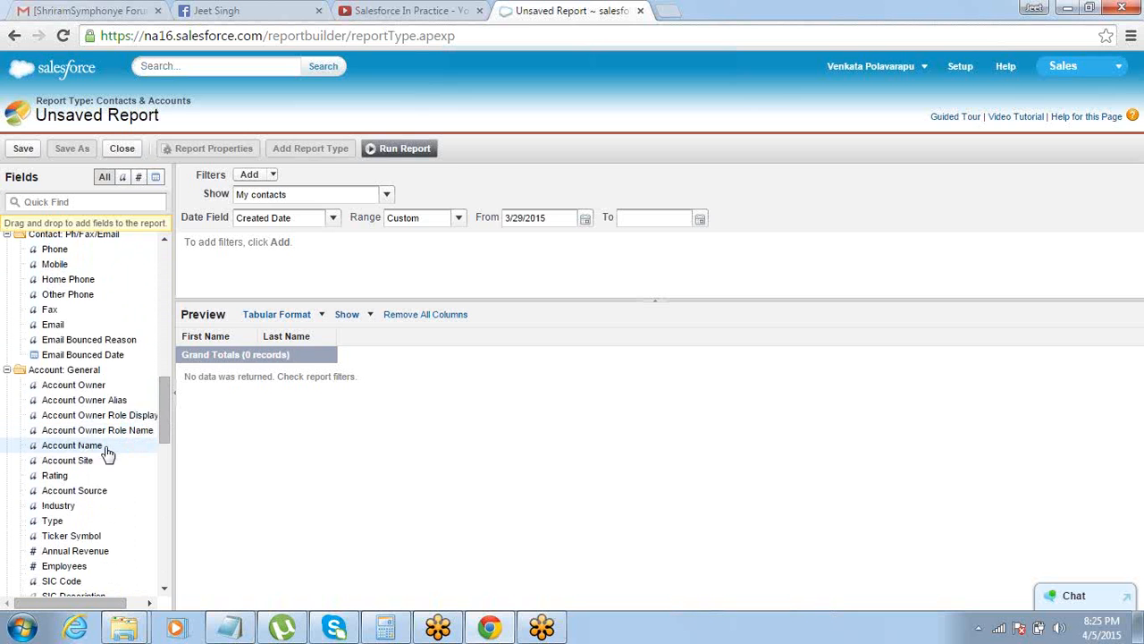
{"action": "left_click_drag", "start_coordinate": [109, 447], "coordinate": [193, 340]}
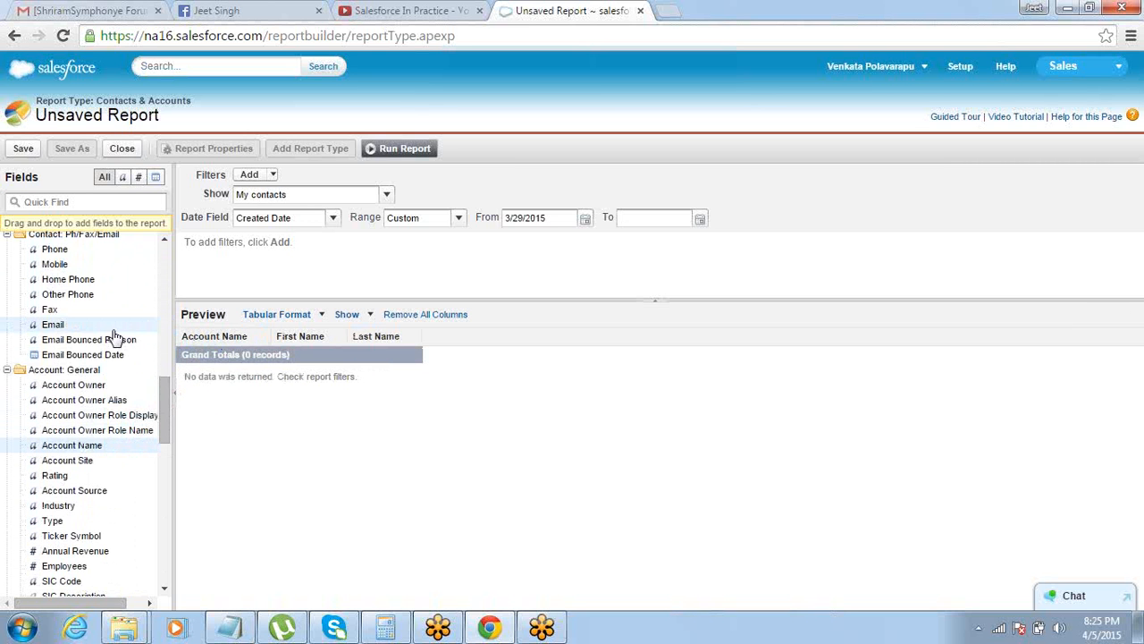
{"action": "left_click_drag", "start_coordinate": [116, 327], "coordinate": [482, 348]}
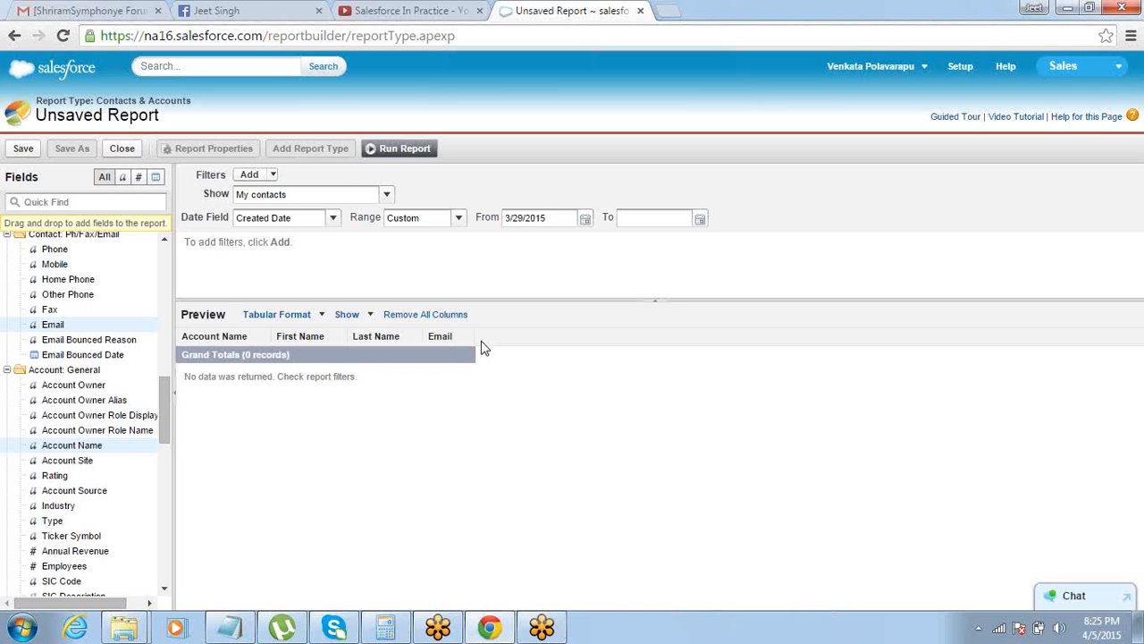
Set the Created Date range to All Time and look through the previewed contacts
{"action": "left_click", "coordinate": [459, 219]}
{"action": "left_click", "coordinate": [455, 235]}
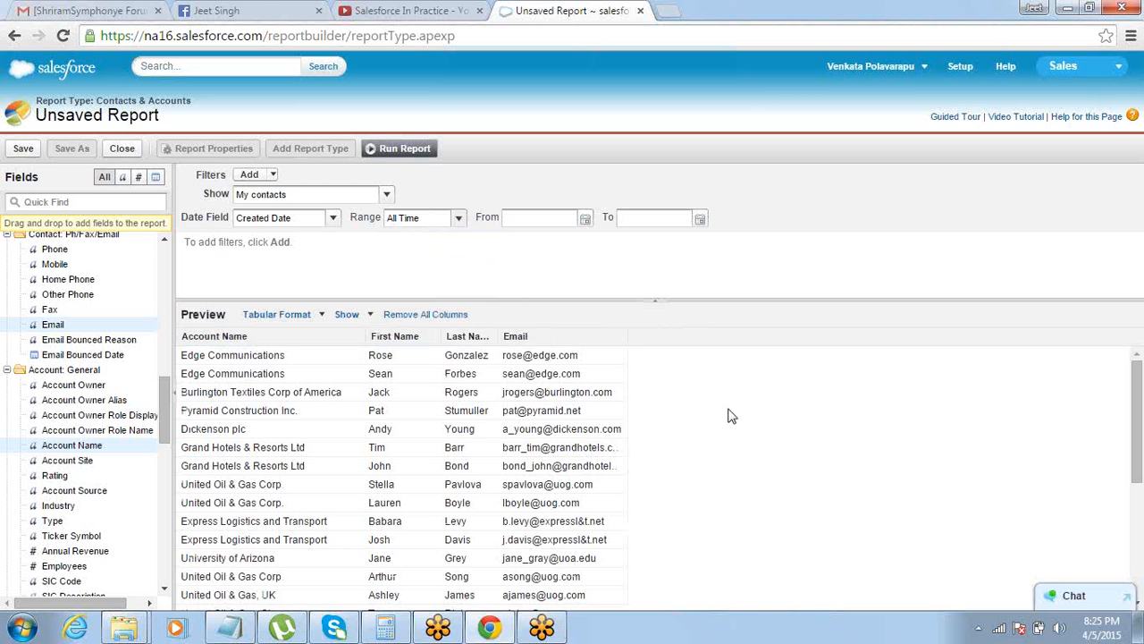
{"action": "scroll", "coordinate": [1134, 460], "scroll_direction": "down", "scroll_amount": 2}
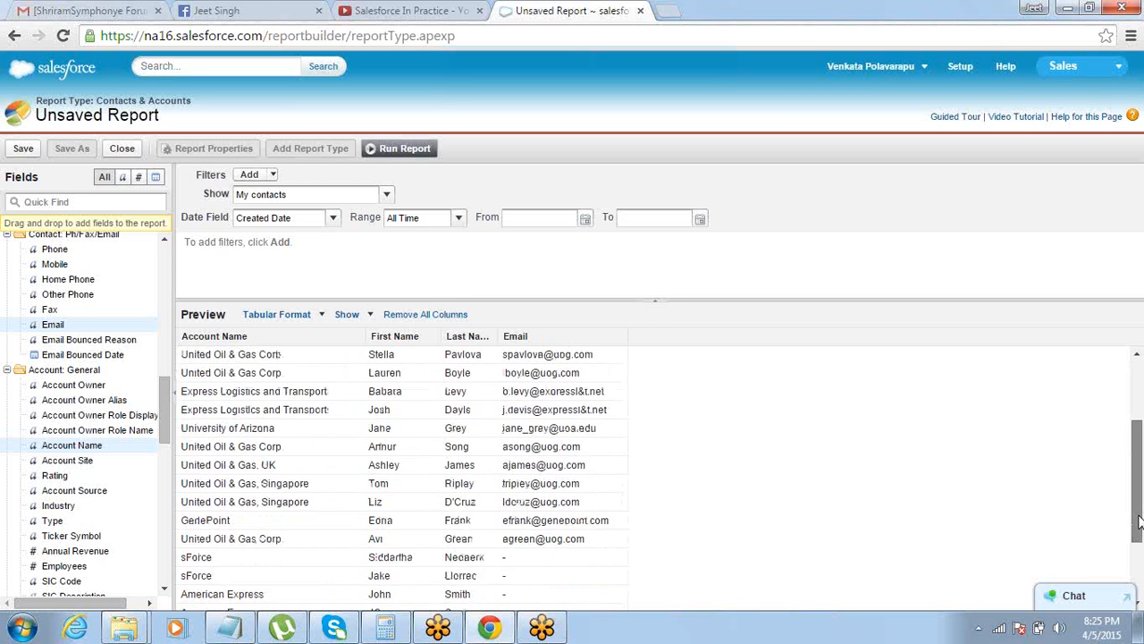
Change the report to the Summary format and group the contacts by Account Name
{"action": "scroll", "coordinate": [1137, 491], "scroll_direction": "down", "scroll_amount": 2}
{"action": "scroll", "coordinate": [1139, 512], "scroll_direction": "up", "scroll_amount": 4}
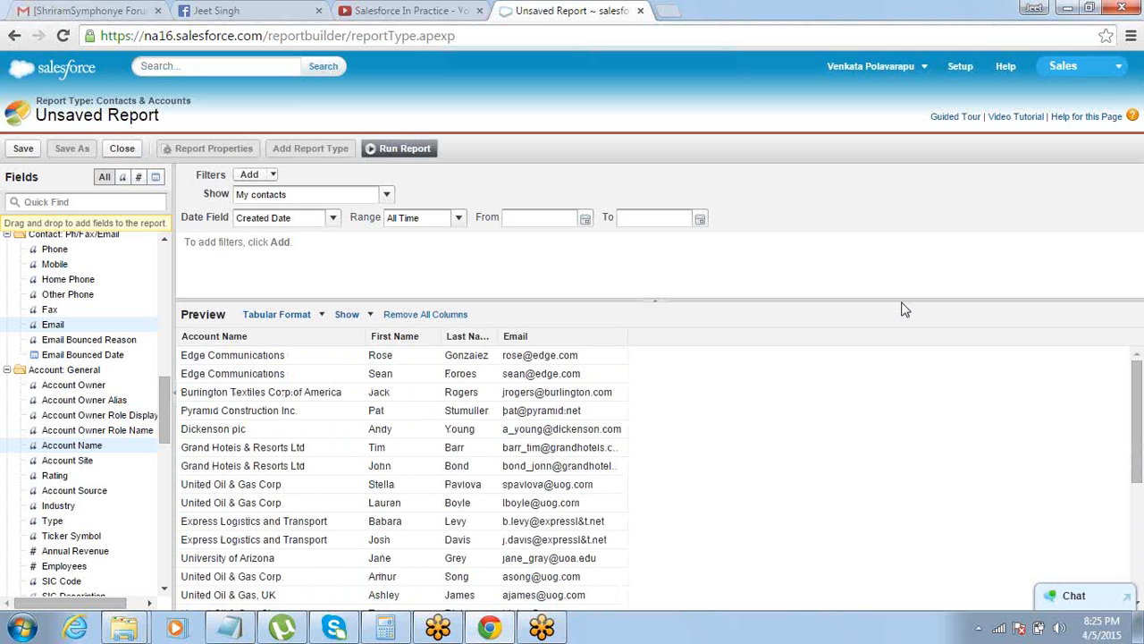
{"action": "left_click_drag", "start_coordinate": [830, 300], "coordinate": [915, 234]}
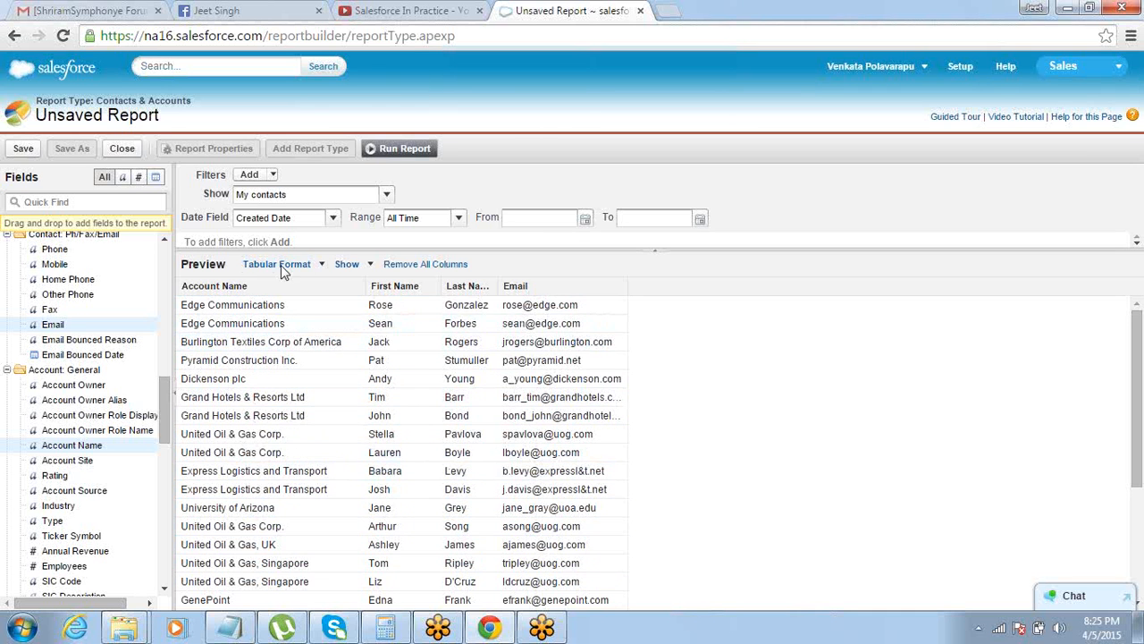
{"action": "left_click", "coordinate": [319, 265]}
{"action": "left_click", "coordinate": [315, 306]}
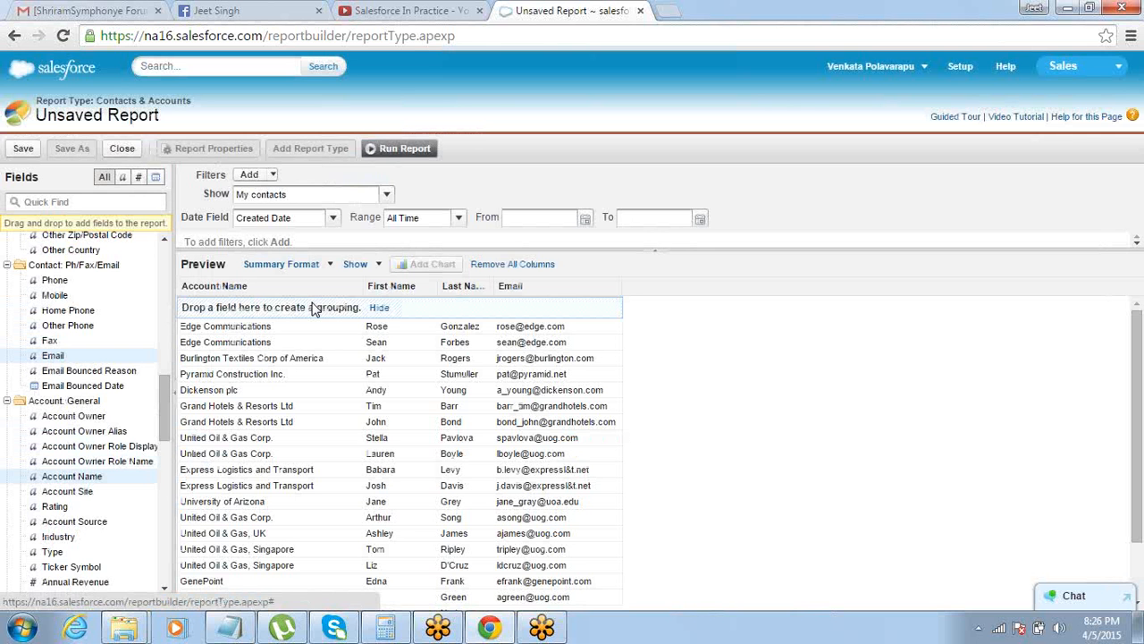
{"action": "mouse_move", "coordinate": [276, 293]}
{"action": "left_mouse_down"}
{"action": "mouse_move", "coordinate": [286, 331]}
{"action": "mouse_move", "coordinate": [273, 306]}
{"action": "left_mouse_up"}
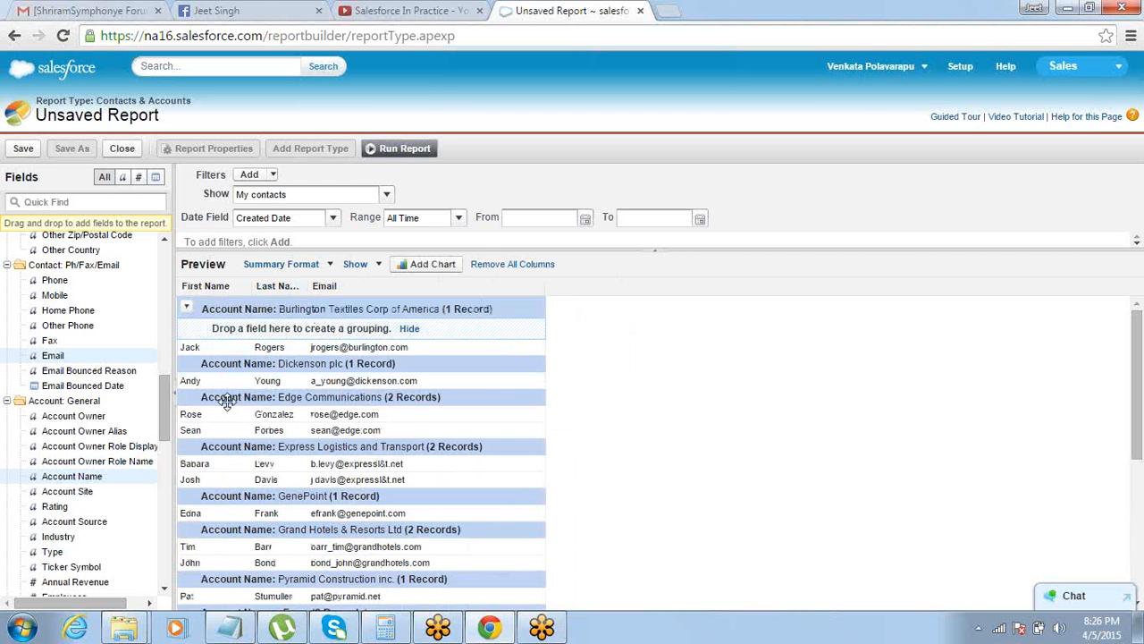
Try to add the Contact ID field as a column in the report preview
{"action": "left_click_drag", "start_coordinate": [172, 420], "coordinate": [173, 309]}
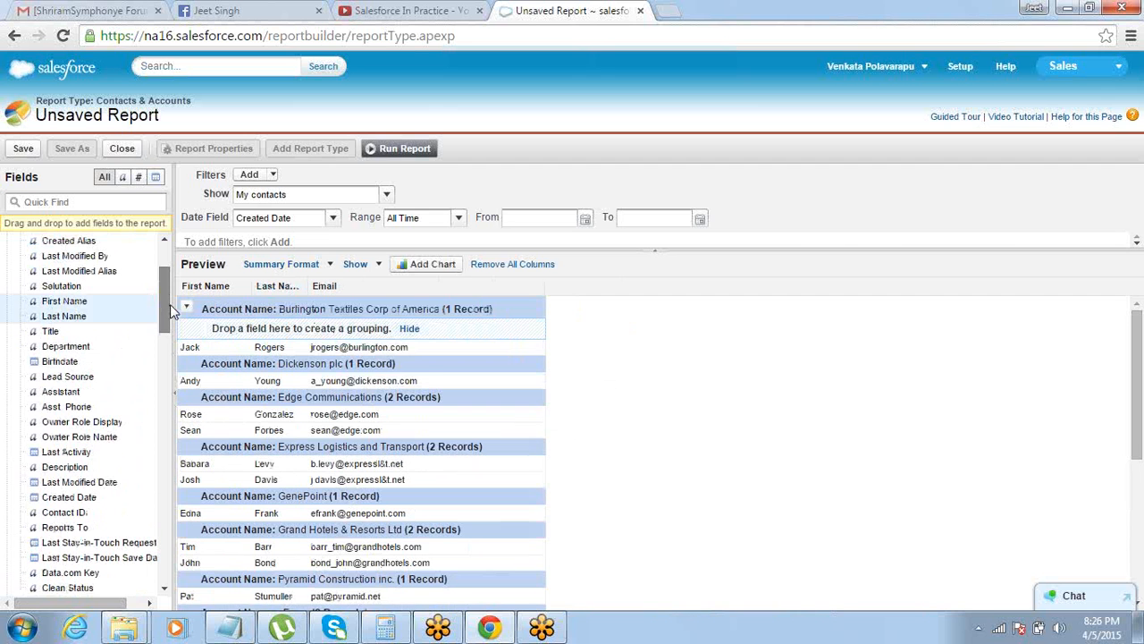
{"action": "left_click_drag", "start_coordinate": [67, 513], "coordinate": [576, 289]}
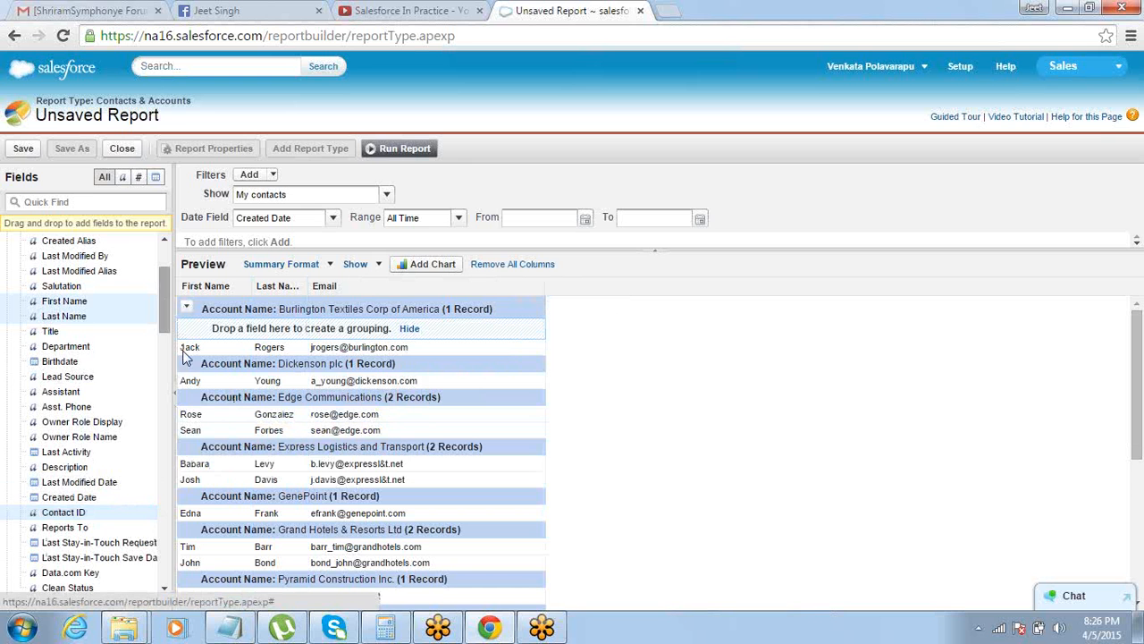
{"action": "left_click_drag", "start_coordinate": [165, 300], "coordinate": [169, 264]}
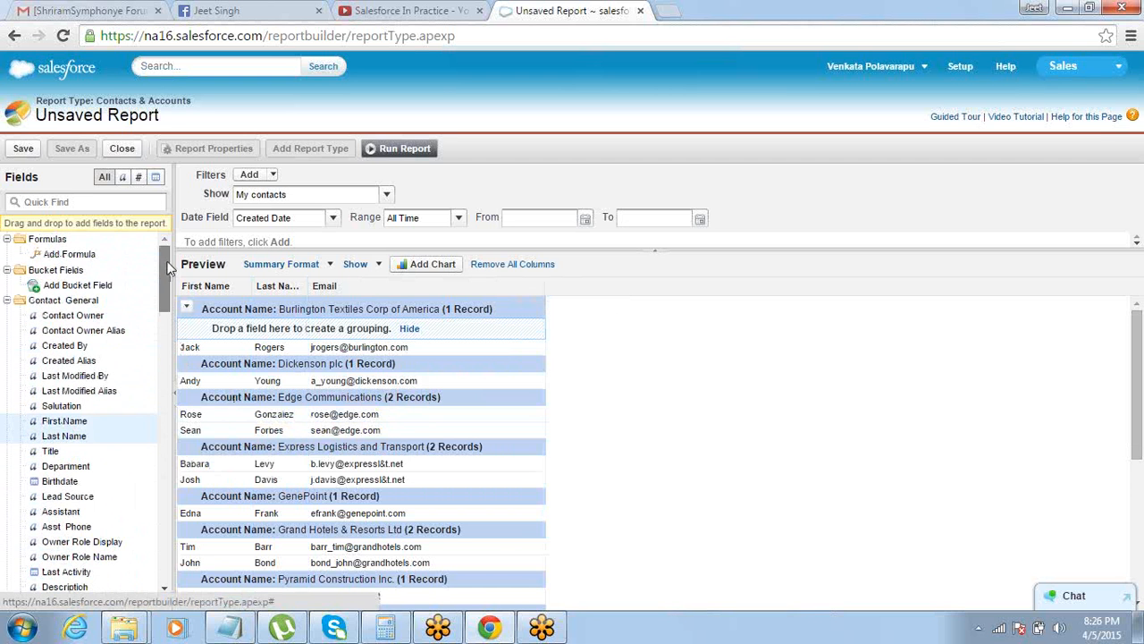
Hide the record details and the grouping drop zones in the summary preview
{"action": "left_click", "coordinate": [379, 263]}
{"action": "left_click", "coordinate": [380, 288]}
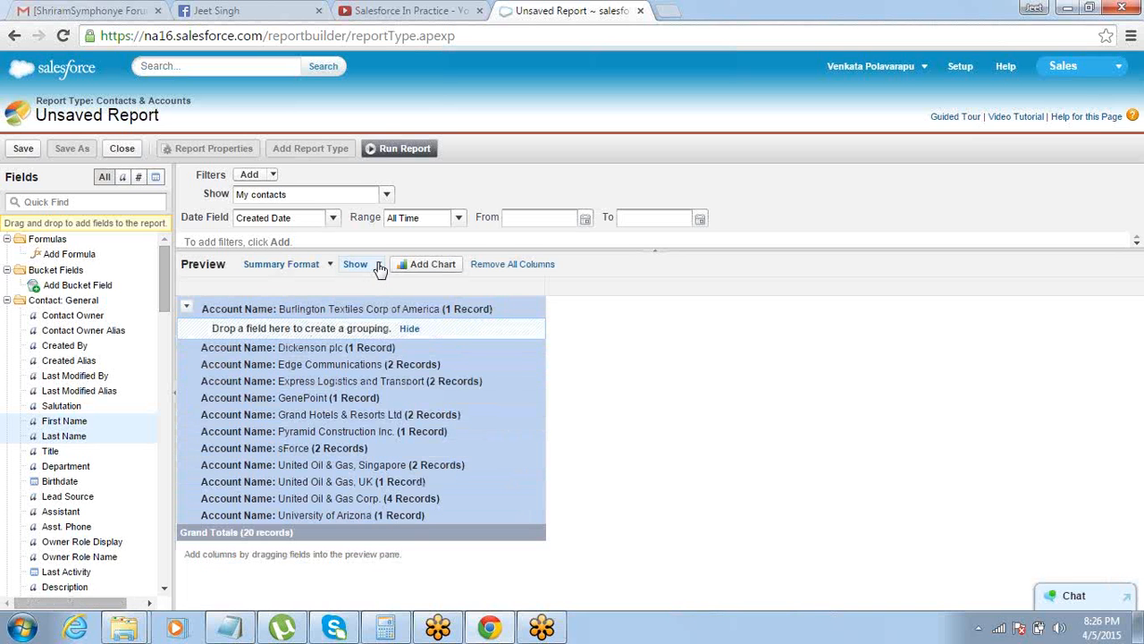
{"action": "left_click", "coordinate": [378, 264]}
{"action": "left_click", "coordinate": [376, 303]}
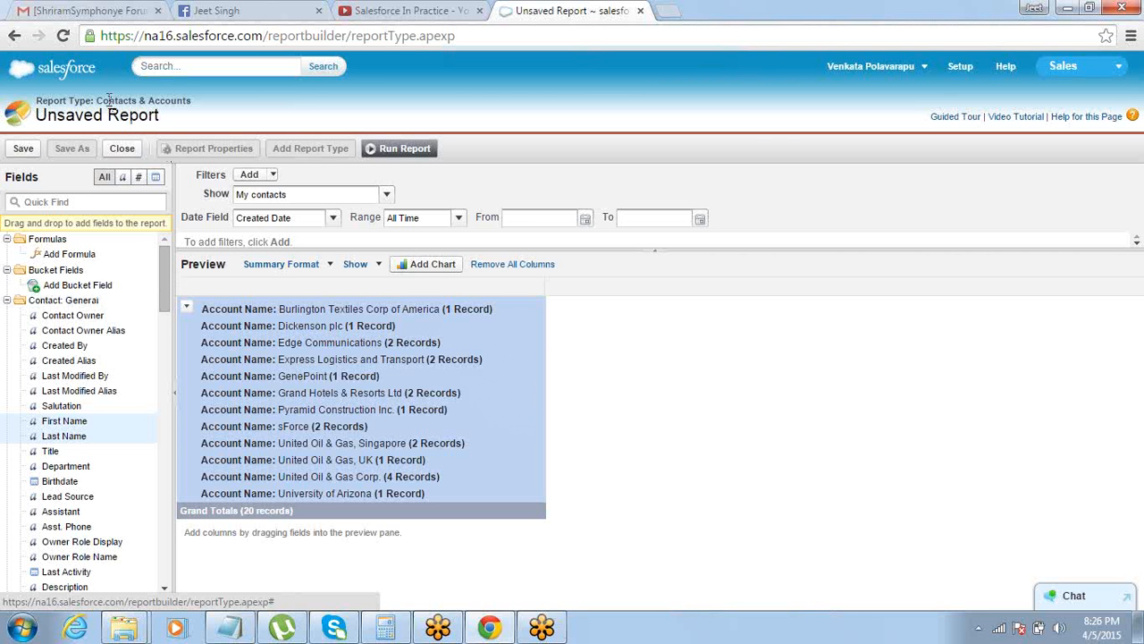
Convert the summary report to the Joined format and look through its Contacts & Accounts block
{"action": "left_click_drag", "start_coordinate": [108, 100], "coordinate": [184, 103]}
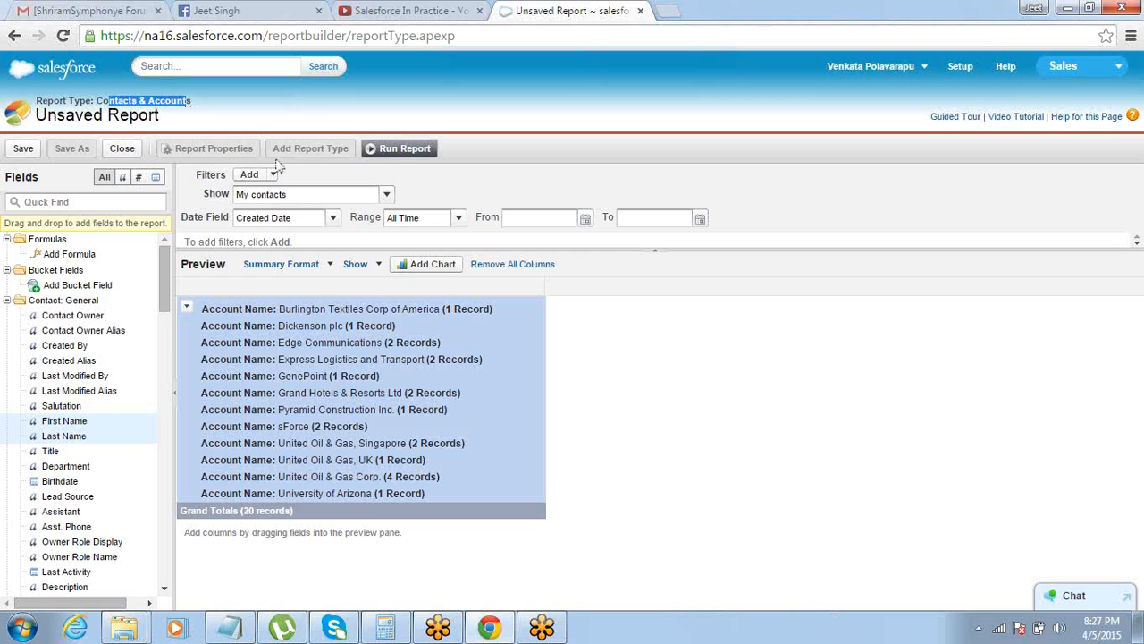
{"action": "left_click", "coordinate": [302, 264]}
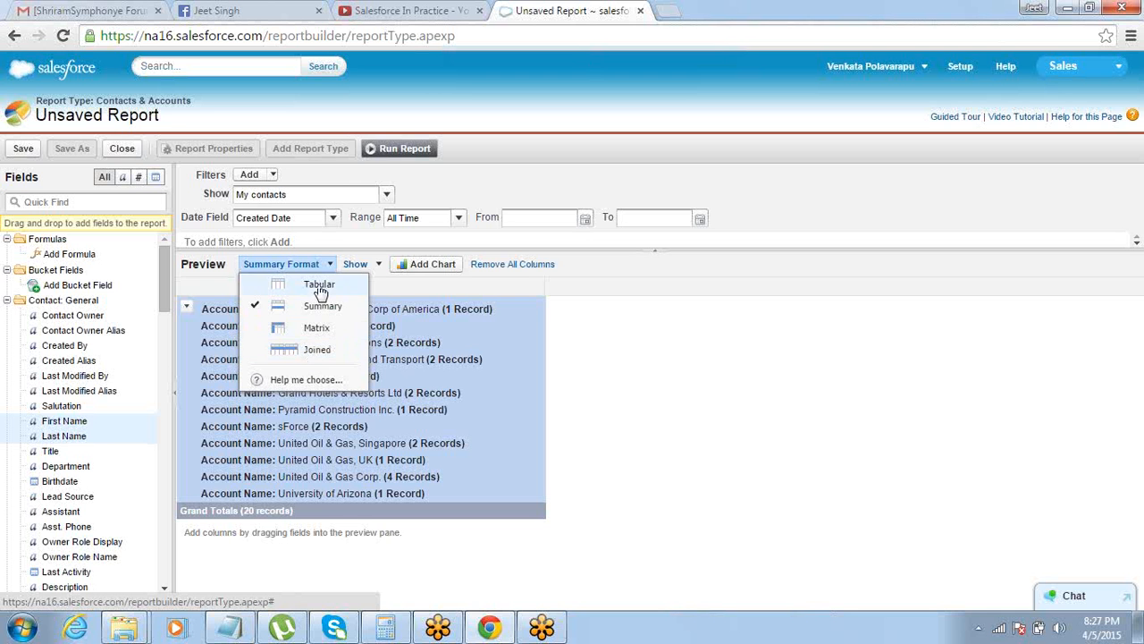
{"action": "left_click", "coordinate": [313, 352]}
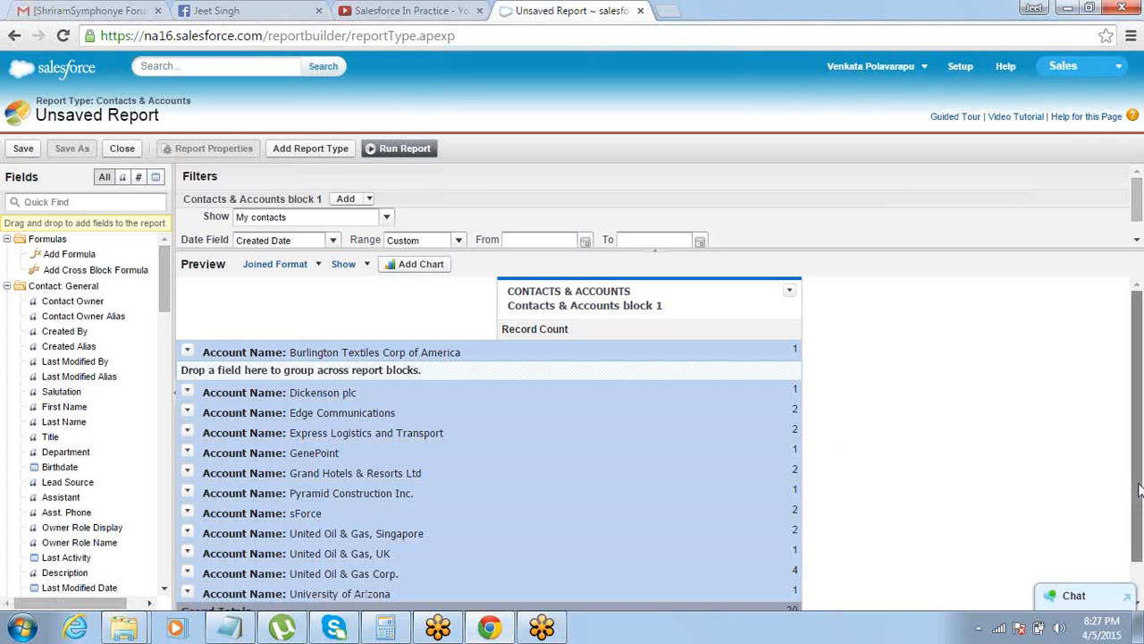
{"action": "scroll", "coordinate": [1139, 490], "scroll_direction": "down", "scroll_amount": 1}
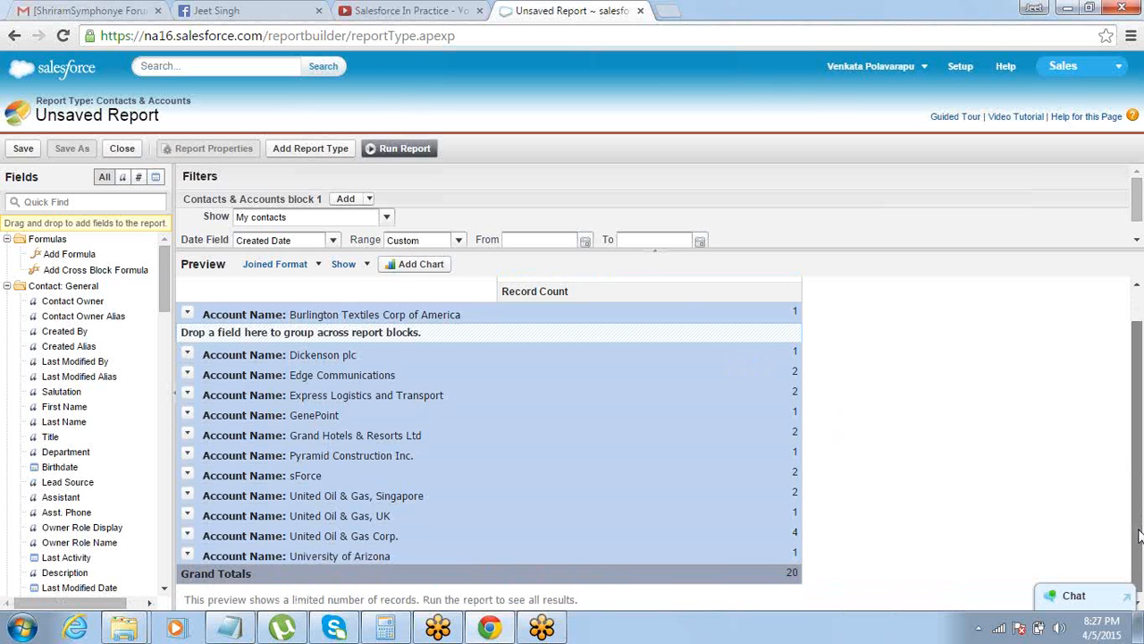
{"action": "scroll", "coordinate": [1139, 534], "scroll_direction": "up", "scroll_amount": 1}
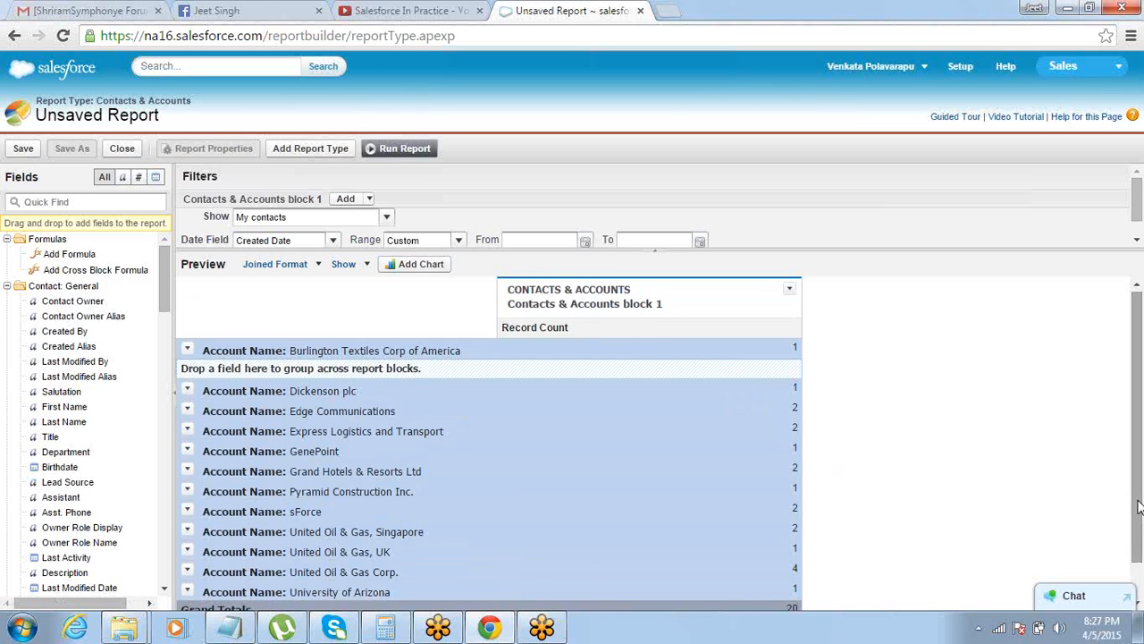
Open the Contacts & Accounts block's name for editing
{"action": "left_click", "coordinate": [642, 303]}
{"action": "left_click", "coordinate": [642, 305]}
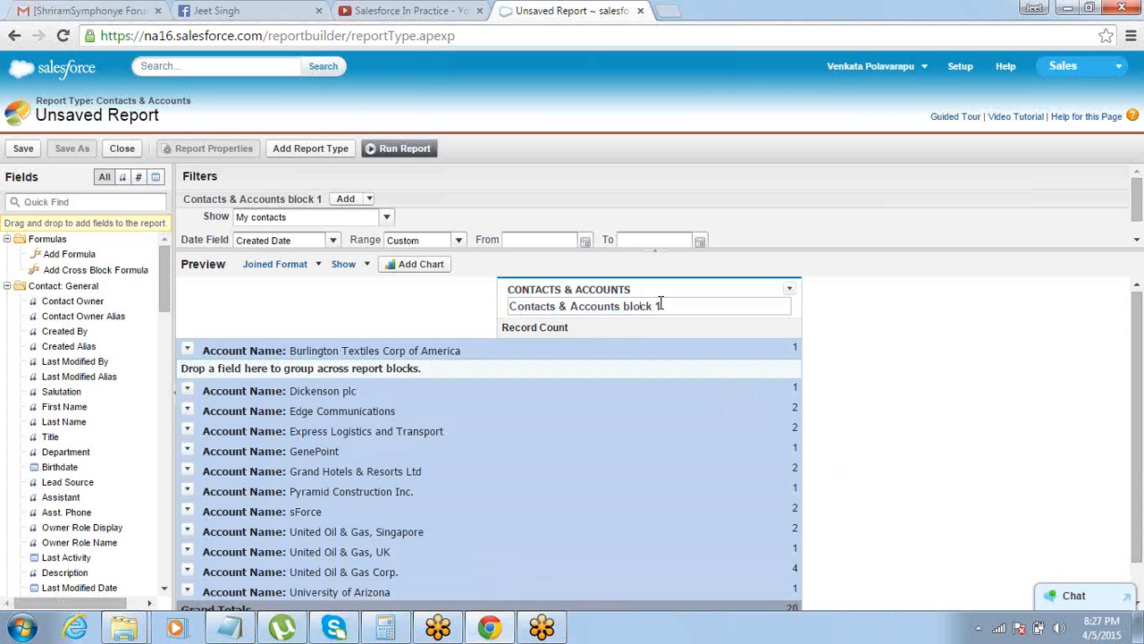
{"action": "left_click_drag", "start_coordinate": [658, 306], "coordinate": [620, 307]}
{"action": "left_click", "coordinate": [807, 347]}
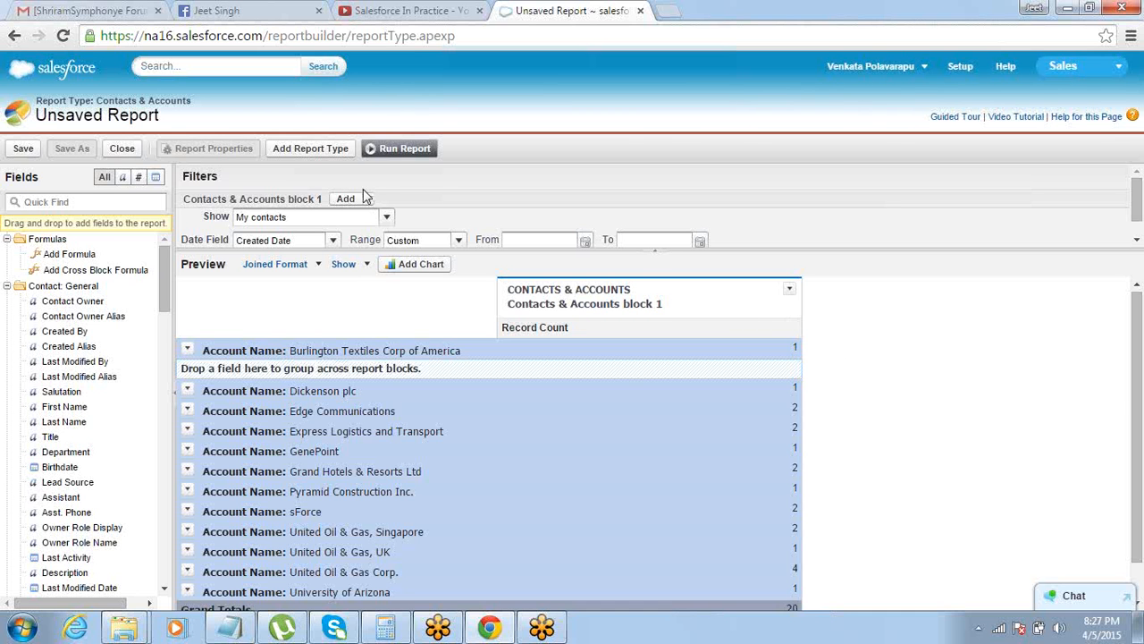
Add the Opportunities report type to the joined report as a second block
{"action": "left_click", "coordinate": [310, 149]}
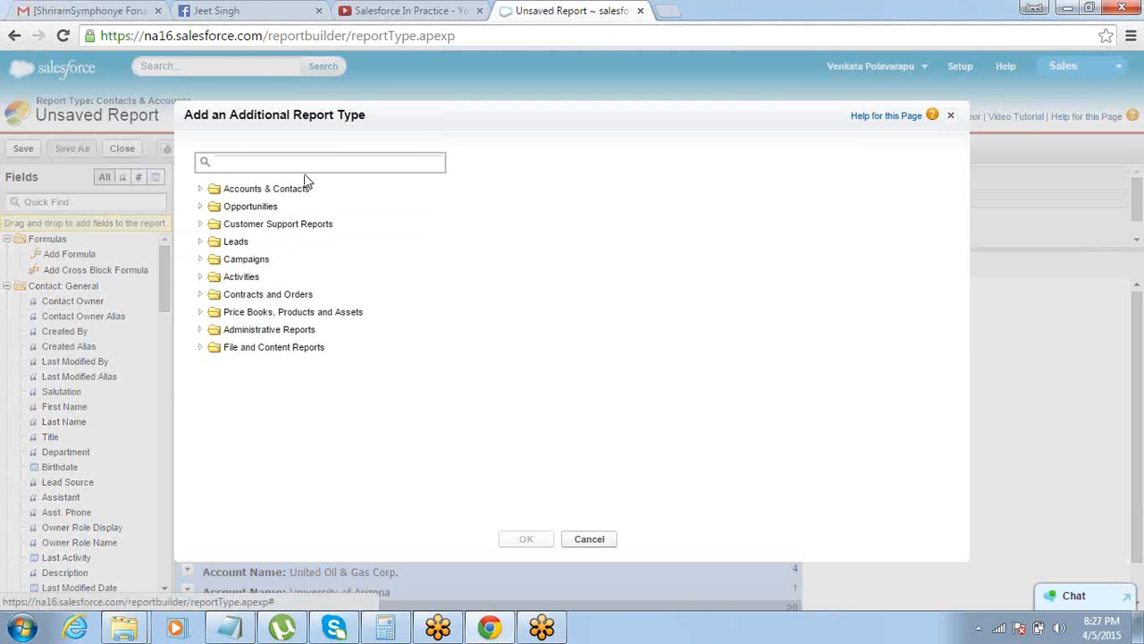
{"action": "left_click", "coordinate": [202, 208]}
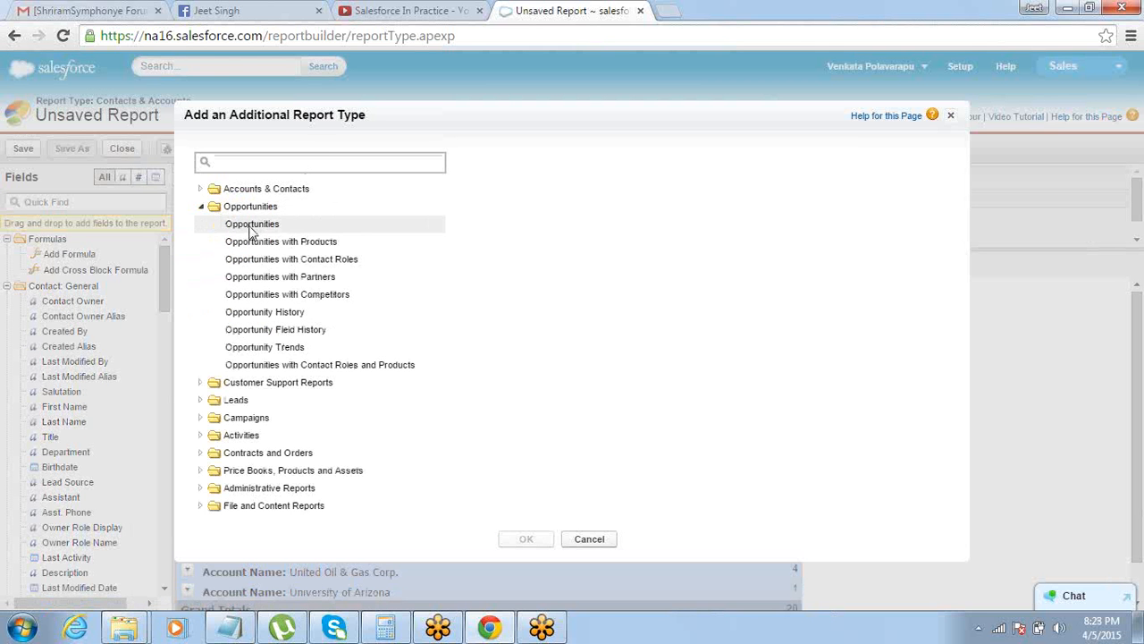
{"action": "left_click", "coordinate": [251, 228]}
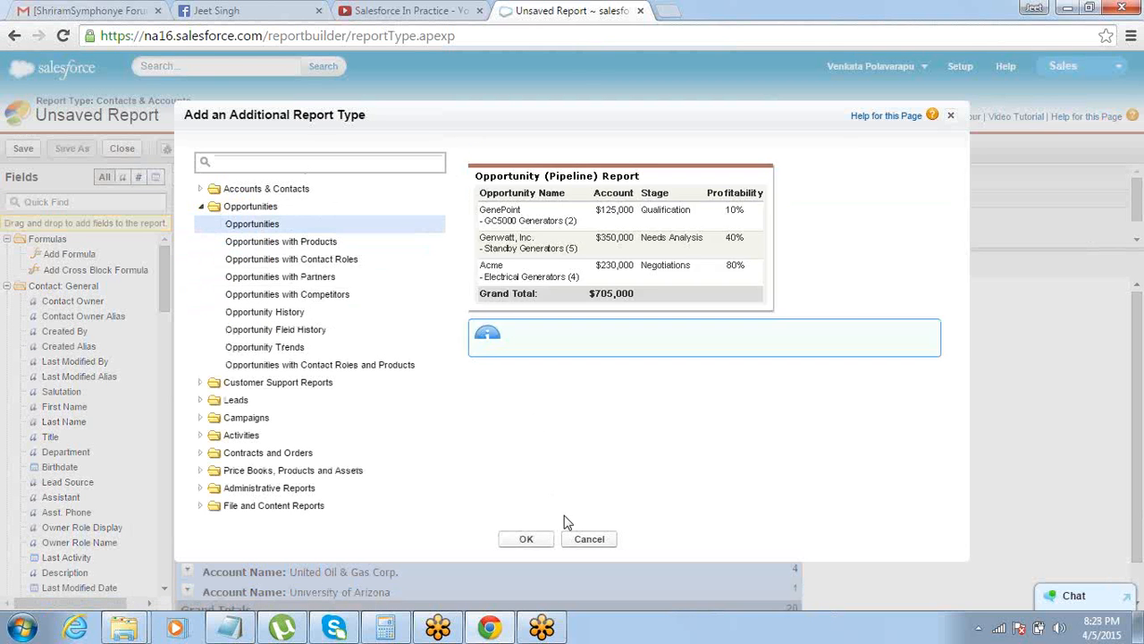
{"action": "left_click", "coordinate": [527, 540]}
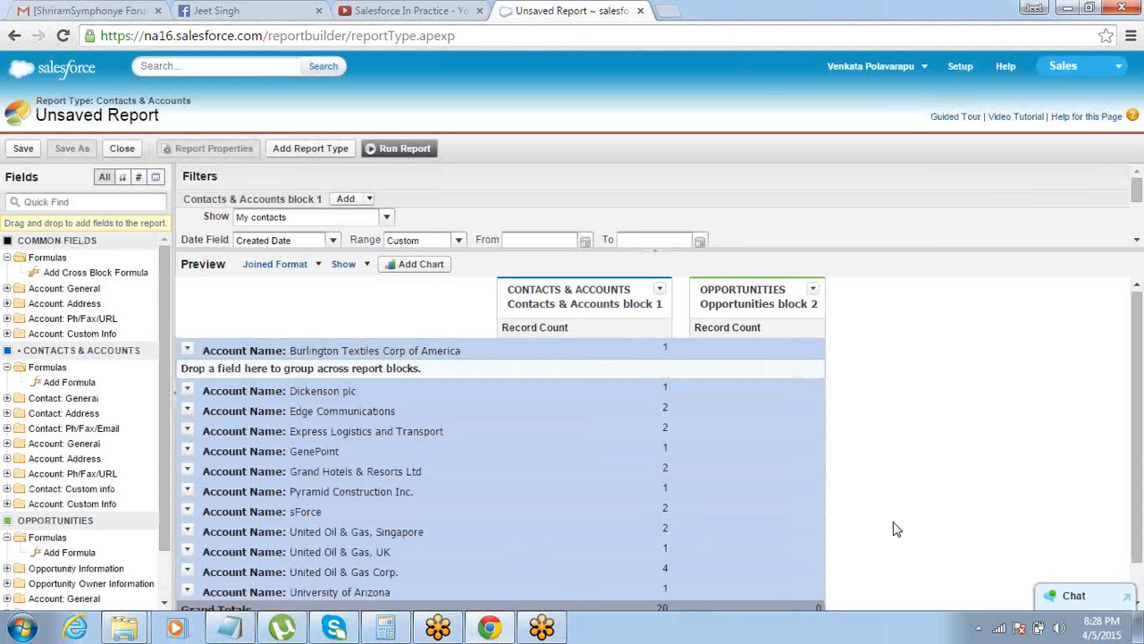
{"action": "double_click", "coordinate": [792, 305]}
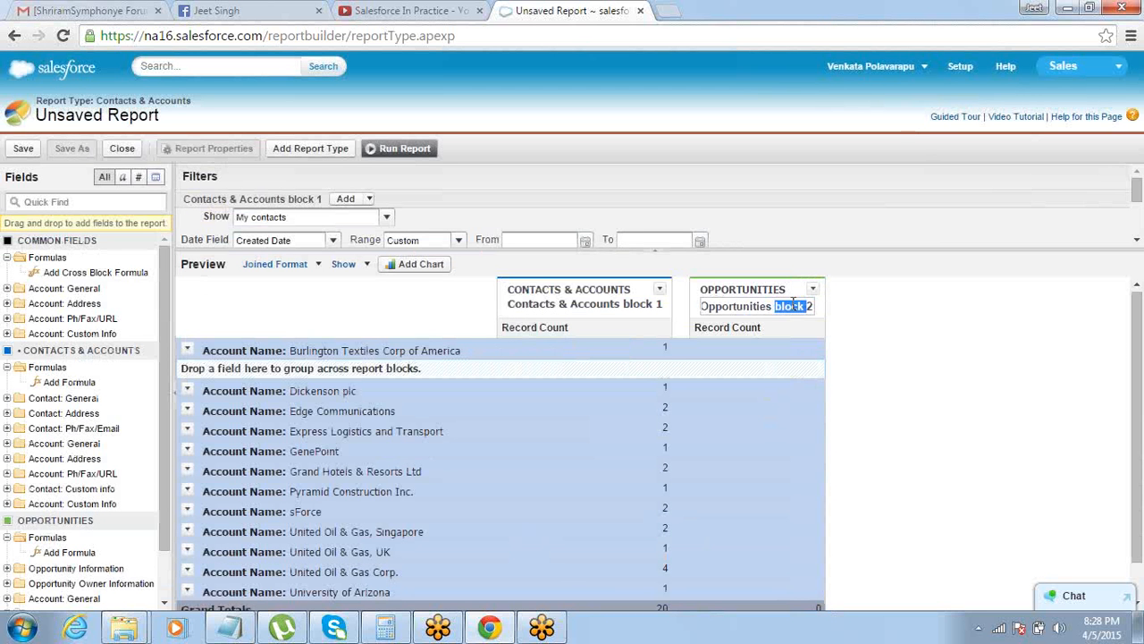
{"action": "left_click", "coordinate": [813, 304]}
Add the Cases report type from Customer Support Reports as a third block and look through the joined preview
{"action": "left_click", "coordinate": [304, 154]}
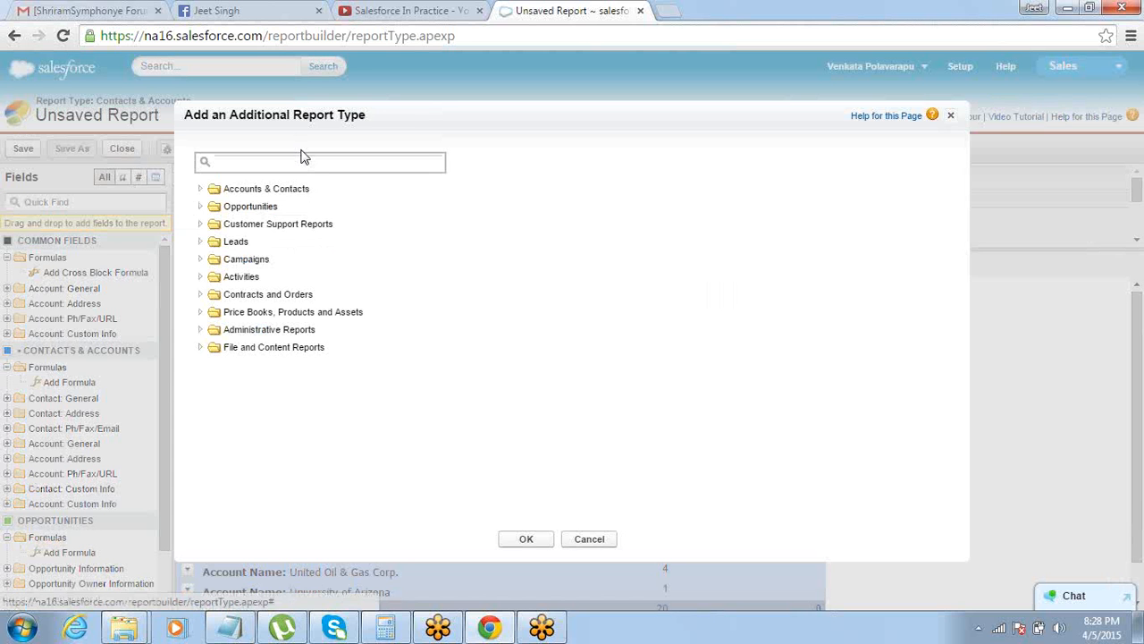
{"action": "left_click", "coordinate": [202, 223]}
{"action": "left_click", "coordinate": [233, 243]}
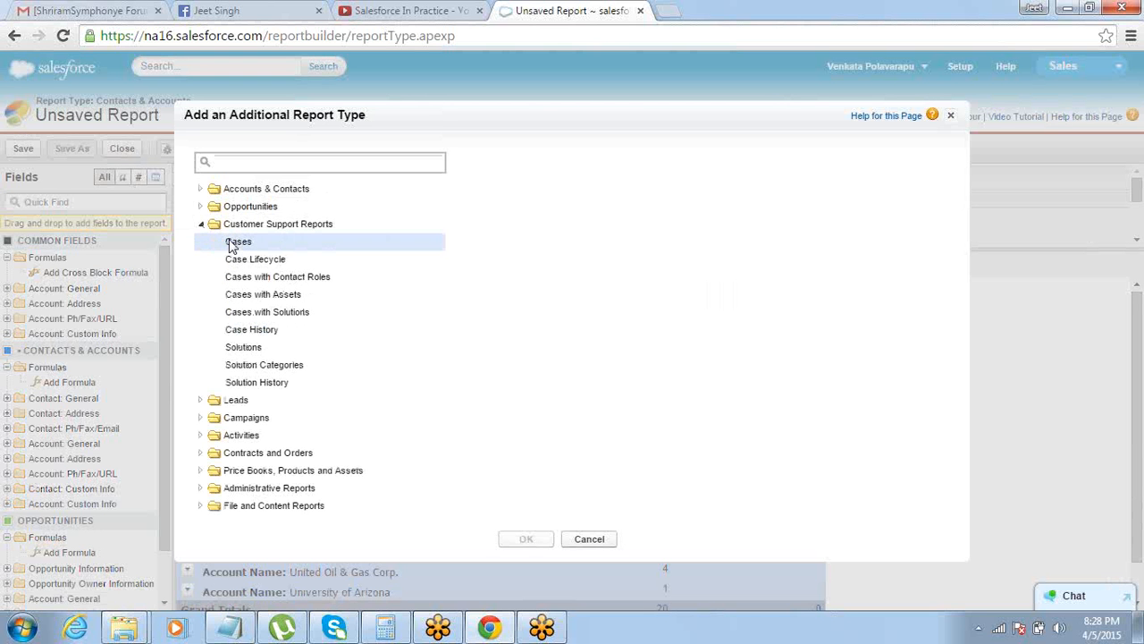
{"action": "left_click", "coordinate": [520, 538]}
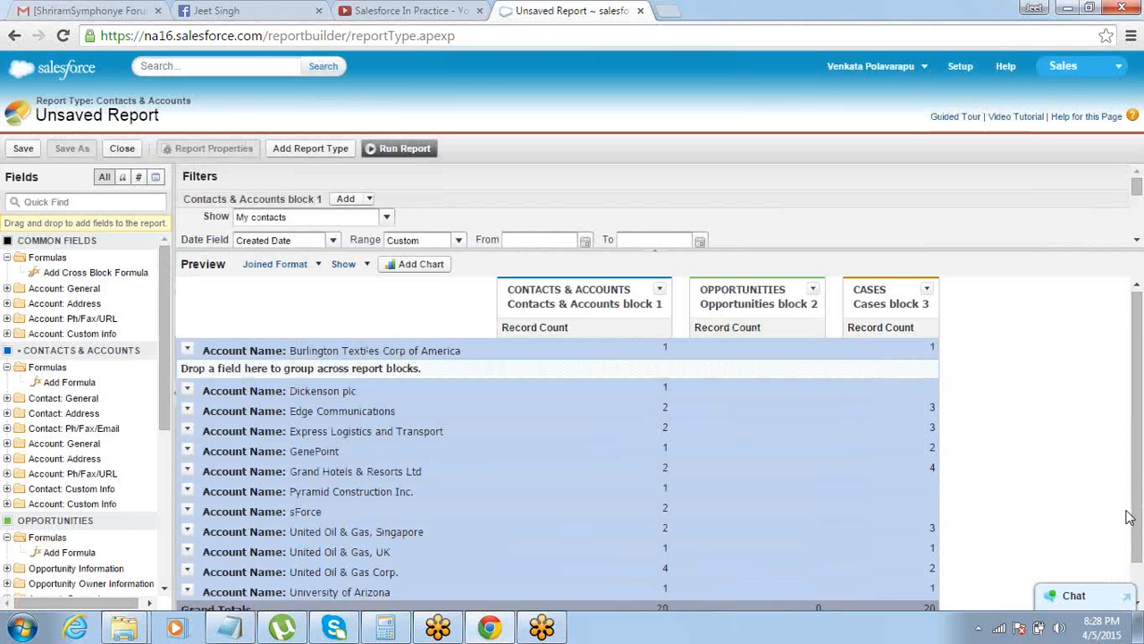
{"action": "left_click_drag", "start_coordinate": [1139, 487], "coordinate": [1141, 547]}
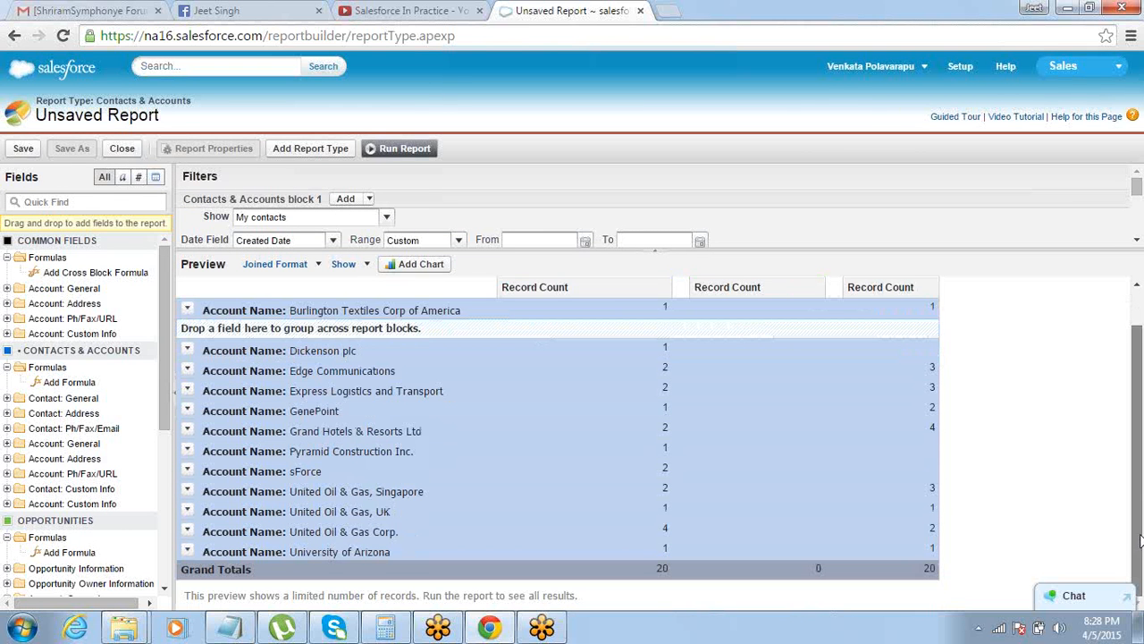
{"action": "left_click_drag", "start_coordinate": [1140, 540], "coordinate": [1131, 450]}
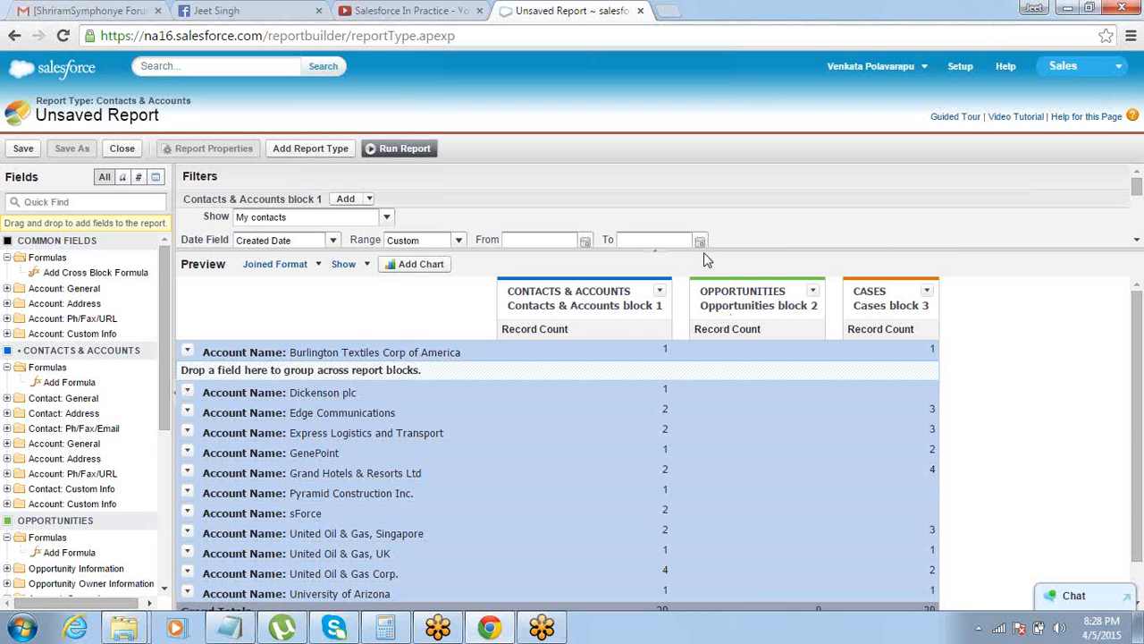
Enlarge the filter area, set the Opportunities block's Close Date range to All Time, and return the space to the preview
{"action": "left_click_drag", "start_coordinate": [701, 252], "coordinate": [687, 512]}
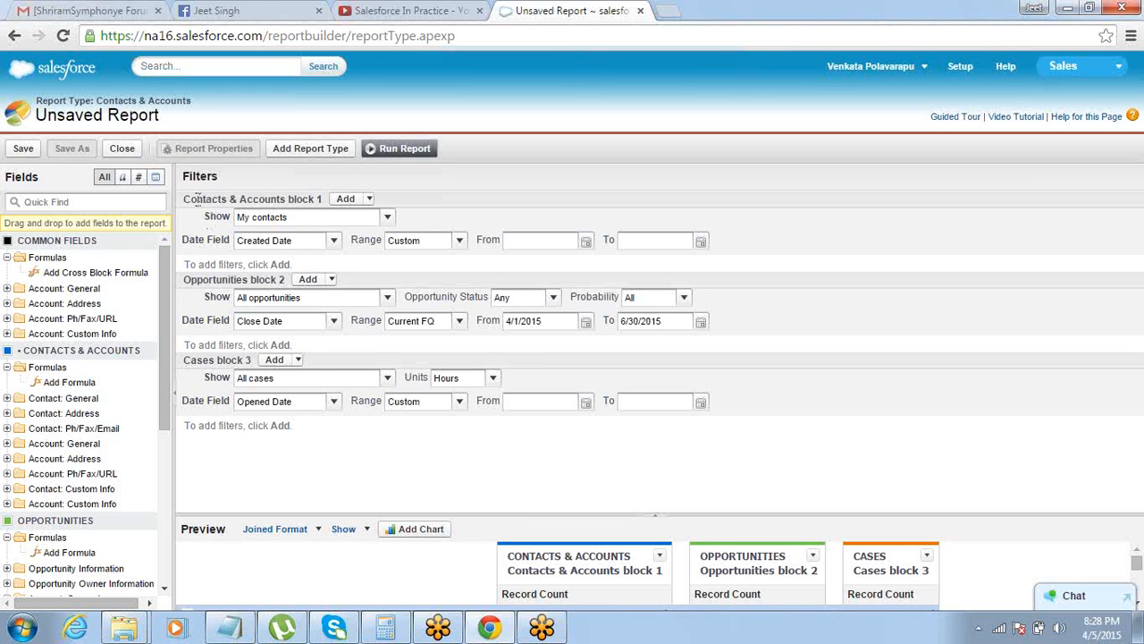
{"action": "left_click_drag", "start_coordinate": [196, 198], "coordinate": [230, 200]}
{"action": "left_click", "coordinate": [333, 282]}
{"action": "left_click", "coordinate": [458, 325]}
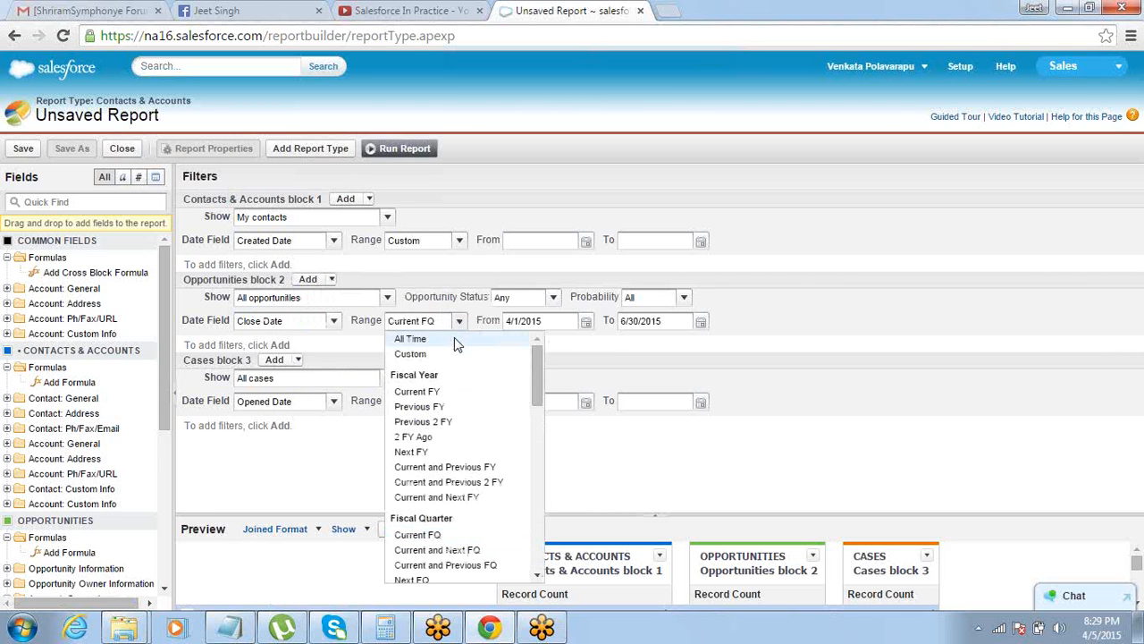
{"action": "left_click", "coordinate": [454, 337]}
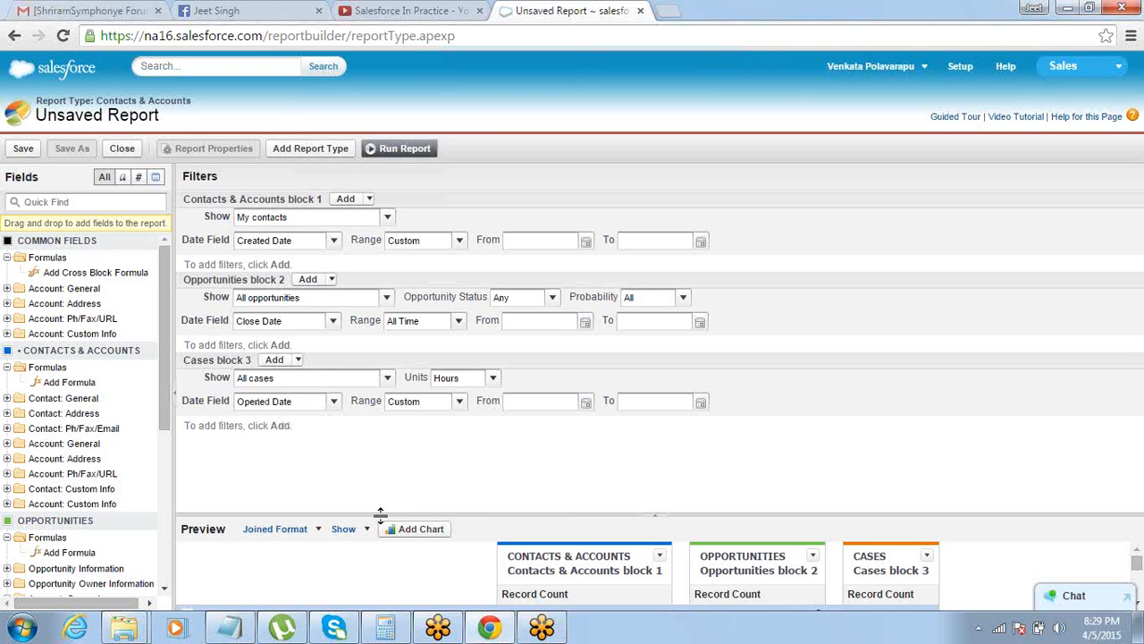
{"action": "left_click_drag", "start_coordinate": [380, 514], "coordinate": [465, 135]}
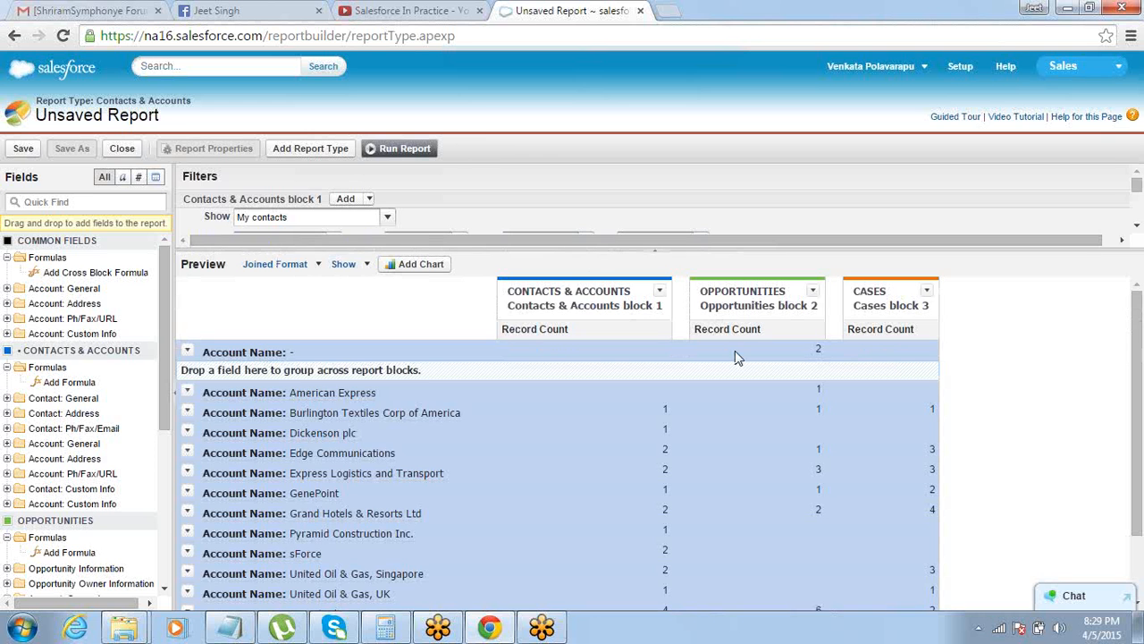
Hide the drop zones in the joined preview and compare the record counts per account across the three blocks
{"action": "mouse_move", "coordinate": [1138, 461]}
{"action": "left_mouse_down"}
{"action": "mouse_move", "coordinate": [1140, 529]}
{"action": "mouse_move", "coordinate": [1137, 460]}
{"action": "left_mouse_up"}
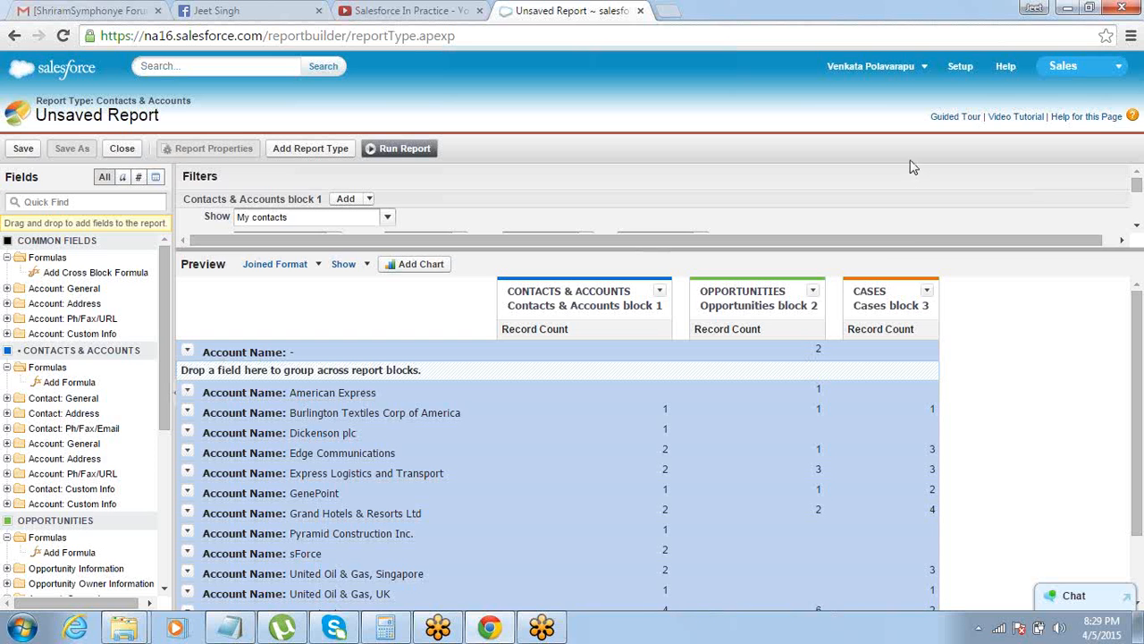
{"action": "left_click_drag", "start_coordinate": [1132, 476], "coordinate": [1140, 453]}
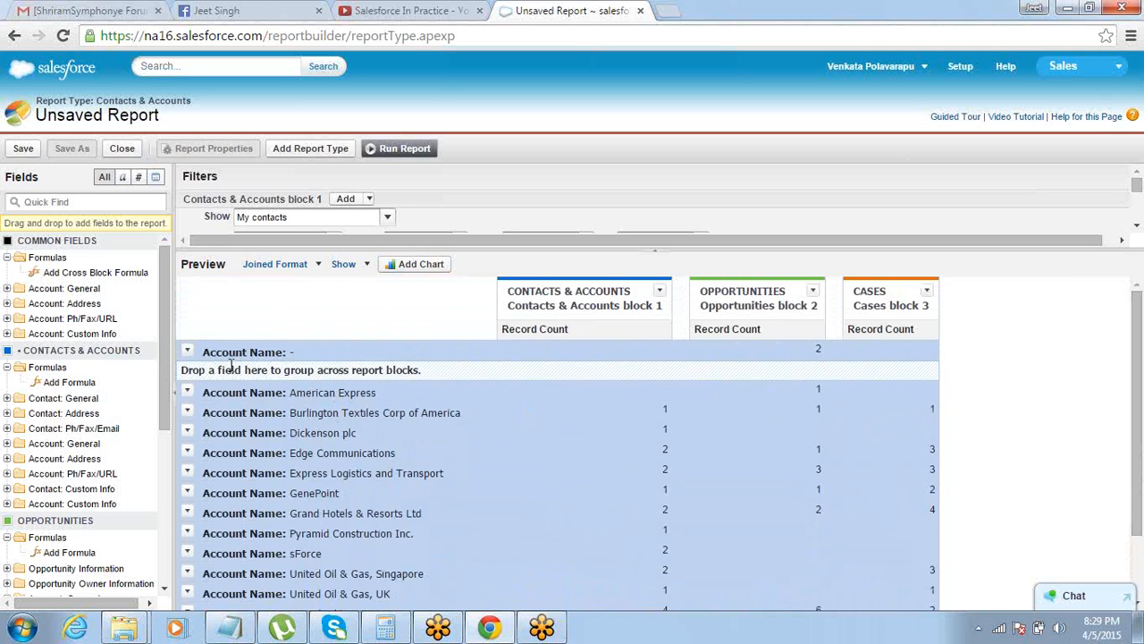
{"action": "left_click", "coordinate": [365, 265]}
{"action": "left_click", "coordinate": [358, 306]}
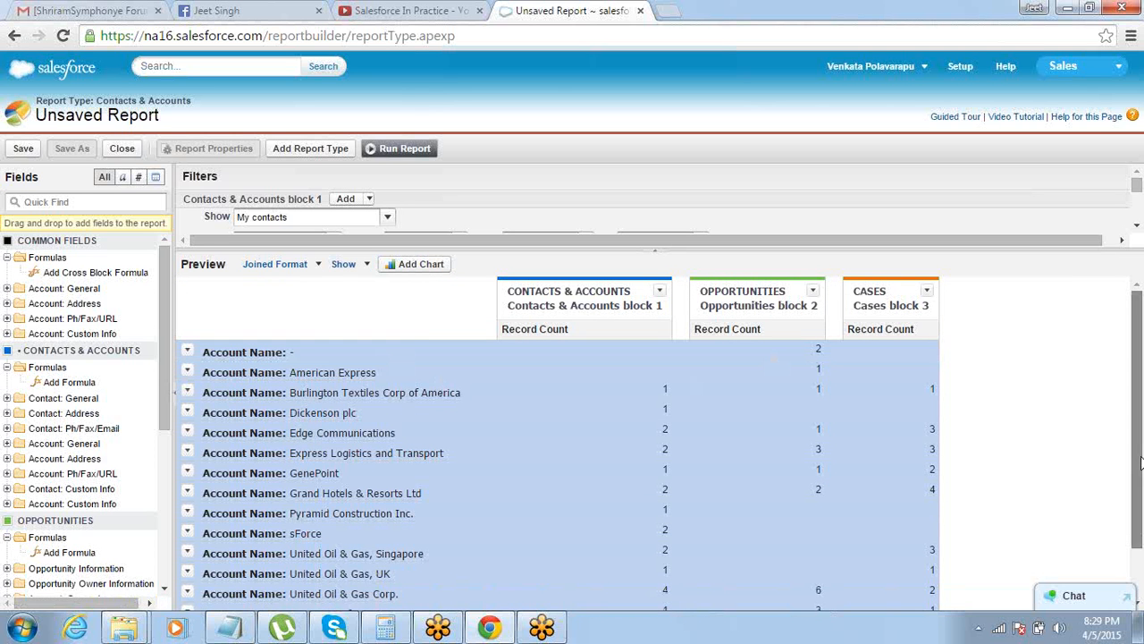
{"action": "left_click_drag", "start_coordinate": [1140, 461], "coordinate": [1140, 494]}
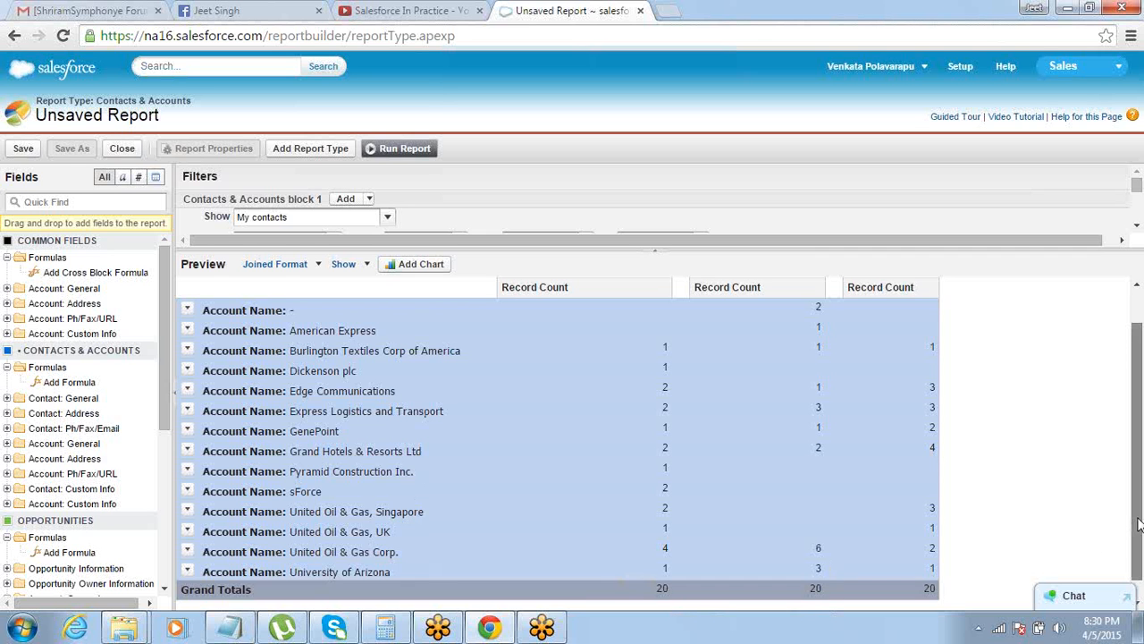
{"action": "scroll", "coordinate": [1138, 525], "scroll_direction": "up", "scroll_amount": 1}
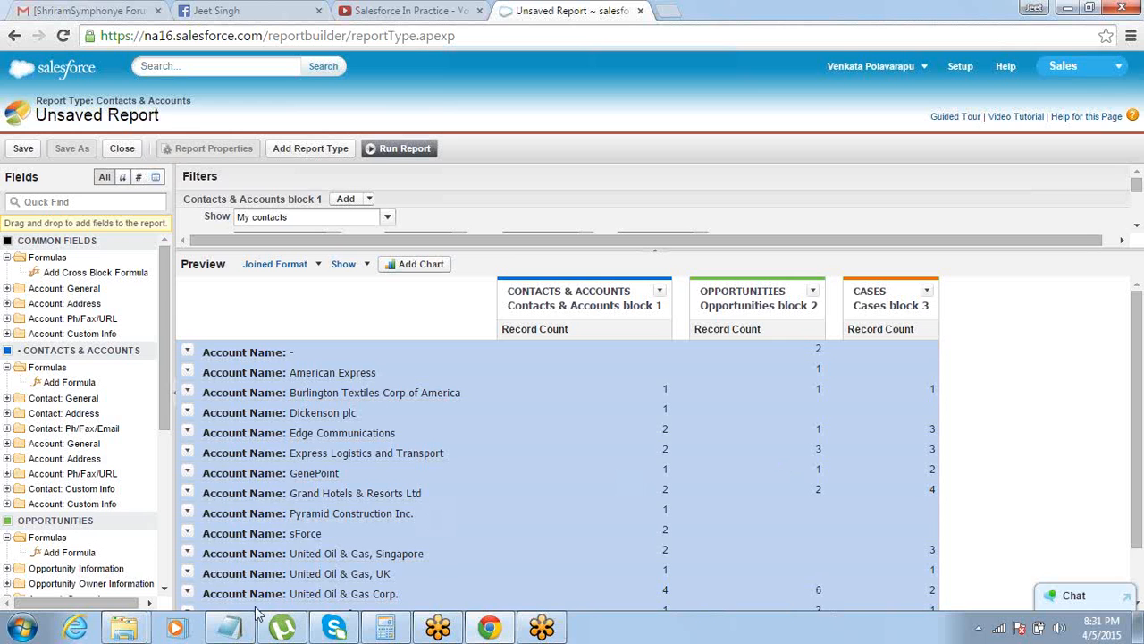
Switch to Notepad and complete the Joined entry in the format list with "can have multiple Report Types", copied from the Joined Report notes
{"action": "mouse_move", "coordinate": [234, 630]}
{"action": "left_click", "coordinate": [248, 560]}
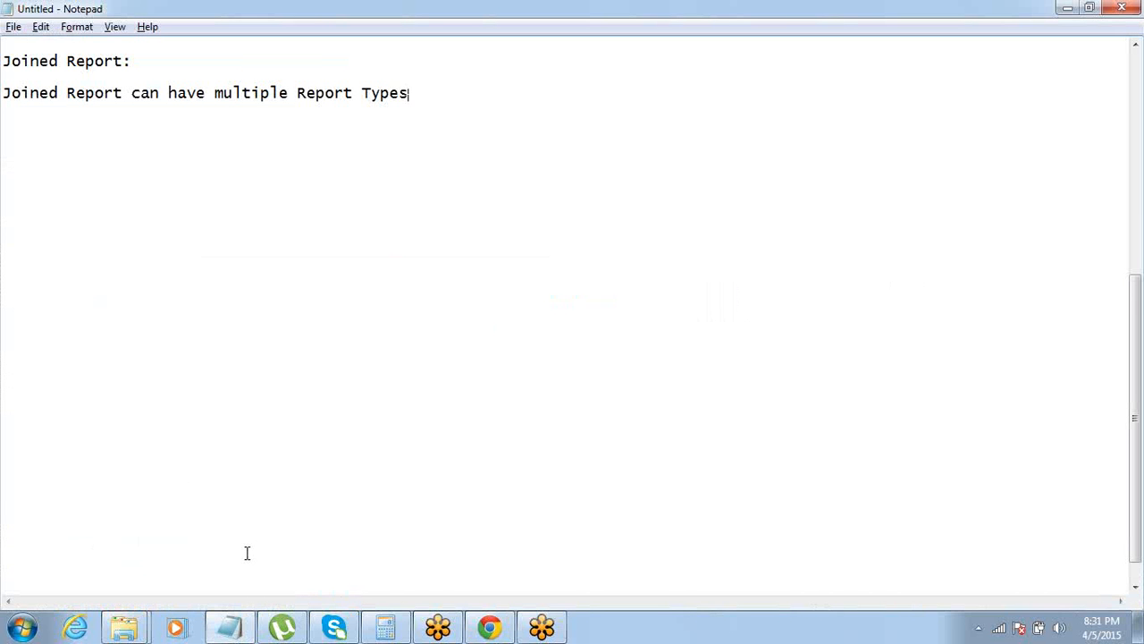
{"action": "key", "text": "Up"}
{"action": "key", "text": "Up"}
{"action": "key", "text": "Up"}
{"action": "key", "text": "Up"}
{"action": "key", "text": "Up"}
{"action": "key", "text": "Up"}
{"action": "key", "text": "Up"}
{"action": "key", "text": "Up"}
{"action": "key", "text": "Up"}
{"action": "key", "text": "Up"}
{"action": "key", "text": "Up"}
{"action": "key", "text": "Up"}
{"action": "key", "text": "Up"}
{"action": "key", "text": "Up"}
{"action": "key", "text": "Up"}
{"action": "key", "text": "Up"}
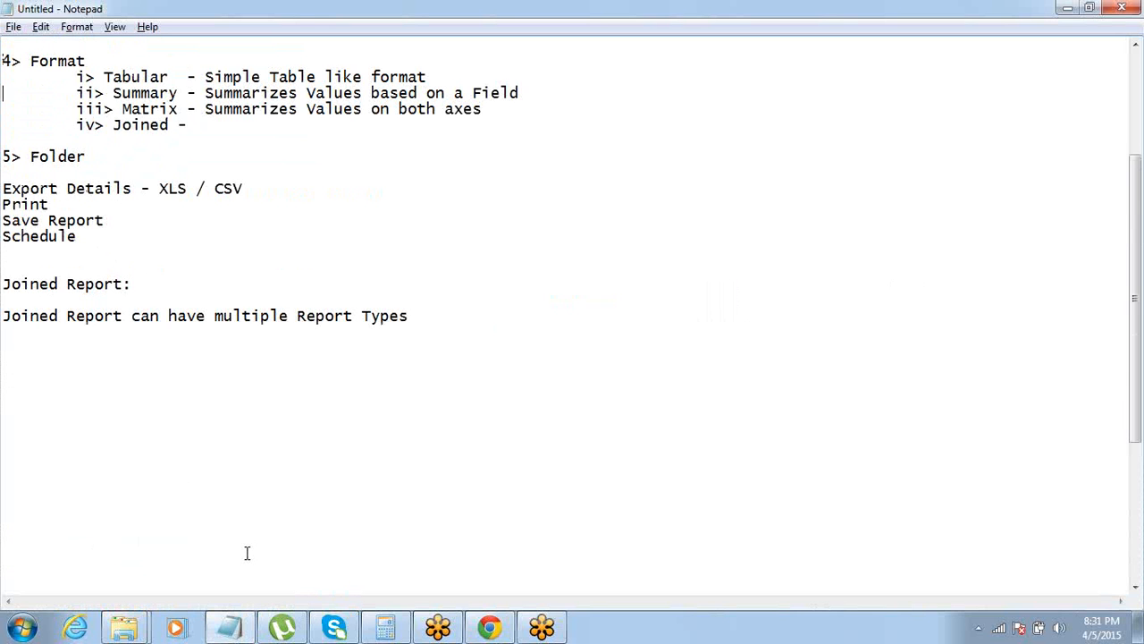
{"action": "key", "text": "Down"}
{"action": "key", "text": "Down"}
{"action": "key", "text": "Down"}
{"action": "key", "text": "Left"}
{"action": "key", "text": "Down"}
{"action": "key", "text": "Down"}
{"action": "key", "text": "Down"}
{"action": "key", "text": "Down"}
{"action": "key", "text": "Down"}
{"action": "key", "text": "Down"}
{"action": "key", "text": "Down"}
{"action": "key", "text": "Down"}
{"action": "key", "text": "Down"}
{"action": "key", "text": "Down"}
{"action": "key", "text": "ctrl+shift+Left"}
{"action": "key", "text": "ctrl+shift+Left"}
{"action": "key", "text": "ctrl+shift+Left"}
{"action": "key", "text": "ctrl+shift+Left"}
{"action": "key", "text": "ctrl+shift+Left"}
{"action": "key", "text": "ctrl+c"}
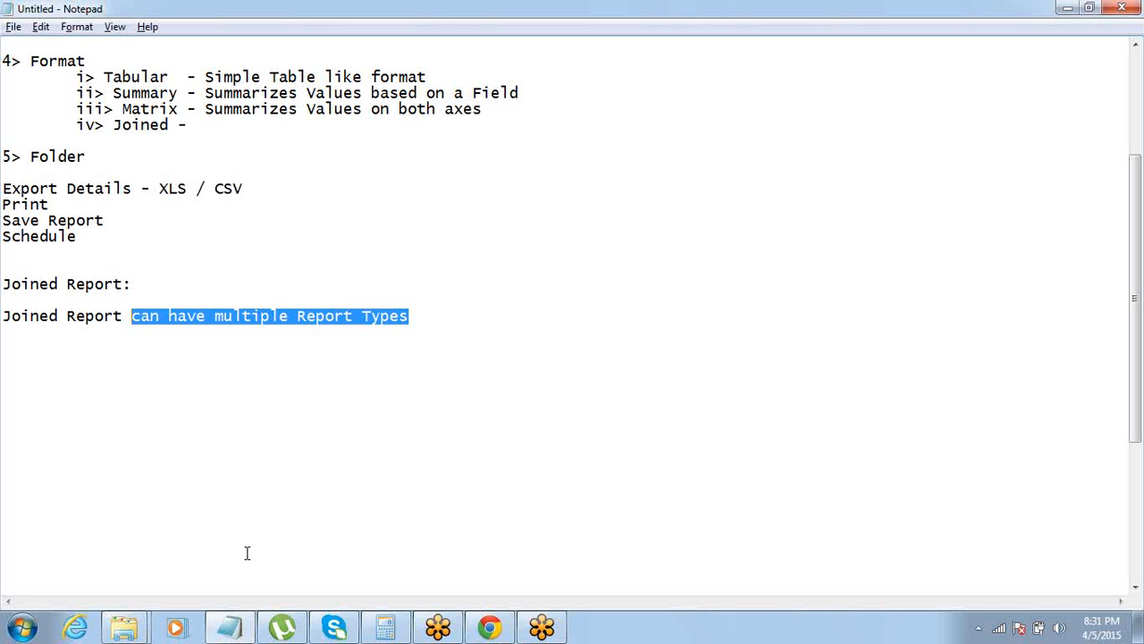
{"action": "left_click", "coordinate": [266, 127]}
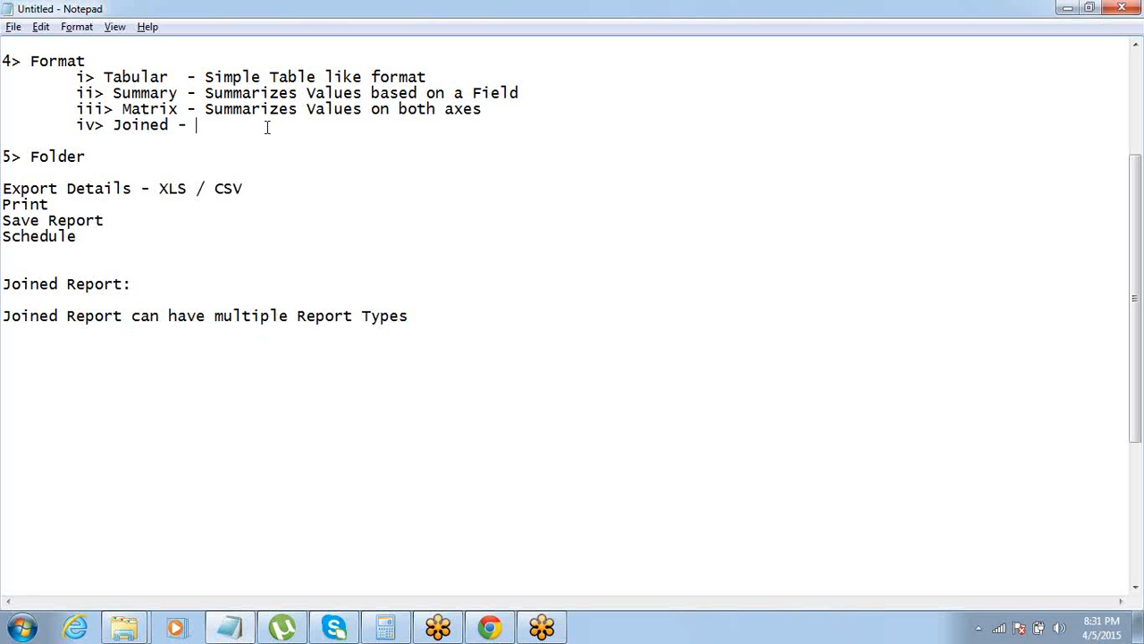
{"action": "key", "text": "ctrl+v"}
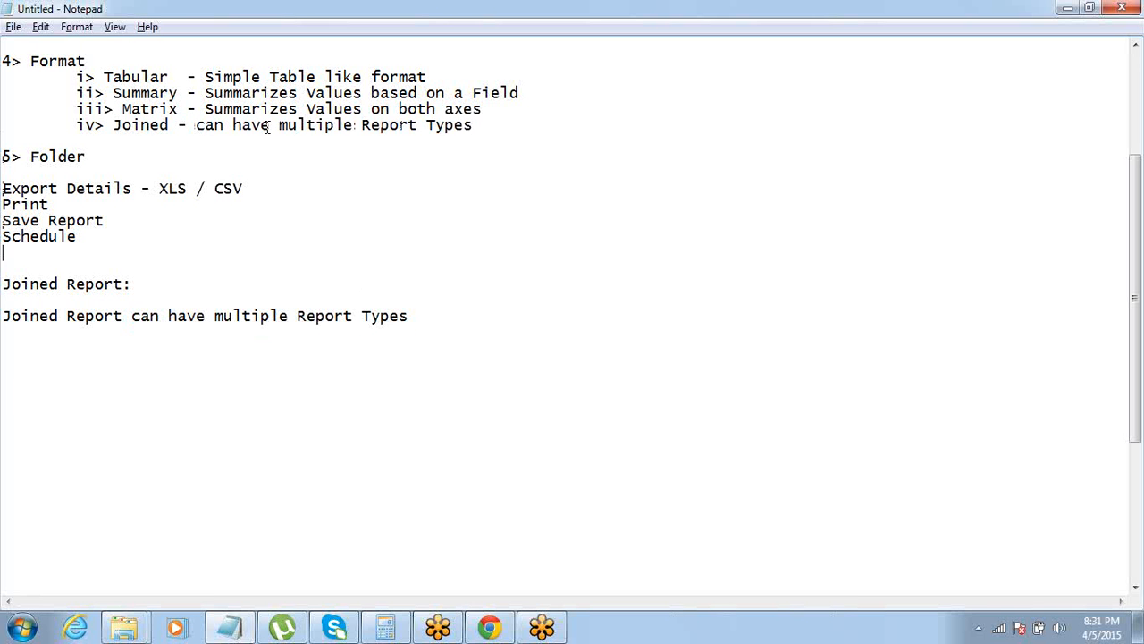
Glance back at the joined report in Chrome, return to Notepad and add a "Dashboards:" heading below the Joined Report notes
{"action": "key", "text": "alt+Tab"}
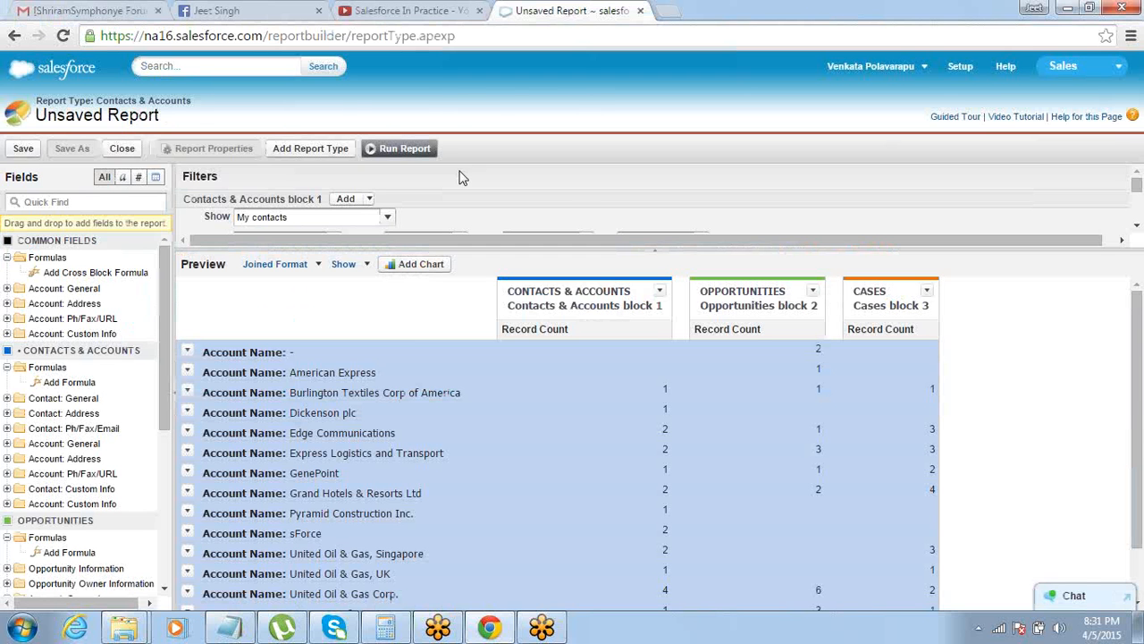
{"action": "mouse_move", "coordinate": [1138, 483]}
{"action": "left_mouse_down"}
{"action": "mouse_move", "coordinate": [1138, 536]}
{"action": "mouse_move", "coordinate": [1137, 482]}
{"action": "left_mouse_up"}
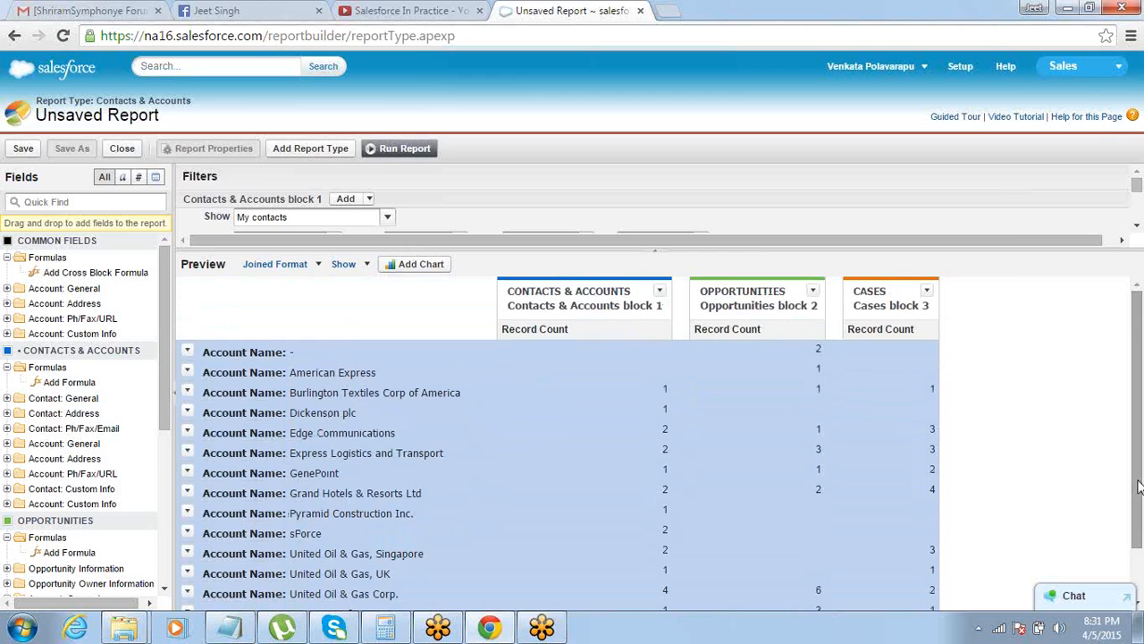
{"action": "key", "text": "alt+Tab"}
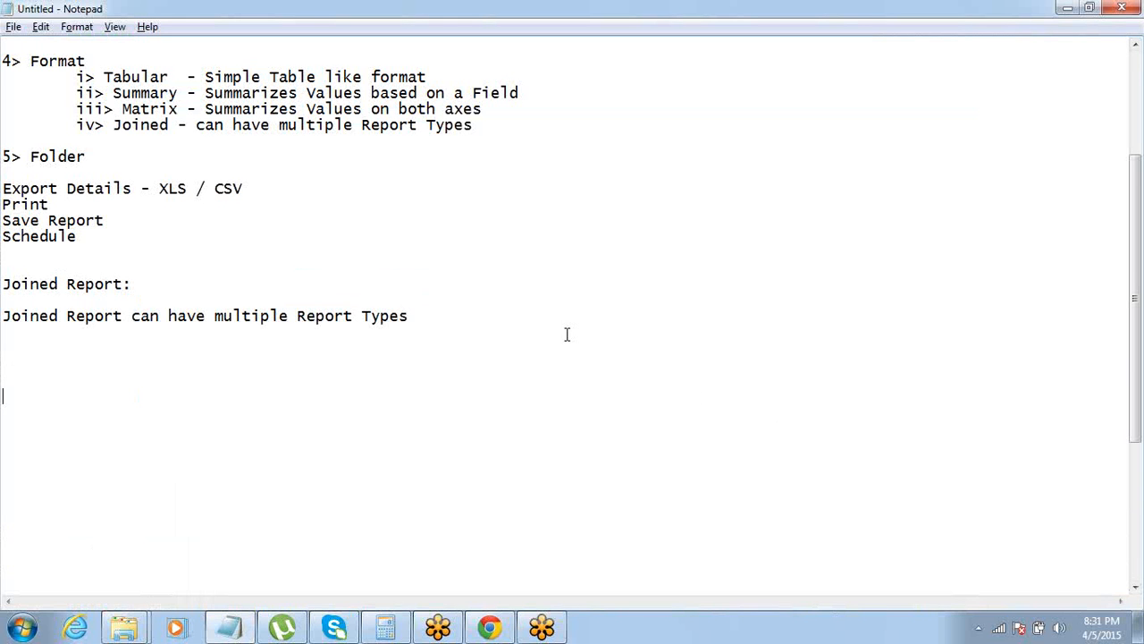
{"action": "left_click", "coordinate": [439, 320]}
{"action": "key", "text": "Return"}
{"action": "key", "text": "Return"}
{"action": "key", "text": "Return"}
{"action": "key", "text": "Return"}
{"action": "type", "text": "Dashboard"}
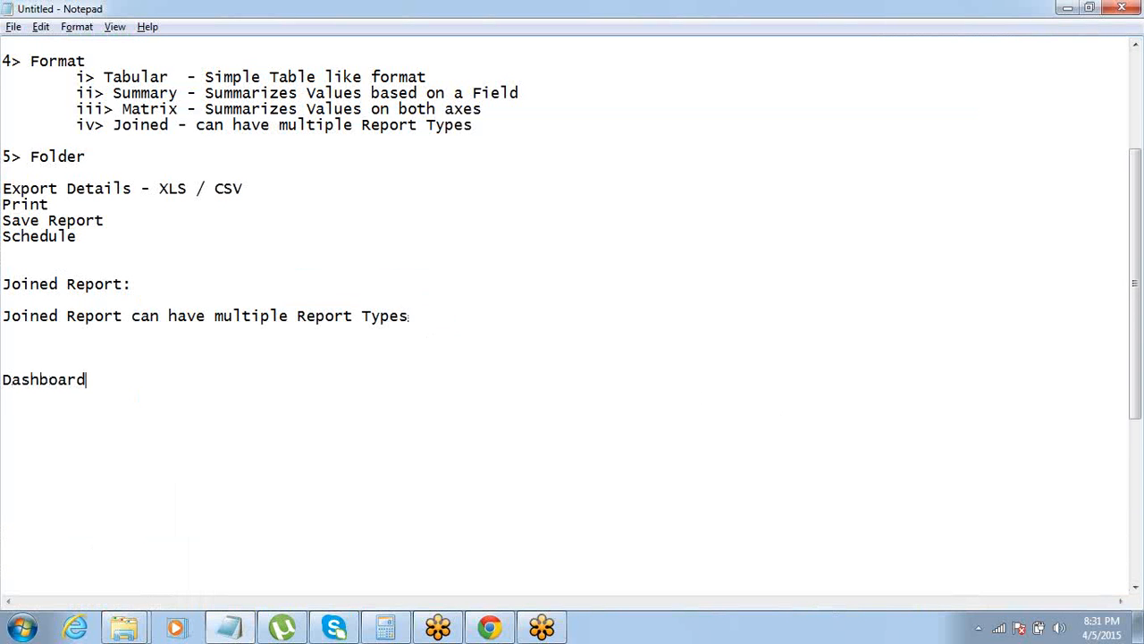
{"action": "type", "text": "s:"}
{"action": "key", "text": "Return"}
Switch to Salesforce in Chrome, leave the unsaved report for the Reports area, create a new dashboard and postpone its guided tour
{"action": "key", "text": "alt+Tab"}
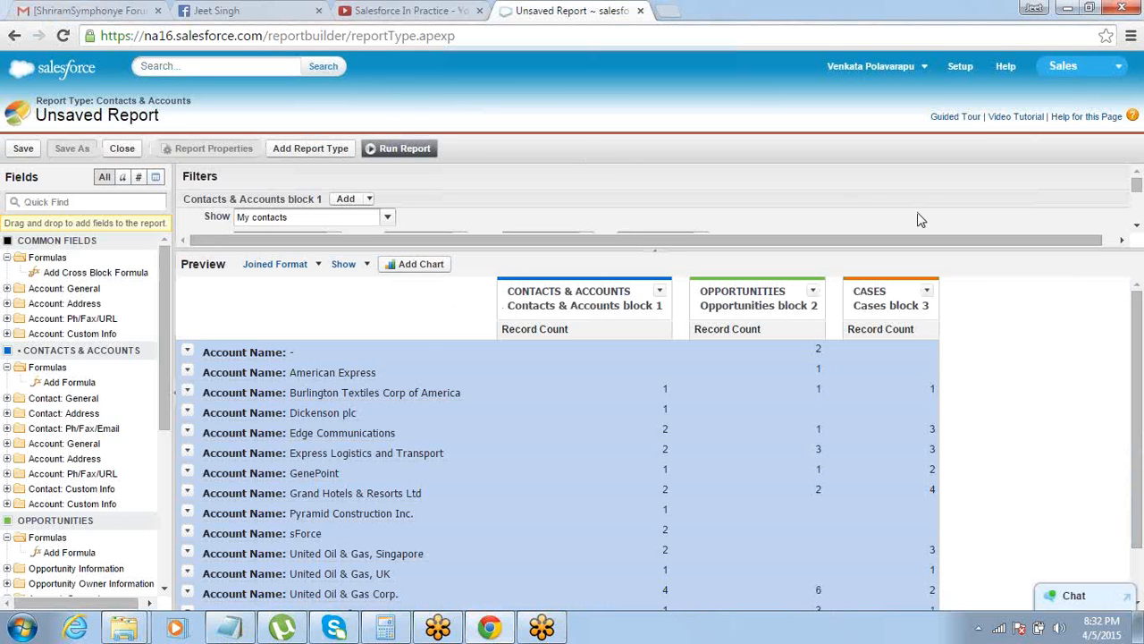
{"action": "left_click", "coordinate": [962, 66]}
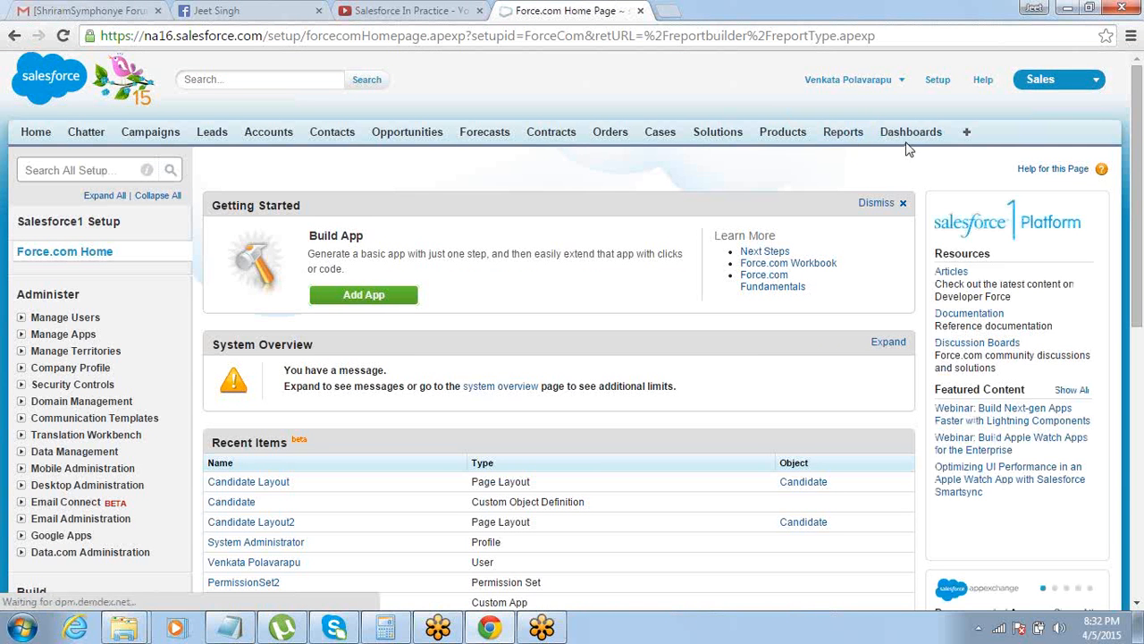
{"action": "left_click", "coordinate": [855, 143]}
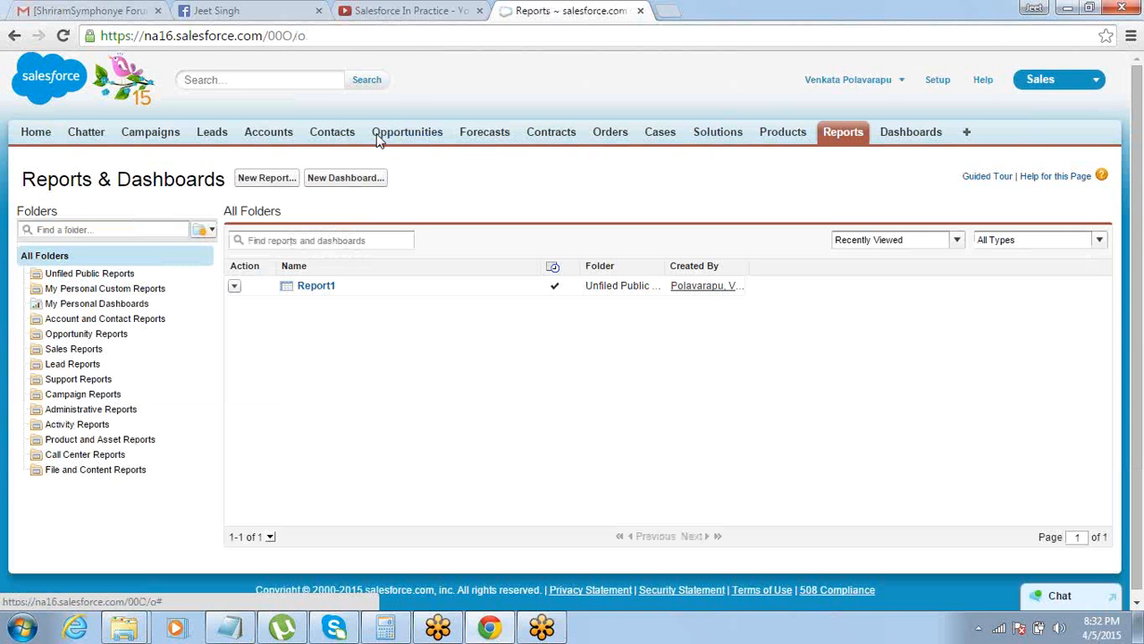
{"action": "left_click", "coordinate": [354, 177]}
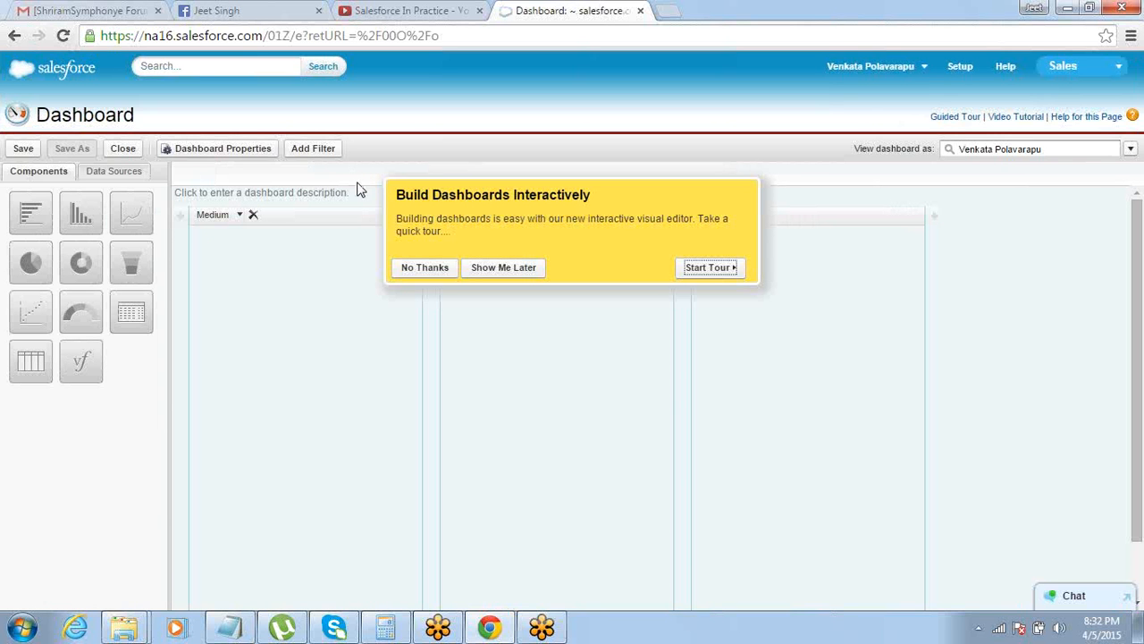
{"action": "left_click", "coordinate": [498, 271]}
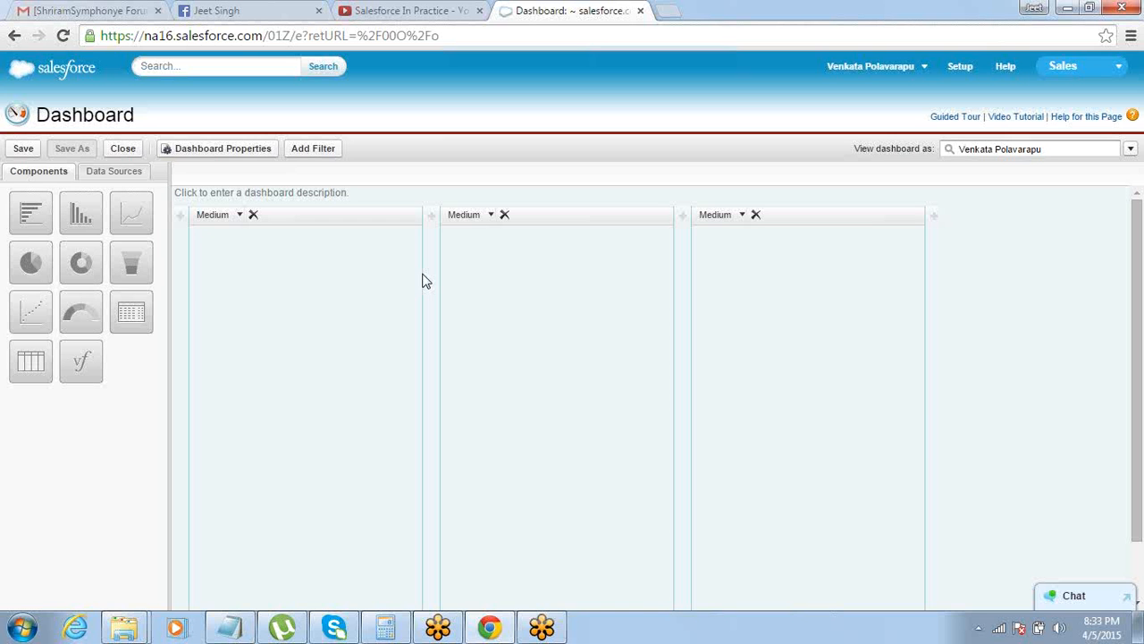
Show the dashboard's data sources and expand Reports and its Unfiled Public Reports folder
{"action": "left_click", "coordinate": [120, 179]}
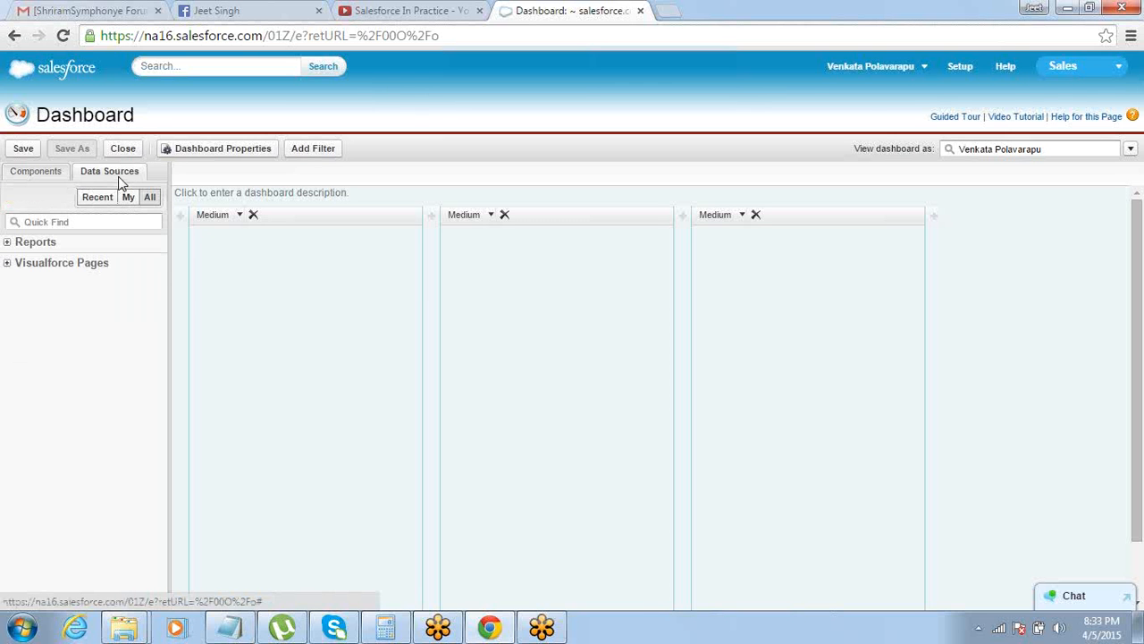
{"action": "left_click", "coordinate": [8, 243]}
{"action": "left_click", "coordinate": [21, 259]}
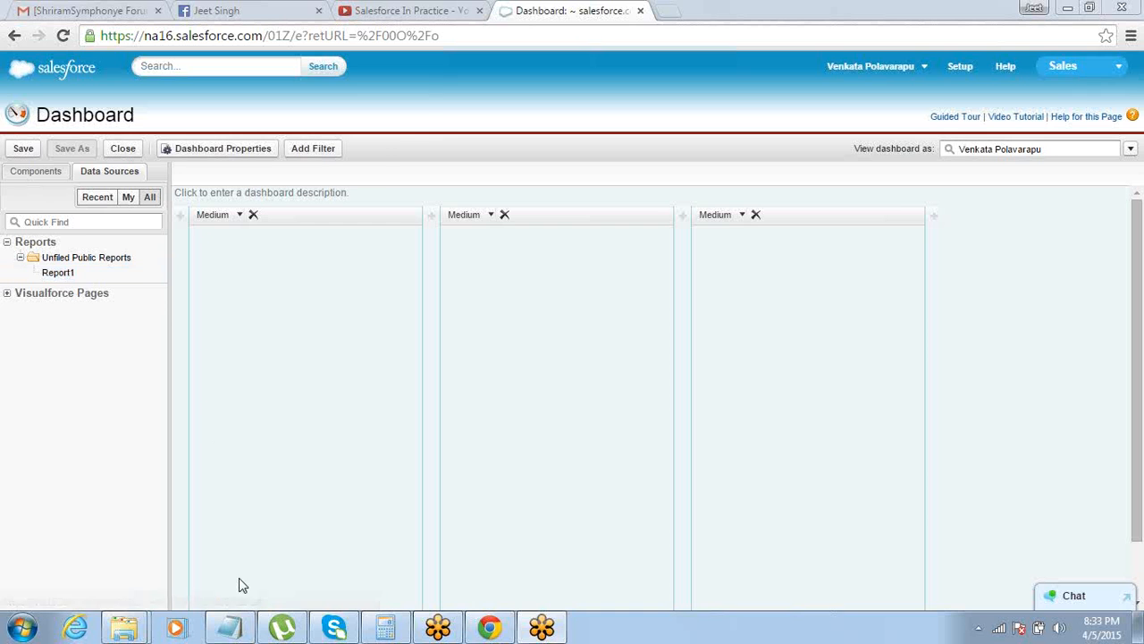
Switch to Notepad and list "Data Sources" and "Components" on separate lines under the Dashboards heading
{"action": "left_click", "coordinate": [232, 625]}
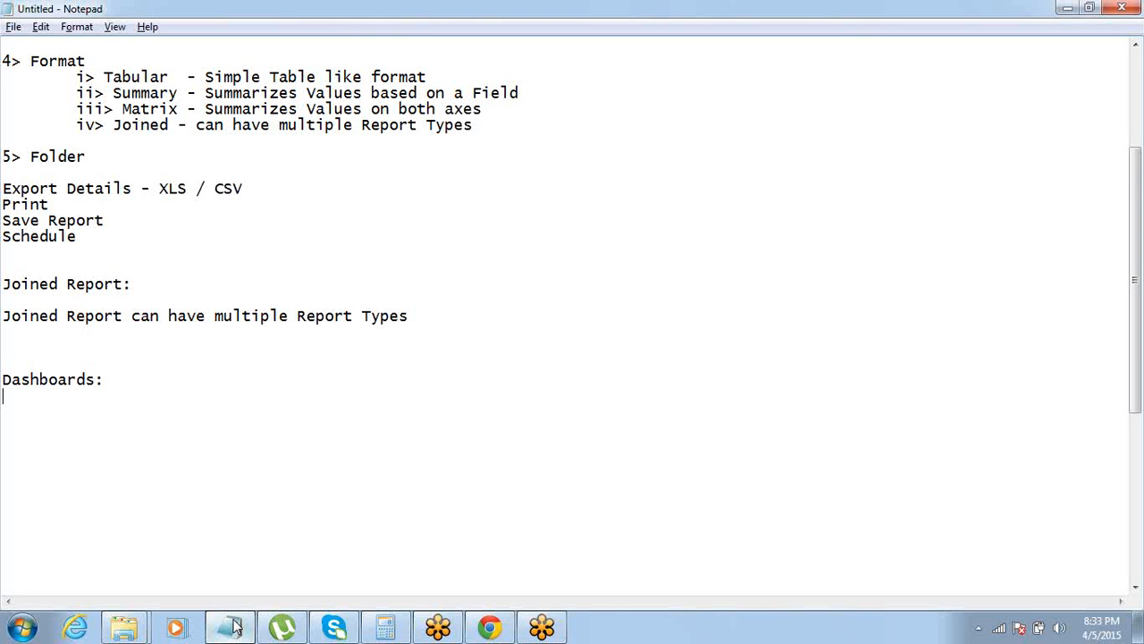
{"action": "left_click", "coordinate": [235, 626]}
{"action": "left_click", "coordinate": [235, 625]}
{"action": "type", "text": "ata Source"}
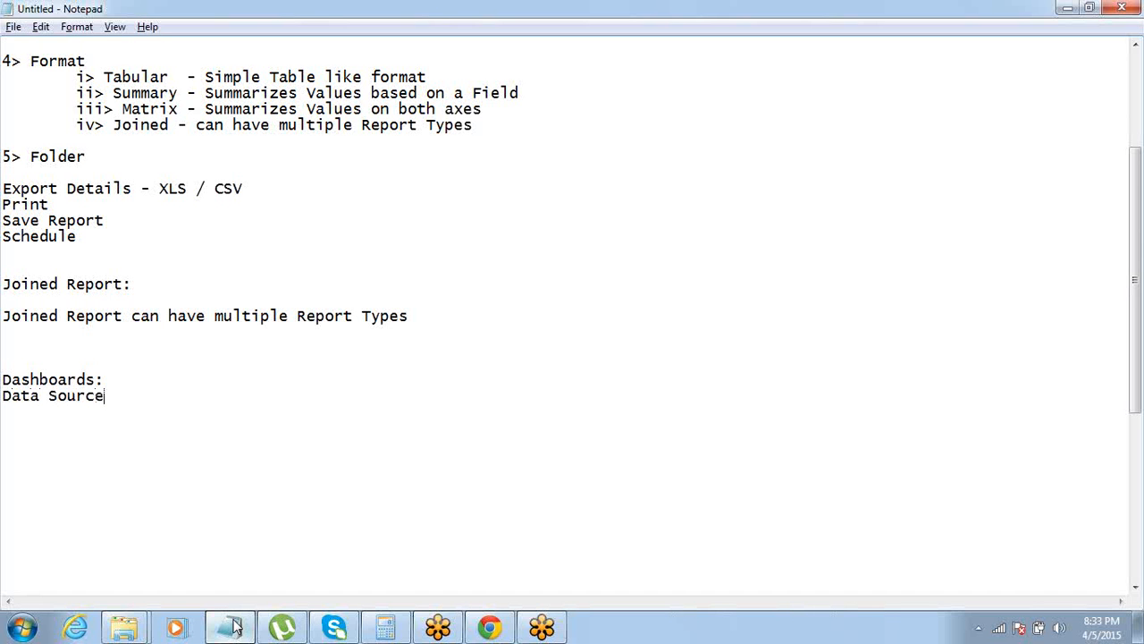
{"action": "type", "text": "s"}
{"action": "key", "text": "Return"}
{"action": "type", "text": "Components"}
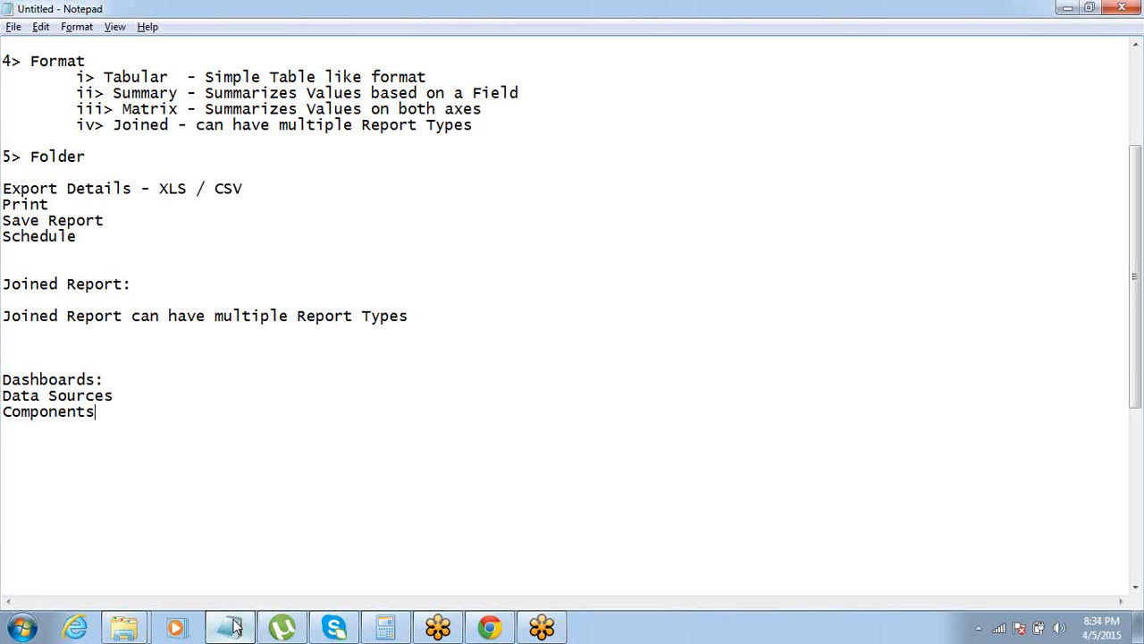
Highlight the Components line and the Data Sources line in the dashboard notes for review
{"action": "key", "text": "shift+Home"}
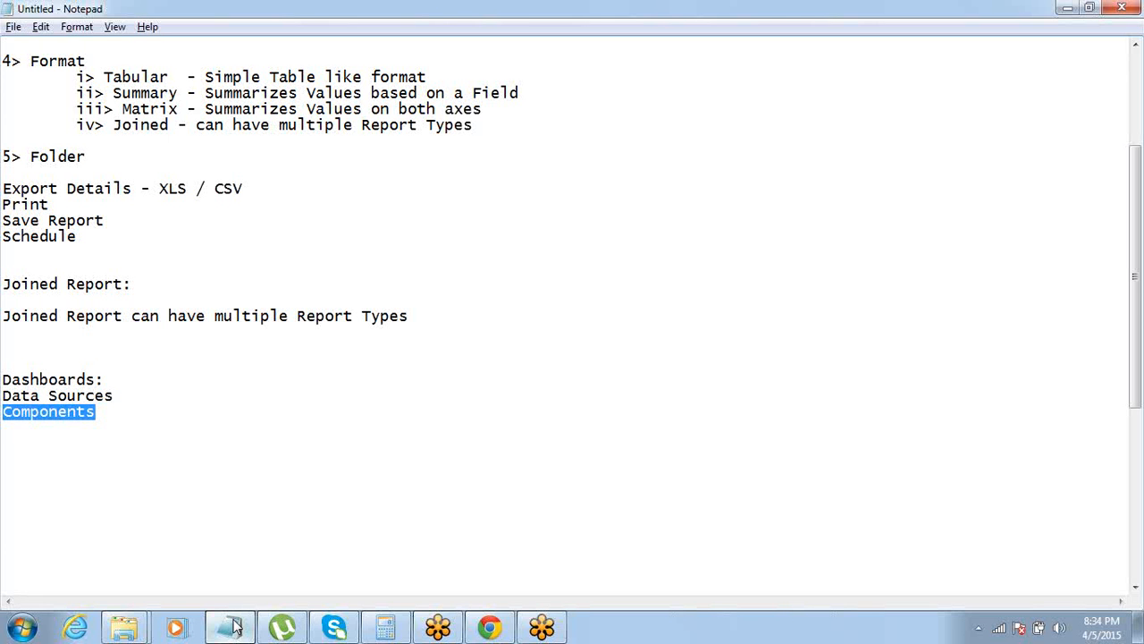
{"action": "key", "text": "Up"}
{"action": "key", "text": "ctrl+shift+Right"}
{"action": "key", "text": "ctrl+shift+Right"}
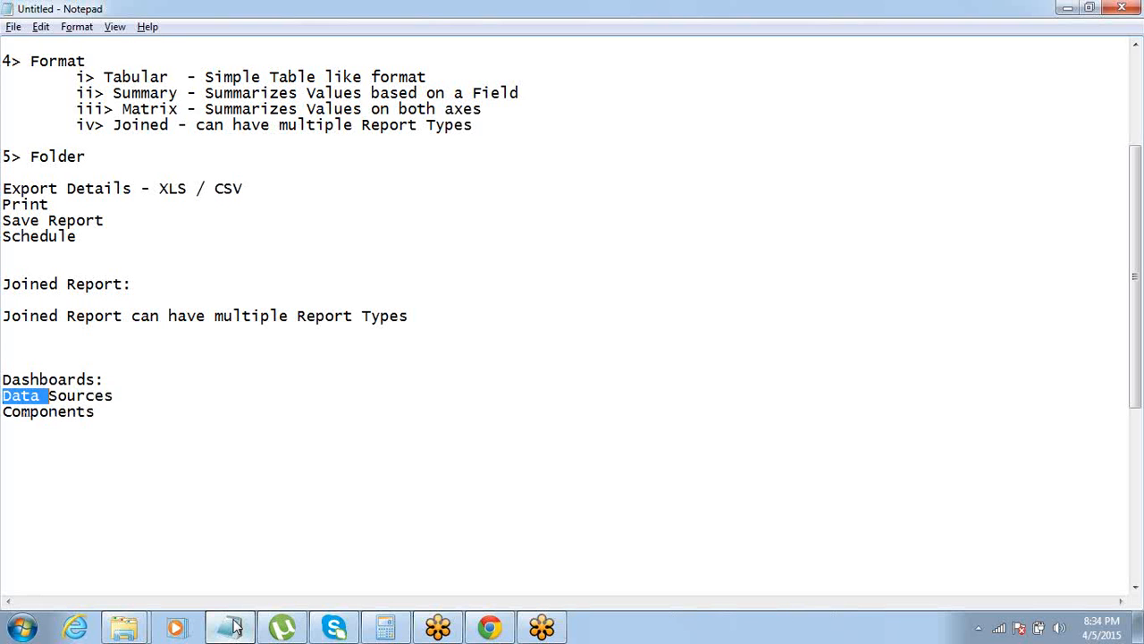
{"action": "key", "text": "Up"}
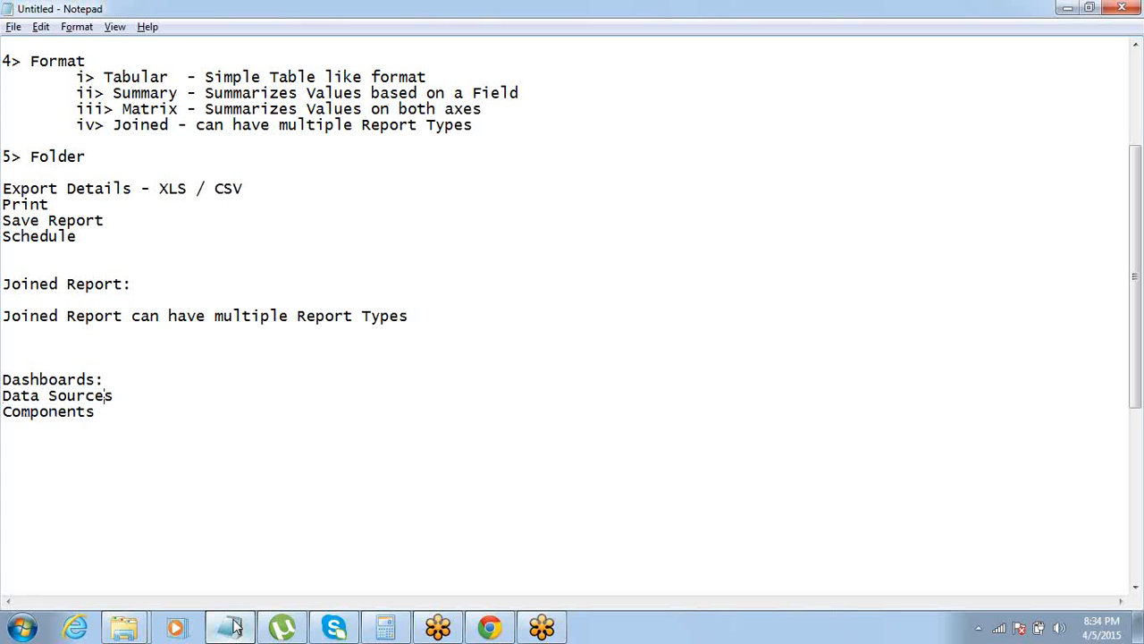
{"action": "key", "text": "ctrl+shift+Left"}
{"action": "key", "text": "ctrl+shift+Left"}
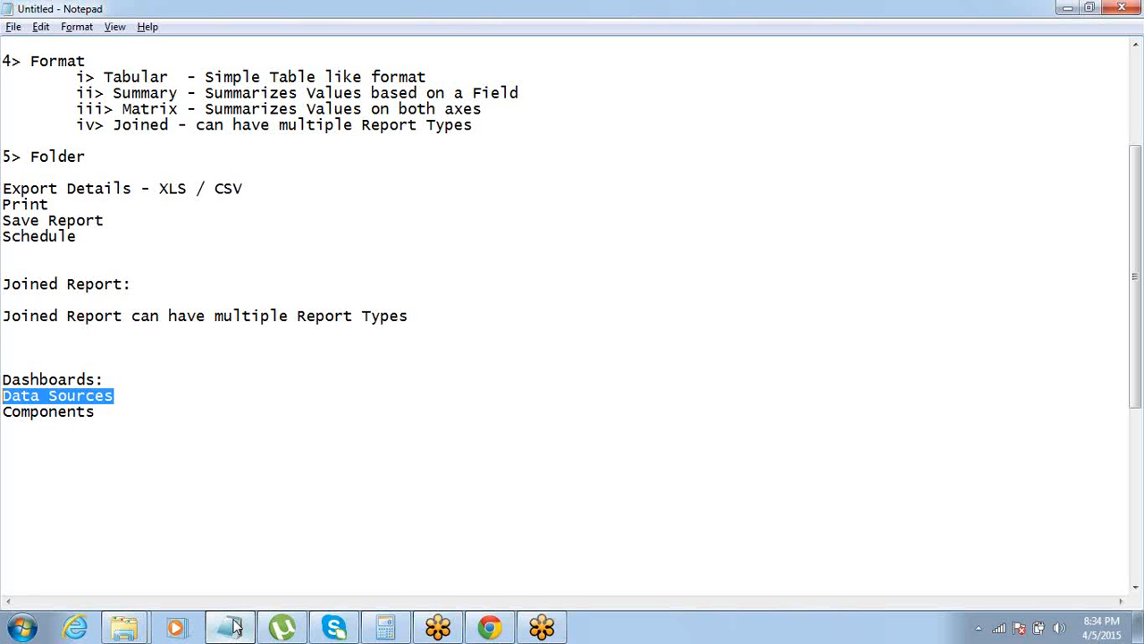
Return to the Salesforce dashboard, check the available components, and place Report1 as the data source in each of the three columns
{"action": "left_click", "coordinate": [232, 626]}
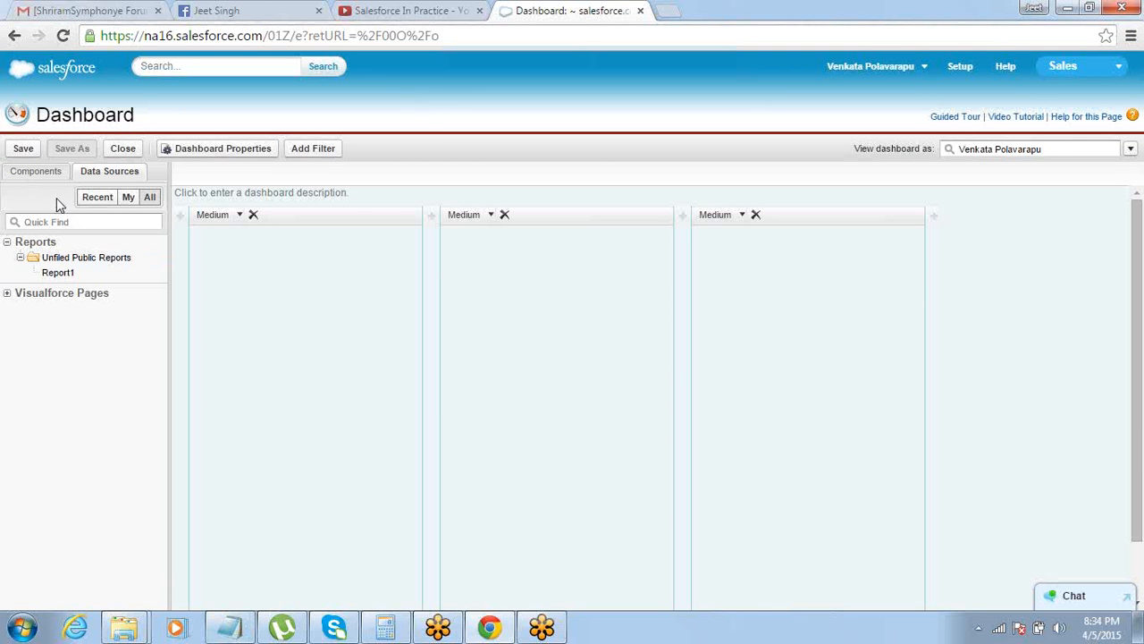
{"action": "left_click", "coordinate": [51, 170]}
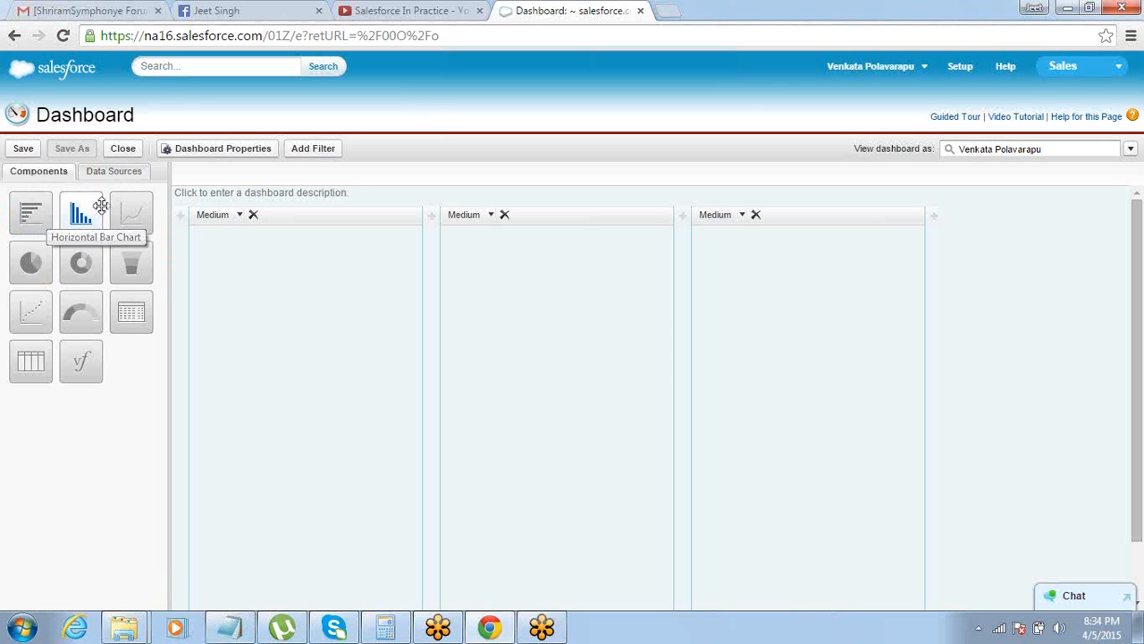
{"action": "left_click", "coordinate": [120, 176]}
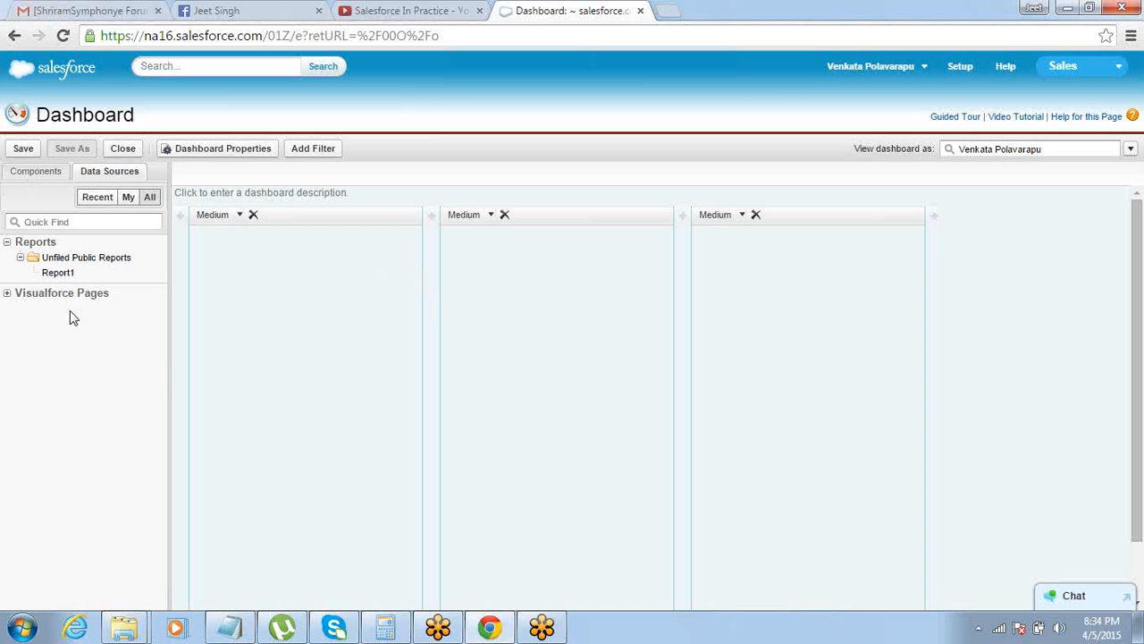
{"action": "left_click_drag", "start_coordinate": [58, 272], "coordinate": [296, 338]}
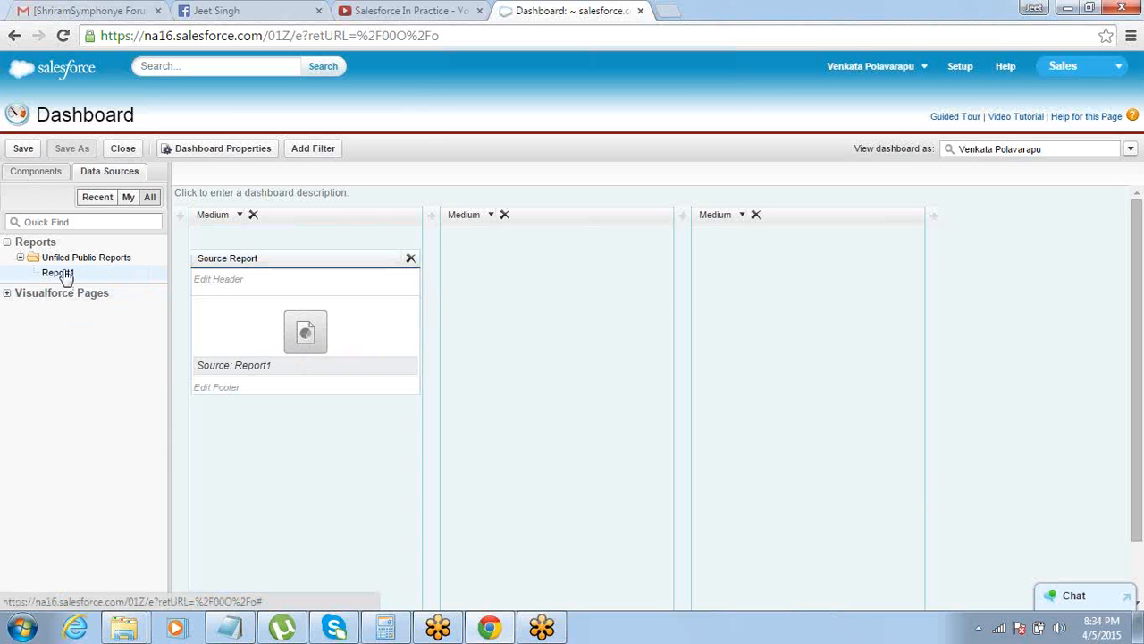
{"action": "left_click_drag", "start_coordinate": [63, 277], "coordinate": [528, 309]}
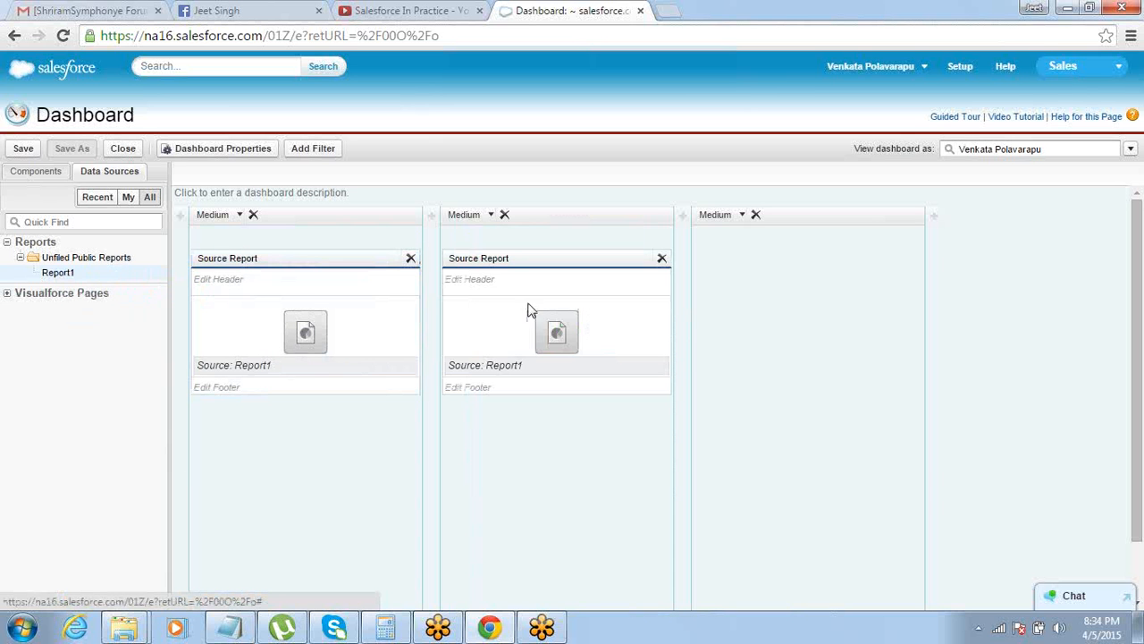
{"action": "left_click_drag", "start_coordinate": [55, 278], "coordinate": [800, 347]}
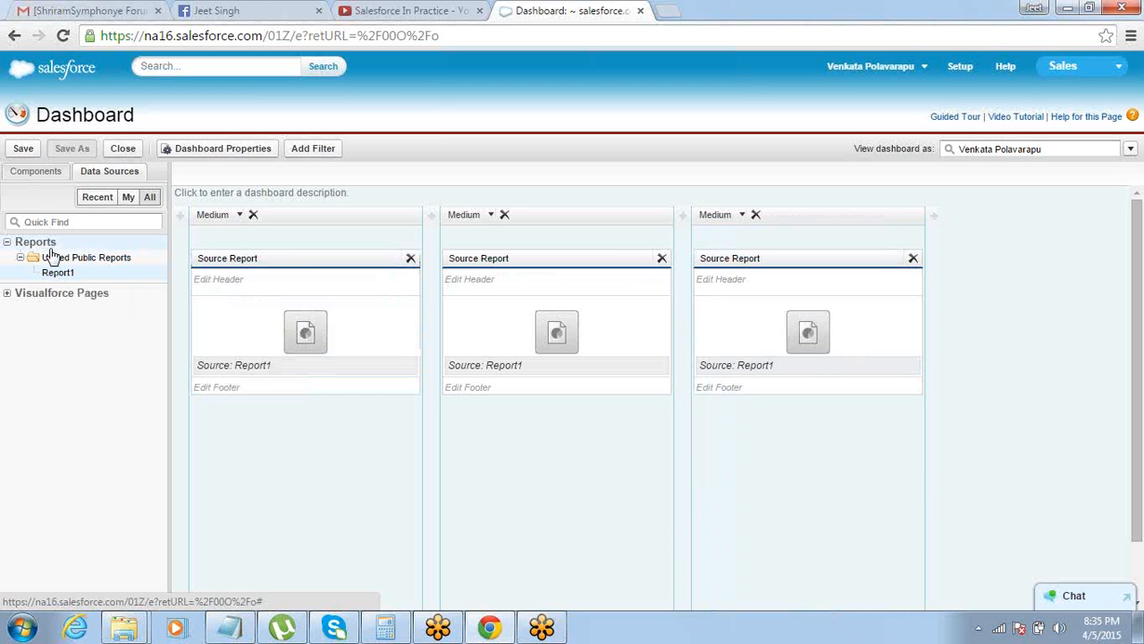
Apply a pie chart, a donut chart and a funnel chart to the first, second and third Report1 sources respectively
{"action": "left_click", "coordinate": [32, 170]}
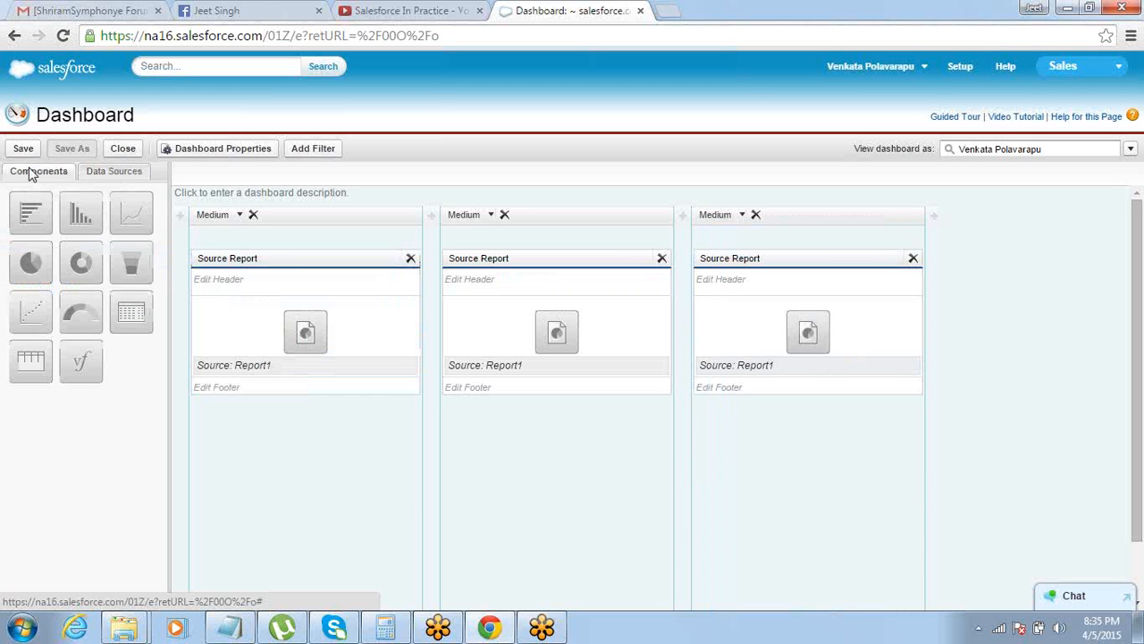
{"action": "left_click_drag", "start_coordinate": [27, 255], "coordinate": [266, 325]}
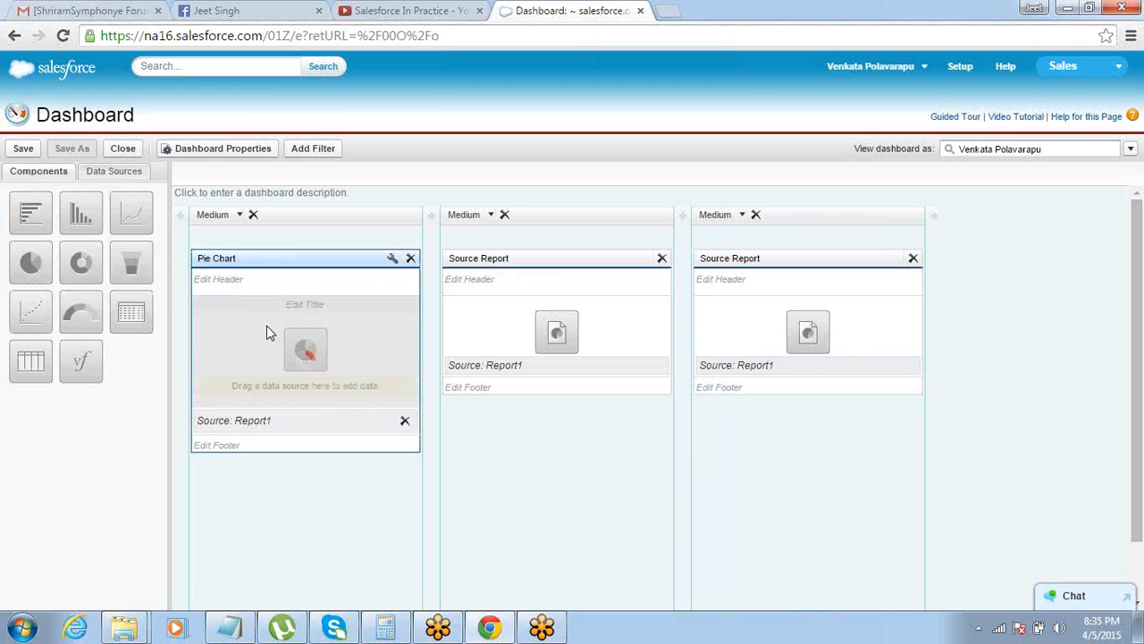
{"action": "left_click_drag", "start_coordinate": [80, 262], "coordinate": [542, 315]}
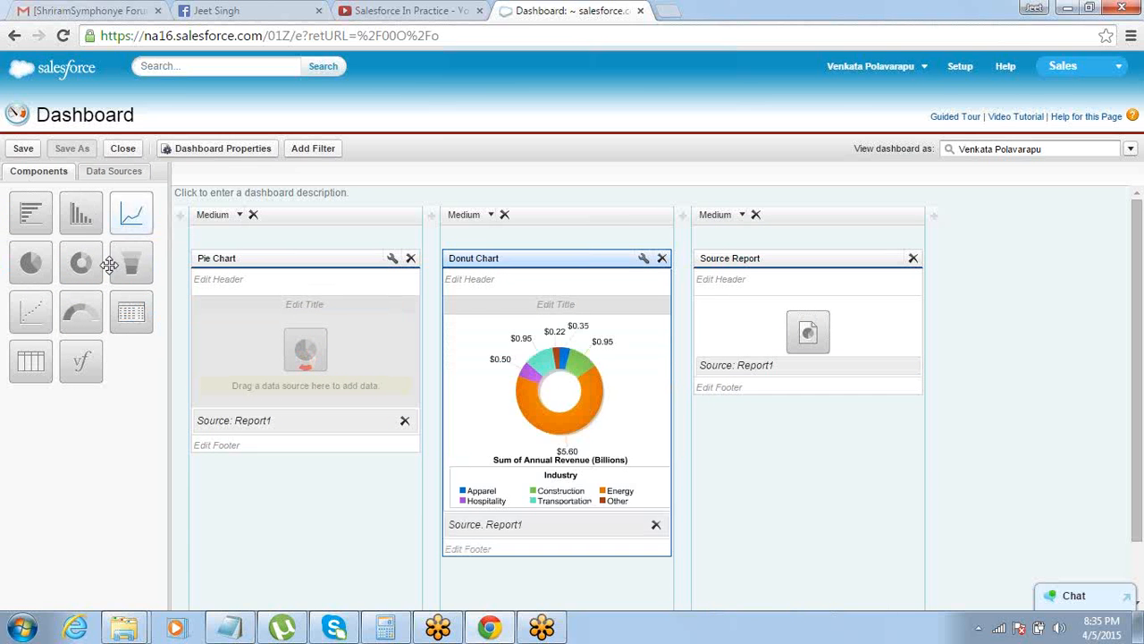
{"action": "left_click_drag", "start_coordinate": [132, 259], "coordinate": [756, 360]}
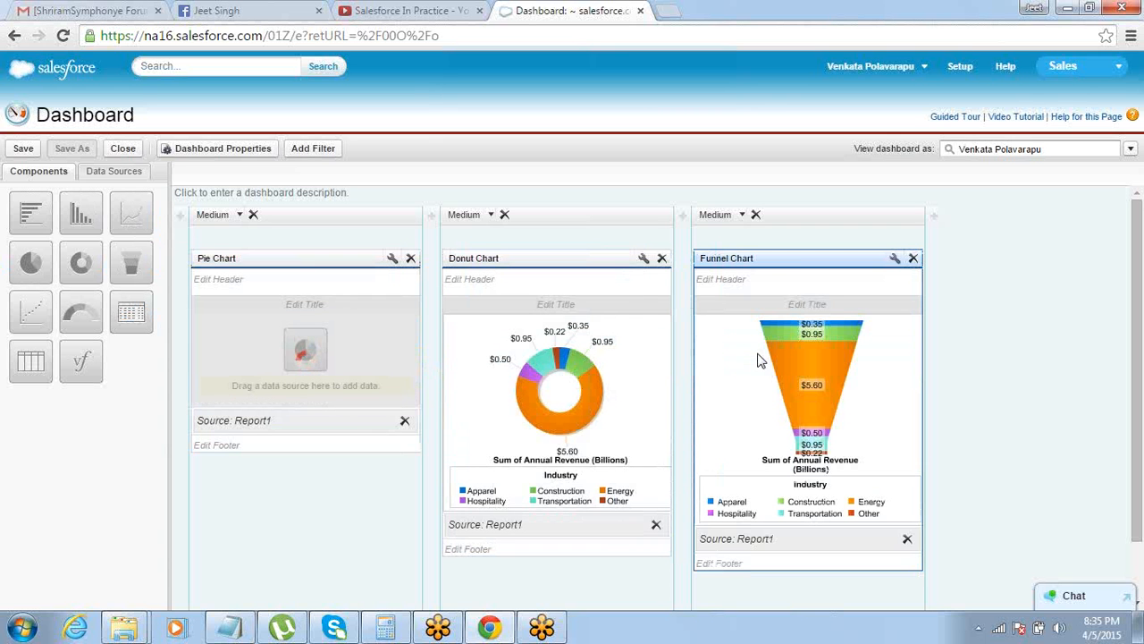
Title the funnel chart component "Sales Pipeline Report"
{"action": "left_click", "coordinate": [787, 304]}
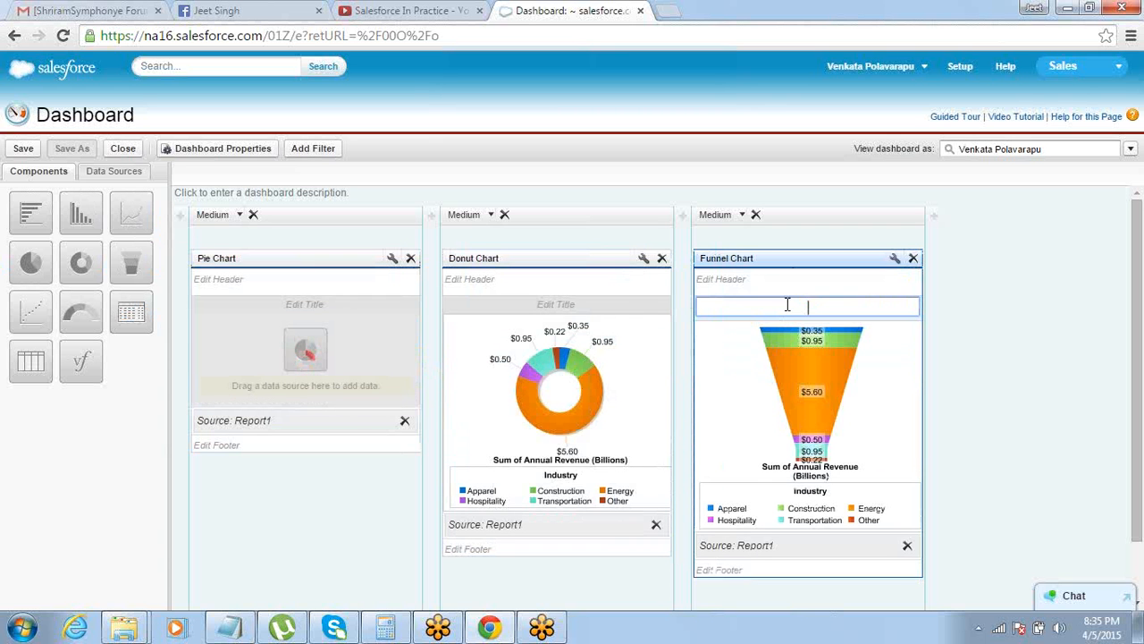
{"action": "type", "text": "Sales Pipeline R"}
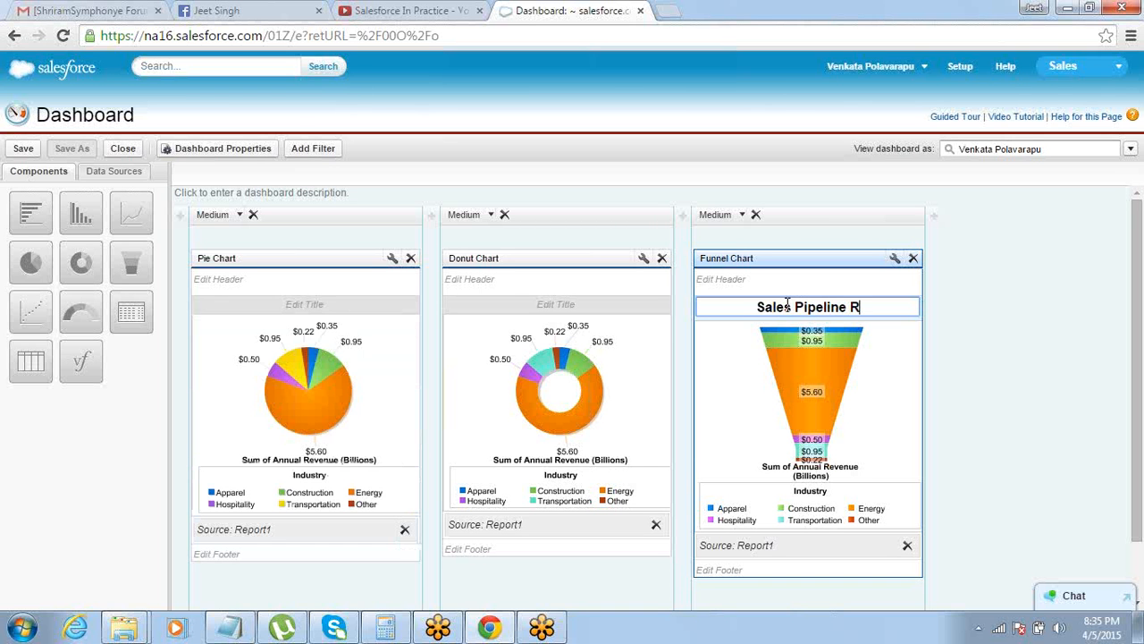
{"action": "type", "text": "eport"}
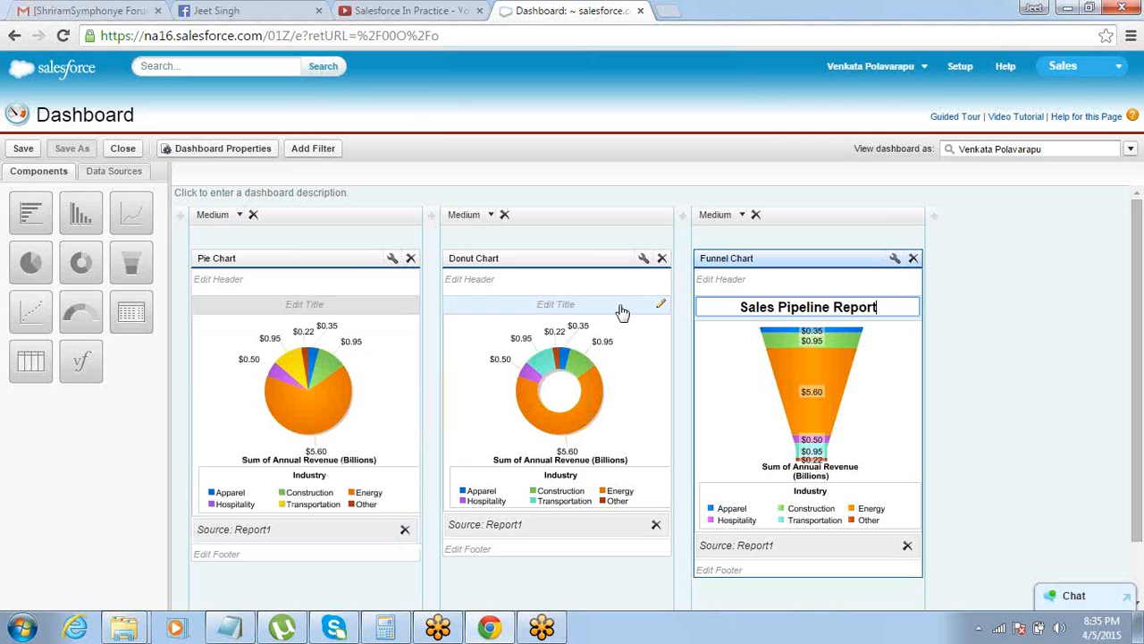
Title the donut chart component "Marketing Campaigns Report"
{"action": "left_click", "coordinate": [620, 306]}
{"action": "type", "text": "Marke"}
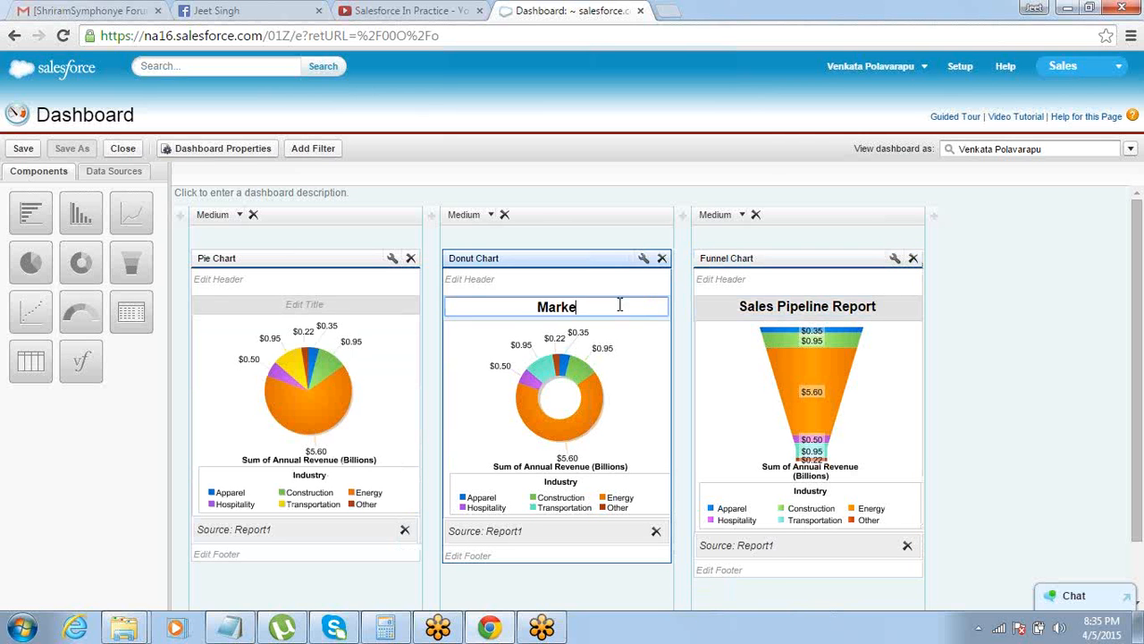
{"action": "type", "text": "ting Ca"}
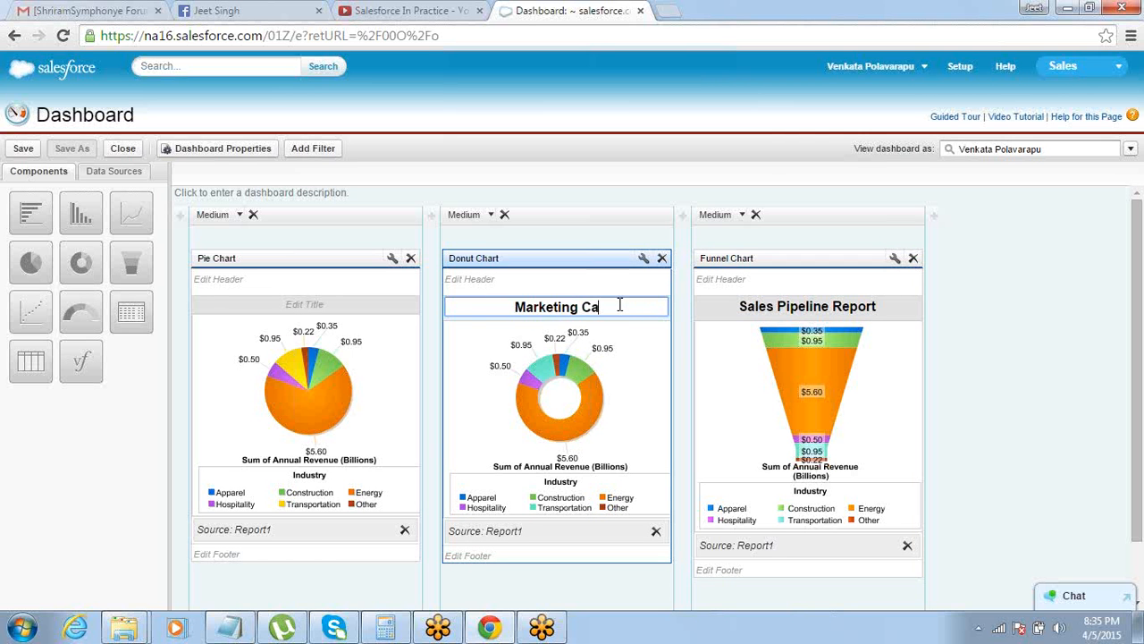
{"action": "type", "text": "mpaigns "}
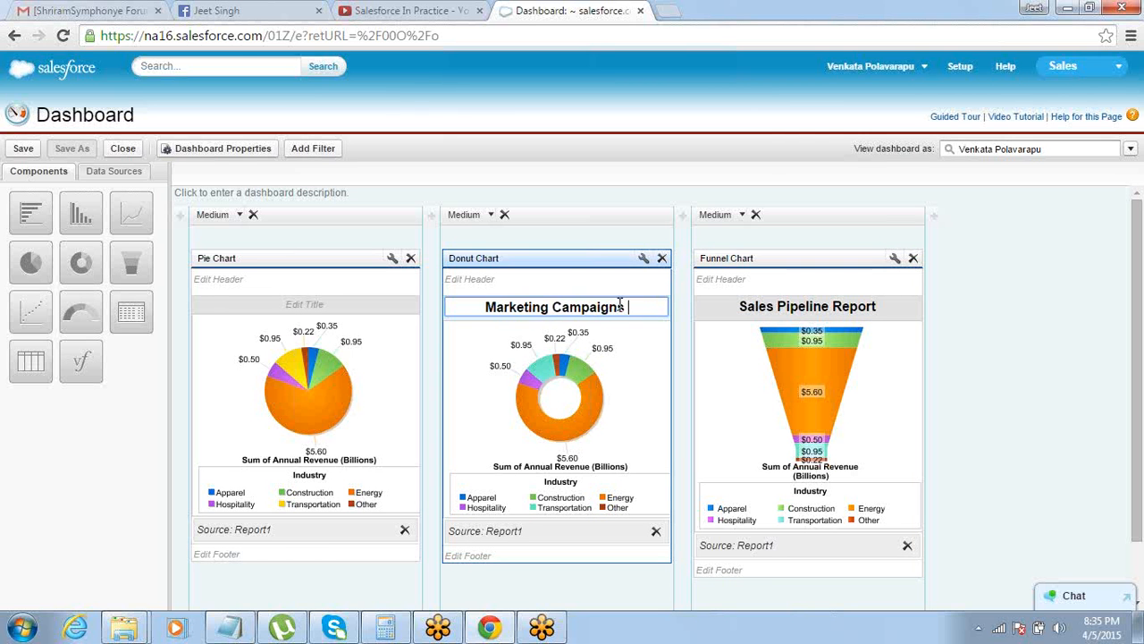
{"action": "type", "text": "Report"}
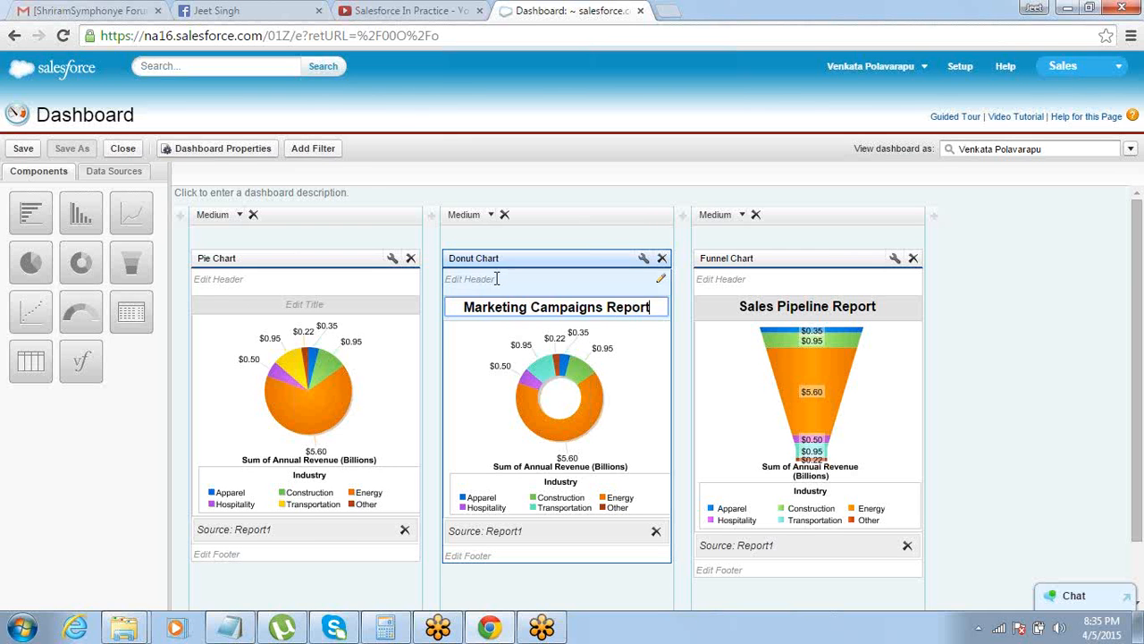
Title the pie chart component "Customer Support Report" and commit the title
{"action": "left_click", "coordinate": [316, 307]}
{"action": "type", "text": "Cus"}
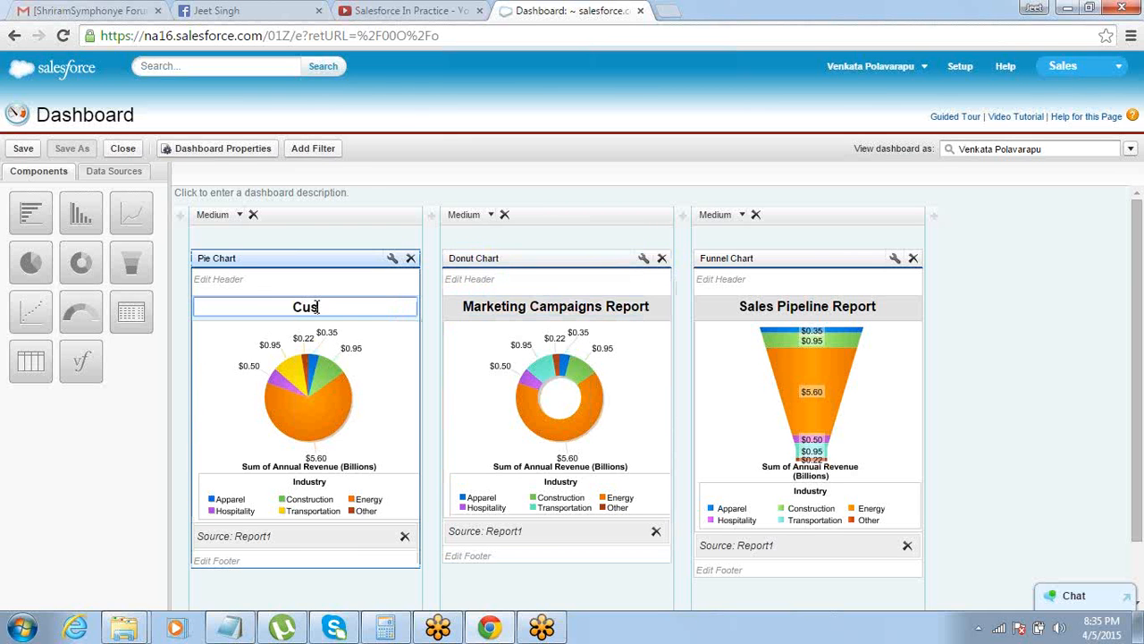
{"action": "type", "text": "tomer Support Report"}
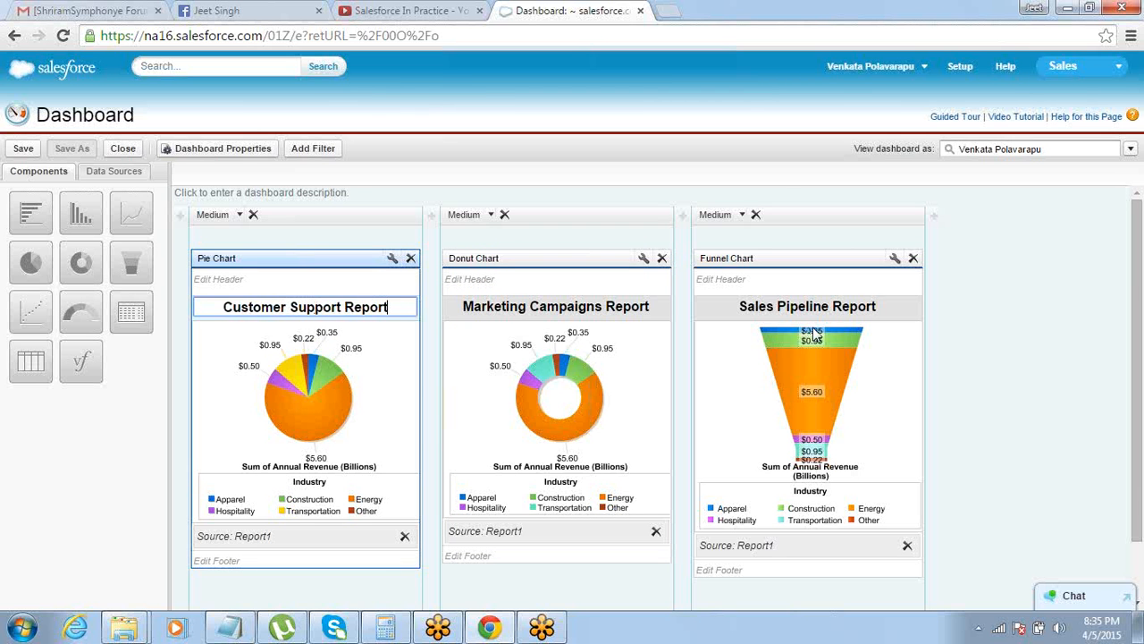
{"action": "left_click", "coordinate": [953, 329]}
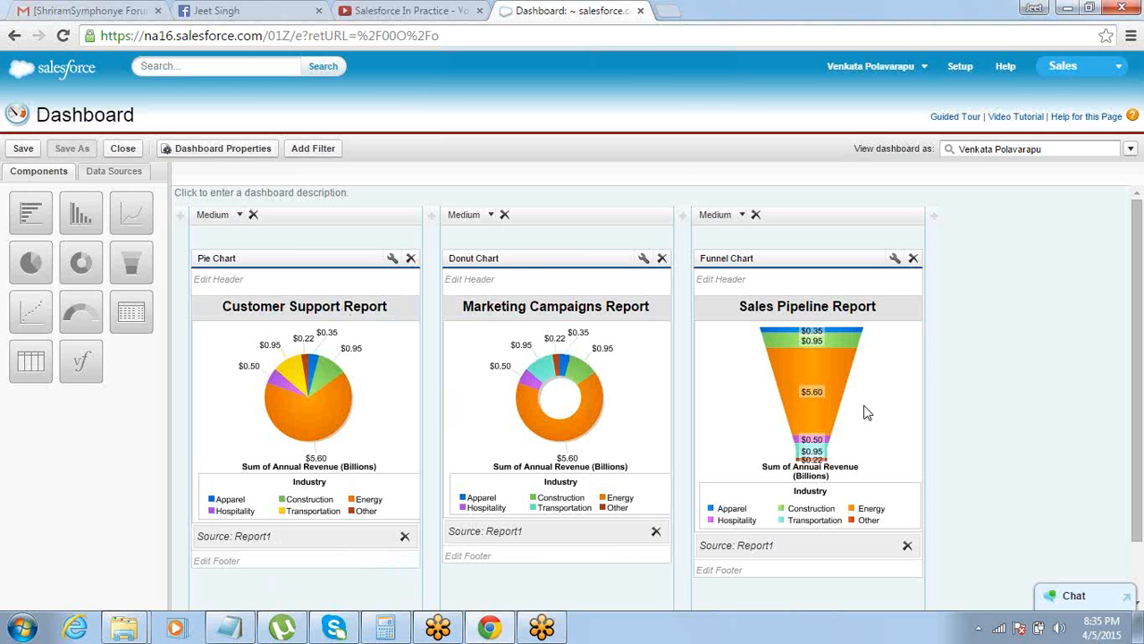
Add Report1 as another data source beneath the pie chart and delete that component again
{"action": "left_click_drag", "start_coordinate": [1140, 475], "coordinate": [1140, 508]}
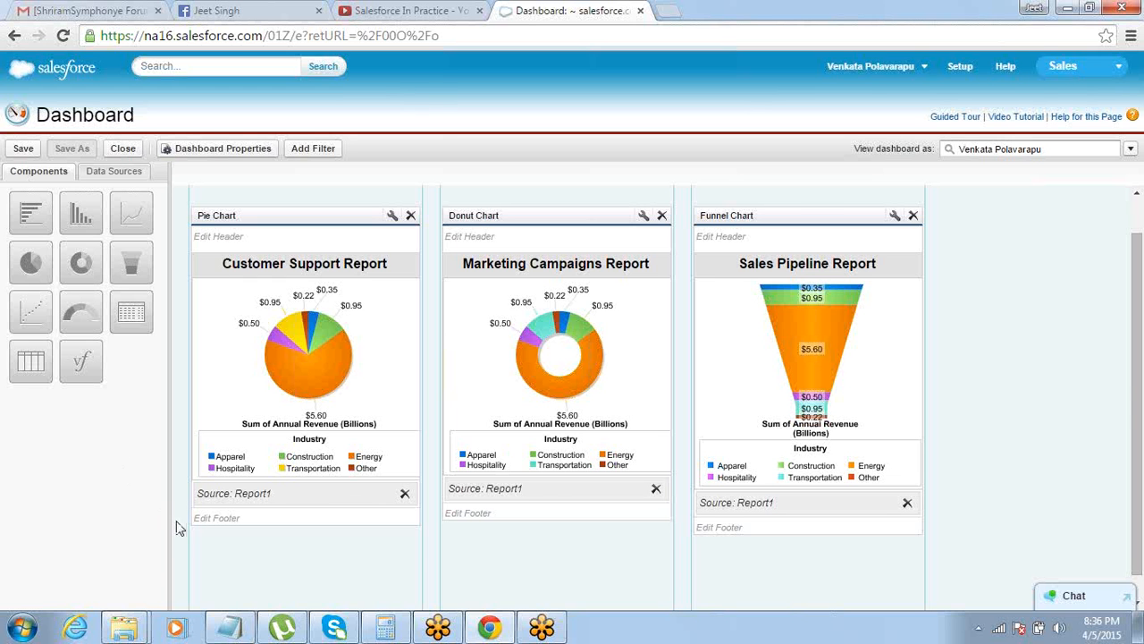
{"action": "left_click", "coordinate": [105, 172]}
{"action": "left_click_drag", "start_coordinate": [50, 273], "coordinate": [214, 555]}
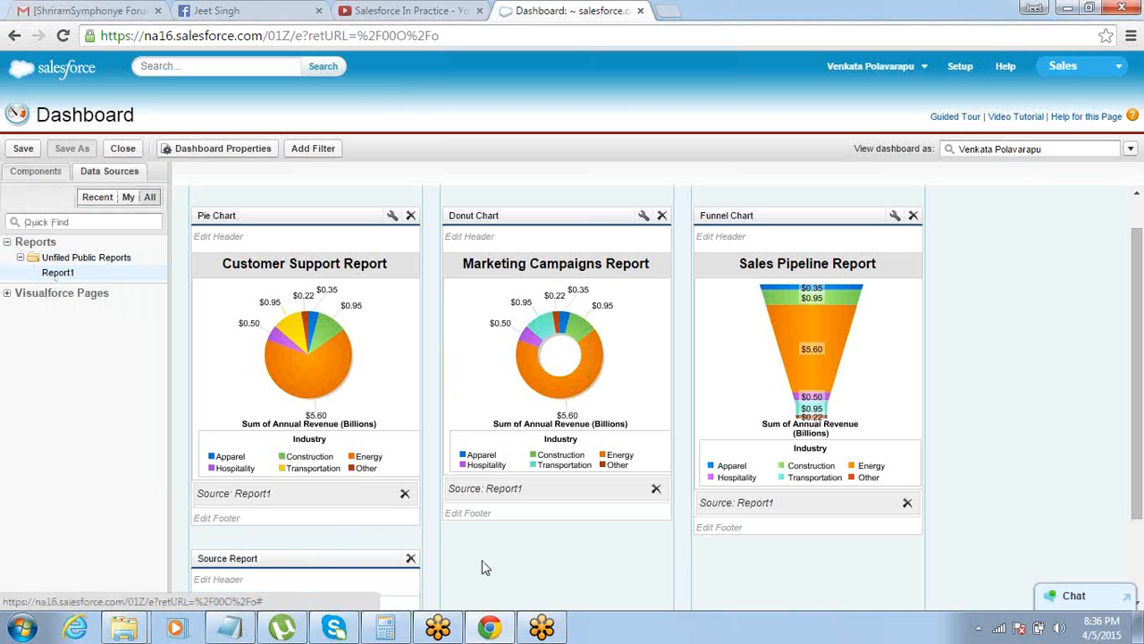
{"action": "left_click", "coordinate": [410, 558]}
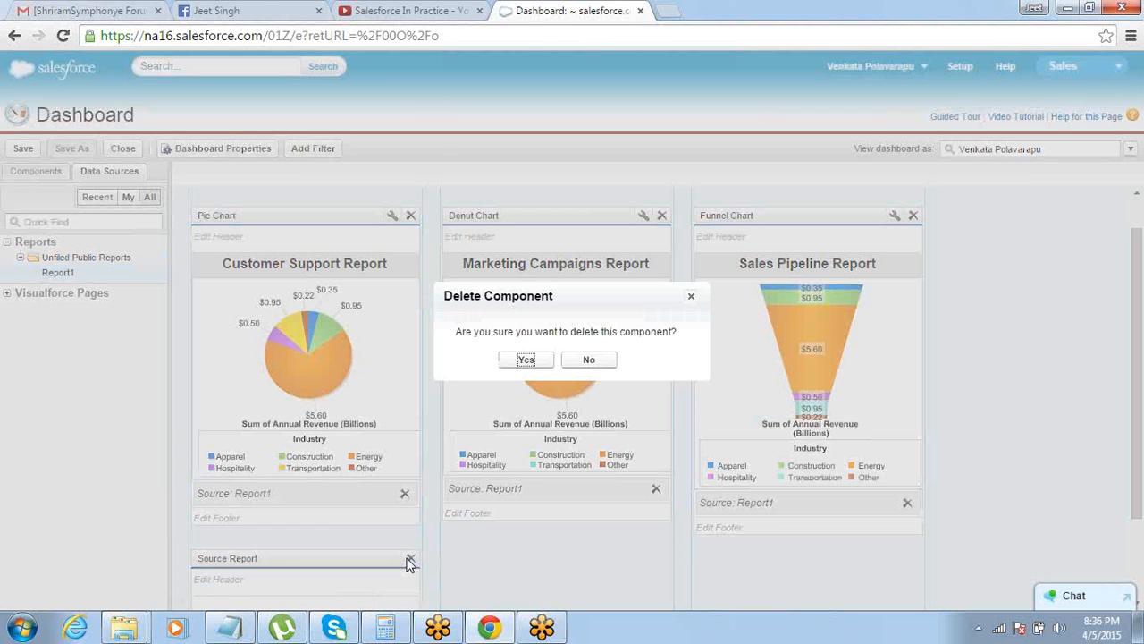
{"action": "left_click", "coordinate": [509, 359]}
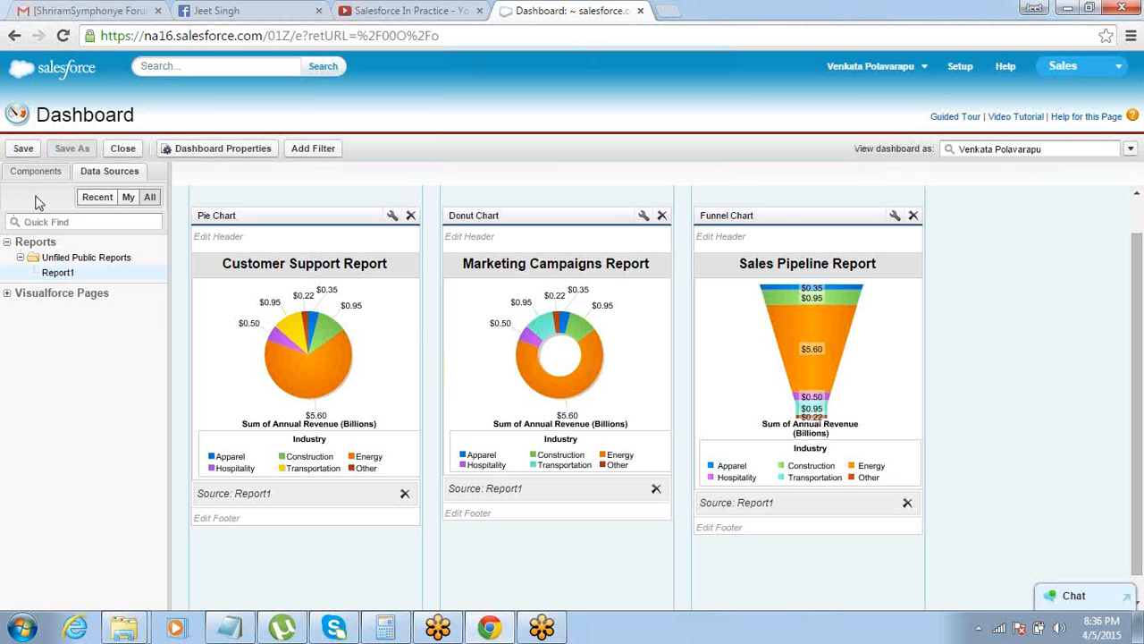
Save the dashboard with the title and unique name Dashboard1 in My Personal Dashboards
{"action": "left_click", "coordinate": [23, 150]}
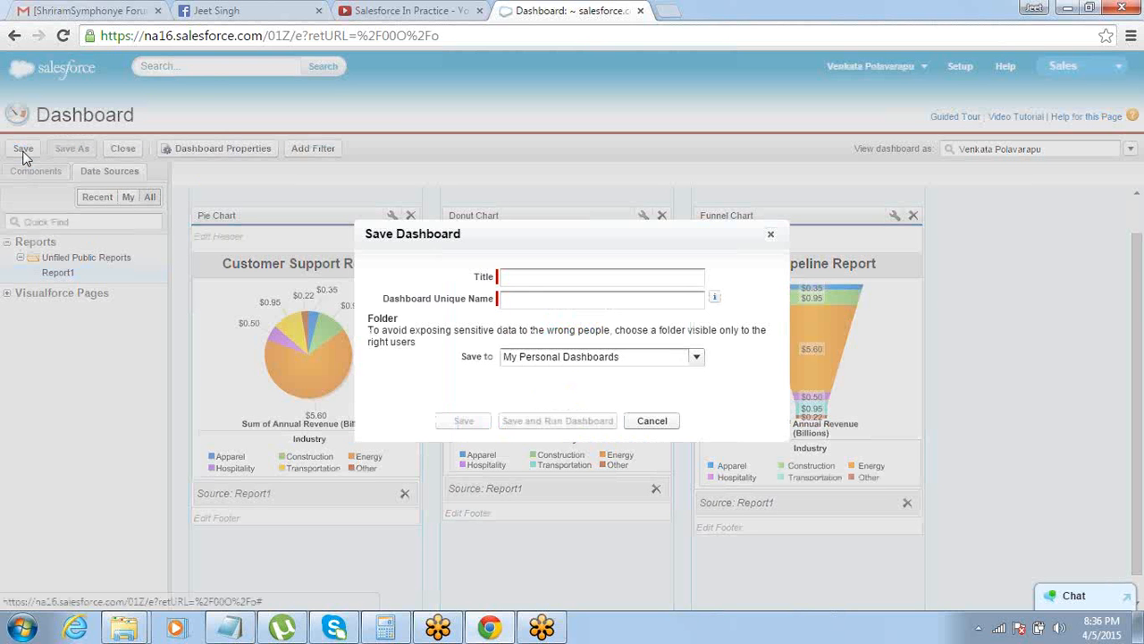
{"action": "left_click", "coordinate": [517, 357]}
{"action": "left_click", "coordinate": [516, 375]}
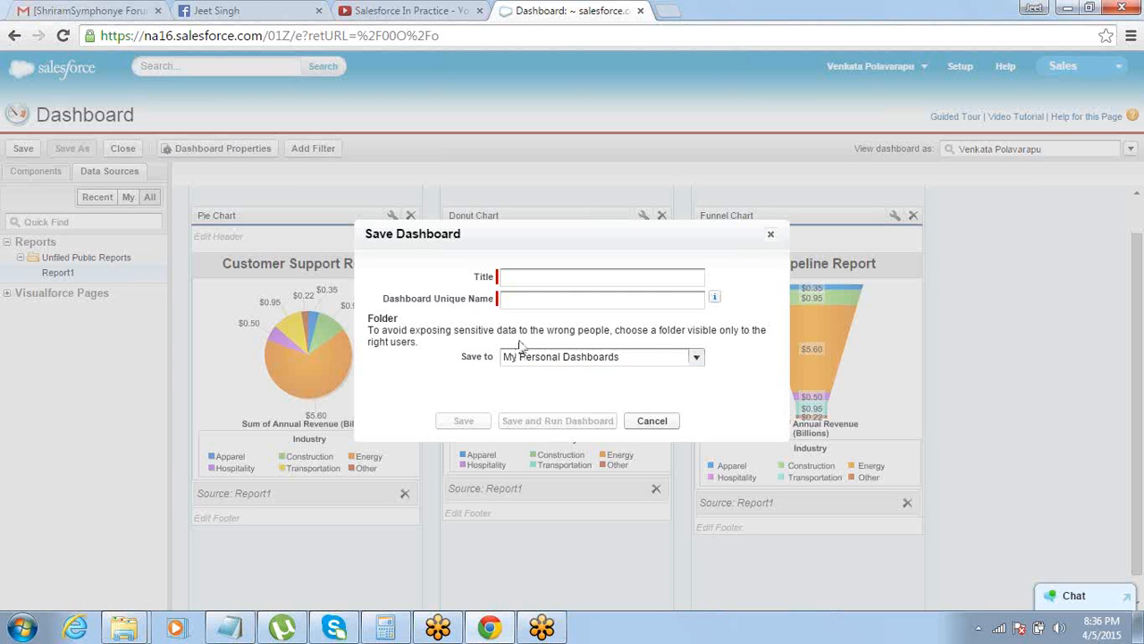
{"action": "left_click", "coordinate": [546, 282]}
{"action": "type", "text": "Das"}
{"action": "type", "text": "hbo"}
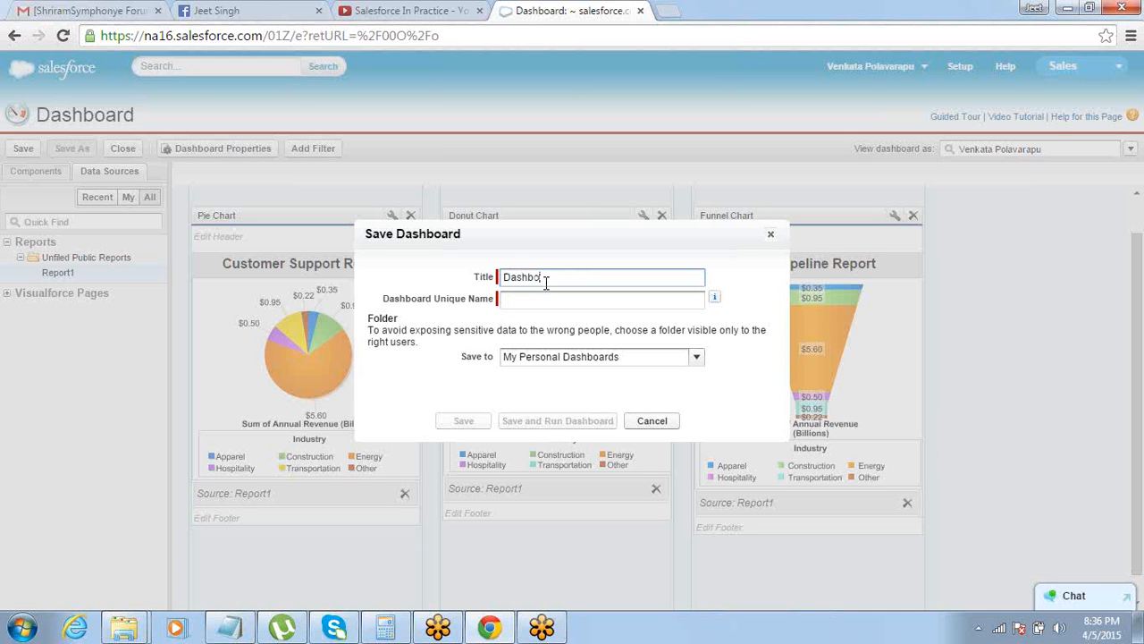
{"action": "type", "text": "ard1"}
{"action": "key", "text": "Tab"}
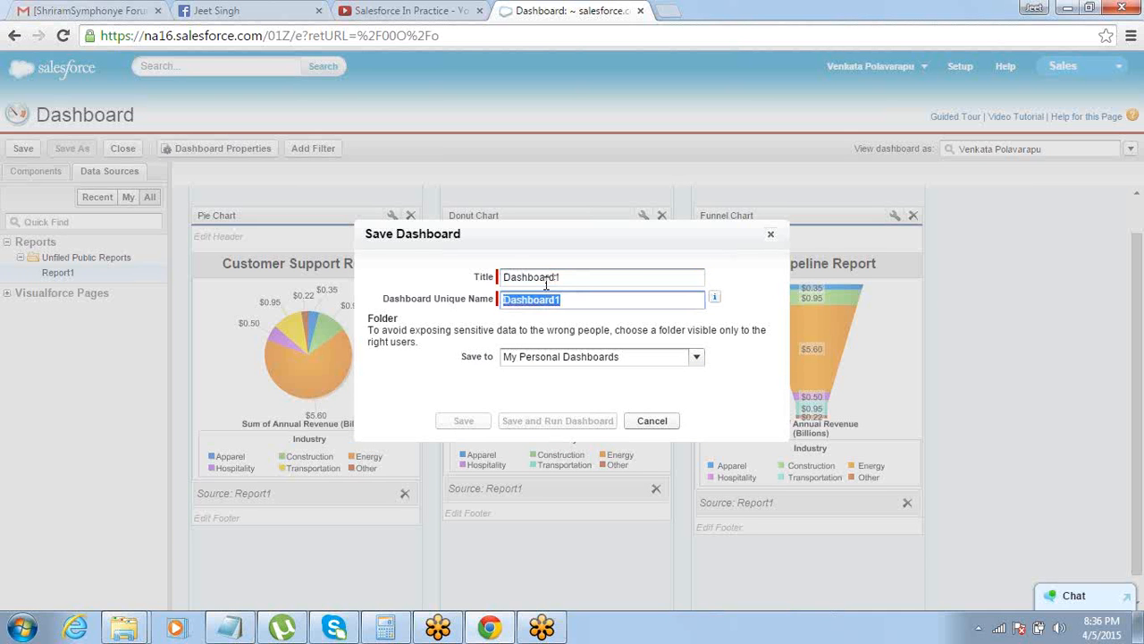
{"action": "left_click", "coordinate": [466, 424]}
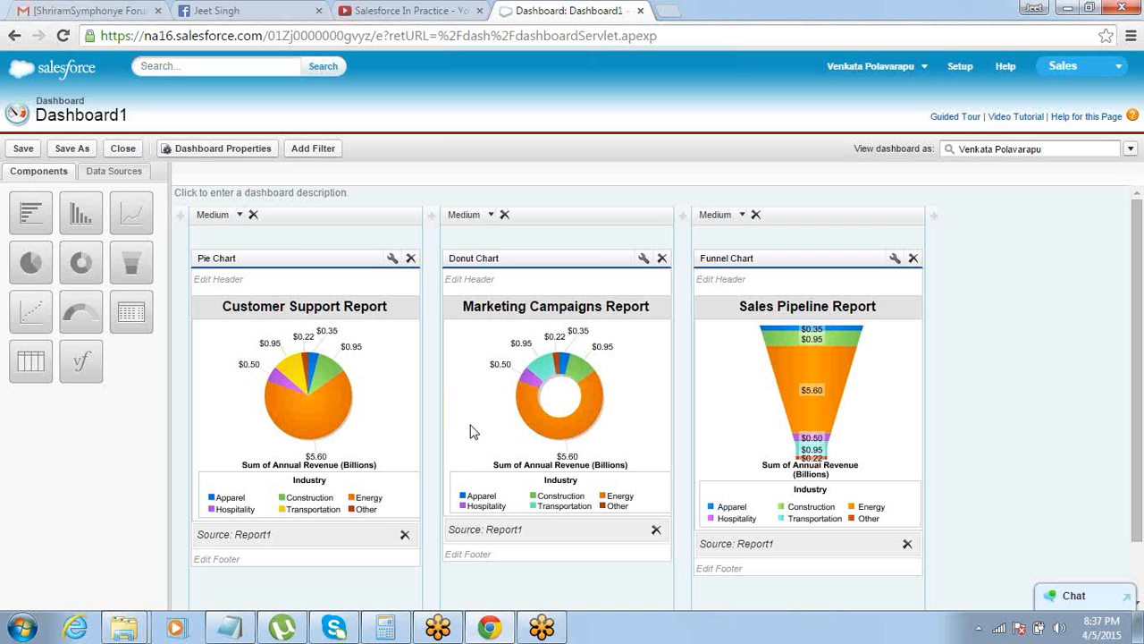
Leave the dashboard editor, open the saved Dashboard1 for viewing and refresh its data
{"action": "left_click", "coordinate": [959, 68]}
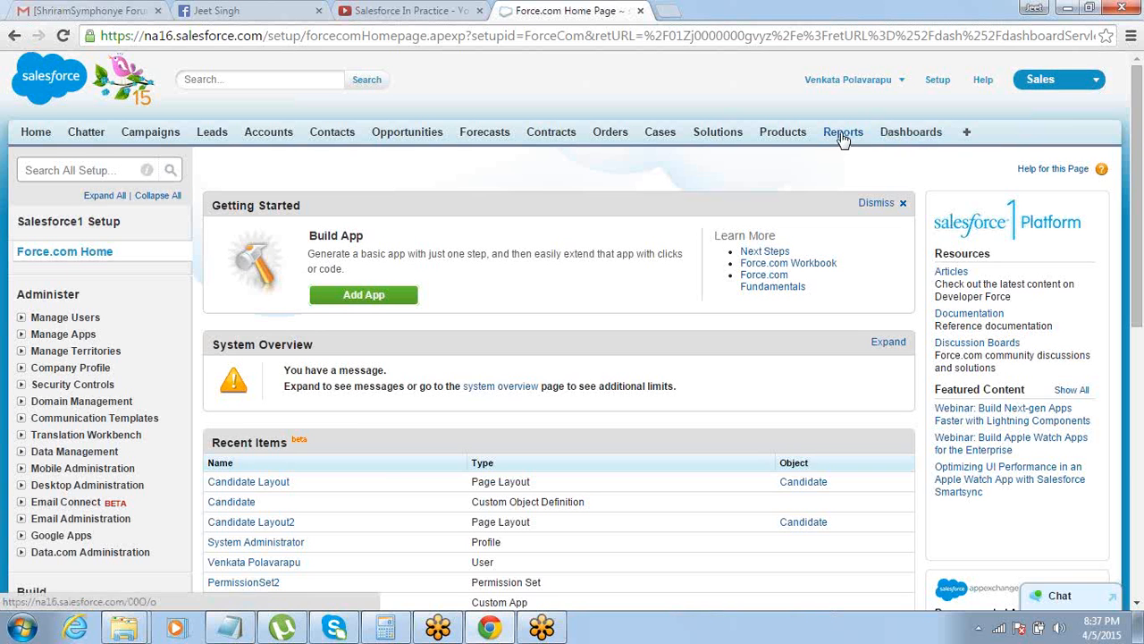
{"action": "left_click", "coordinate": [918, 143]}
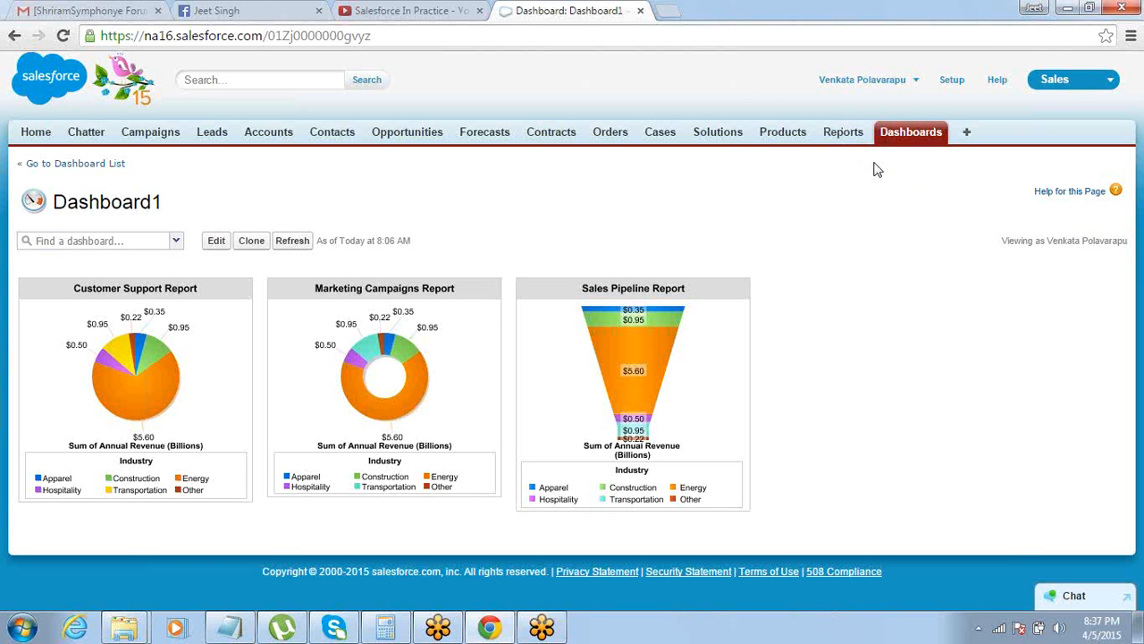
{"action": "left_click", "coordinate": [177, 241]}
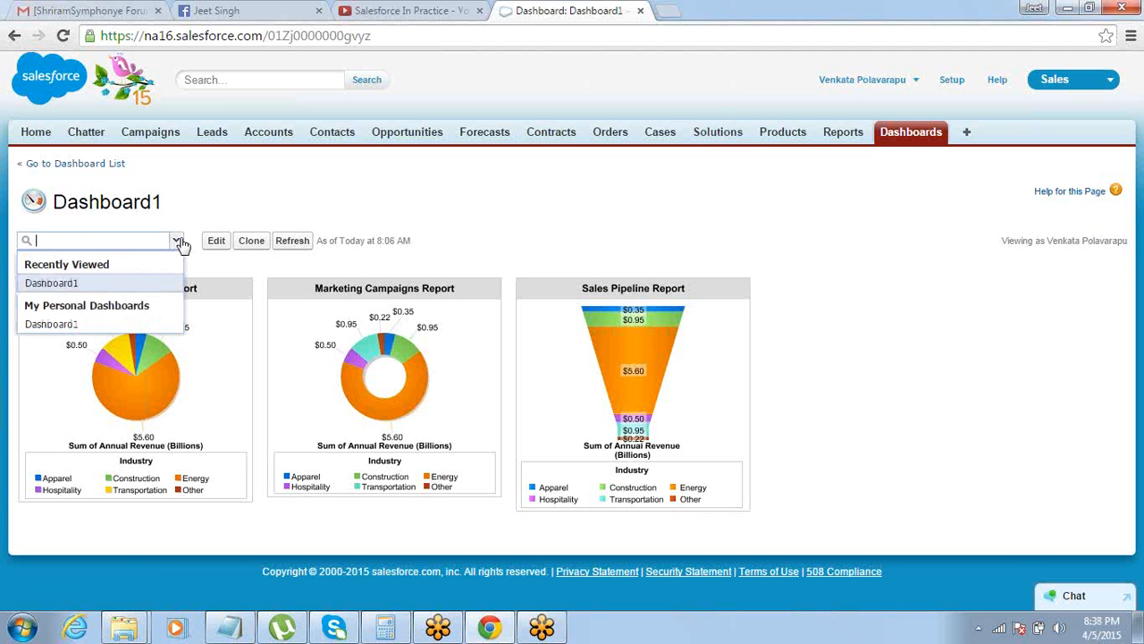
{"action": "left_click", "coordinate": [136, 284]}
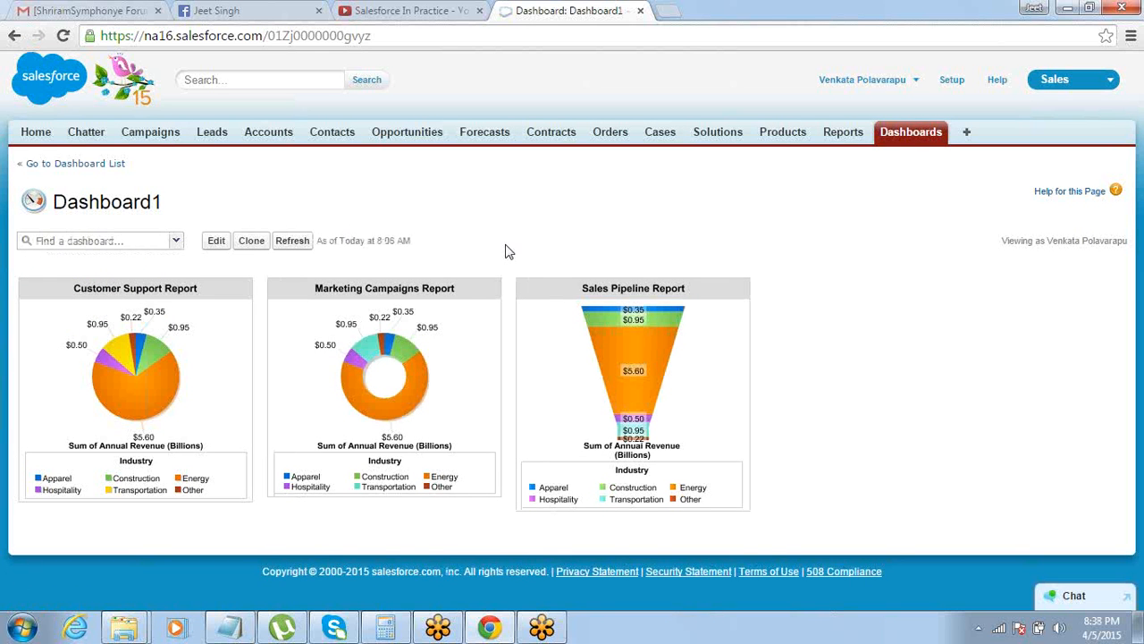
{"action": "left_click", "coordinate": [294, 245]}
Open the Home page and look through its feed, calendar, tasks and approval sections
{"action": "left_click", "coordinate": [39, 141]}
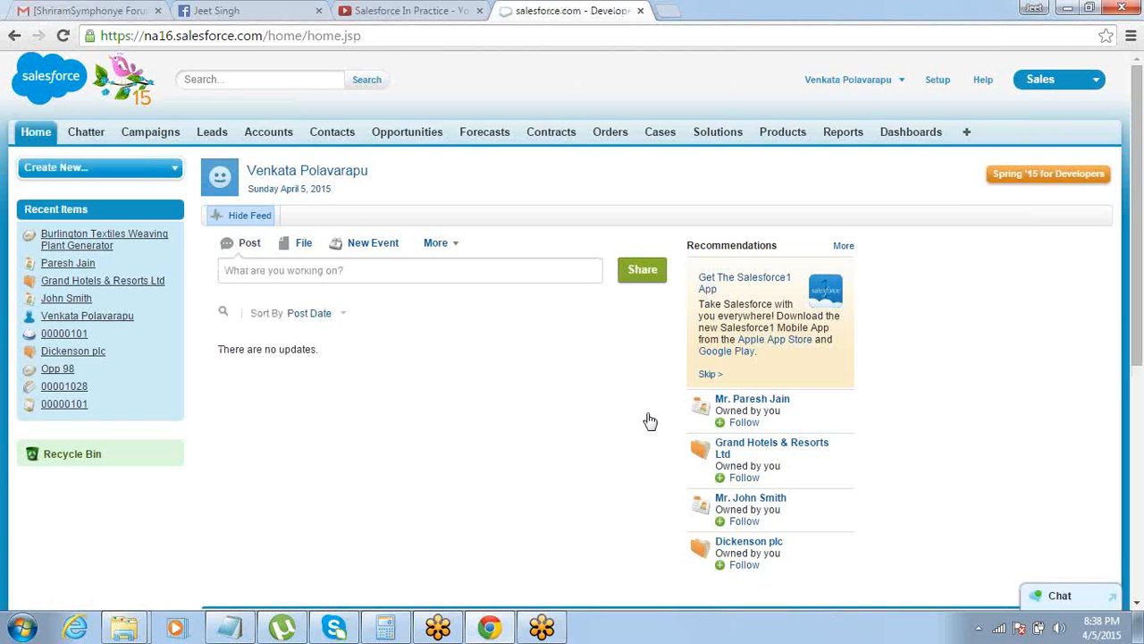
{"action": "left_click", "coordinate": [1137, 604]}
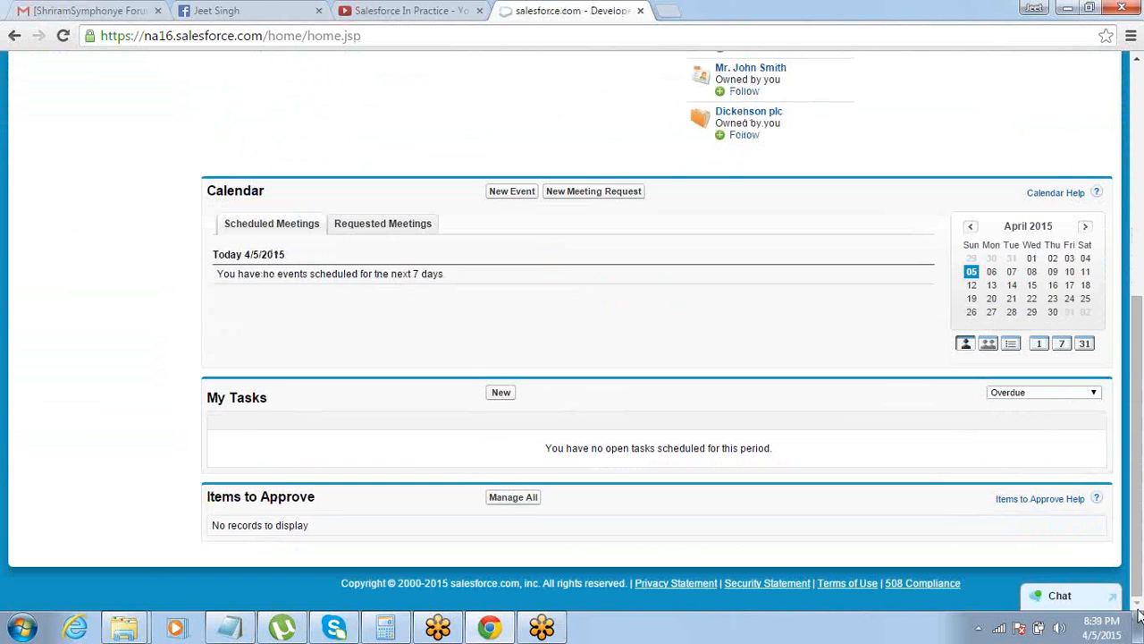
{"action": "left_click", "coordinate": [1137, 59]}
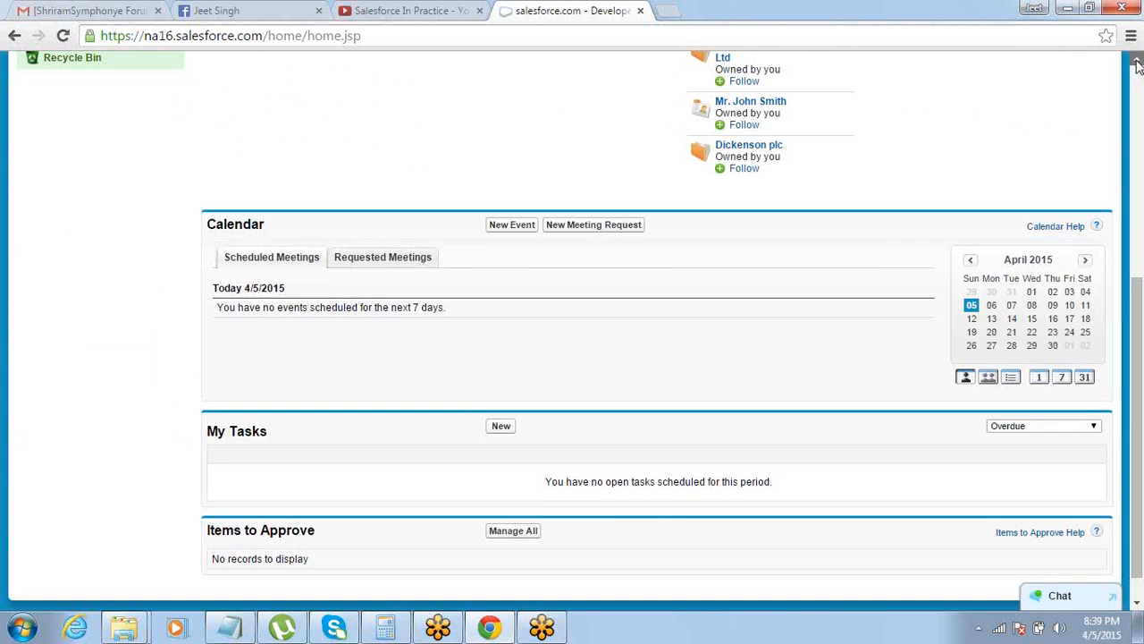
{"action": "left_click", "coordinate": [1137, 59]}
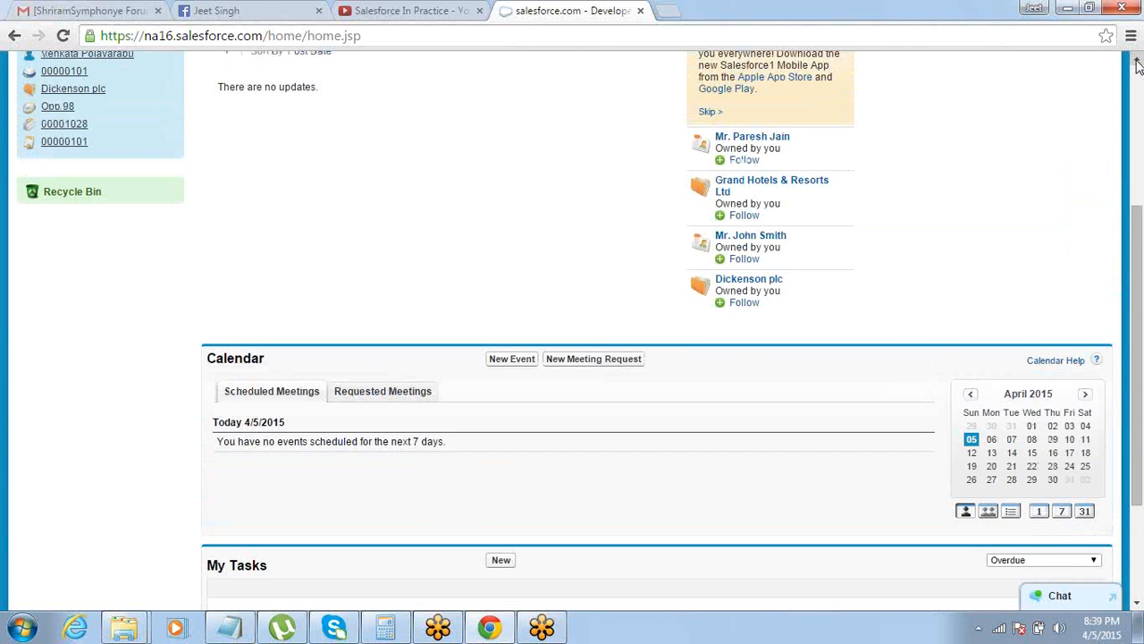
{"action": "left_click", "coordinate": [1137, 58]}
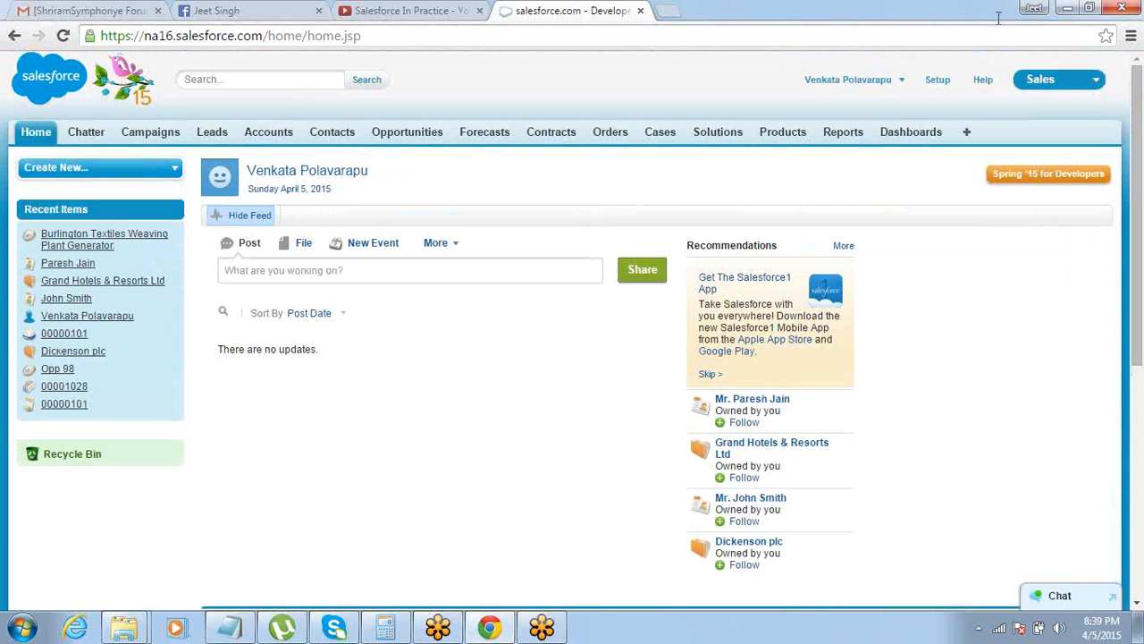
Go to the Home Page Layouts in the Customize setup and open the DE Default layout for editing
{"action": "left_click", "coordinate": [938, 82]}
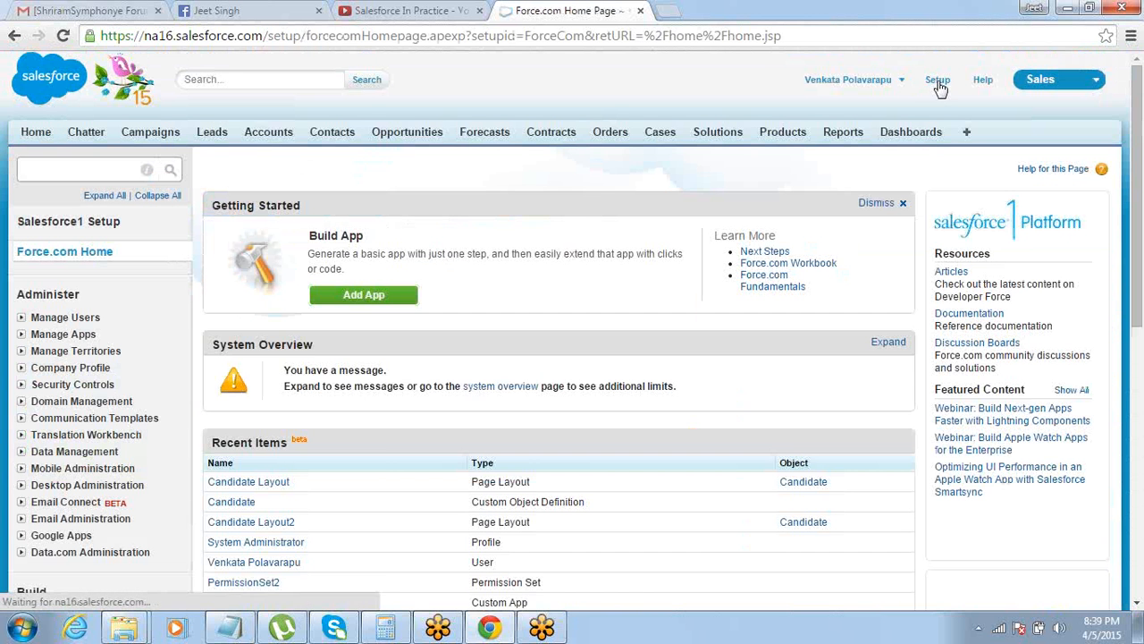
{"action": "left_click_drag", "start_coordinate": [1133, 135], "coordinate": [1089, 237]}
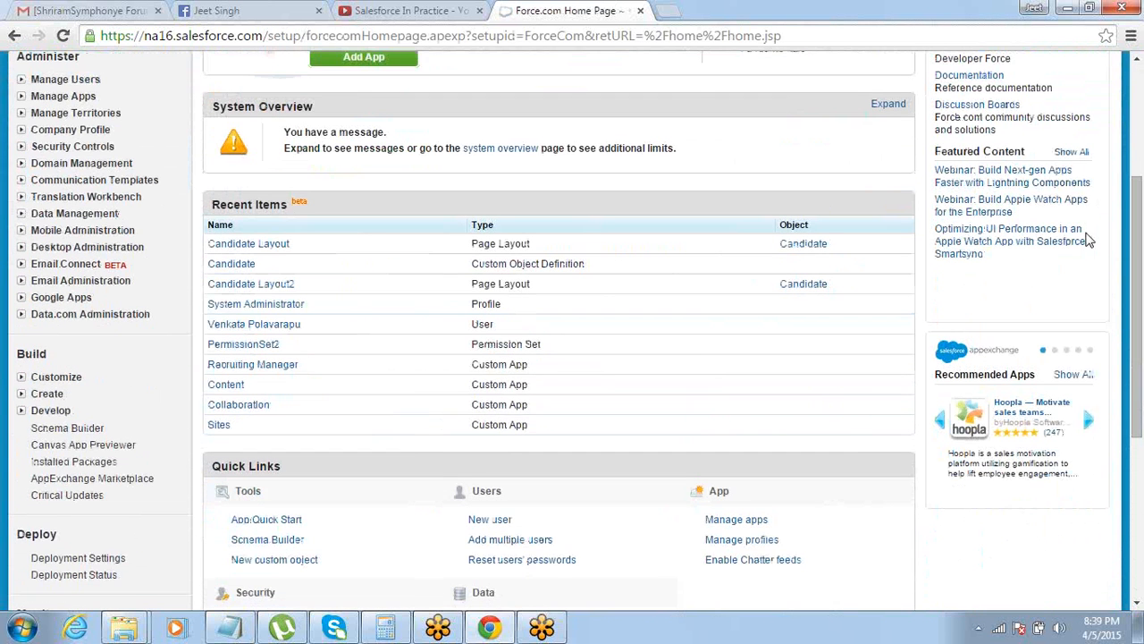
{"action": "left_click", "coordinate": [20, 379]}
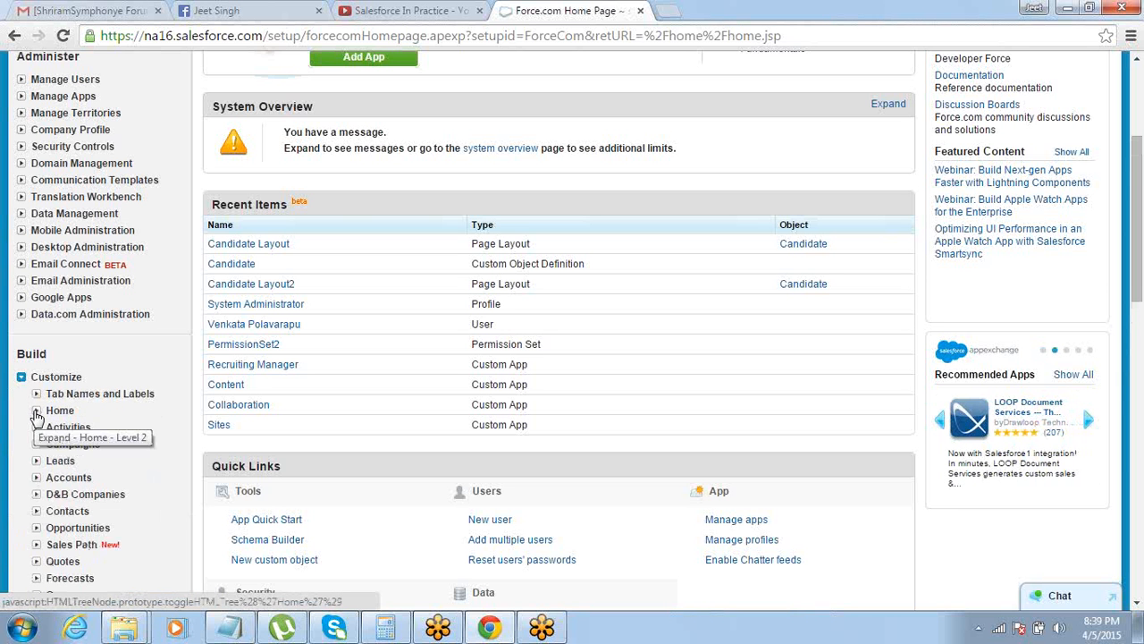
{"action": "left_click", "coordinate": [36, 412]}
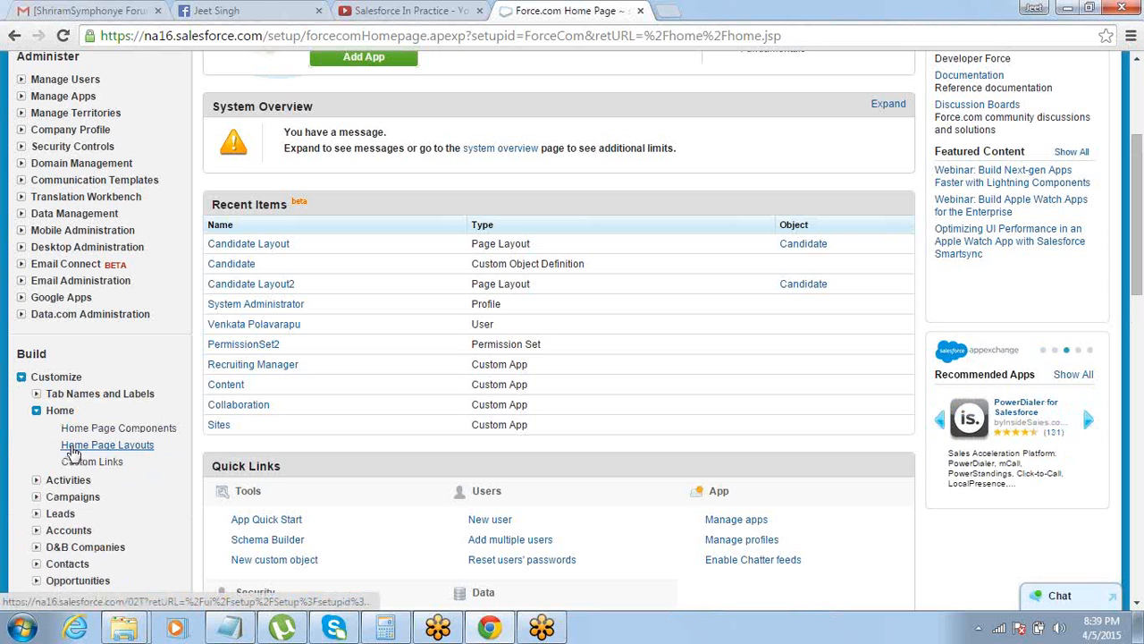
{"action": "left_click", "coordinate": [72, 445]}
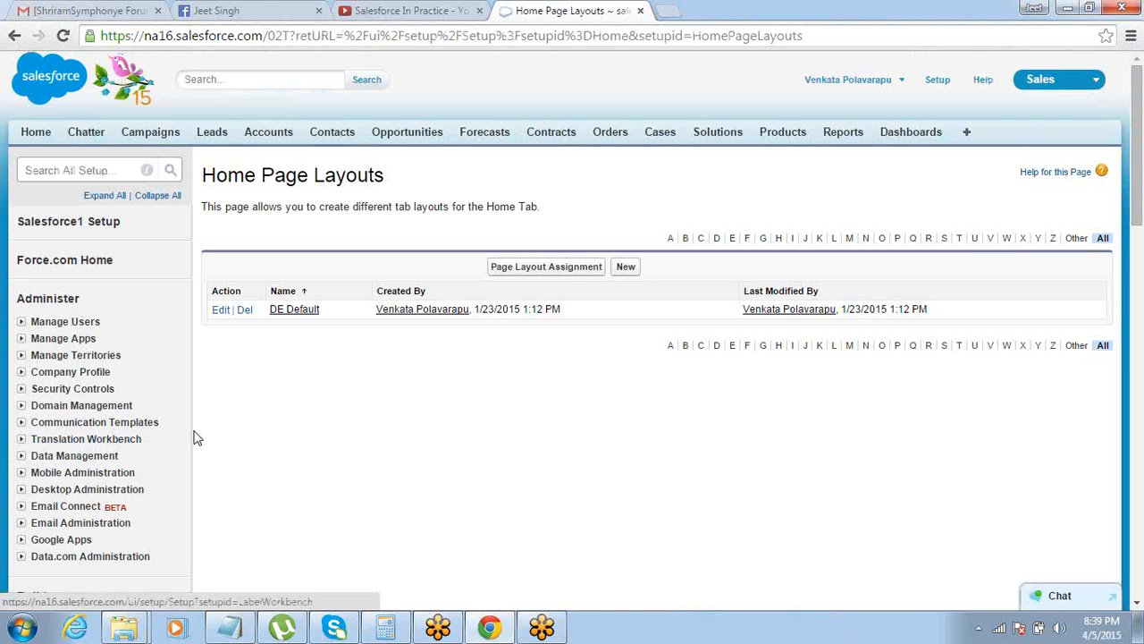
{"action": "left_click", "coordinate": [220, 311]}
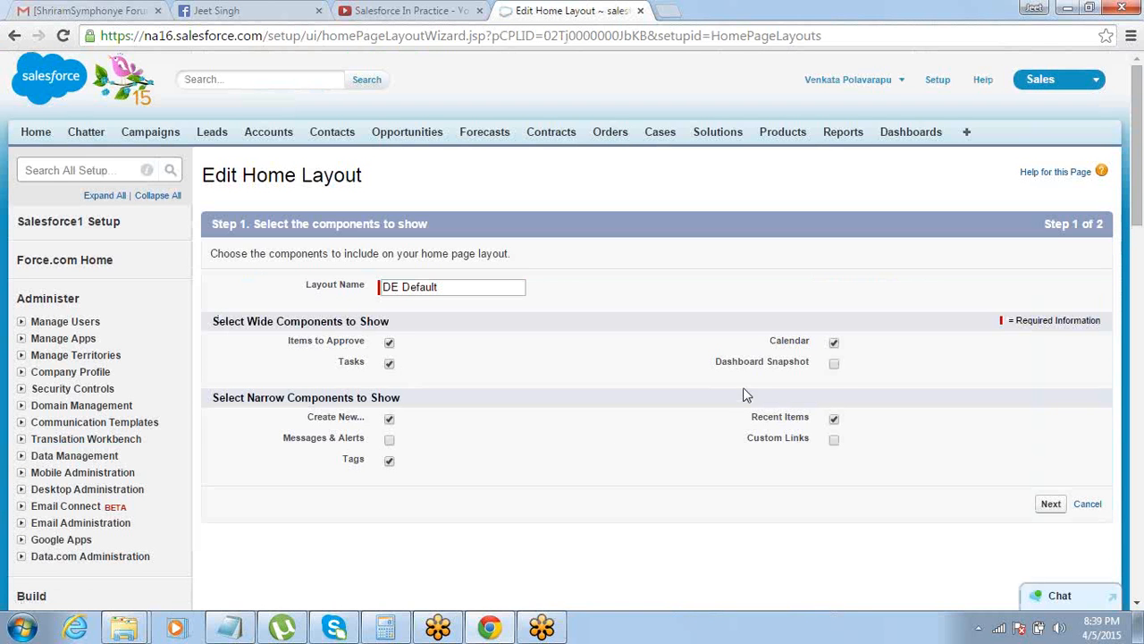
Add the Dashboard Snapshot component to the DE Default home page layout and save the layout
{"action": "left_click_drag", "start_coordinate": [715, 362], "coordinate": [816, 365]}
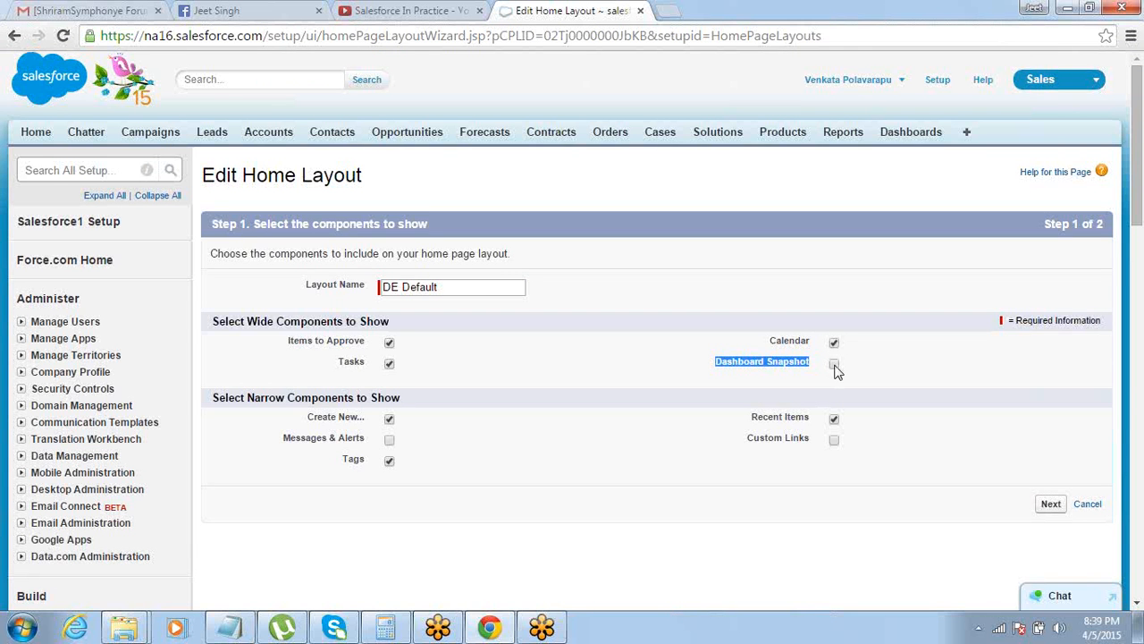
{"action": "left_click", "coordinate": [835, 366]}
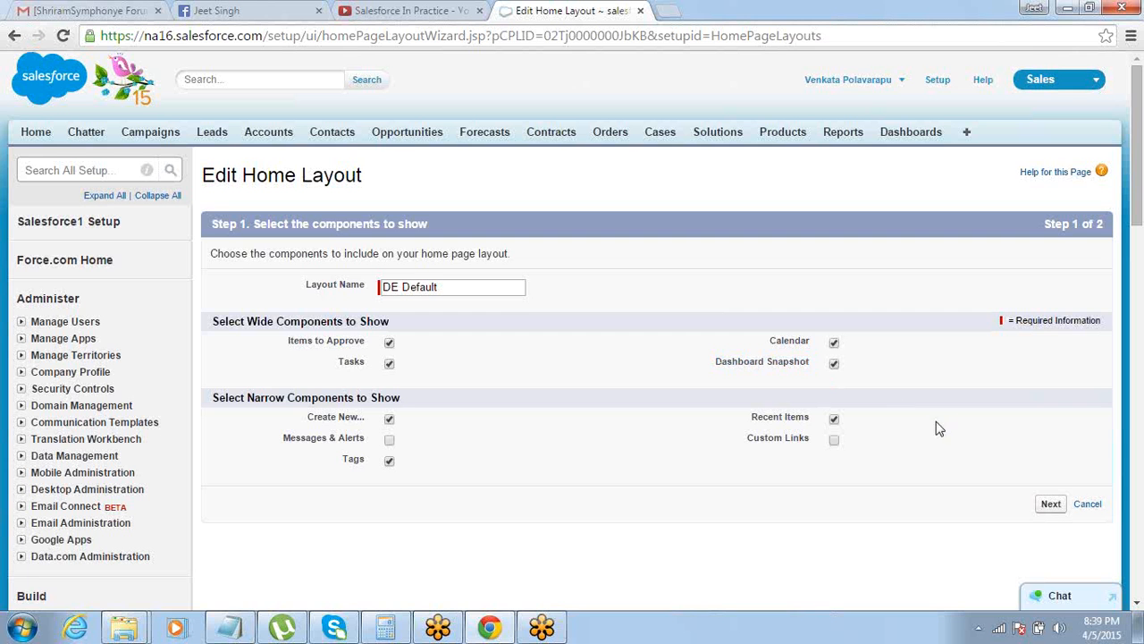
{"action": "left_click", "coordinate": [1050, 504]}
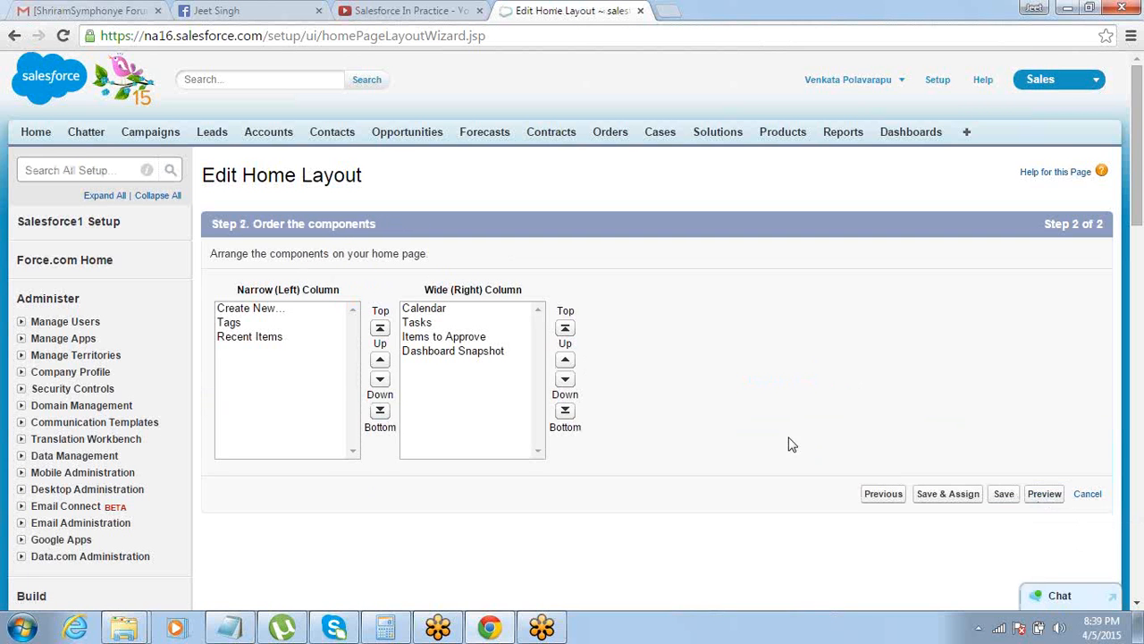
{"action": "left_click", "coordinate": [1004, 496]}
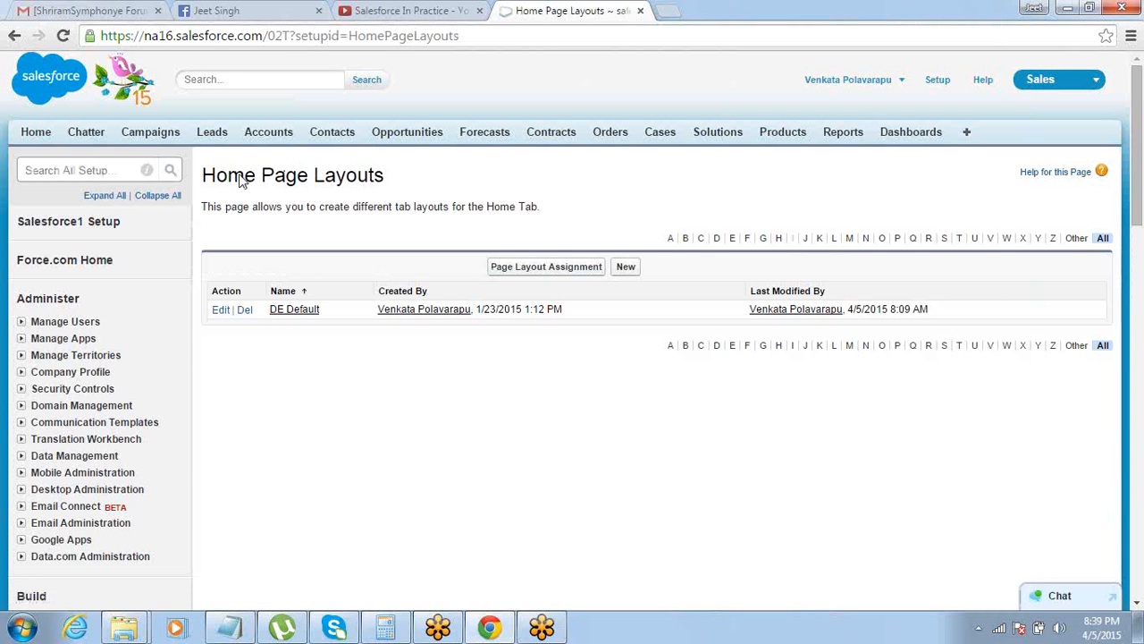
Examine the dashboard charts included on the Home page and go back to viewing Dashboard1
{"action": "left_click", "coordinate": [39, 134]}
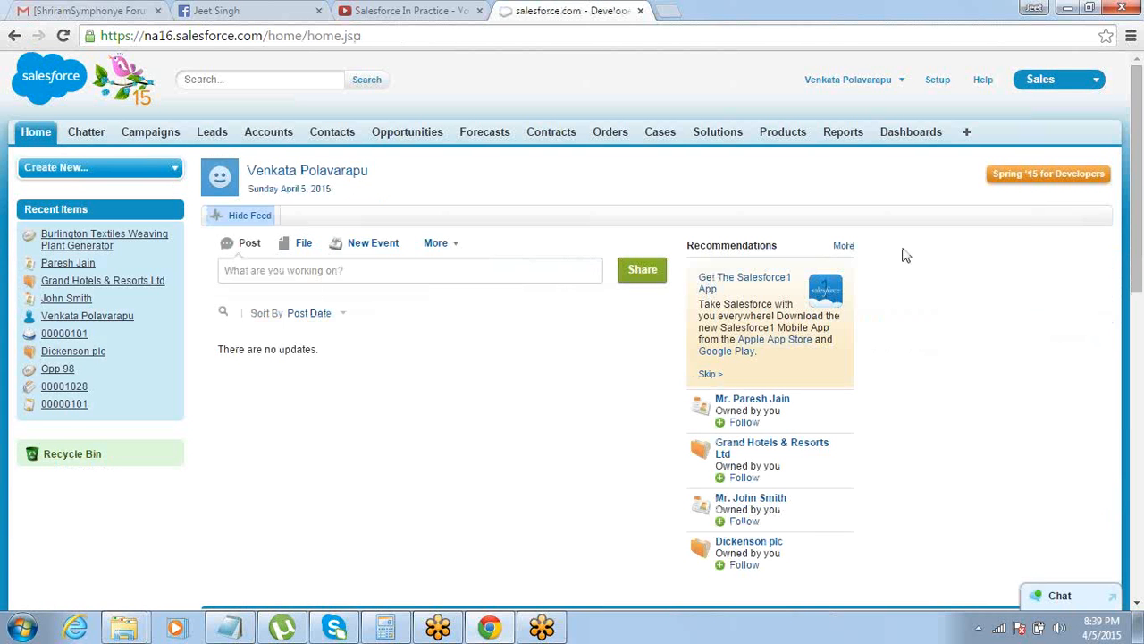
{"action": "scroll", "coordinate": [1079, 293], "scroll_direction": "down", "scroll_amount": 5}
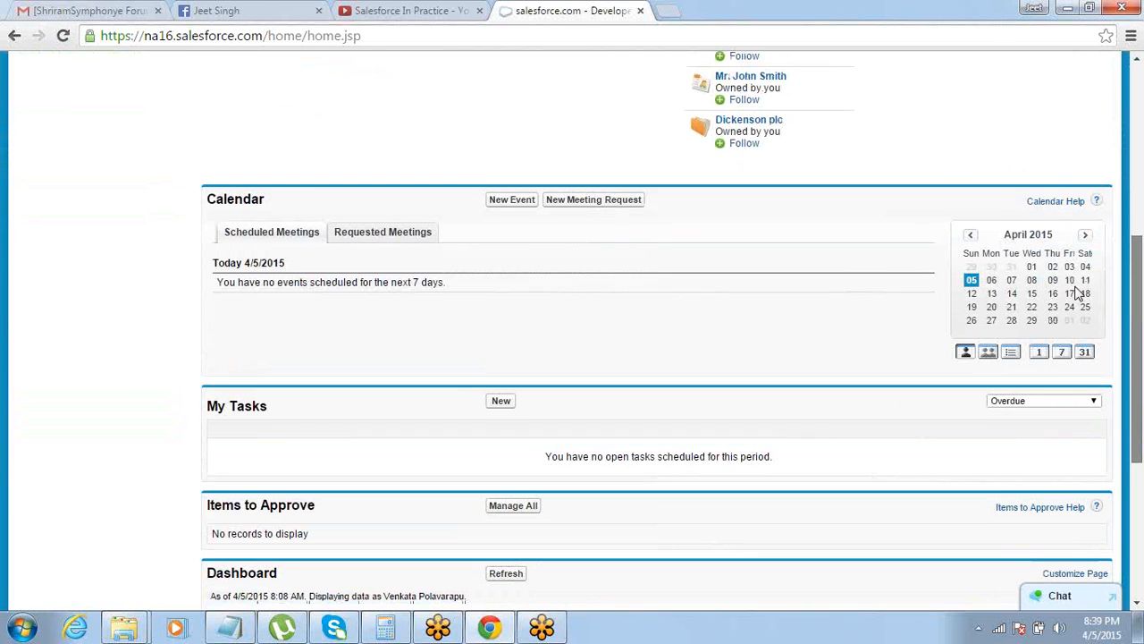
{"action": "left_click_drag", "start_coordinate": [1138, 459], "coordinate": [1138, 593]}
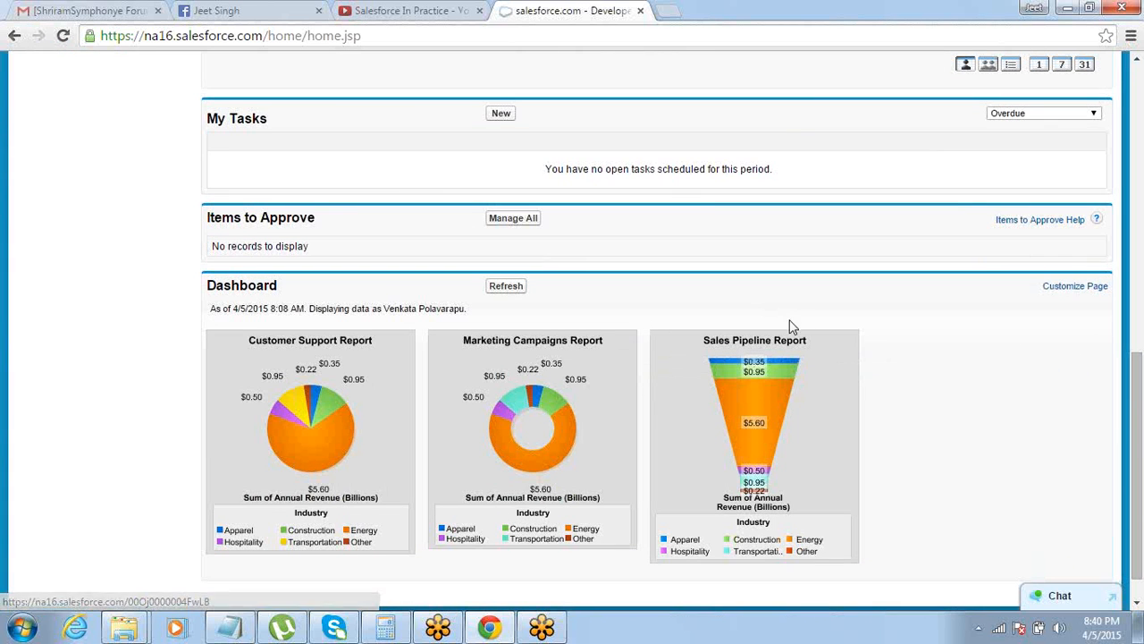
{"action": "left_click", "coordinate": [1136, 61]}
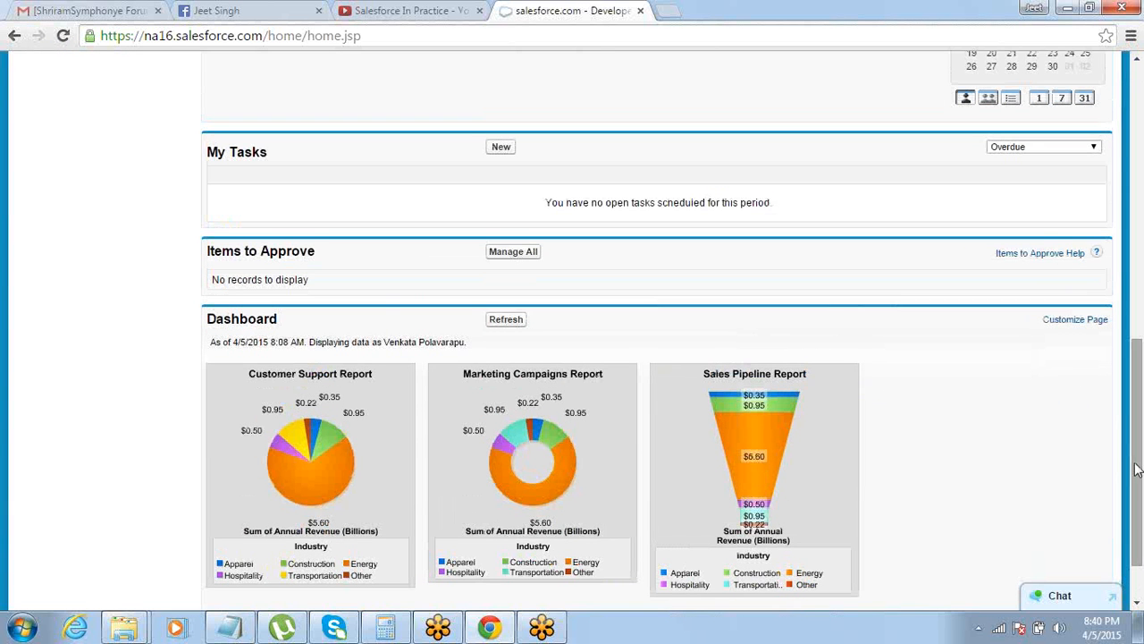
{"action": "scroll", "coordinate": [1106, 434], "scroll_direction": "up", "scroll_amount": 4}
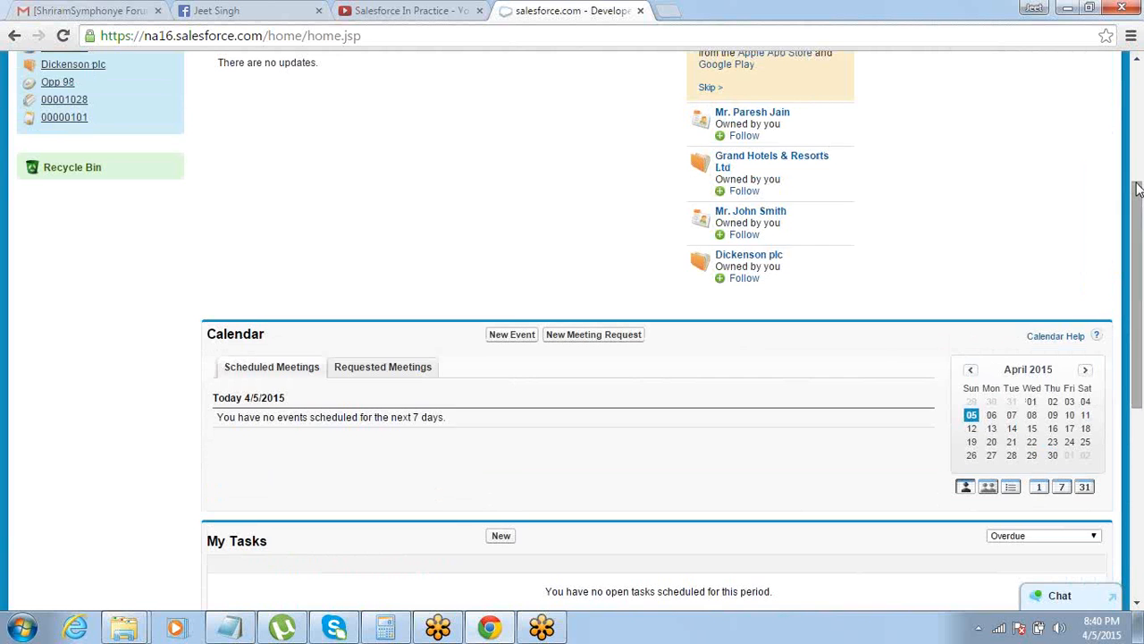
{"action": "left_click_drag", "start_coordinate": [1138, 186], "coordinate": [1138, 66]}
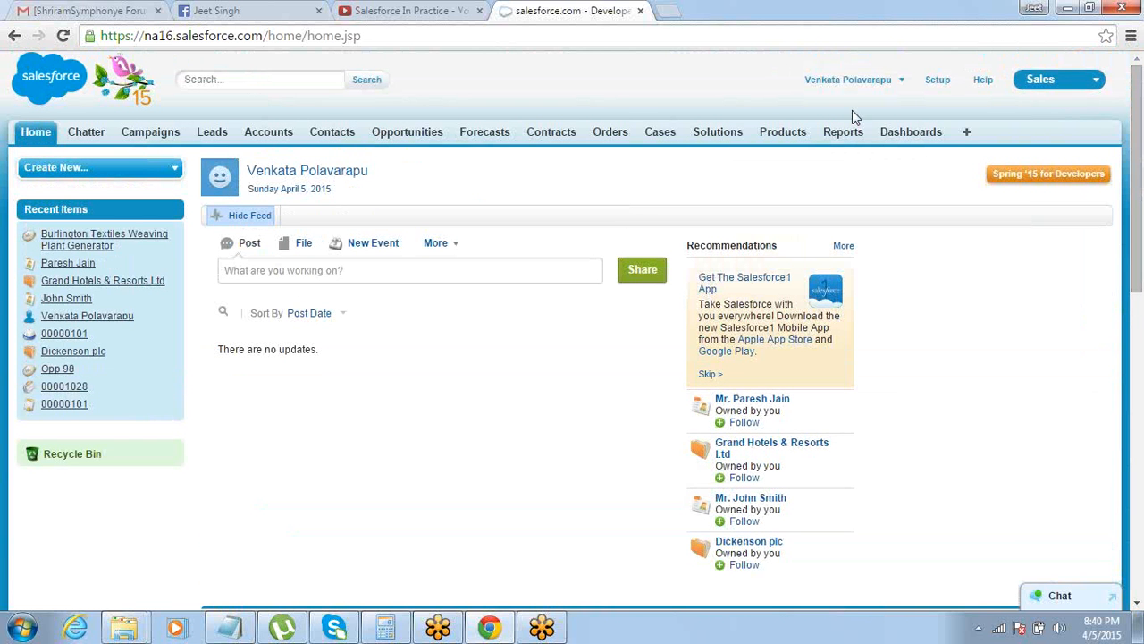
{"action": "left_click", "coordinate": [904, 131]}
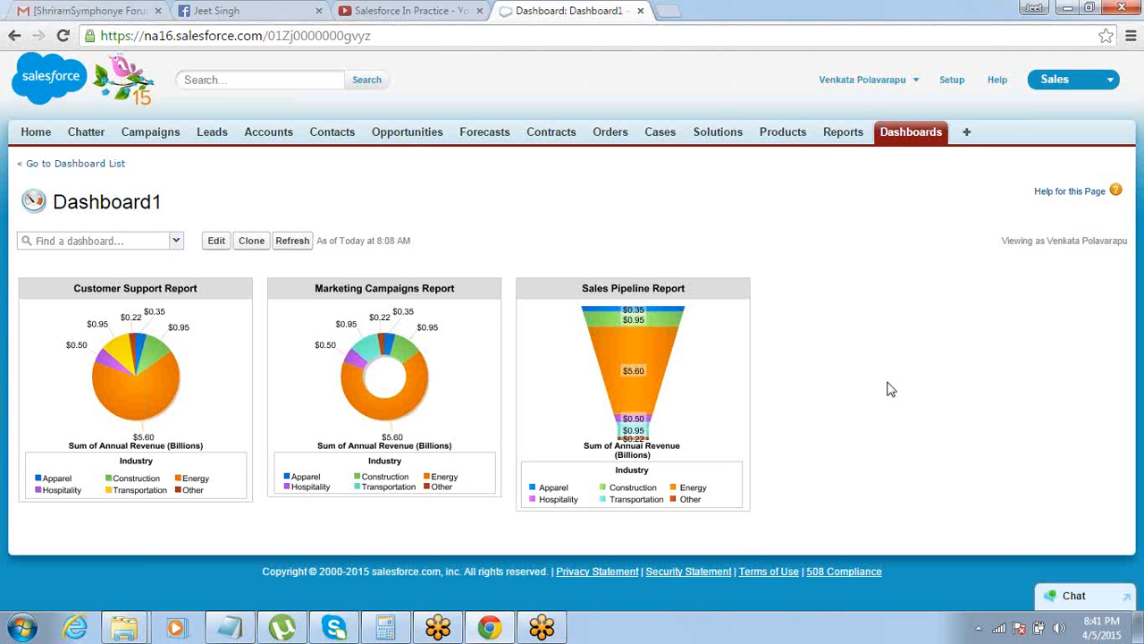
Switch to the Notepad notes and highlight the Report Type, Fields and Filters items from the beginning of the report outline
{"action": "left_click", "coordinate": [235, 626]}
{"action": "key", "text": "Up"}
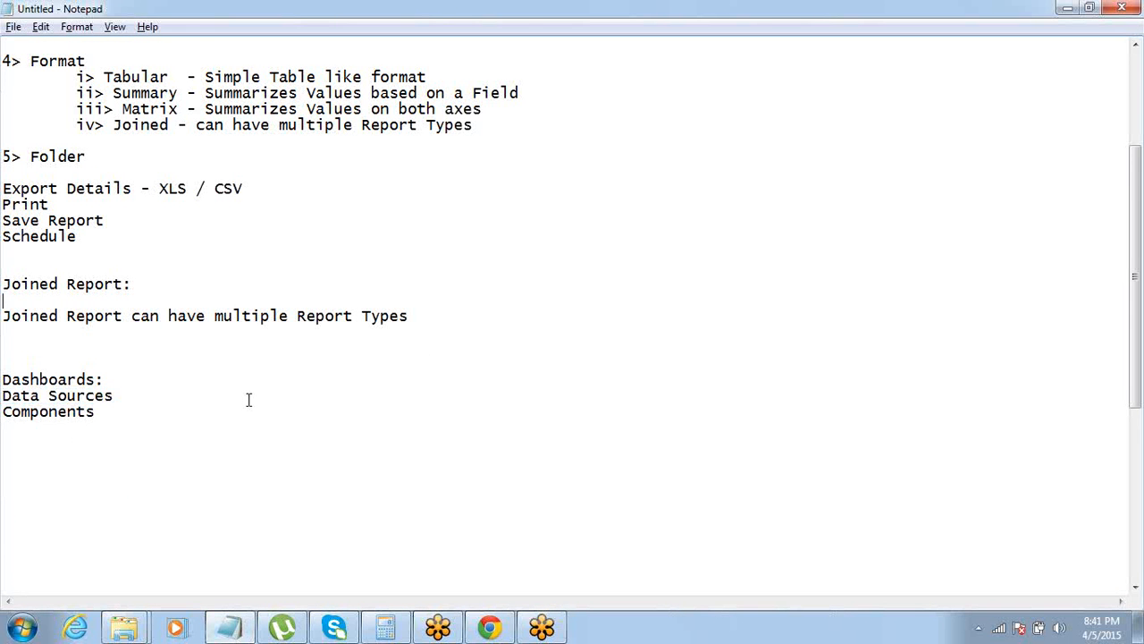
{"action": "scroll", "coordinate": [249, 400], "scroll_direction": "up", "scroll_amount": 4}
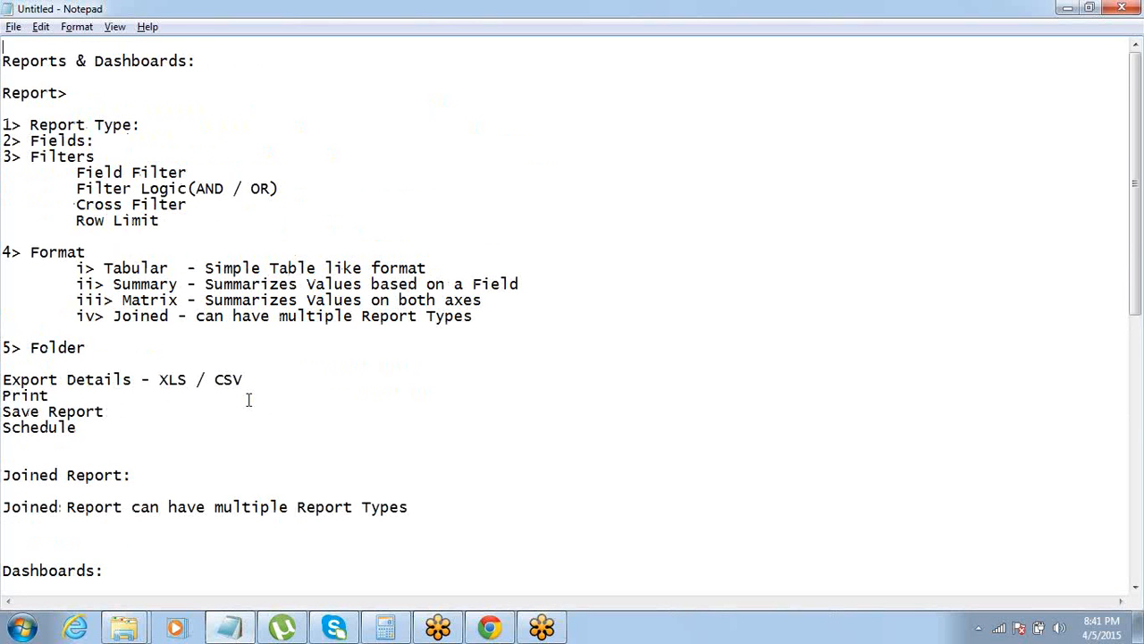
{"action": "key", "text": "Down"}
{"action": "key", "text": "Down"}
{"action": "key", "text": "Down"}
{"action": "key", "text": "shift+Down"}
{"action": "key", "text": "shift+Down"}
{"action": "key", "text": "shift+Down"}
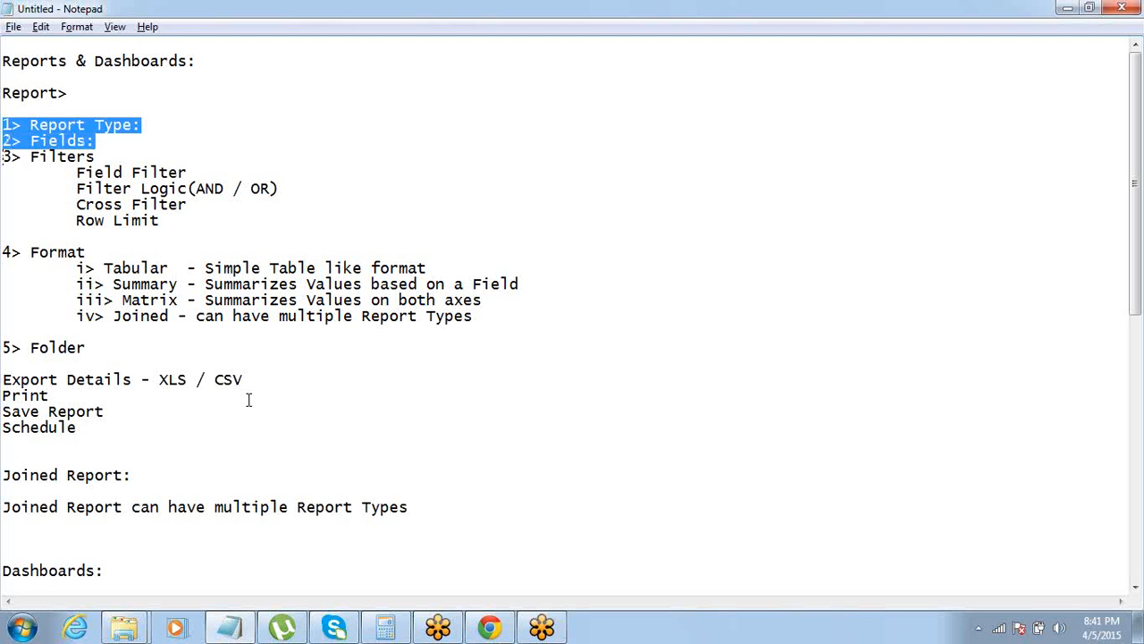
{"action": "key", "text": "shift+Up"}
{"action": "key", "text": "shift+Down"}
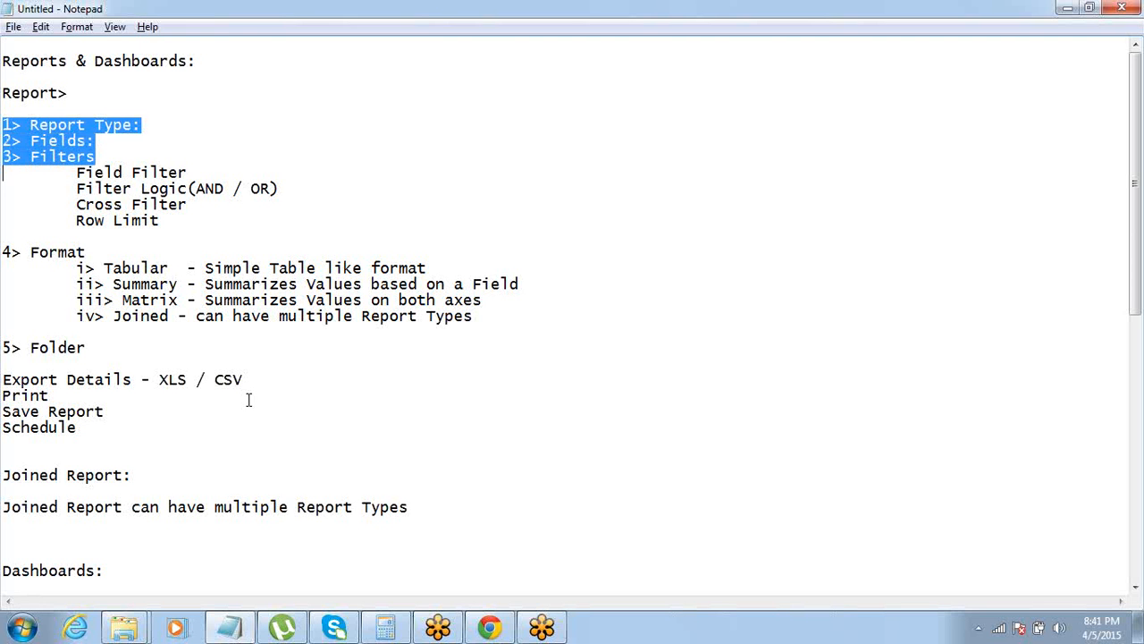
{"action": "key", "text": "shift+Down"}
{"action": "key", "text": "shift+Down"}
{"action": "key", "text": "shift+Down"}
{"action": "key", "text": "shift+Down"}
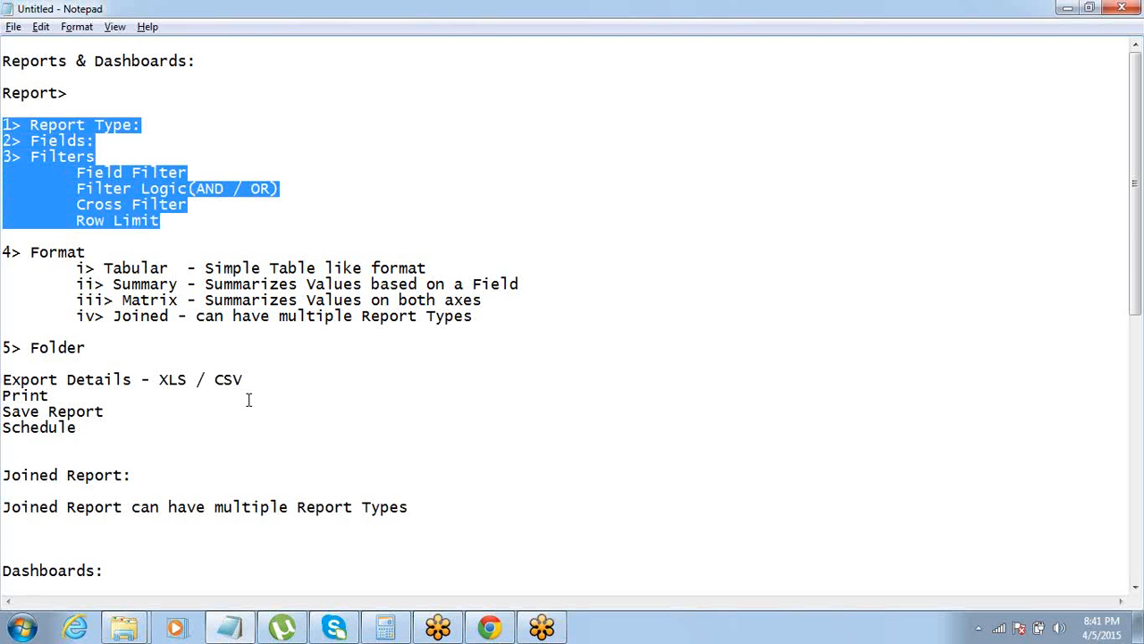
Highlight the report format types in the notes, followed by the Export Details, Print, Save Report and Schedule lines
{"action": "key", "text": "Down"}
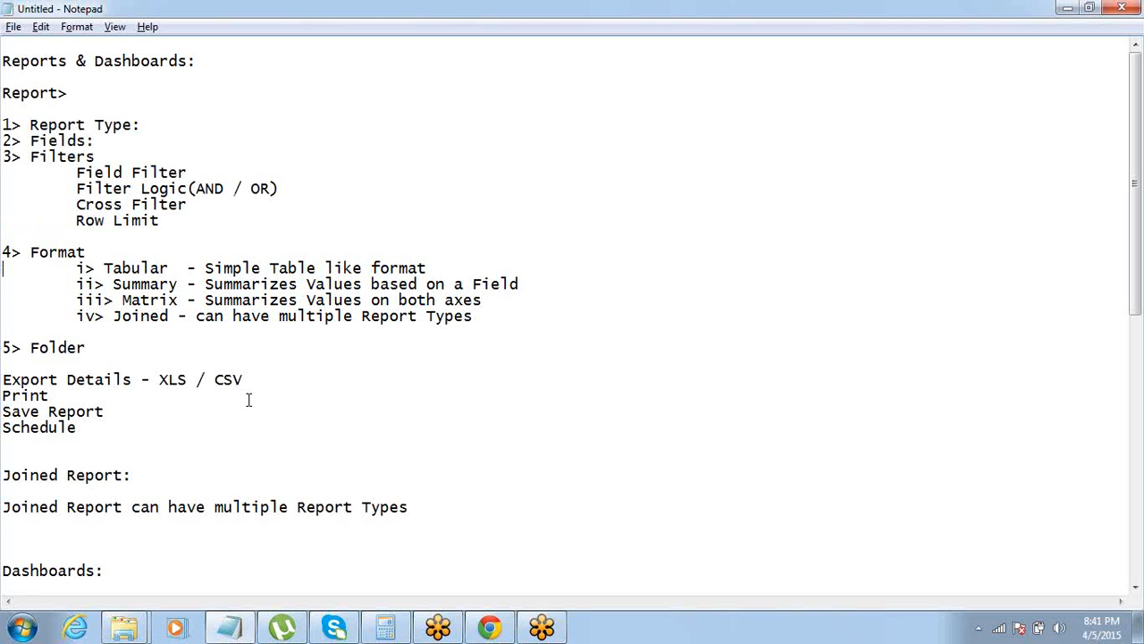
{"action": "key", "text": "Down"}
{"action": "key", "text": "shift+Down"}
{"action": "key", "text": "shift+Down"}
{"action": "key", "text": "shift+Down"}
{"action": "key", "text": "shift+Down"}
{"action": "key", "text": "Down"}
{"action": "key", "text": "Down"}
{"action": "key", "text": "shift+Down"}
{"action": "key", "text": "shift+Down"}
{"action": "key", "text": "shift+Down"}
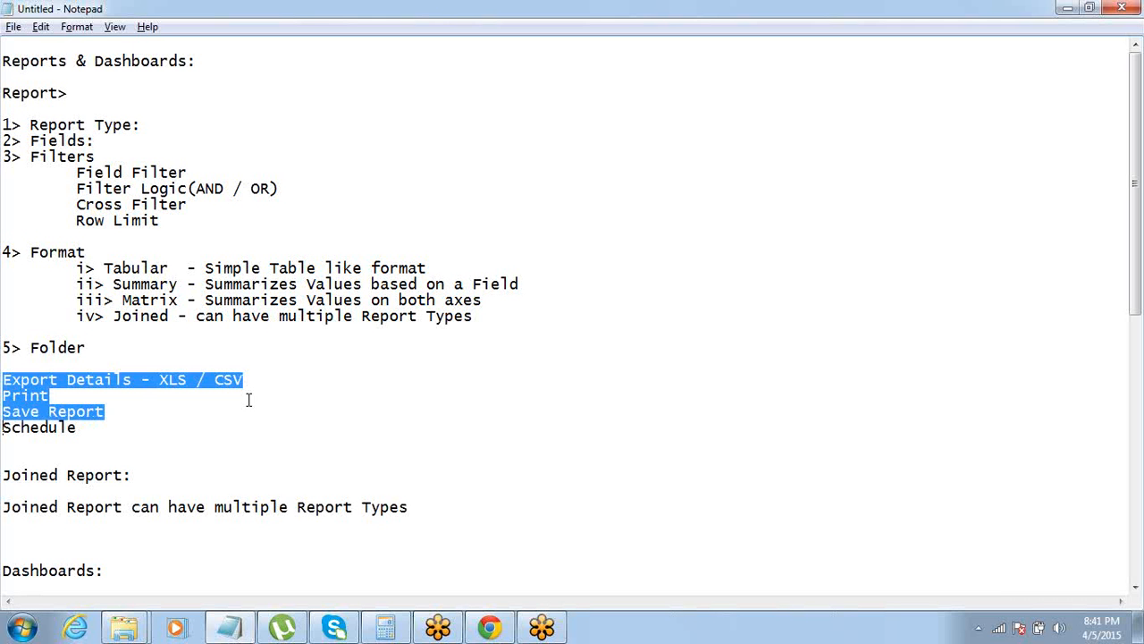
{"action": "key", "text": "shift+Down"}
Review the Joined Report and Dashboards sections at the end of the notes
{"action": "key", "text": "Down"}
{"action": "key", "text": "Down"}
{"action": "key", "text": "Down"}
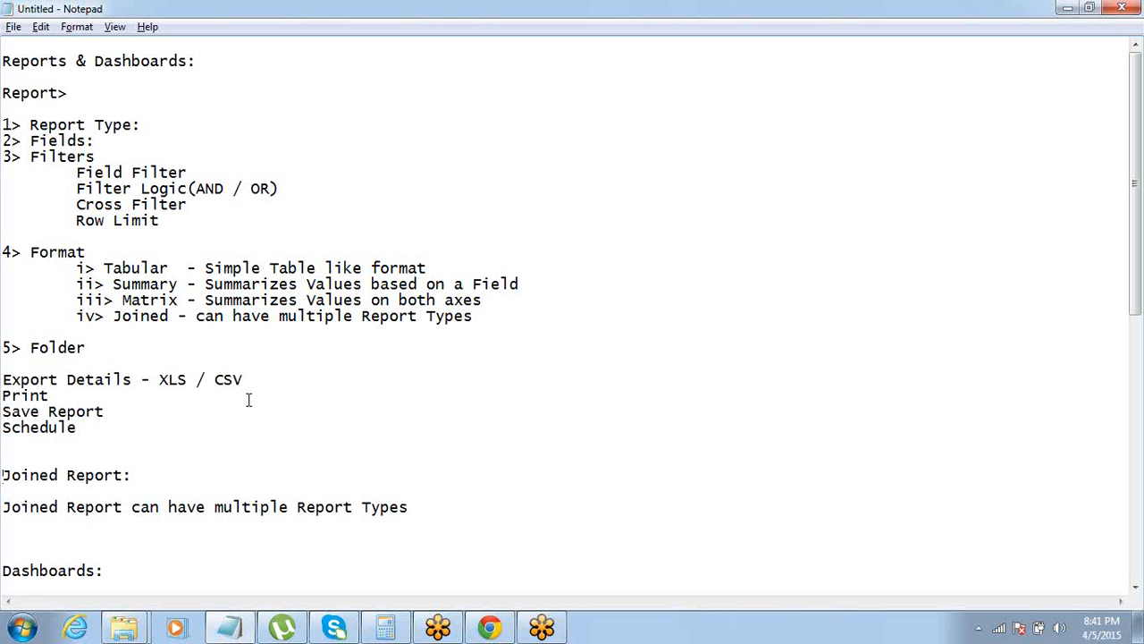
{"action": "key", "text": "shift+Down"}
{"action": "key", "text": "Down"}
{"action": "key", "text": "Down"}
{"action": "key", "text": "Down"}
{"action": "key", "text": "Down"}
{"action": "key", "text": "Down"}
{"action": "key", "text": "Down"}
{"action": "key", "text": "Down"}
{"action": "key", "text": "Down"}
{"action": "key", "text": "Down"}
{"action": "key", "text": "Down"}
{"action": "key", "text": "Down"}
{"action": "key", "text": "Down"}
{"action": "key", "text": "Down"}
{"action": "key", "text": "Down"}
{"action": "key", "text": "Down"}
{"action": "key", "text": "Down"}
{"action": "key", "text": "Down"}
{"action": "key", "text": "Down"}
{"action": "key", "text": "Down"}
{"action": "key", "text": "Down"}
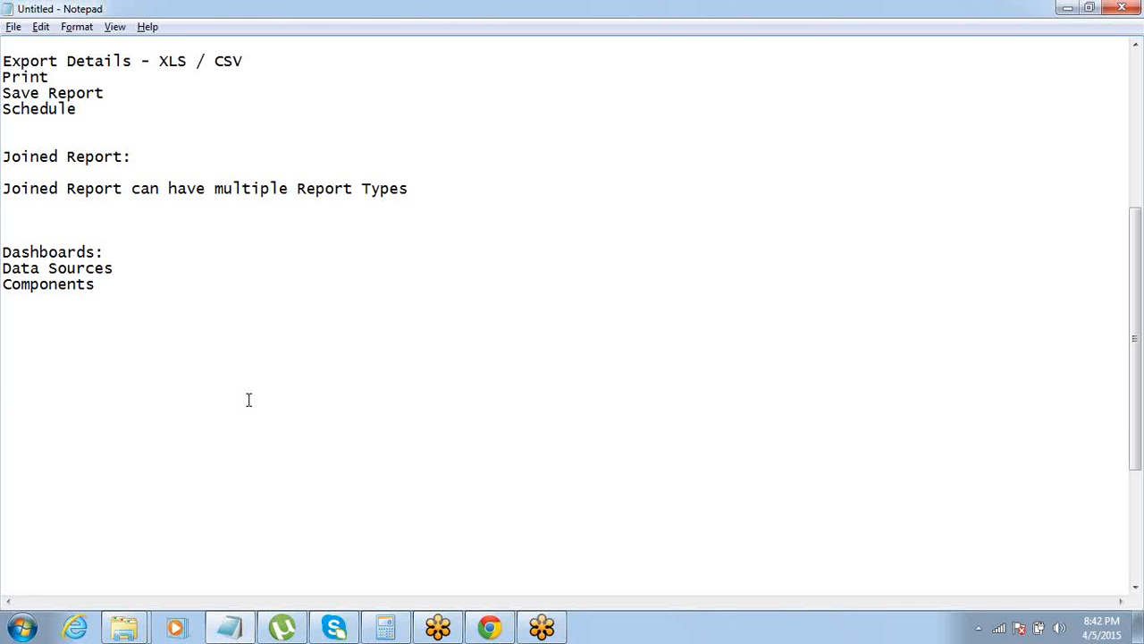
Return to the report outline near the start of the notes and dismiss the Windows activation notification
{"action": "key", "text": "Up"}
{"action": "key", "text": "Up"}
{"action": "key", "text": "Up"}
{"action": "key", "text": "Up"}
{"action": "key", "text": "Up"}
{"action": "key", "text": "Up"}
{"action": "key", "text": "Up"}
{"action": "key", "text": "Up"}
{"action": "key", "text": "Up"}
{"action": "key", "text": "Up"}
{"action": "key", "text": "Up"}
{"action": "key", "text": "Up"}
{"action": "key", "text": "Up"}
{"action": "key", "text": "Up"}
{"action": "key", "text": "Up"}
{"action": "key", "text": "Up"}
{"action": "key", "text": "Up"}
{"action": "key", "text": "Up"}
{"action": "key", "text": "Up"}
{"action": "key", "text": "Up"}
{"action": "key", "text": "Up"}
{"action": "key", "text": "Up"}
{"action": "key", "text": "Up"}
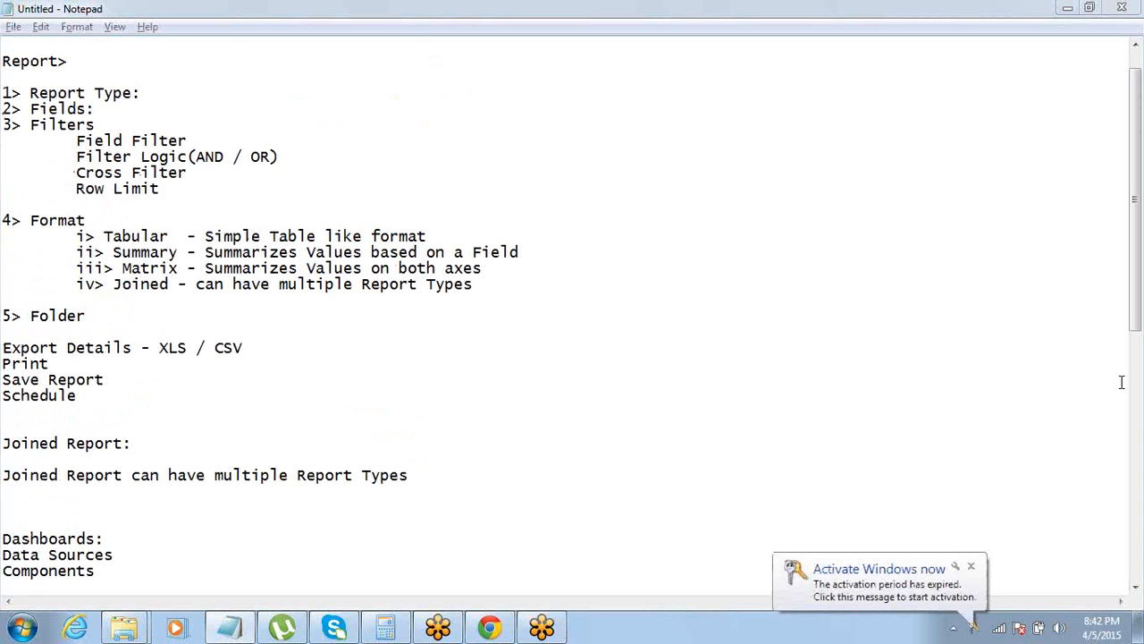
{"action": "left_click", "coordinate": [971, 569]}
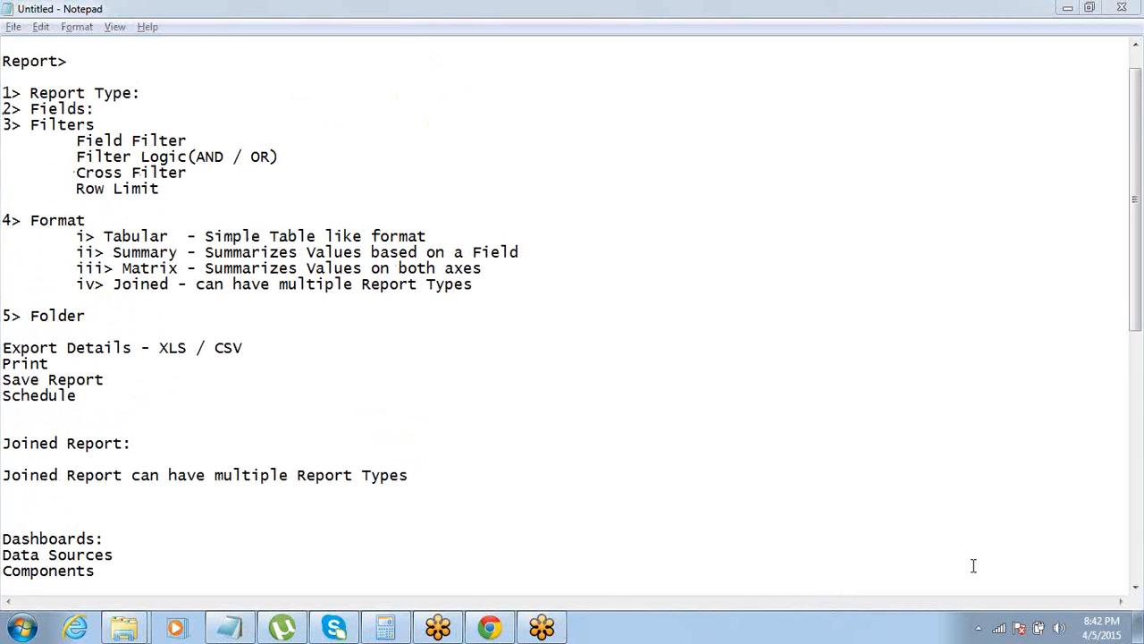